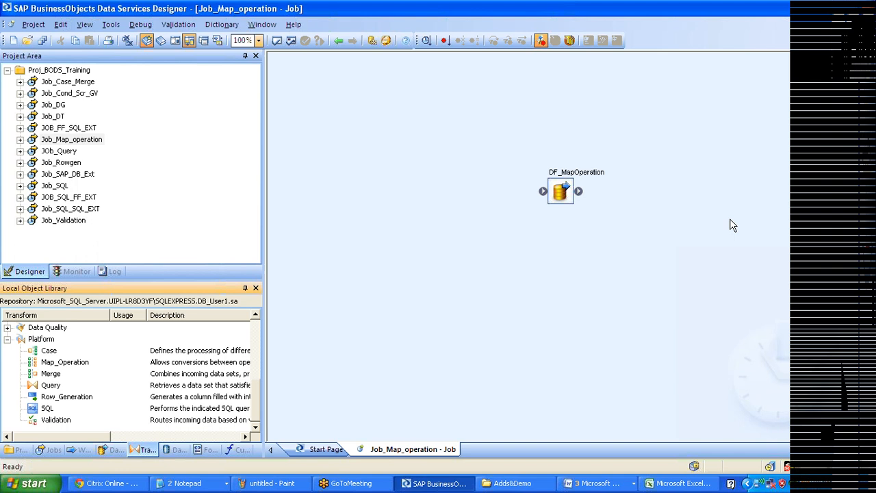
Switch to Paint and draw a straight line from the first tall rectangle across to the second one, below the N-I label.
click(87, 364)
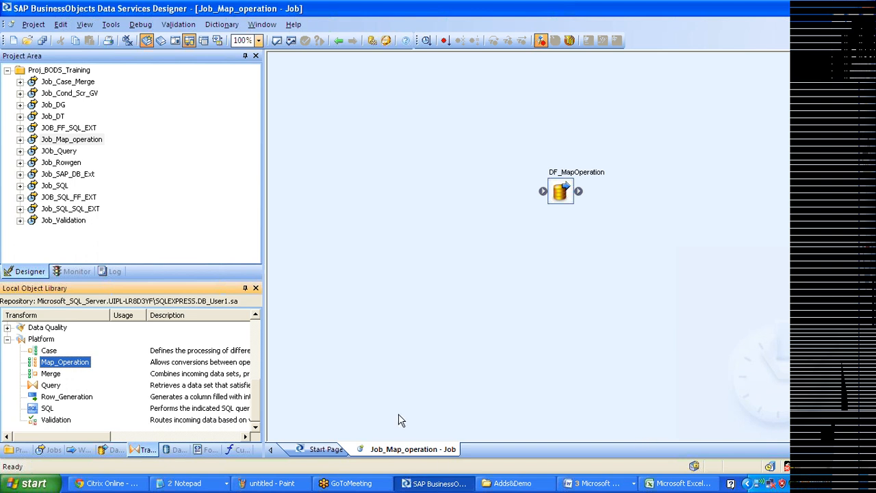
click(271, 485)
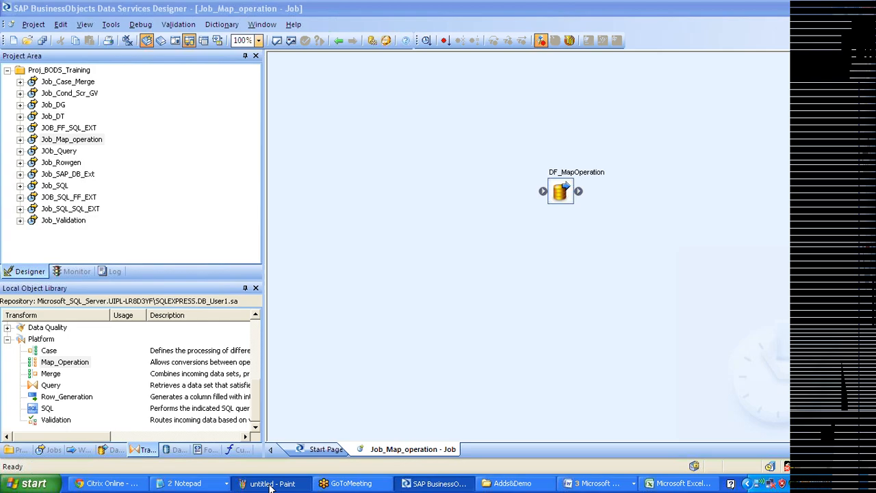
click(271, 484)
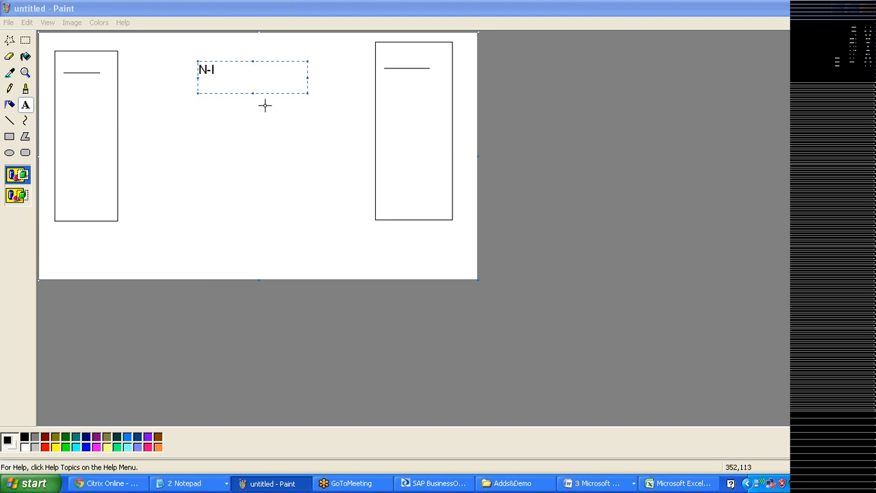
click(10, 121)
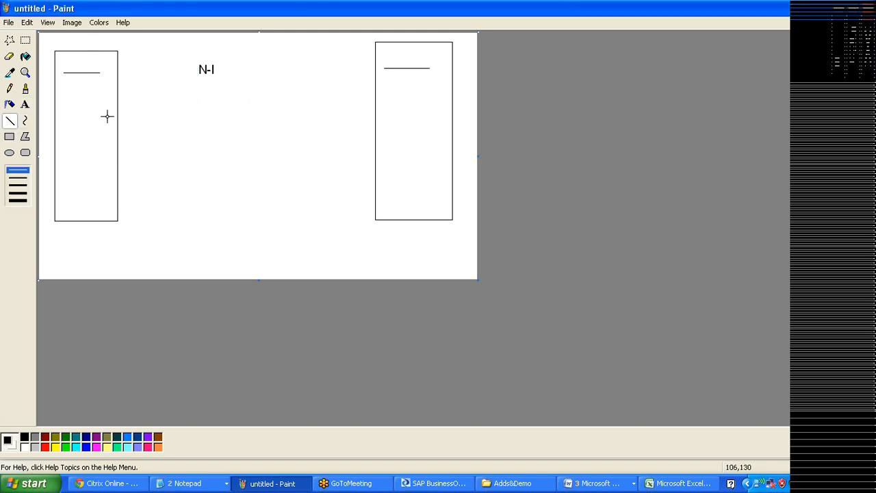
drag(118, 86, 382, 151)
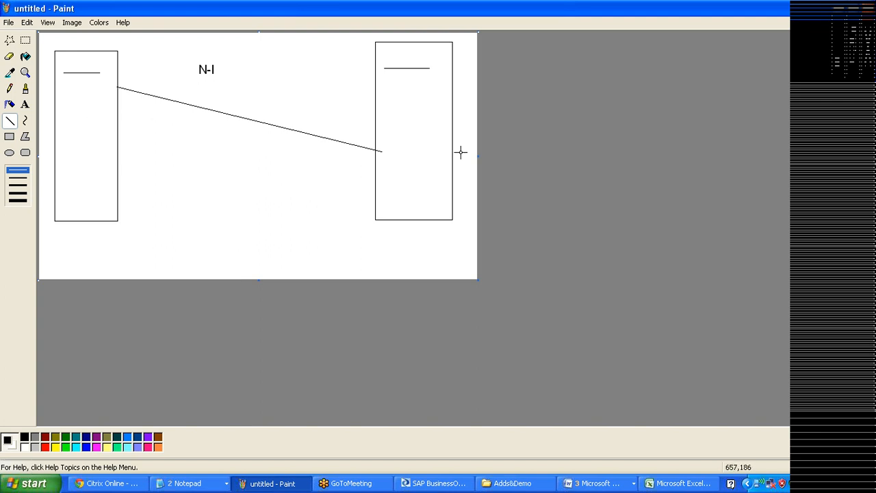
click(843, 10)
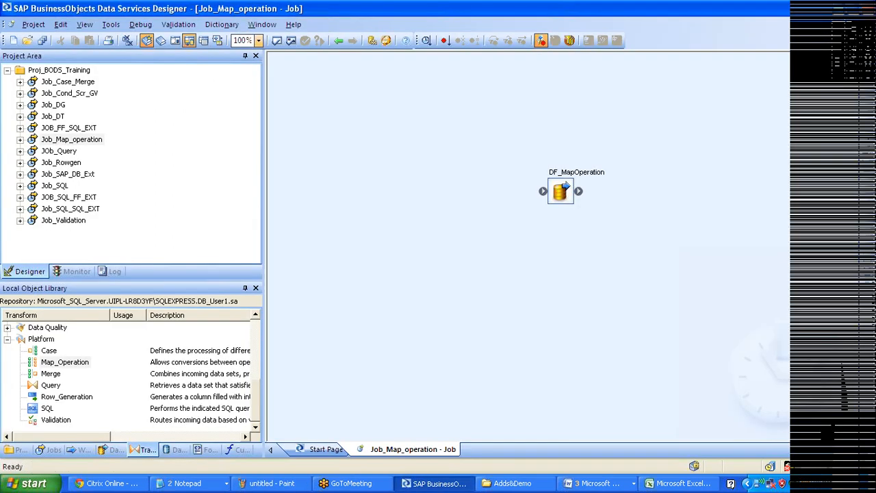
Open the DF_MapOperation data flow in Data Services Designer and re-import the table of the N_I_U target.
click(576, 173)
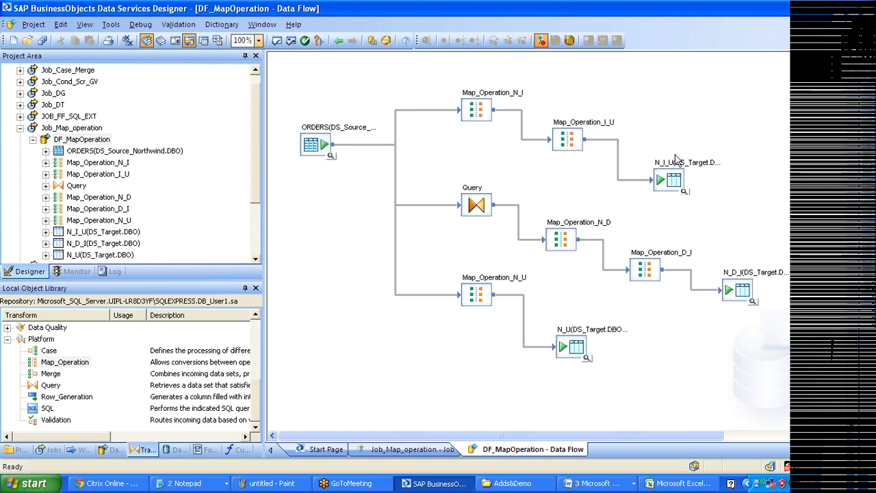
click(672, 181)
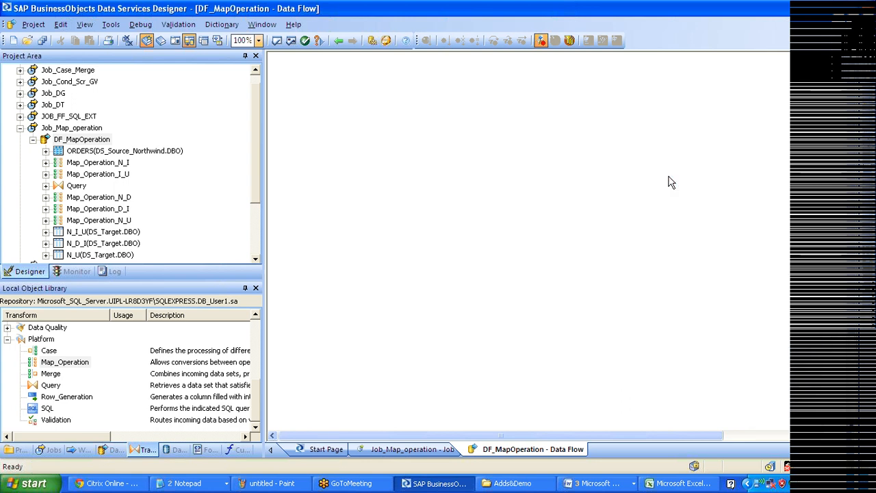
right_click(671, 181)
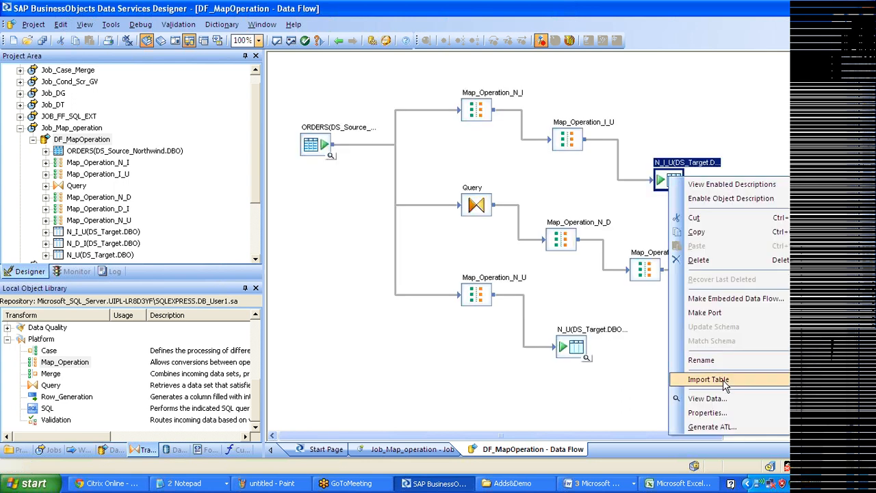
click(723, 381)
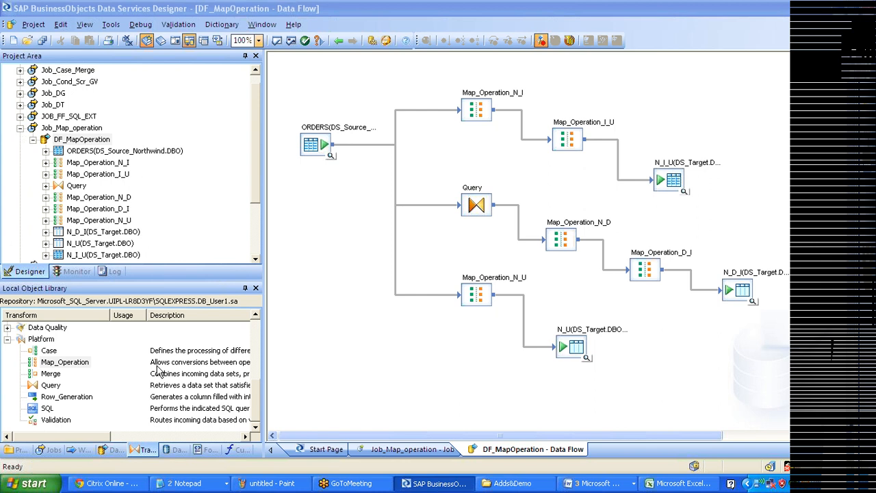
Locate Table_Comparison among the Data Integrator transforms in the object library and collapse that group.
drag(258, 405, 253, 389)
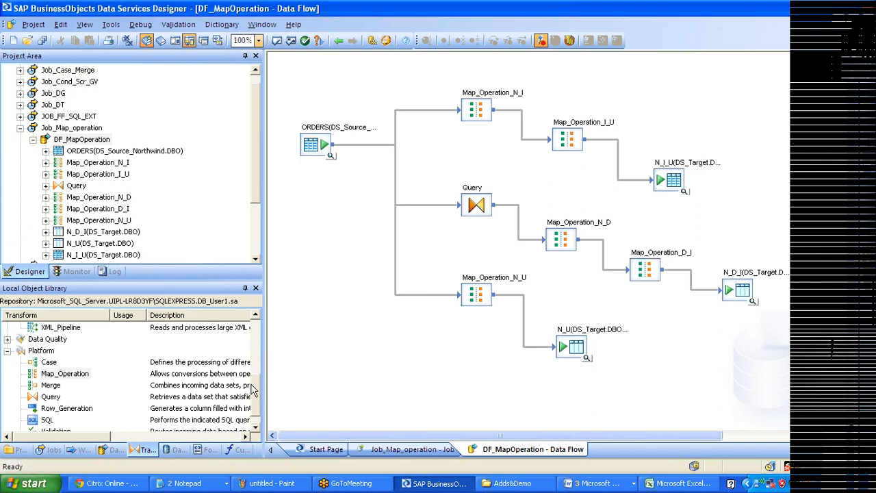
scroll(252, 389, up, 4)
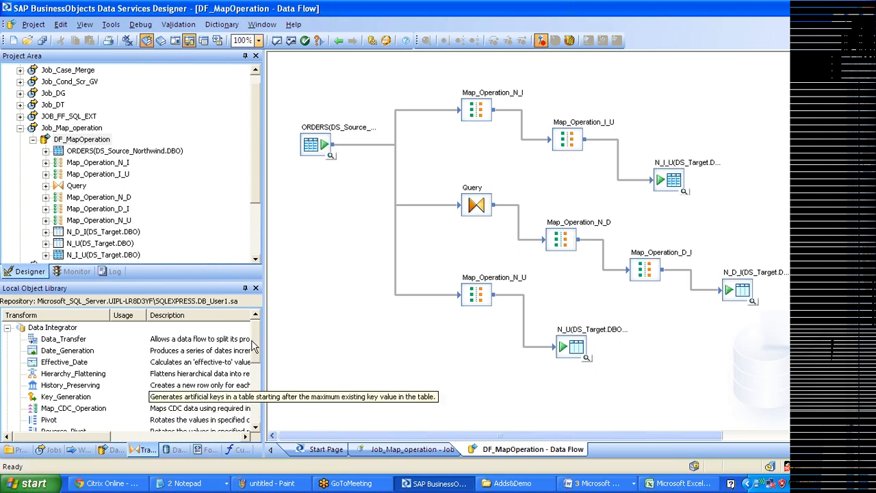
scroll(252, 346, down, 1)
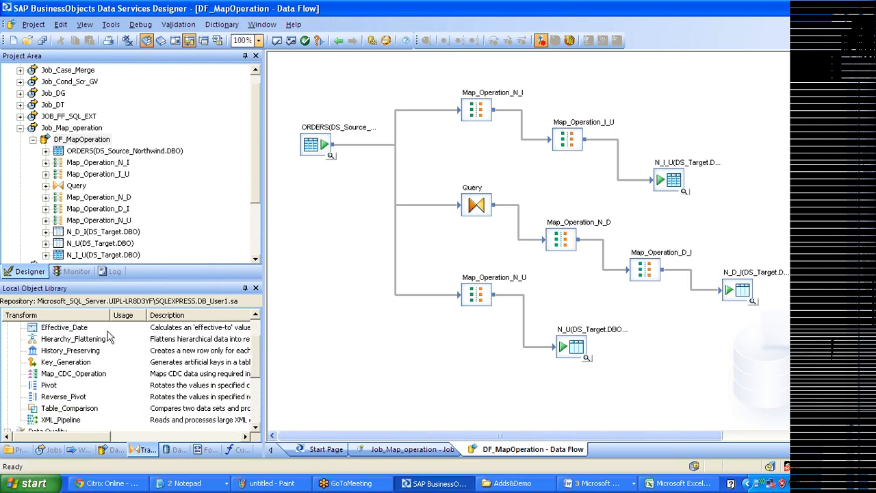
click(81, 413)
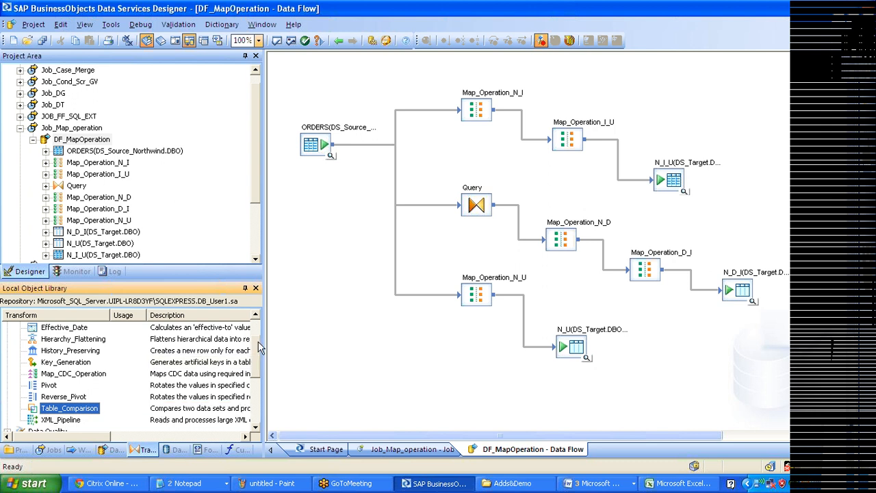
scroll(6, 332, up, 1)
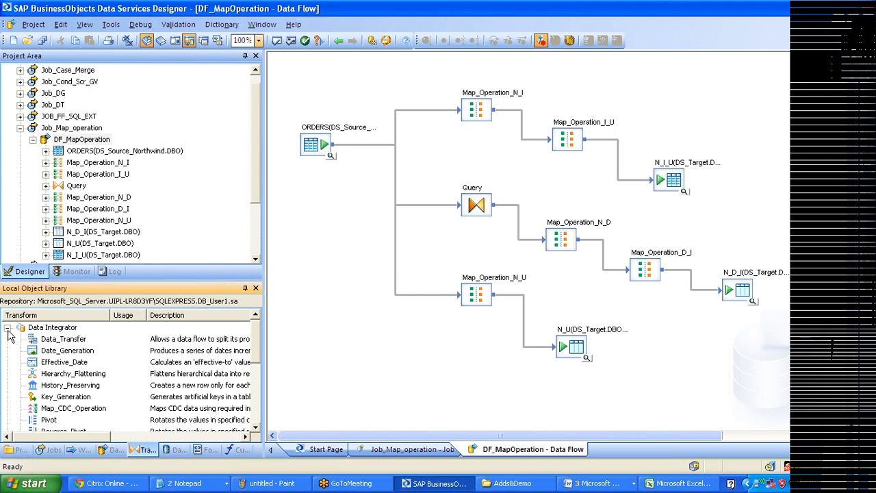
click(8, 328)
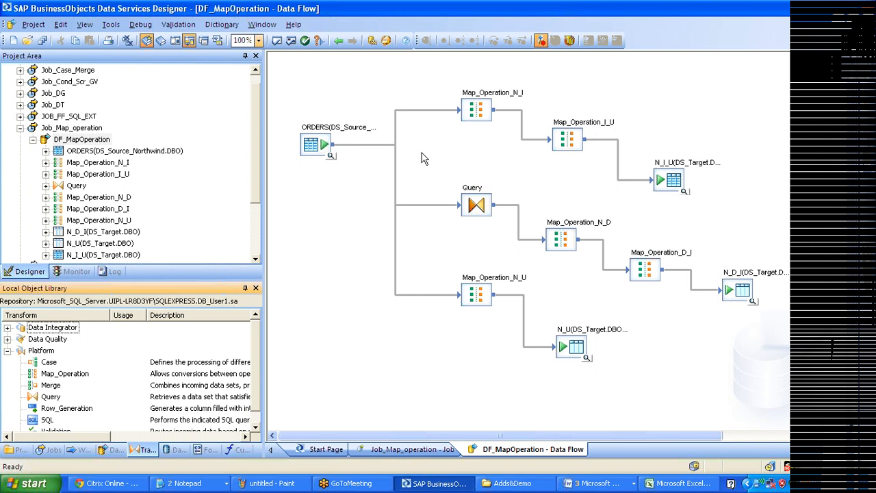
Debug Job_Map_operation with the default execution options and stay in the debugger once the job finishes.
click(90, 130)
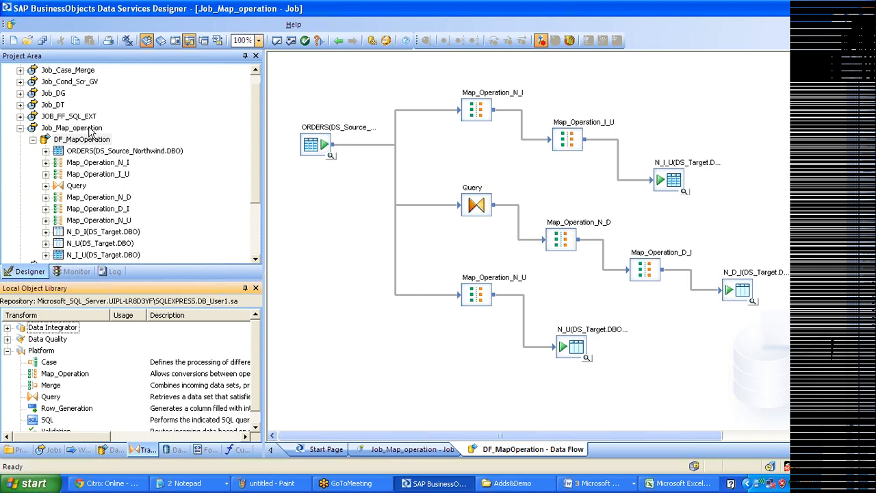
right_click(90, 130)
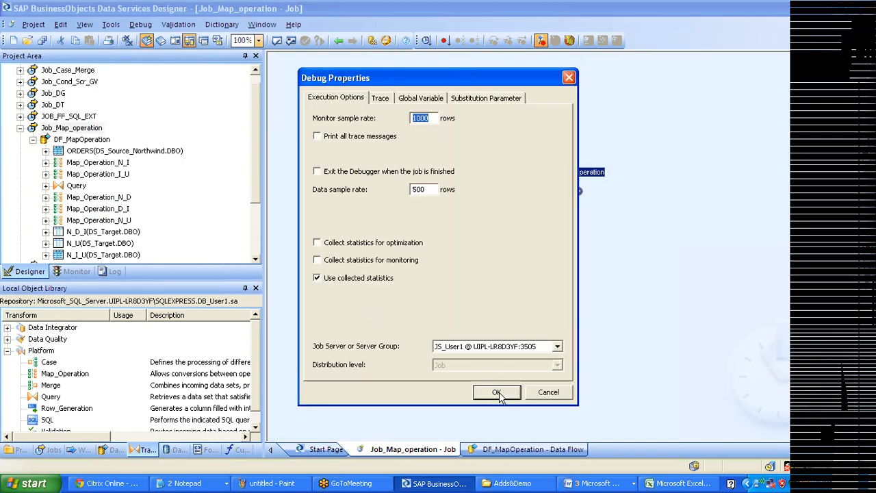
click(498, 391)
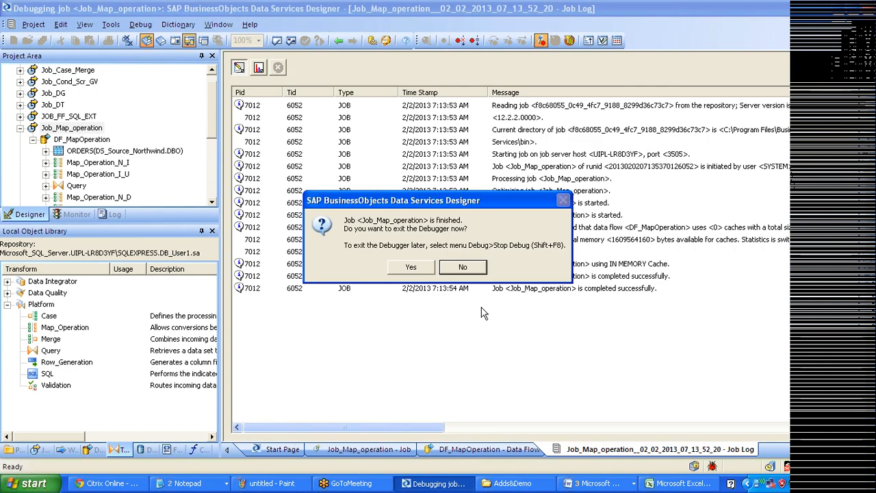
click(461, 266)
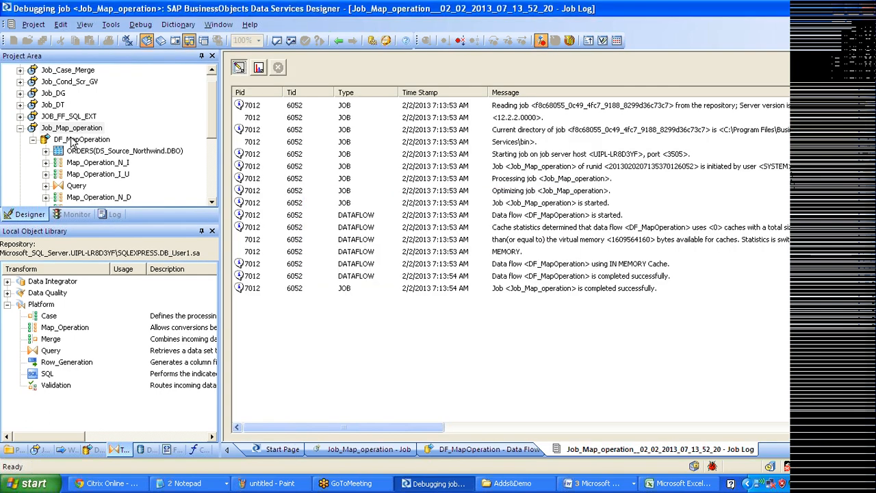
In DF_MapOperation, examine the debug data entering and leaving Map_Operation_I_U, and close both data views.
click(72, 142)
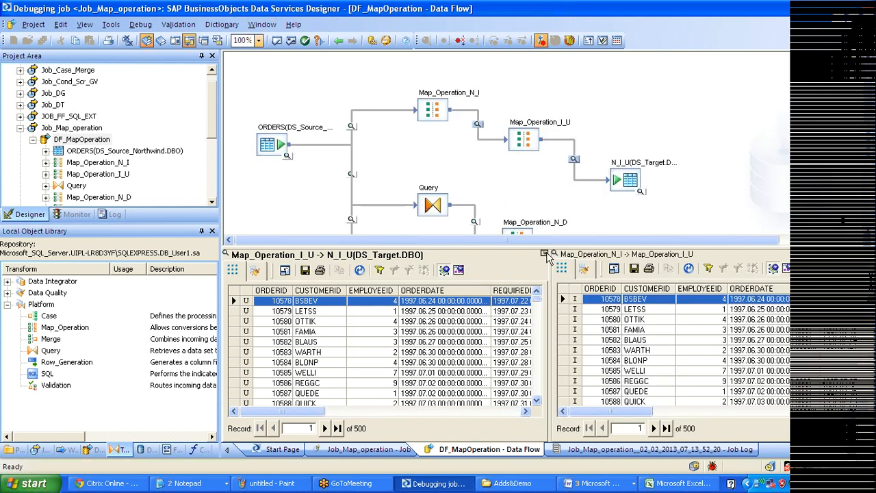
click(544, 254)
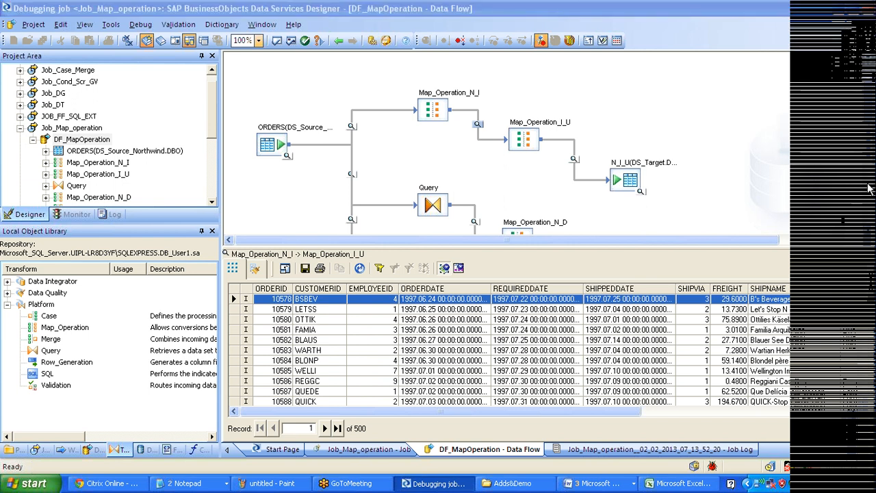
click(871, 254)
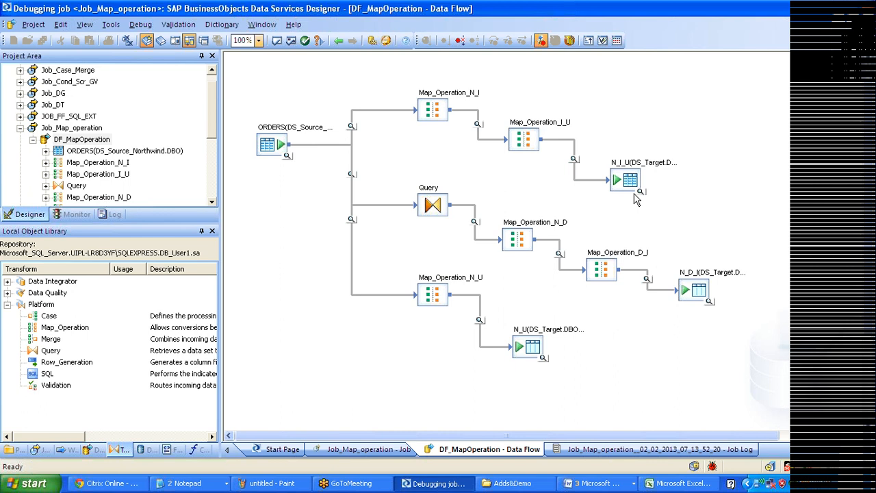
Open the Query transform at its SHIPVIA output column and exit the debugger.
click(518, 141)
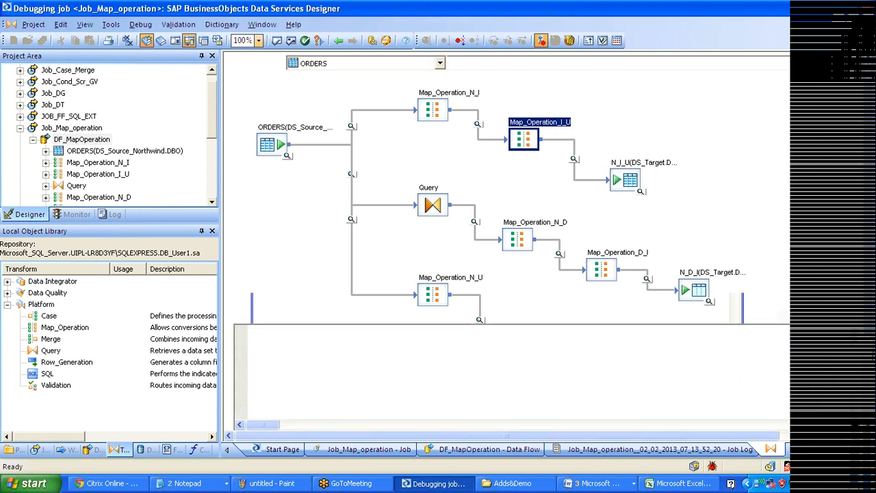
click(537, 174)
click(460, 40)
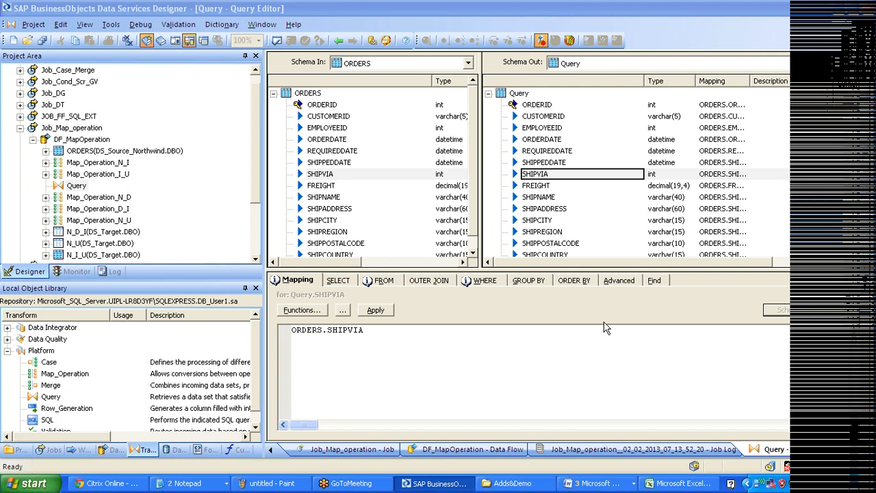
Change the mapping of the Query transform's SHIPVIA output column to decode(ORDERS.SHIPVIA = 3,4,ORDERS.SHIPVIA).
click(364, 330)
click(291, 330)
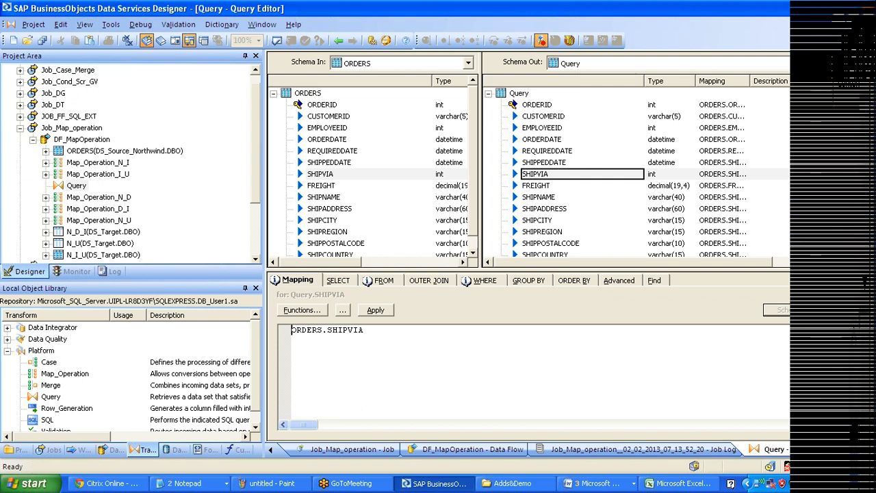
text(deco)
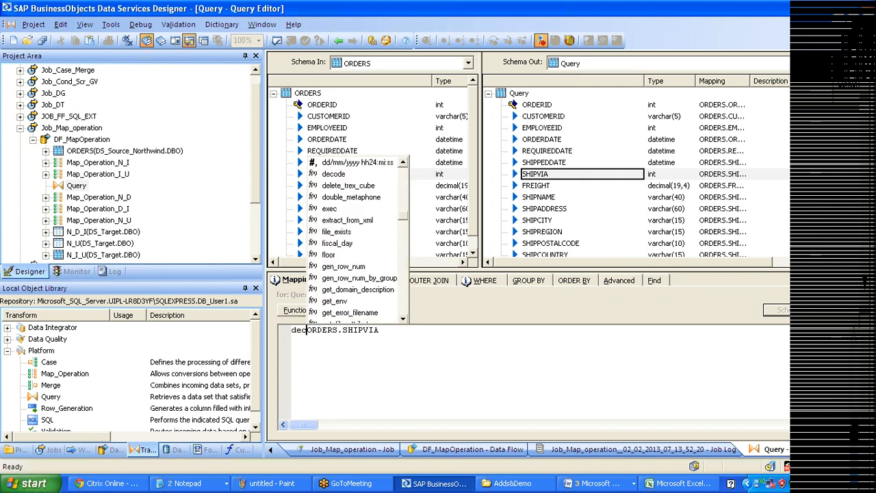
text(de(ORDERS.SHIPVIA)
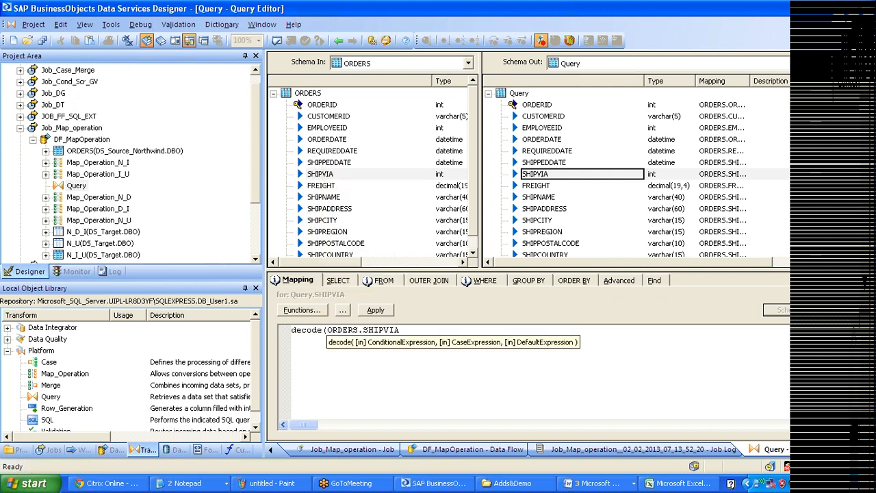
text( =)
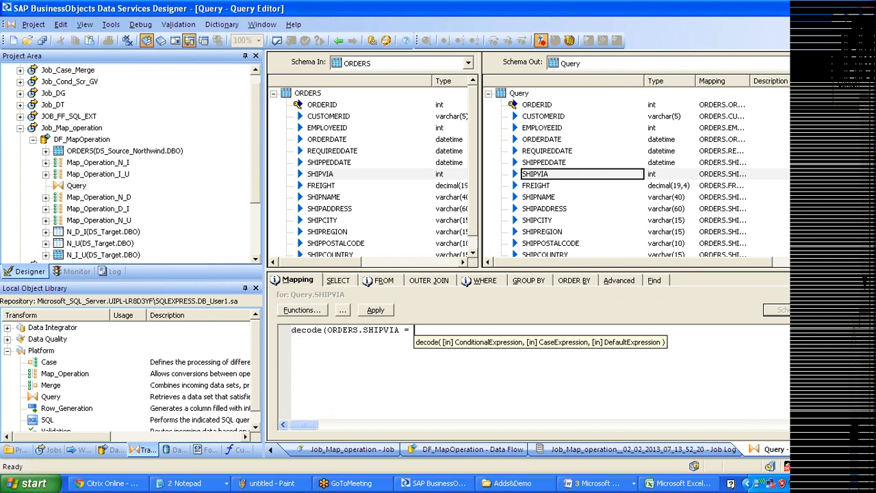
text( 3,)
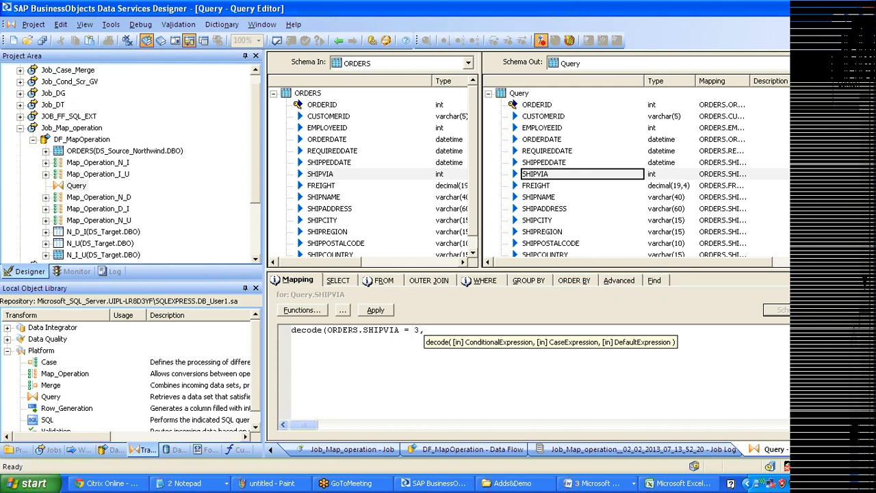
text(4,)
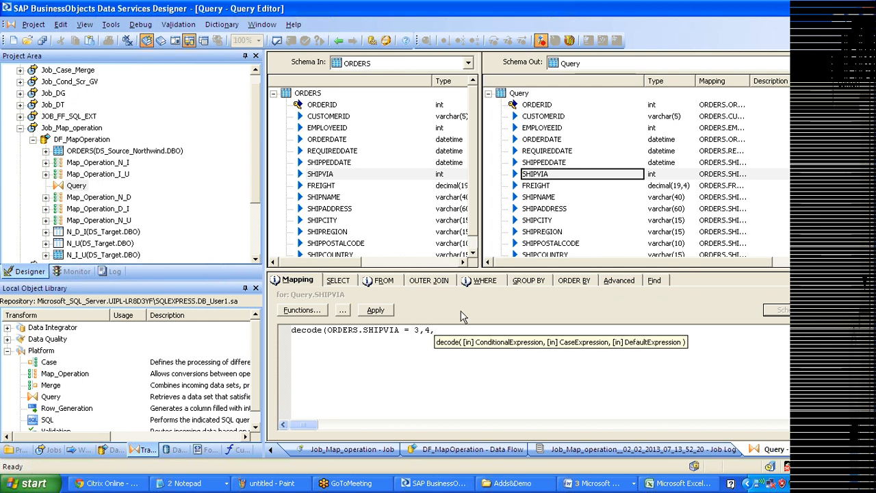
click(343, 175)
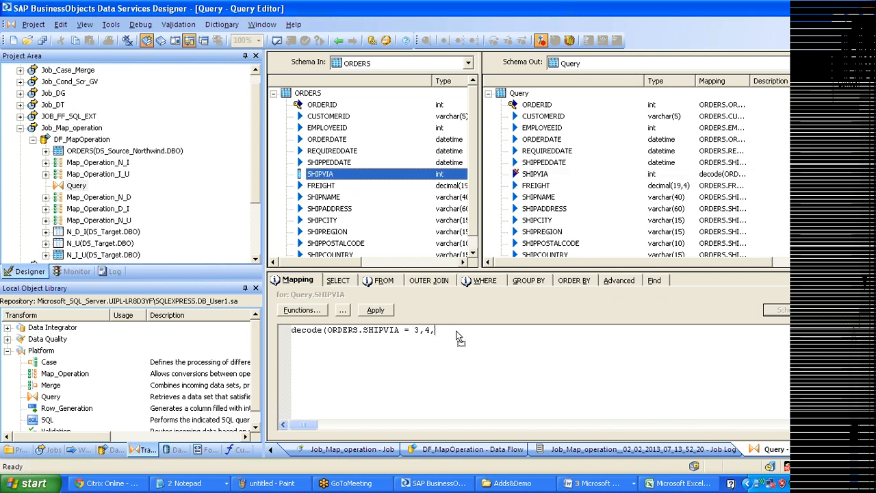
drag(459, 337, 458, 336)
text())
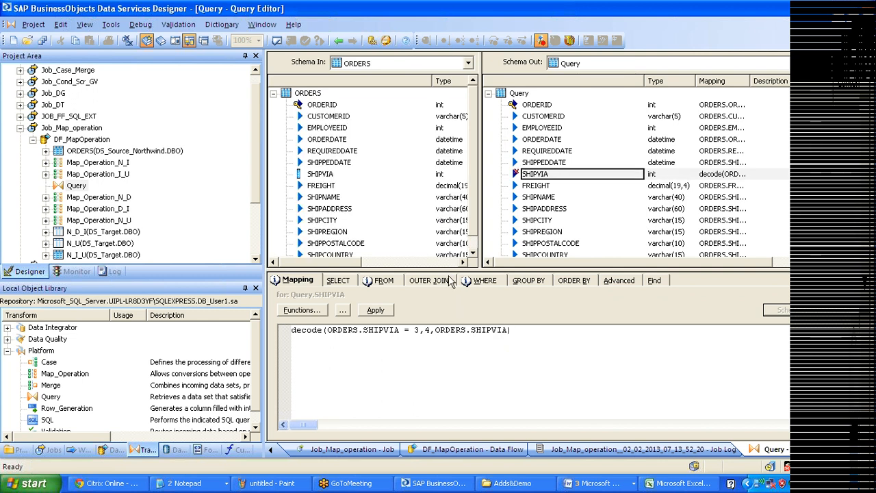
click(536, 185)
click(535, 174)
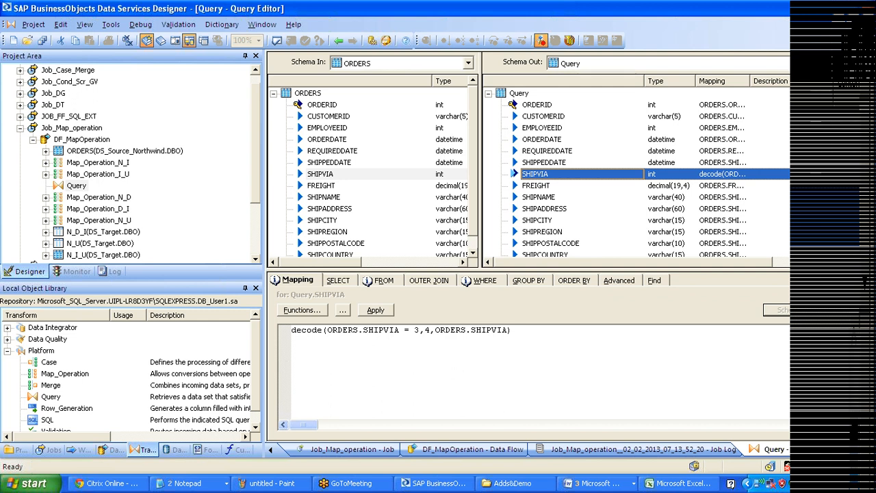
drag(326, 330, 424, 330)
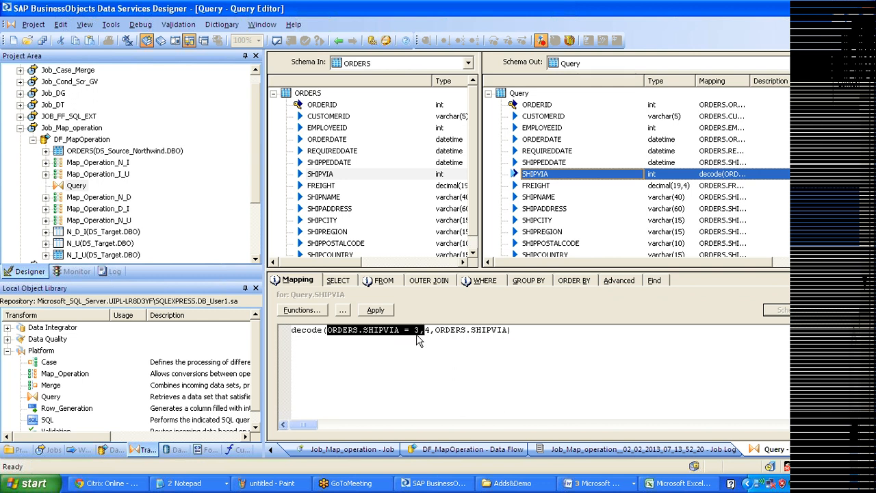
Examine each argument of the decode expression in the SHIPVIA mapping and return to the DF_MapOperation data flow.
click(424, 329)
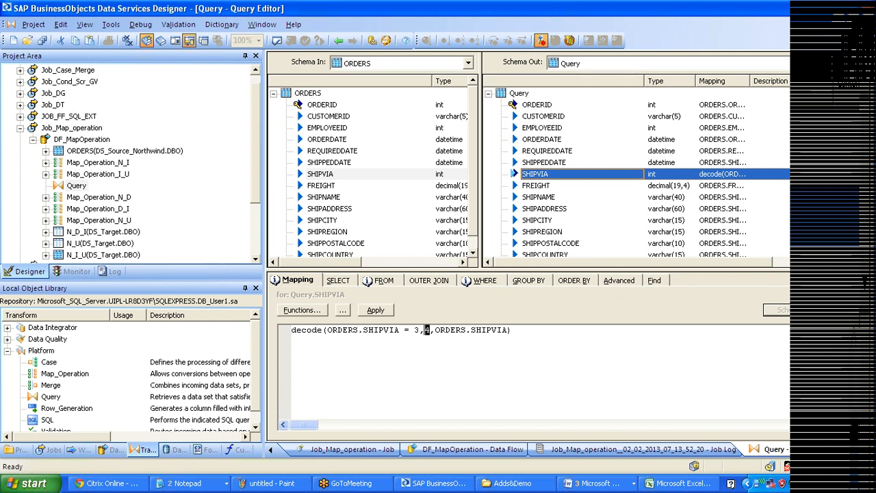
double_click(438, 330)
drag(438, 329, 507, 330)
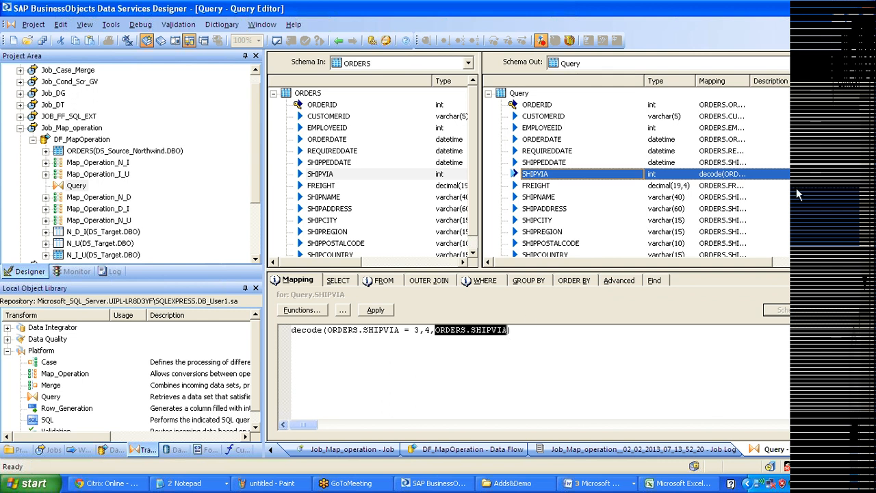
click(873, 239)
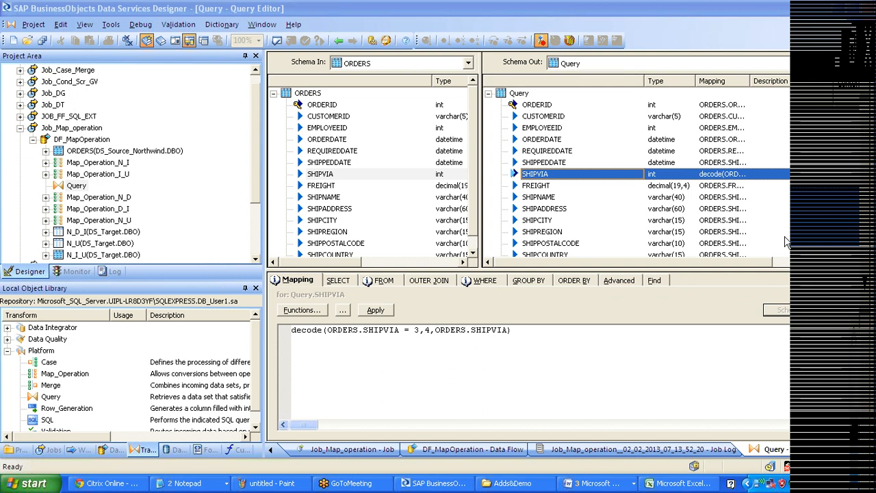
click(339, 42)
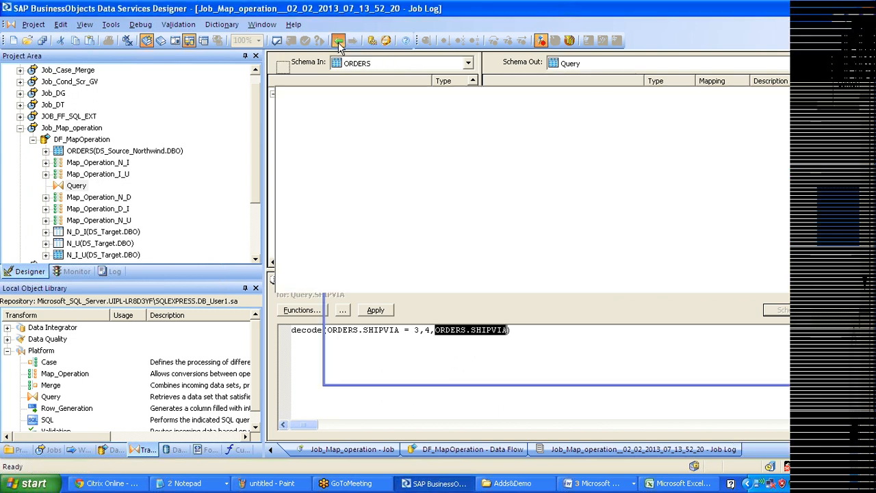
click(338, 43)
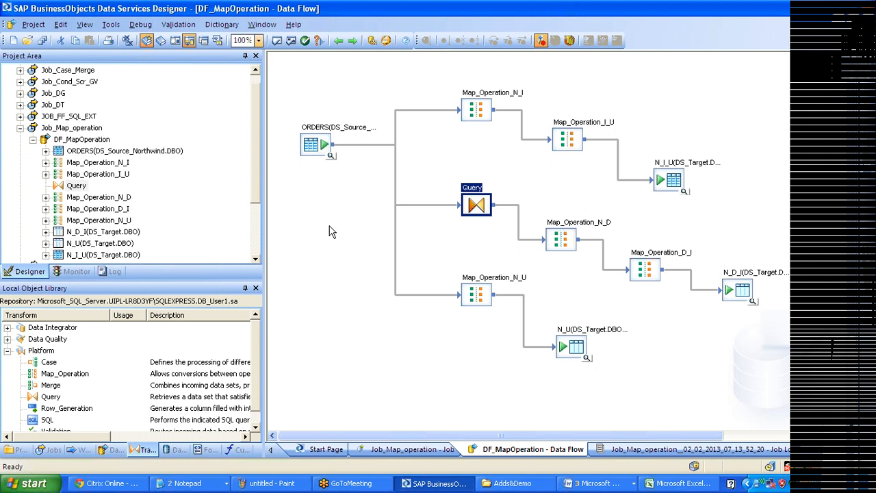
Expand the Data Integrator transforms in the object library and review the Query transform's WHERE condition.
click(7, 328)
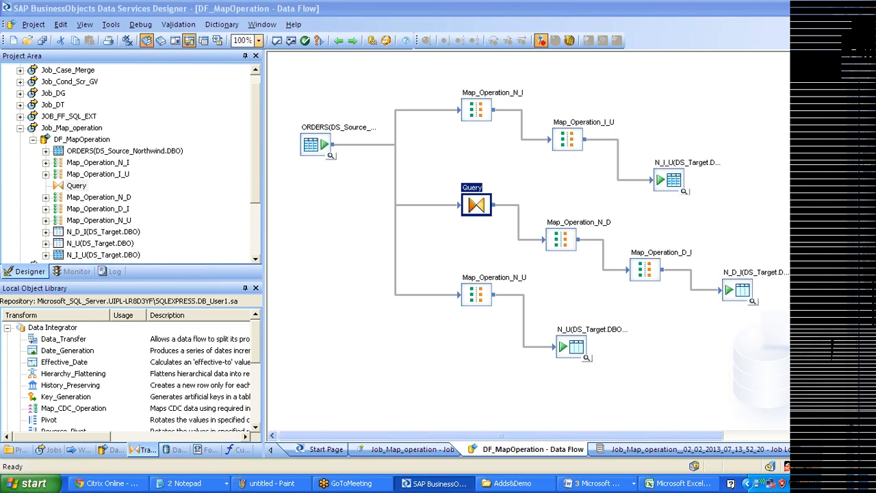
double_click(477, 205)
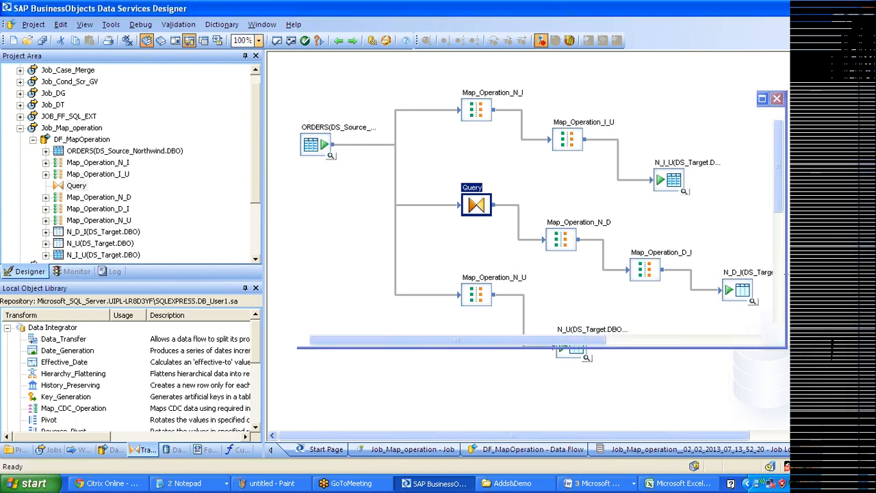
click(479, 280)
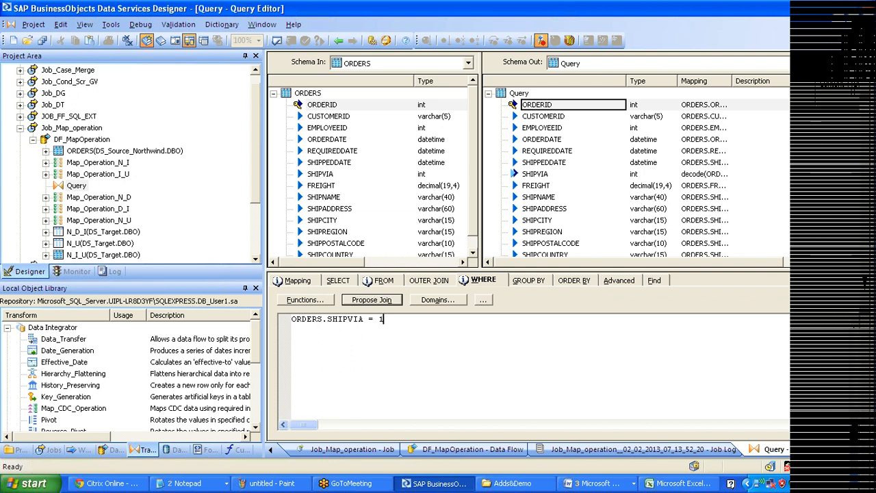
drag(385, 319, 287, 309)
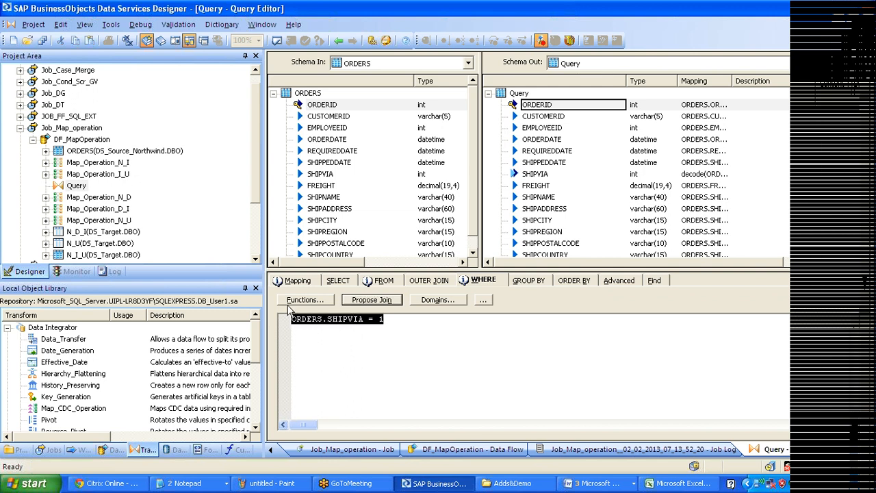
click(347, 42)
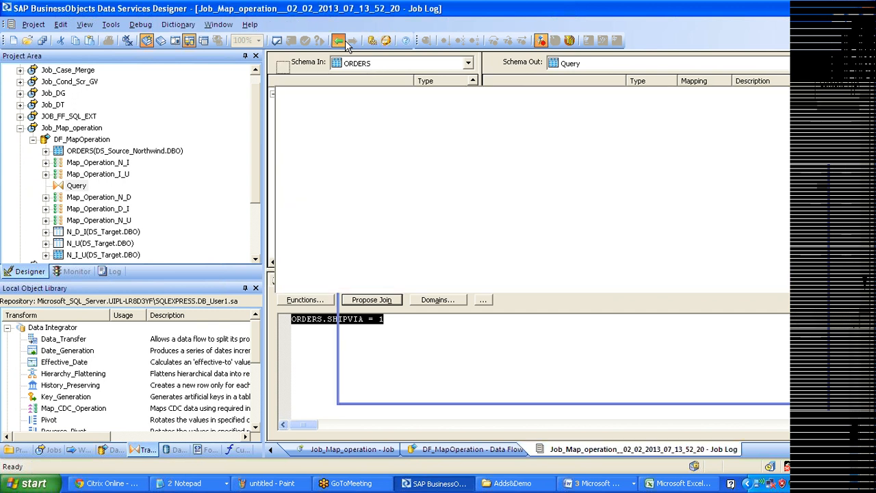
Inspect the input and output row types of Map_Operation_N_D and its links in the data flow.
click(518, 214)
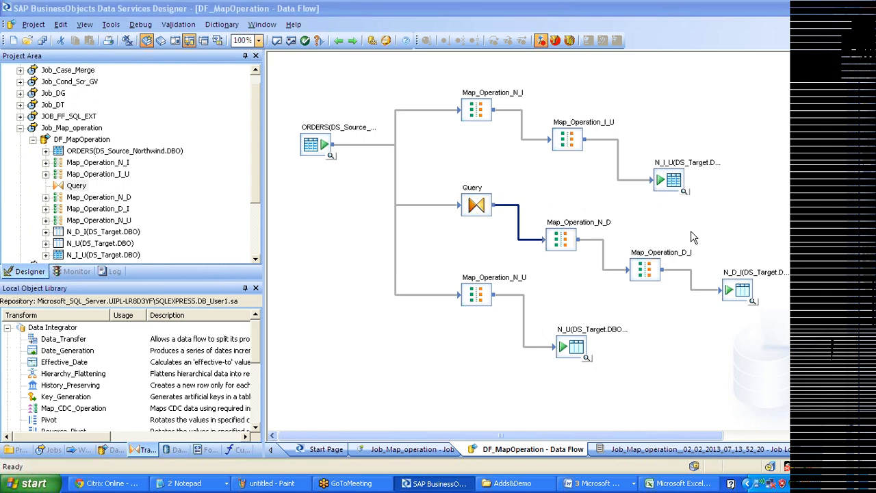
click(558, 238)
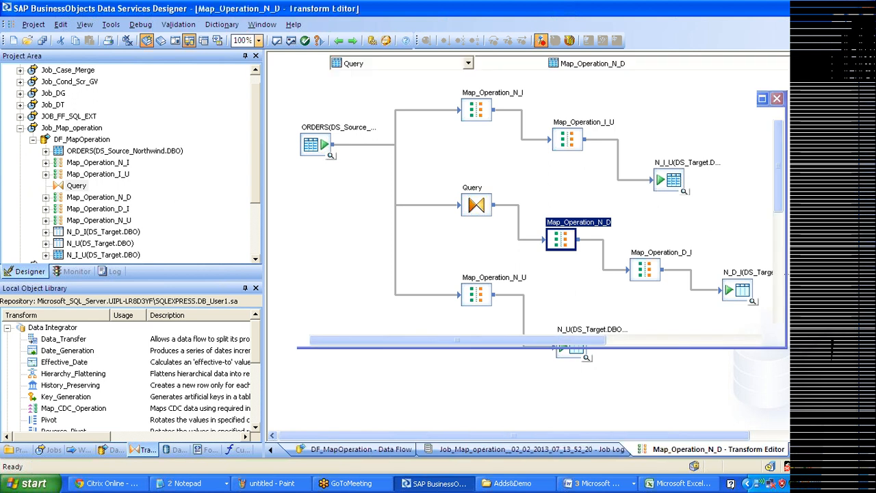
click(338, 41)
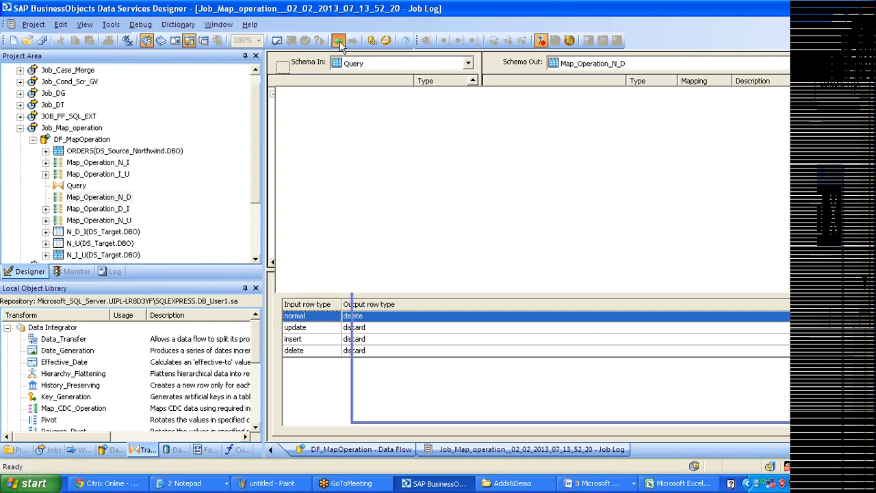
click(519, 211)
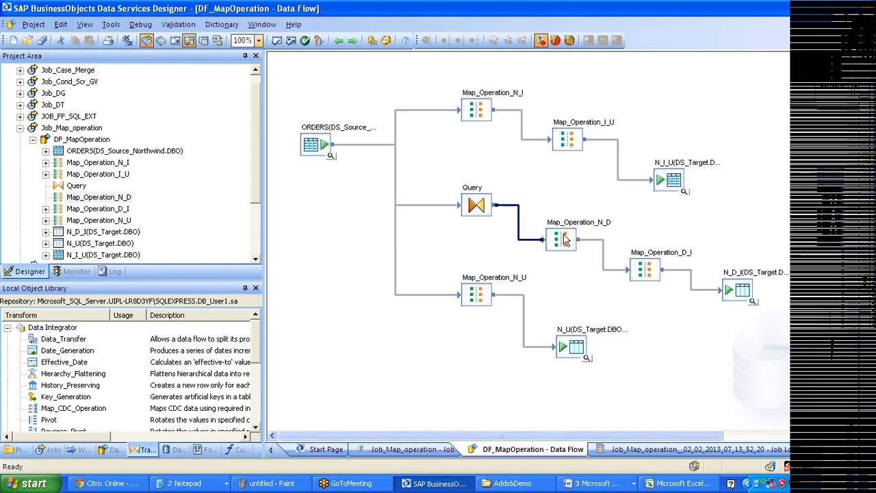
click(814, 232)
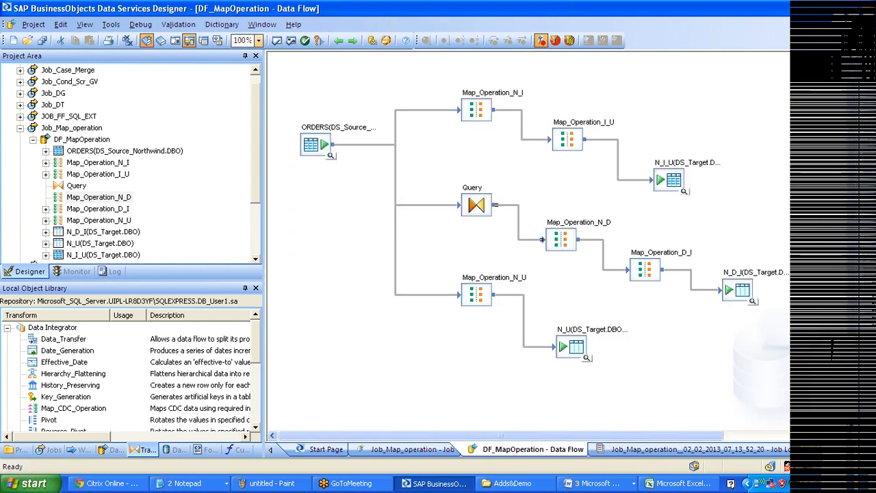
double_click(563, 242)
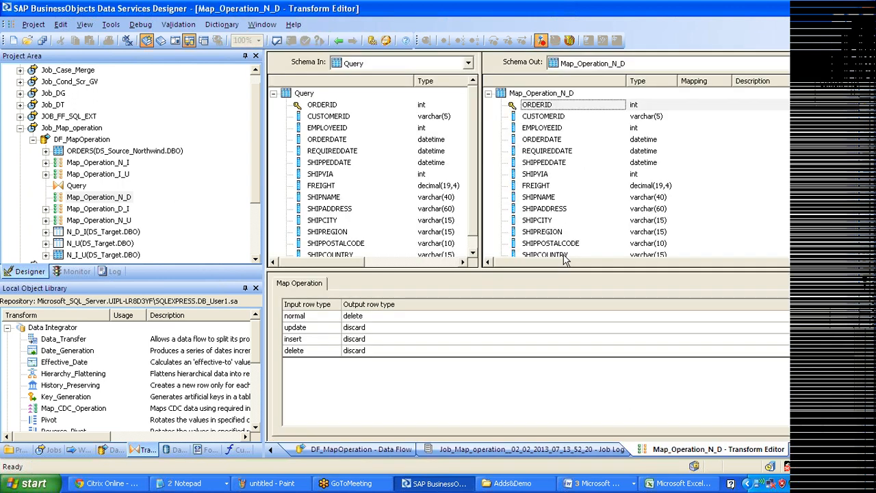
click(345, 43)
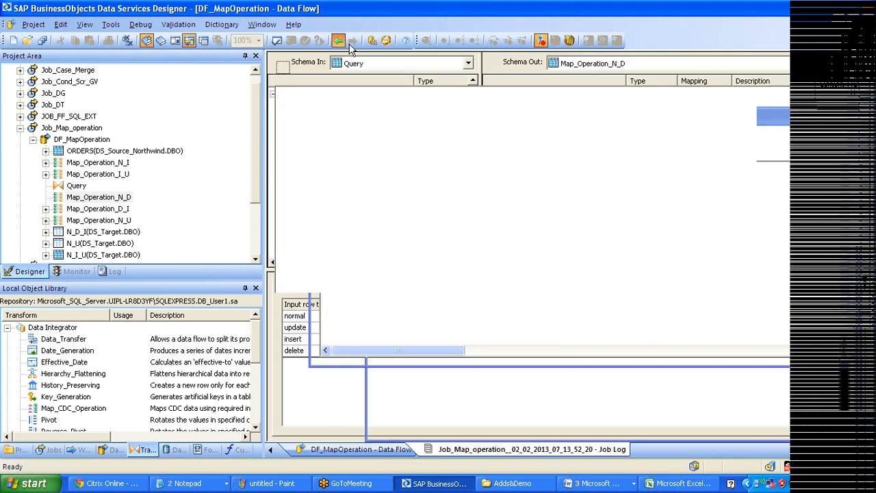
click(603, 254)
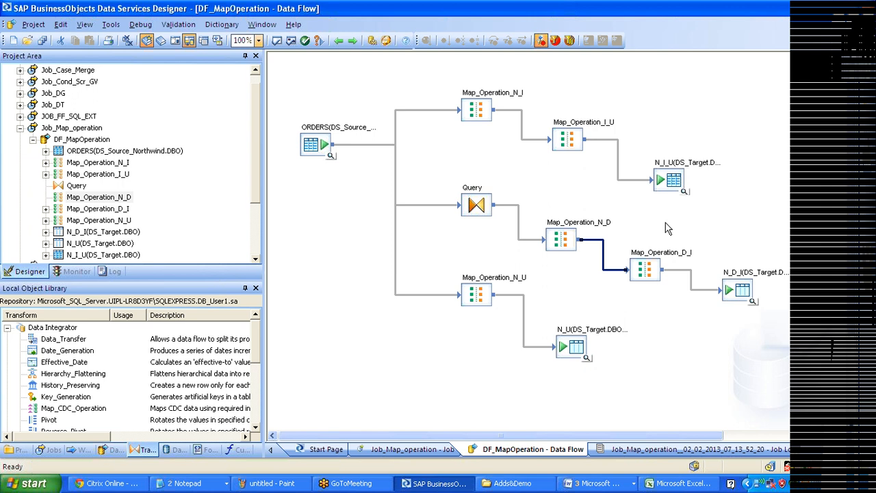
Review how Map_Operation_I_U maps input row types to output row types, and return to the data flow.
click(558, 145)
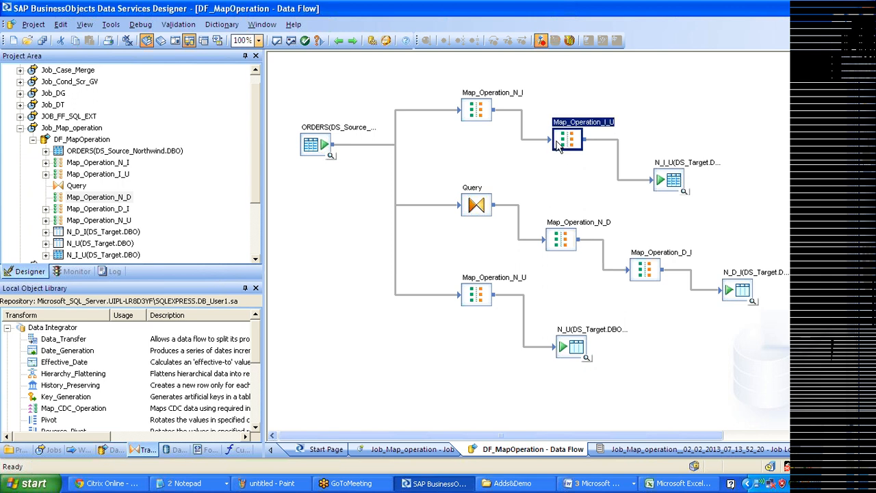
double_click(558, 145)
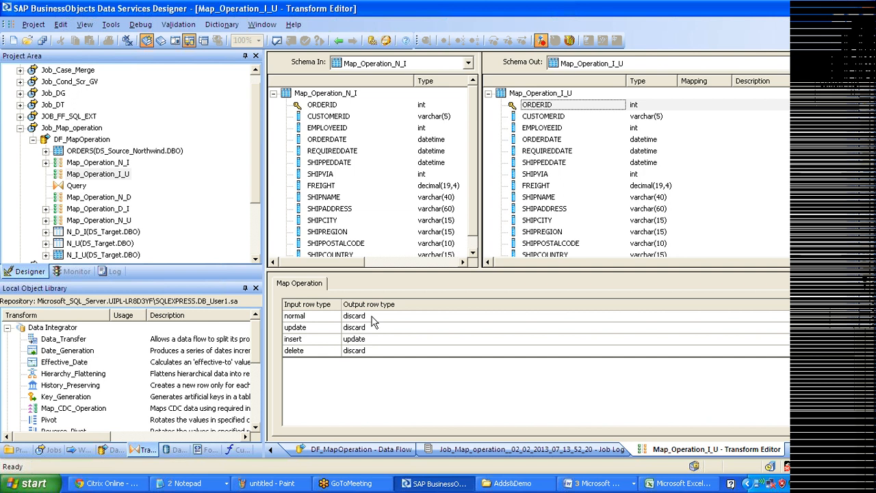
click(375, 319)
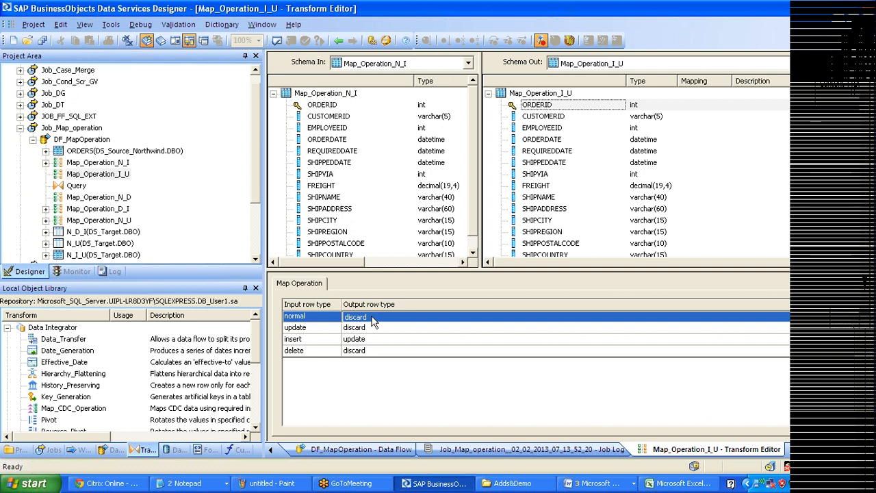
click(338, 41)
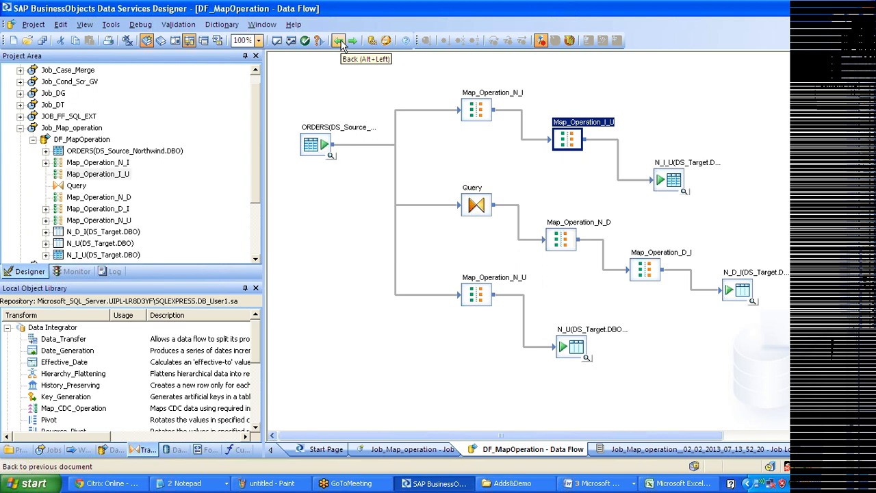
Return to the Job_Map_operation job view and collapse the job in the project tree.
click(342, 43)
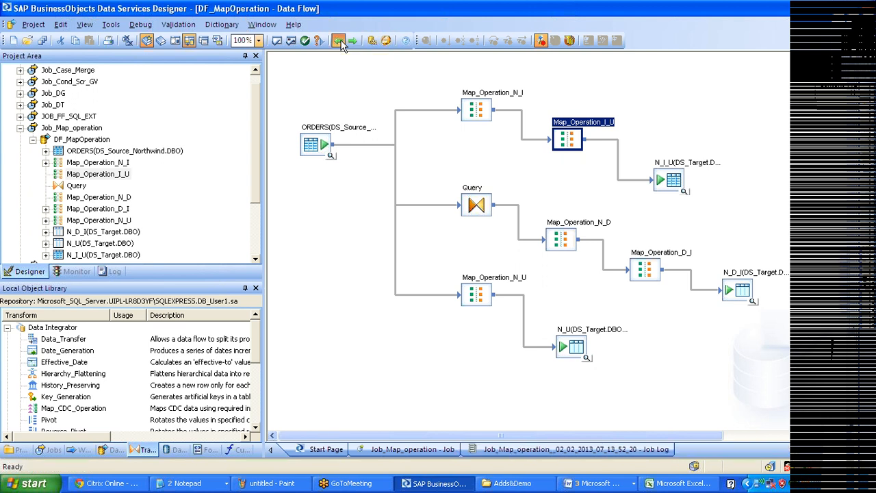
click(342, 43)
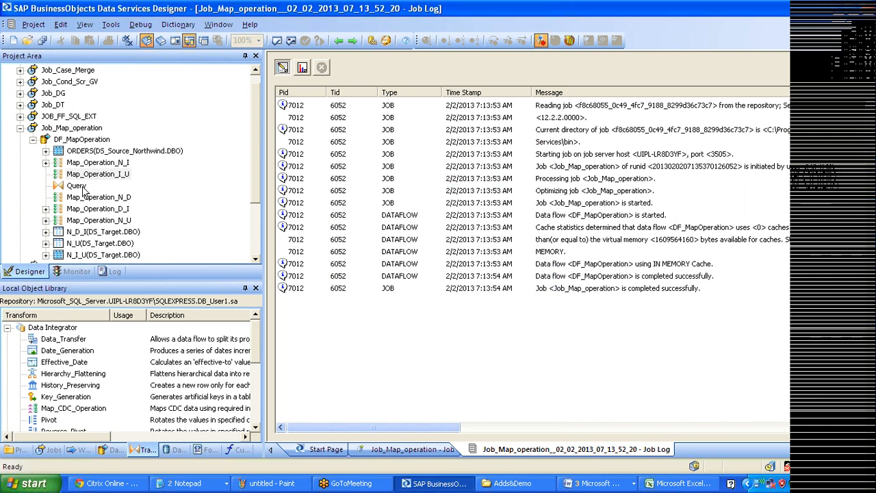
click(22, 133)
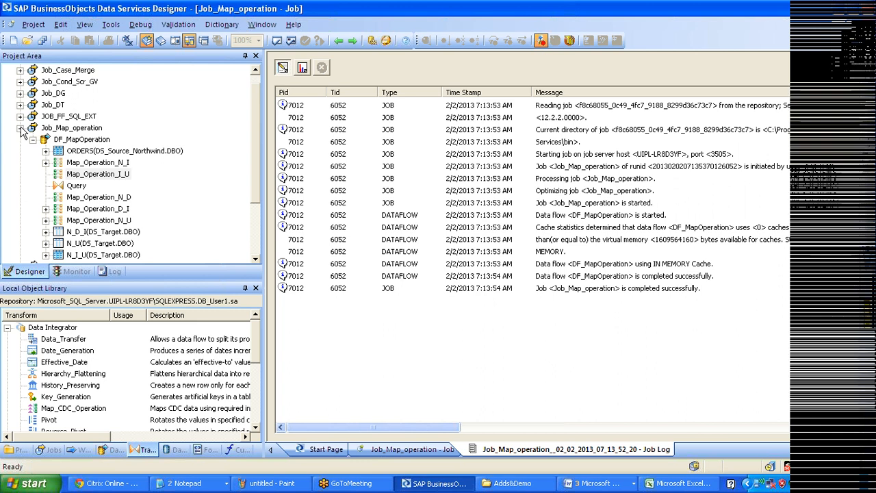
click(20, 129)
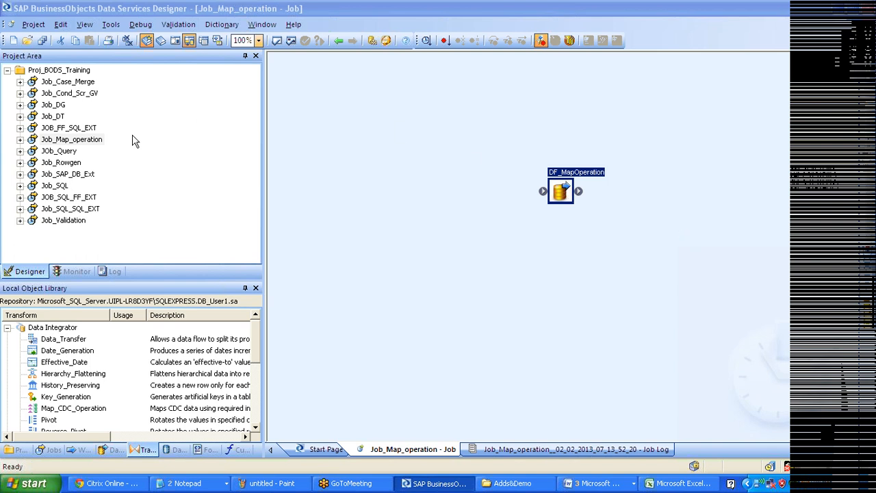
right_click(100, 142)
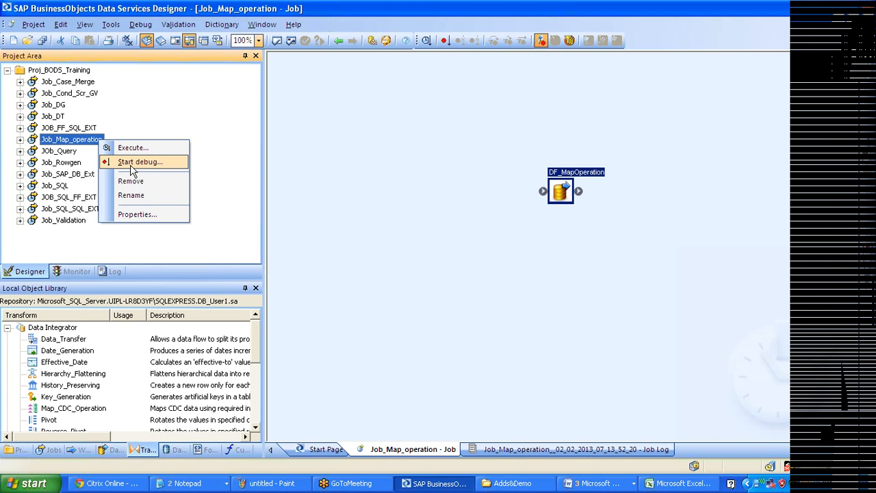
click(377, 191)
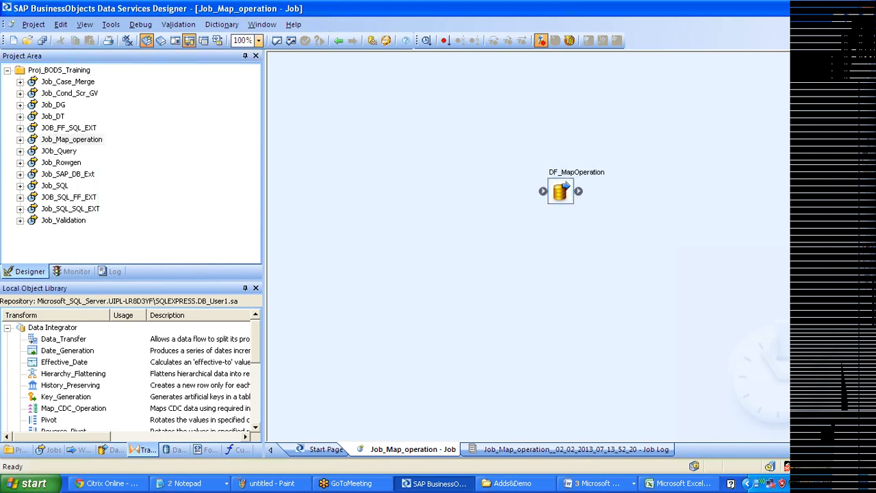
View Map_Operation_N_I inside DF_MapOperation, and return to the job view with Job_Map_operation collapsed in the project tree.
double_click(561, 192)
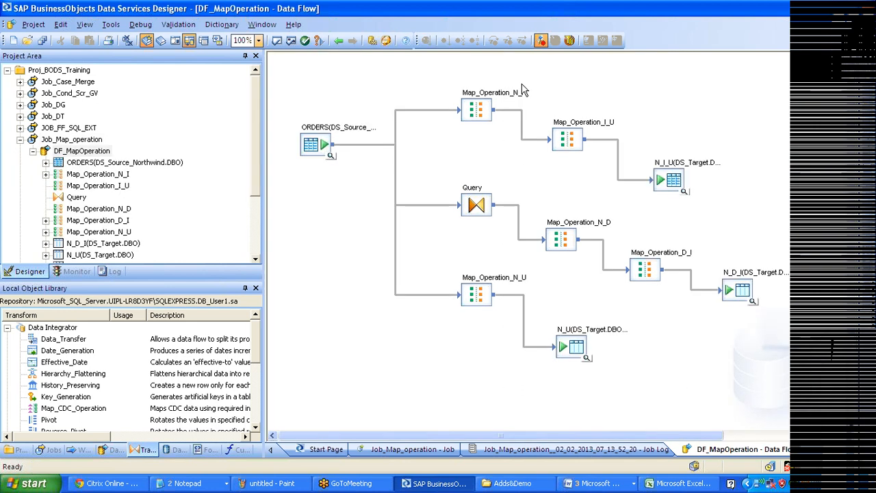
double_click(521, 89)
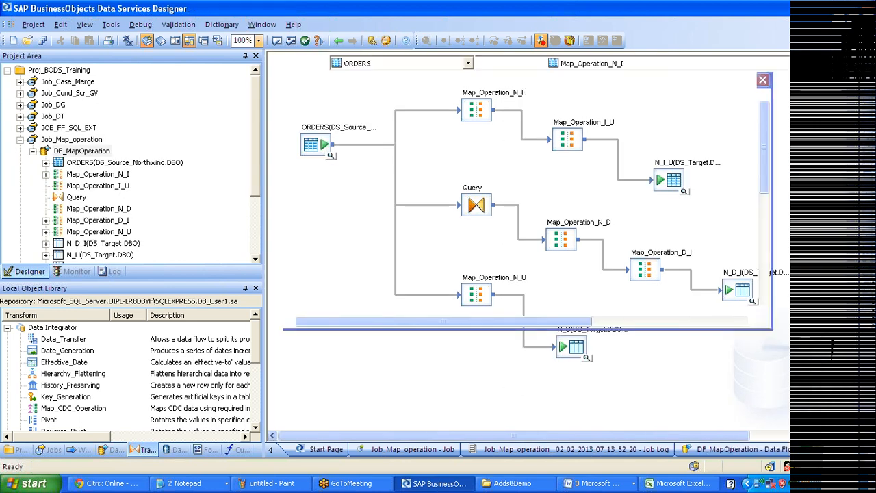
click(338, 41)
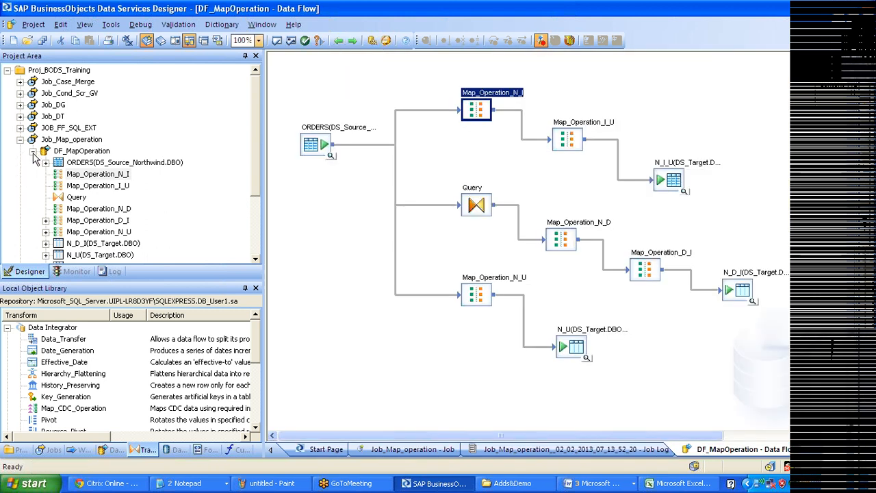
click(33, 150)
click(20, 139)
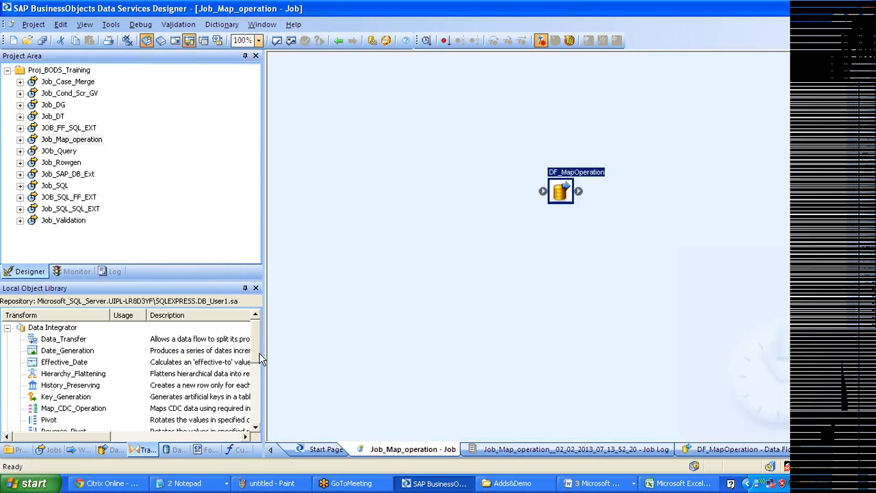
Select the Map_CDC_Operation transform among the Data Integrator transforms.
click(99, 410)
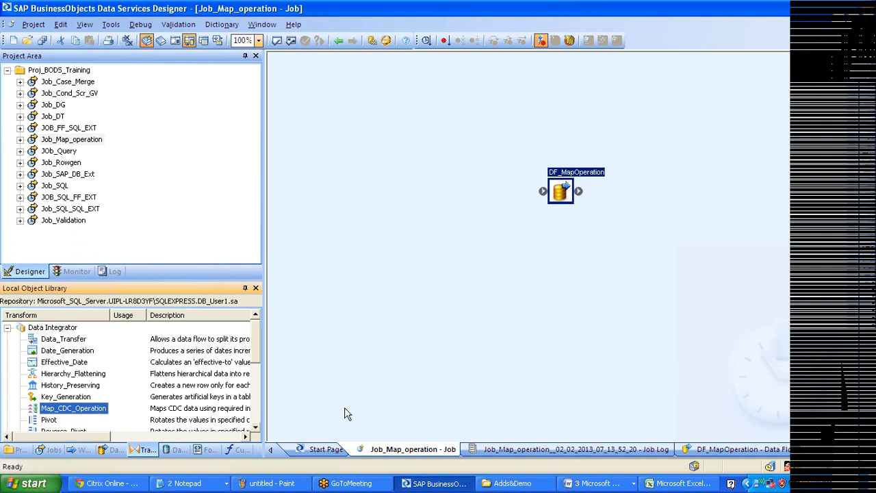
click(866, 391)
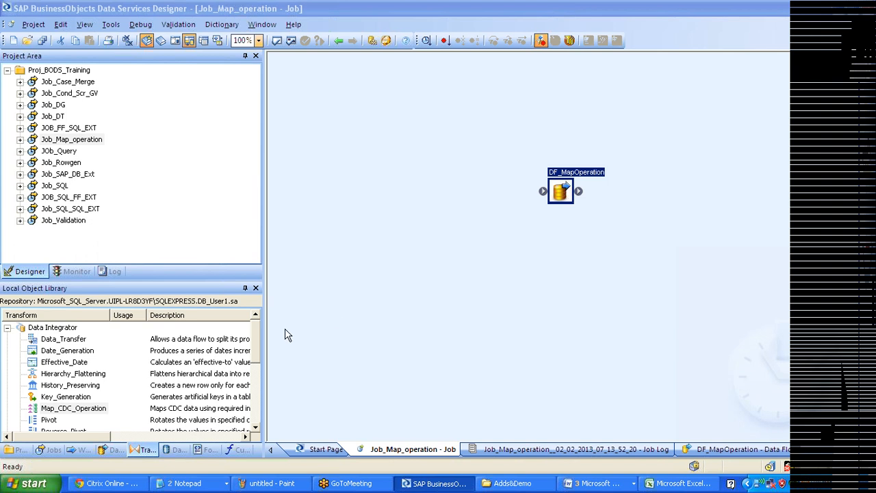
click(82, 409)
click(82, 409)
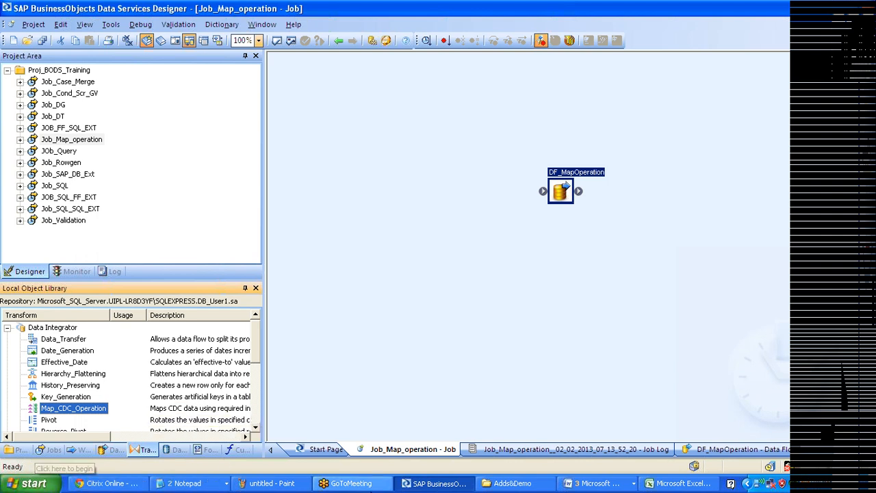
Switch to Excel and start a new blank workbook.
click(683, 483)
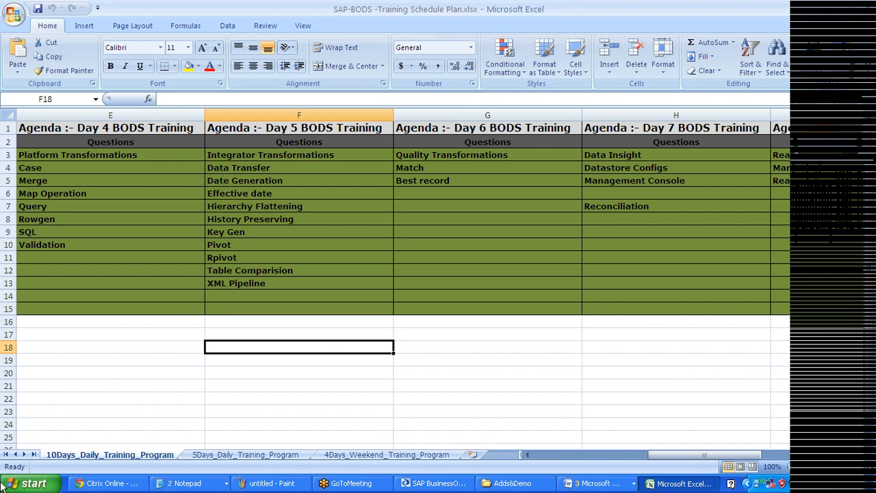
key(super+r)
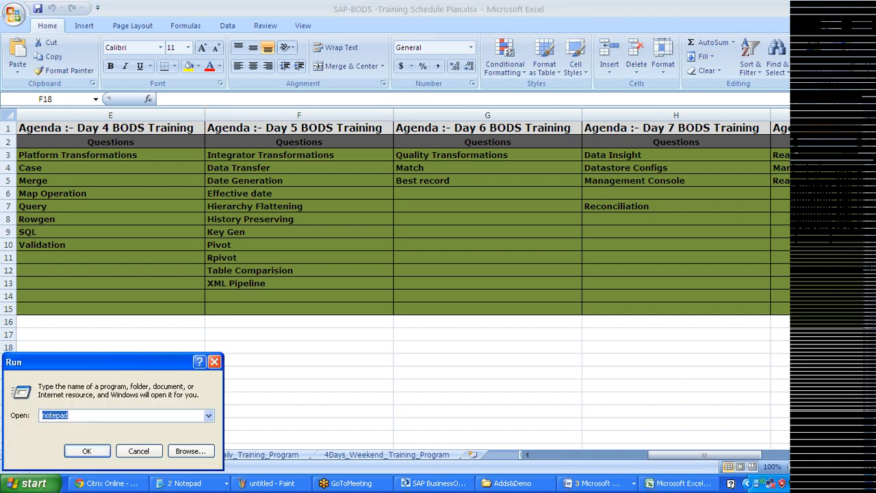
text(excel)
key(Return)
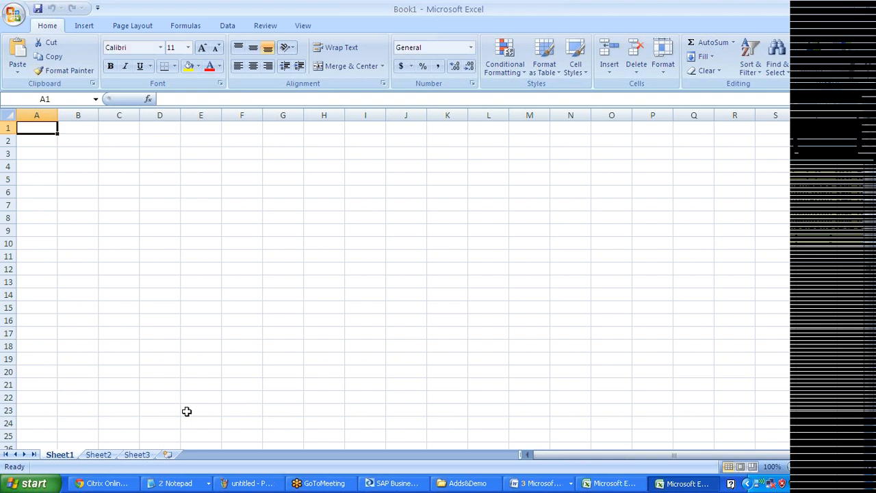
Enter the column headers SNO, Name, Type and XYZ in cells A1 to D1.
text(SNO)
key(Tab)
text(Name)
key(Tab)
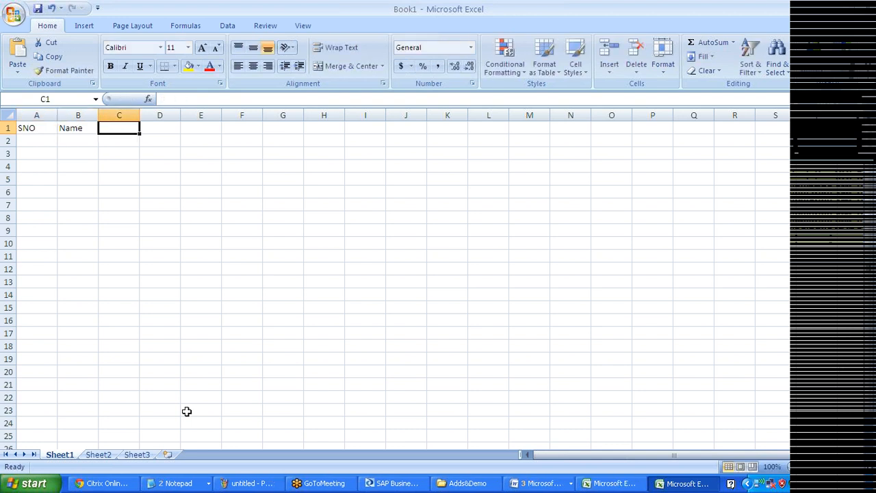
text(T)
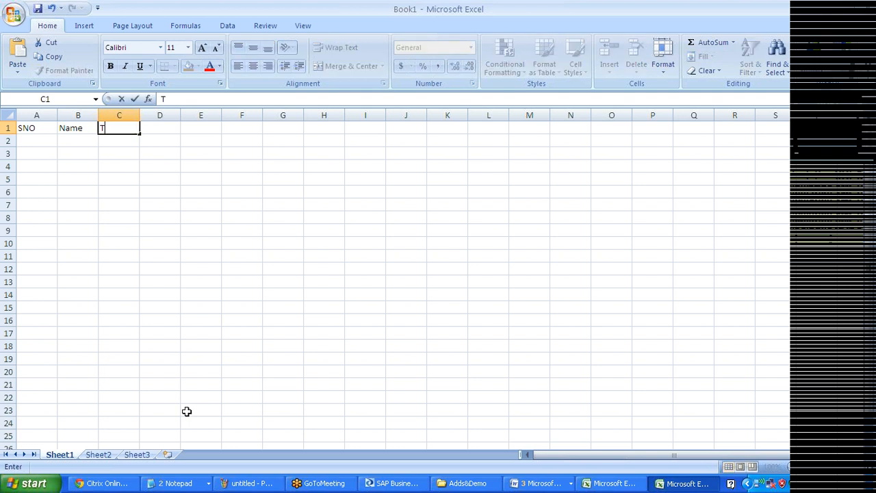
text(ype)
key(Tab)
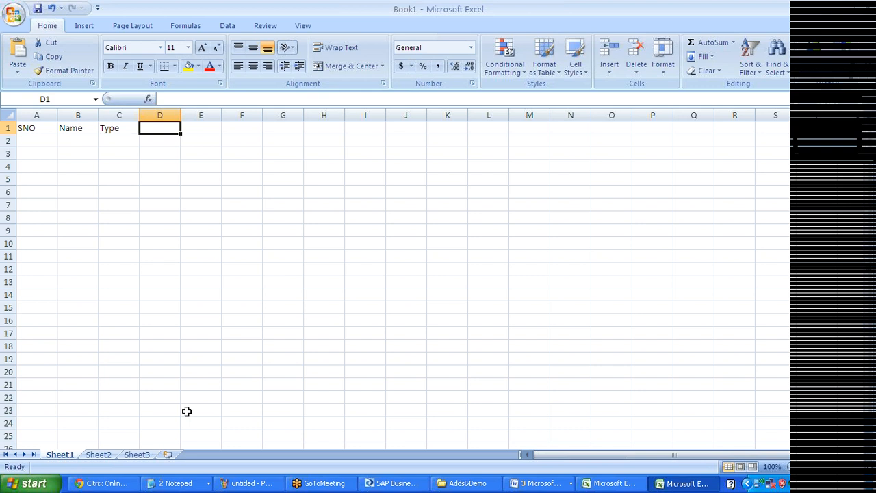
text(XYZ)
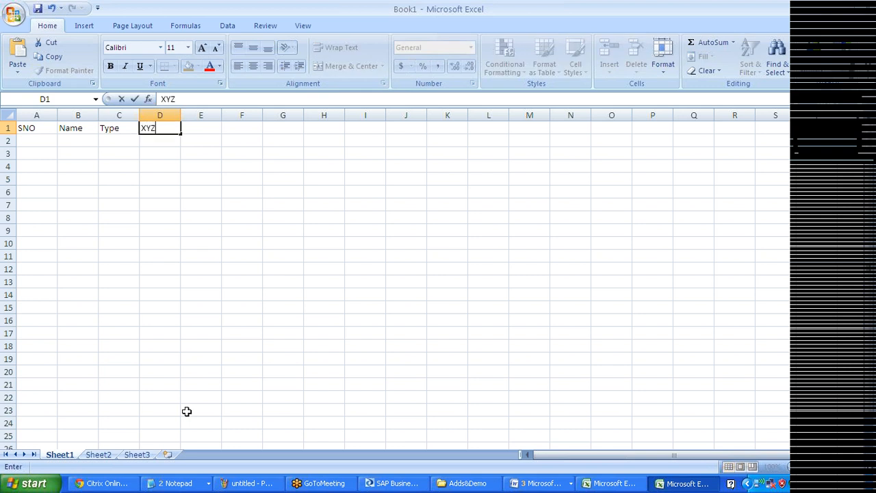
key(Return)
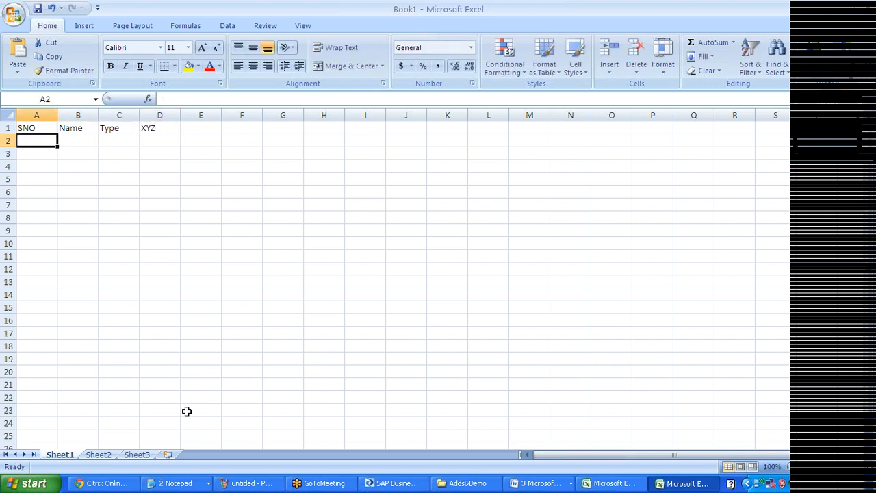
Fill row 2 with SNO 1, a person's first name, Type DMC and XYZ value asdasd.
text(1)
key(Tab)
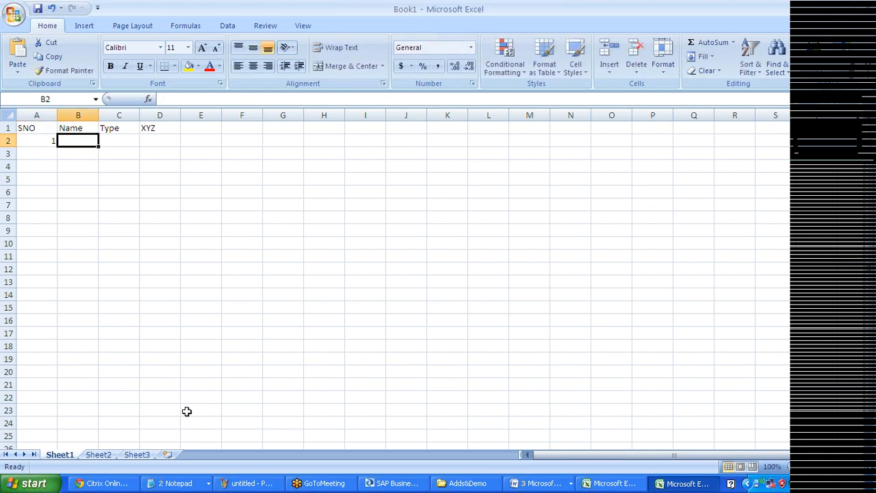
text(rakesh)
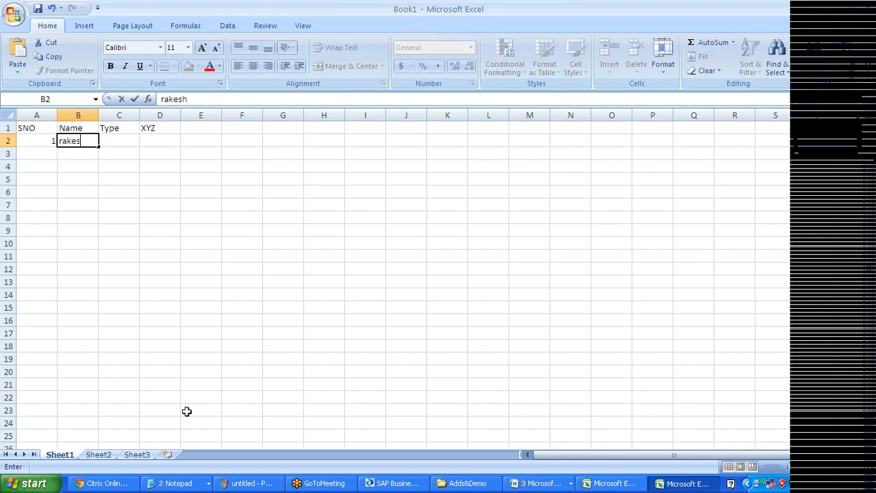
key(Tab)
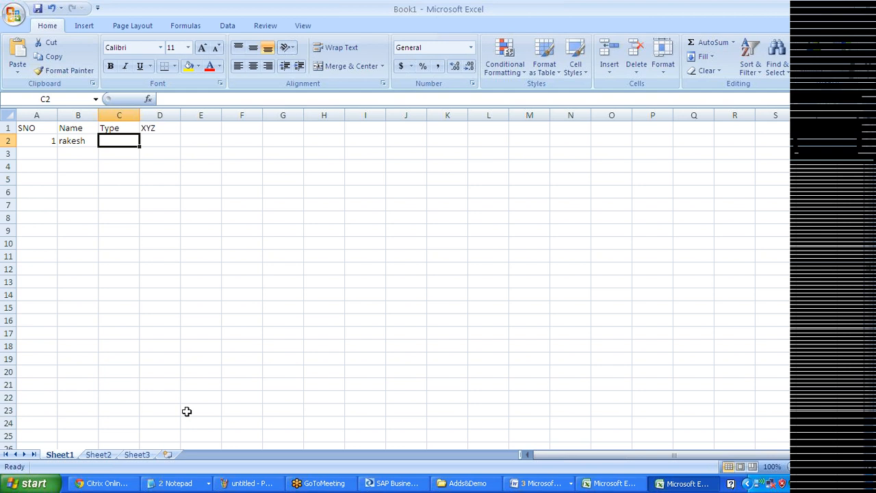
text(DMC)
key(Tab)
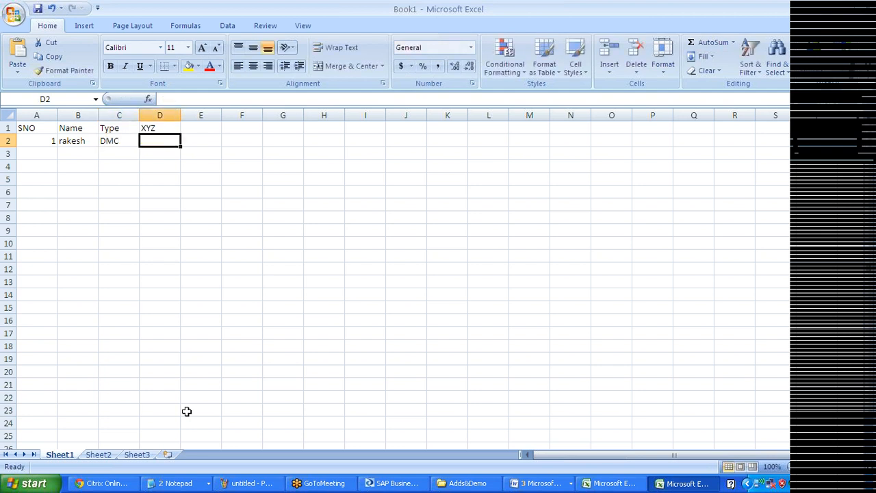
text(asdasd)
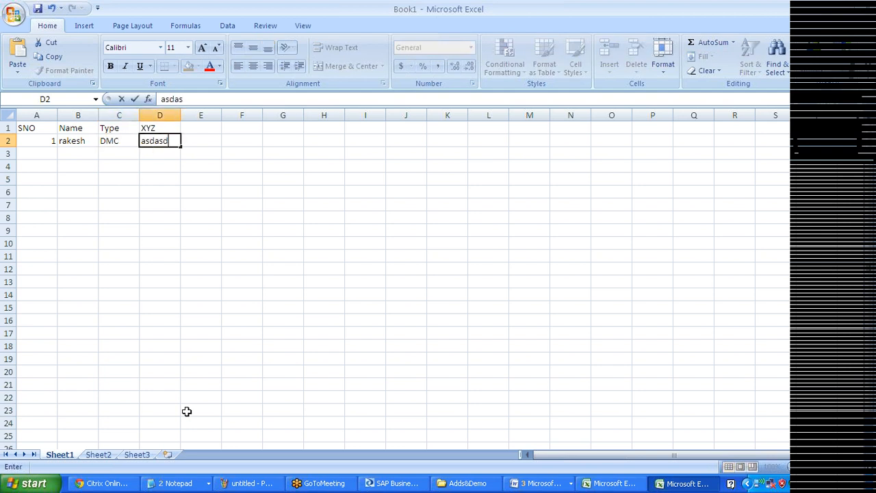
key(Return)
Fill row 3 with SNO 2, Name adsfdasf, Type asdfad and XYZ value adf.
key(Left)
key(Left)
text(2)
key(Tab)
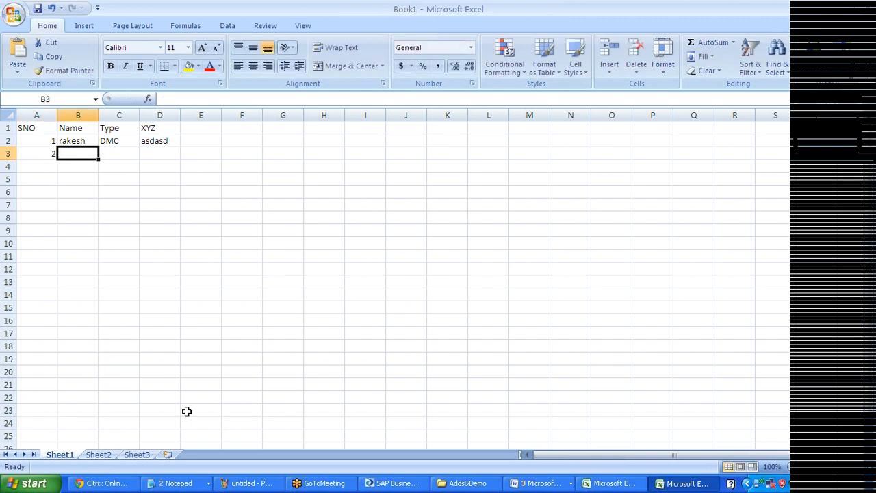
text(adsfdas)
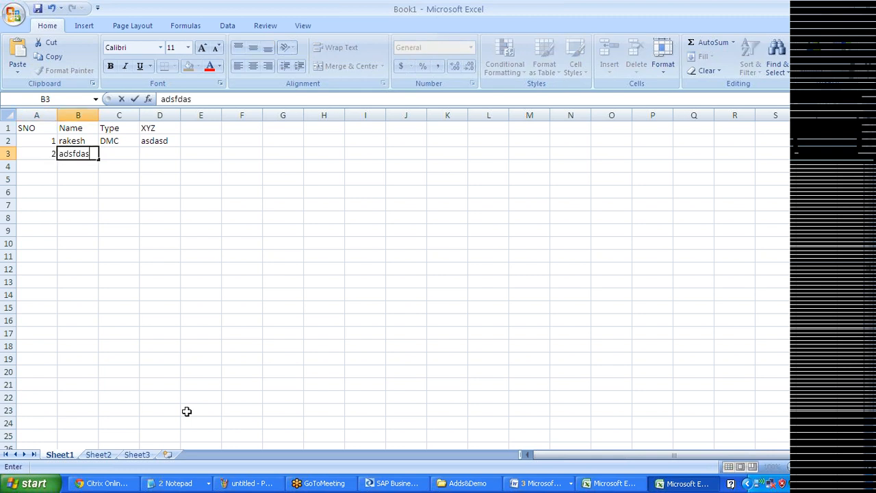
text(f)
key(Tab)
text(asdfad)
key(Tab)
text(adf)
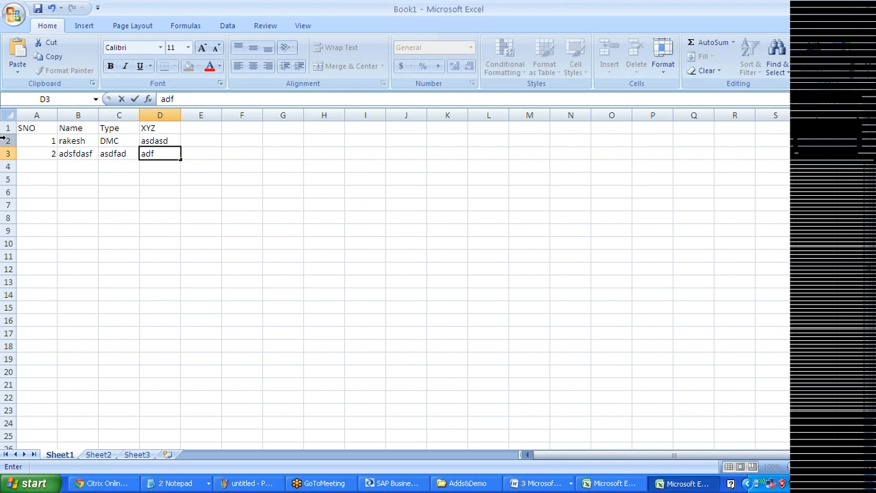
Insert a new column before SNO and give it the header CDC.
click(43, 111)
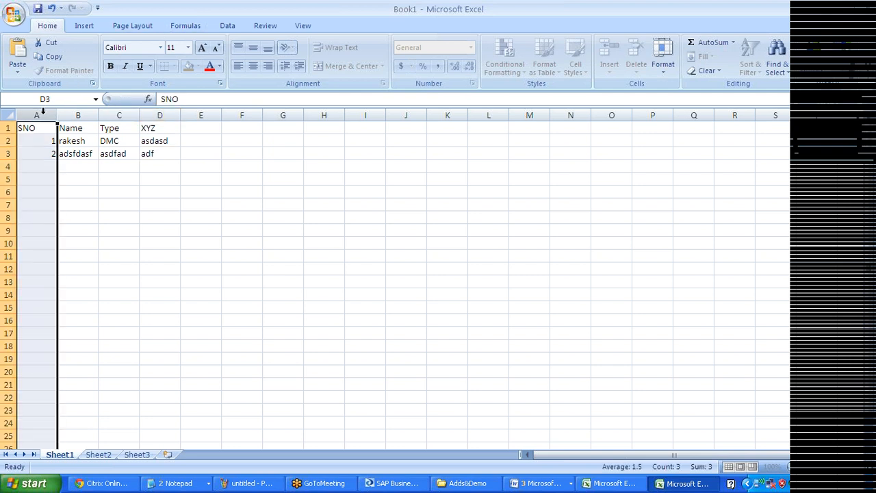
right_click(42, 112)
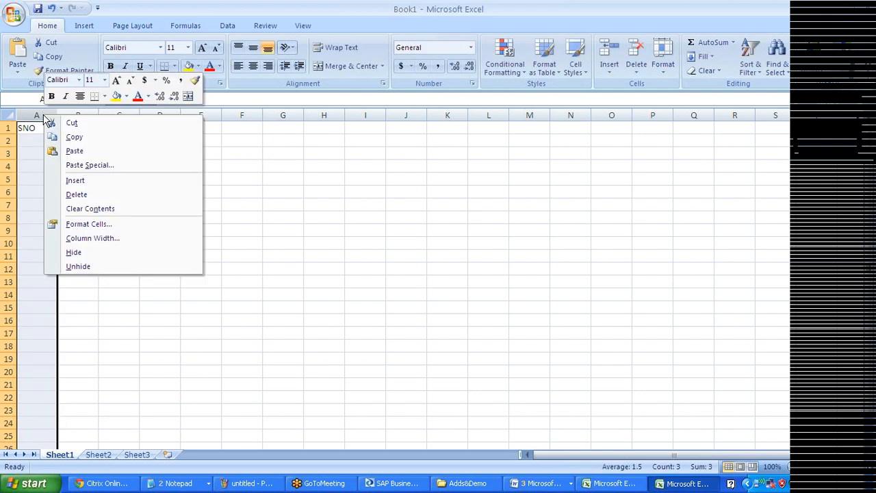
click(78, 181)
text(CDC)
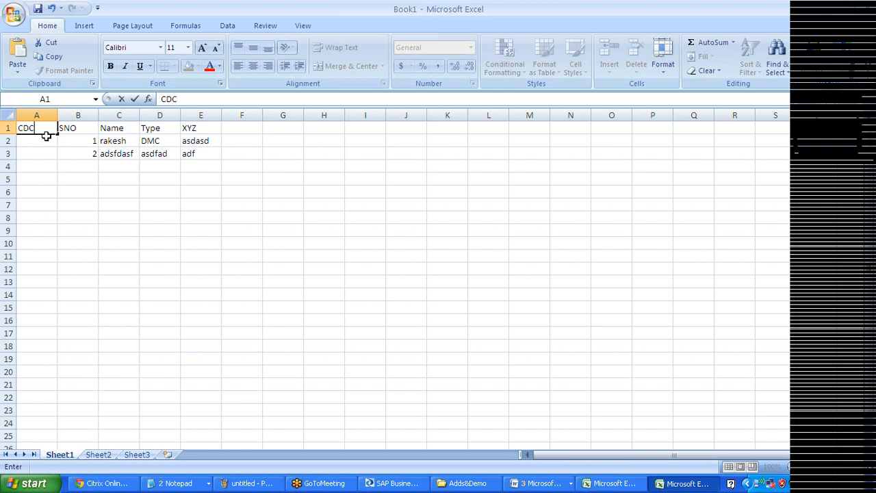
Enter the flags I, U, D, I, D and U in cells A2 to A7 of the CDC column.
click(46, 143)
text(l)
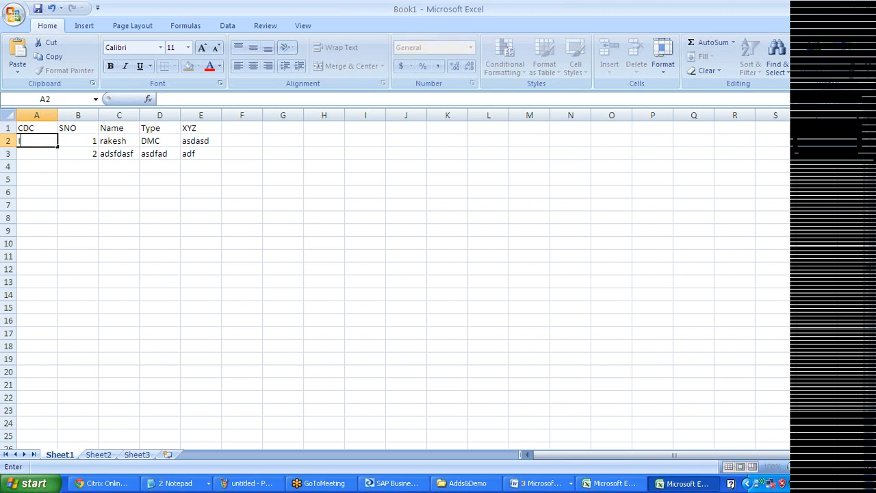
key(Return)
text(U)
key(Return)
text(D)
key(Return)
text(I)
key(Return)
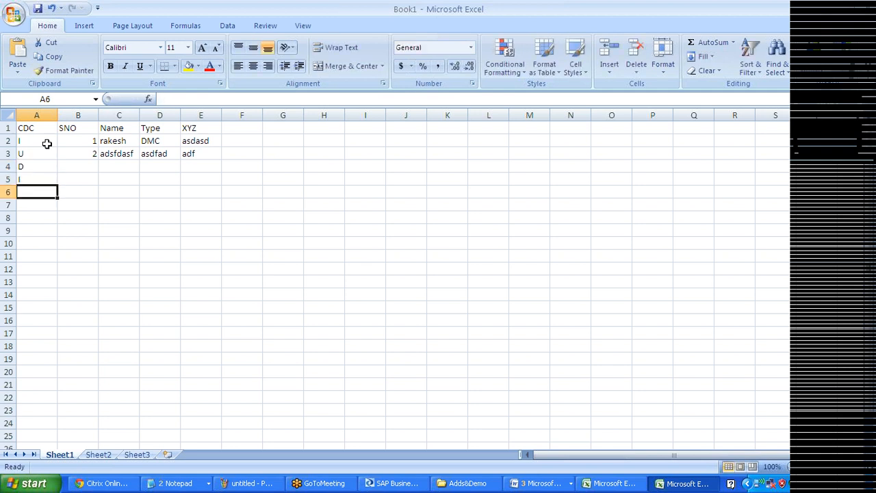
text(D)
key(Return)
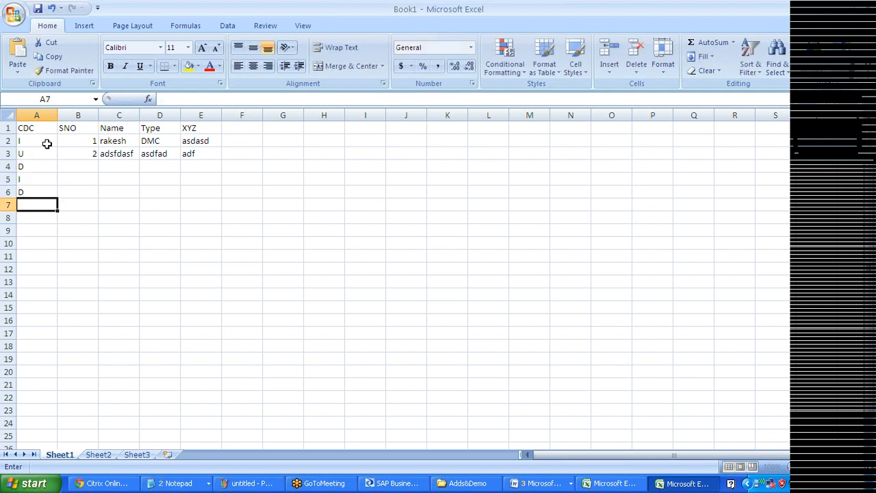
text(U)
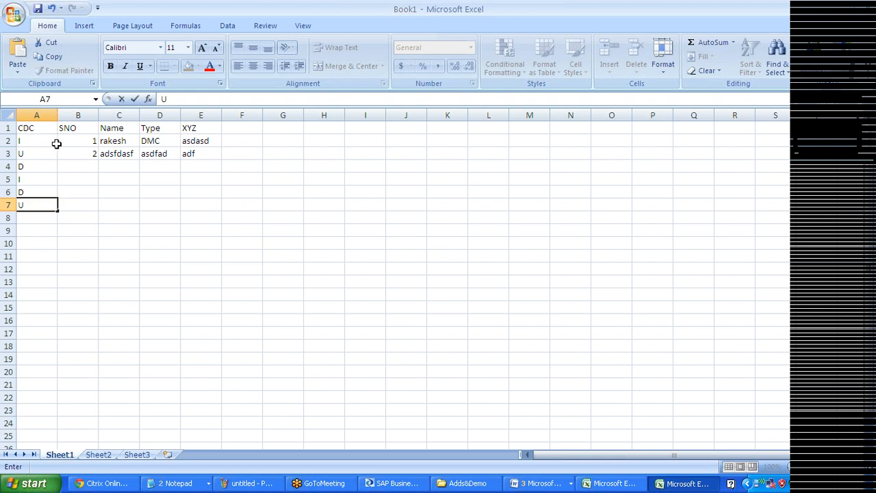
key(Return)
Apply all borders to the table range A1:E7.
drag(30, 130, 217, 205)
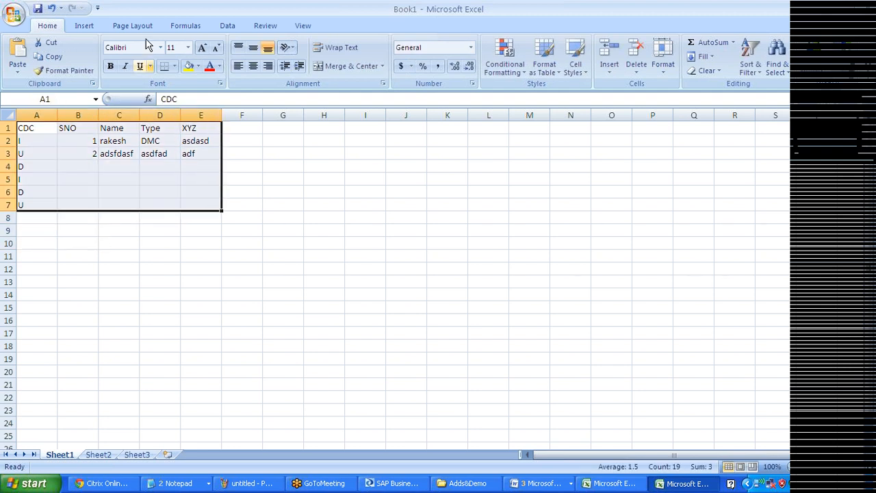
click(173, 66)
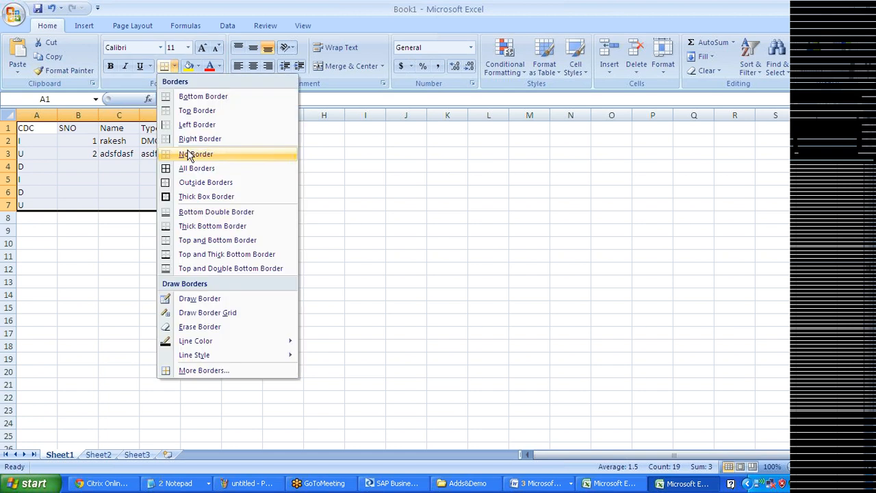
click(192, 168)
click(305, 181)
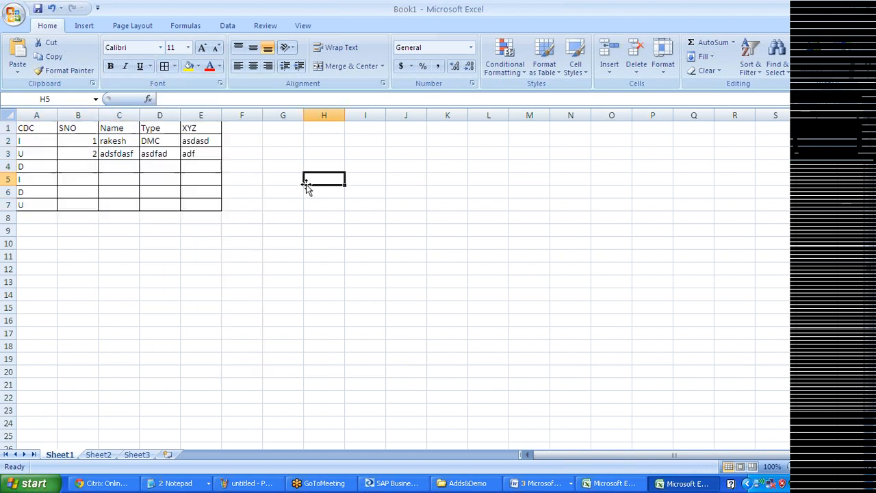
Examine the CDC flags in A2:A7 and highlight the insert, update and delete rows of the sample table one by one.
click(44, 142)
drag(45, 142, 44, 204)
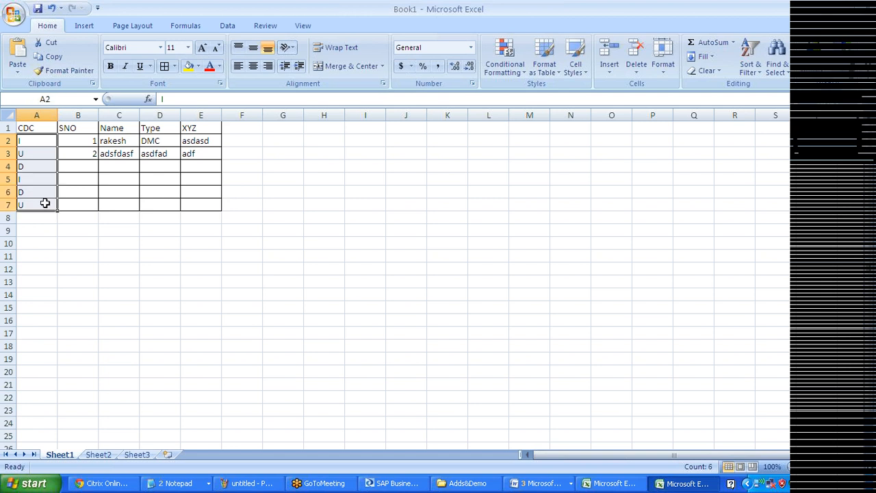
click(32, 167)
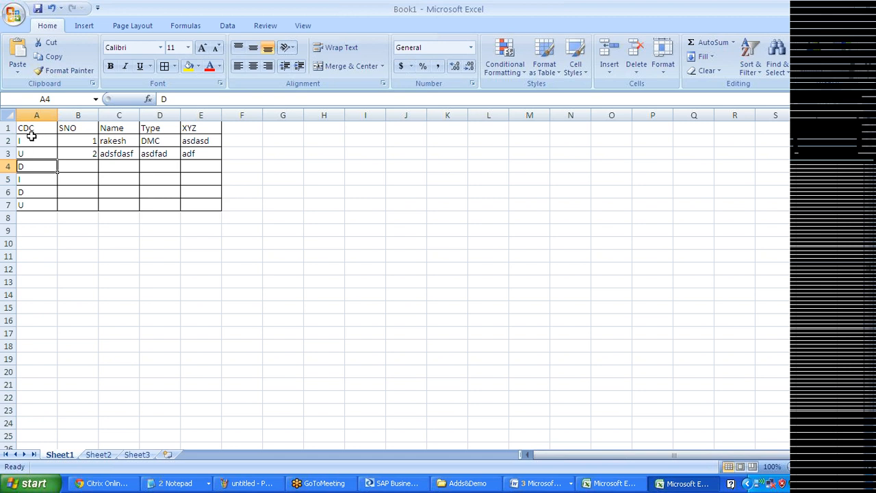
drag(29, 140, 200, 141)
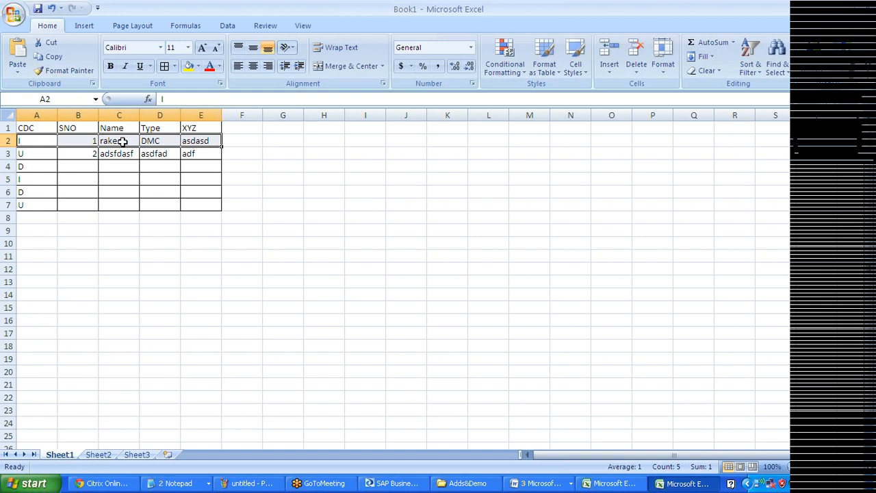
click(38, 154)
drag(37, 155, 185, 155)
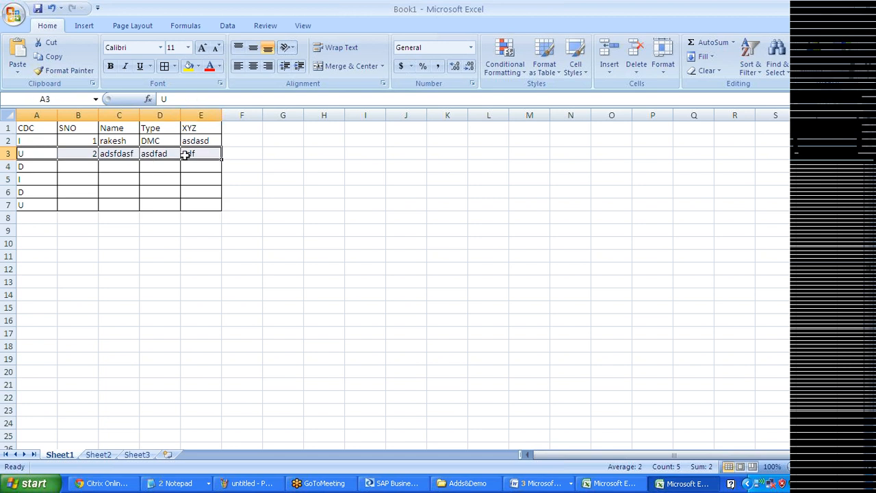
drag(35, 165, 199, 165)
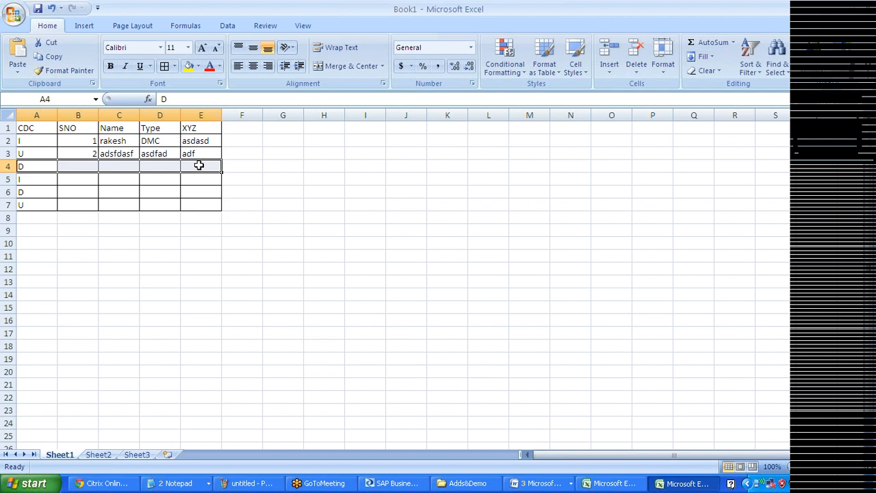
click(34, 166)
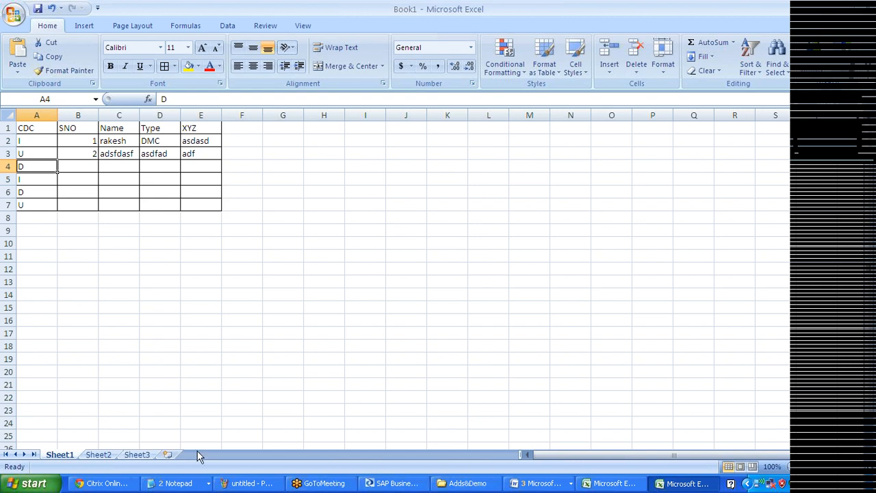
Switch to Data Services Designer and check the options available for the Map_CDC_Operation transform.
click(395, 484)
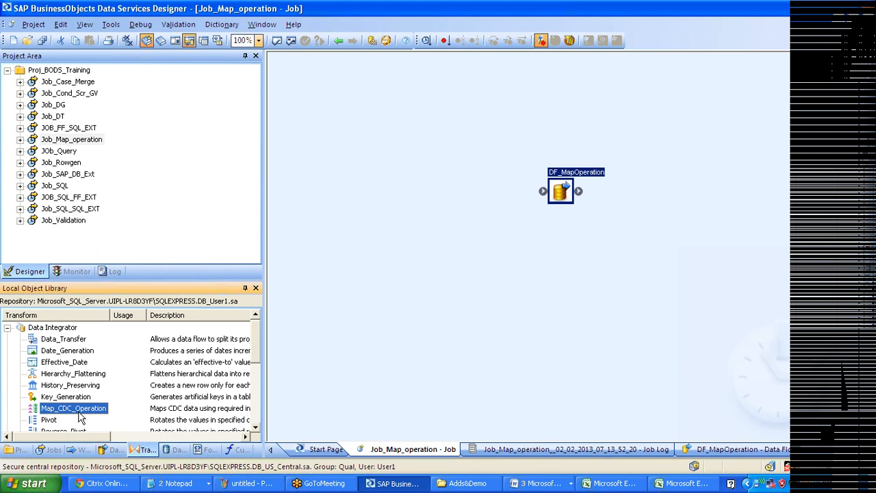
right_click(91, 409)
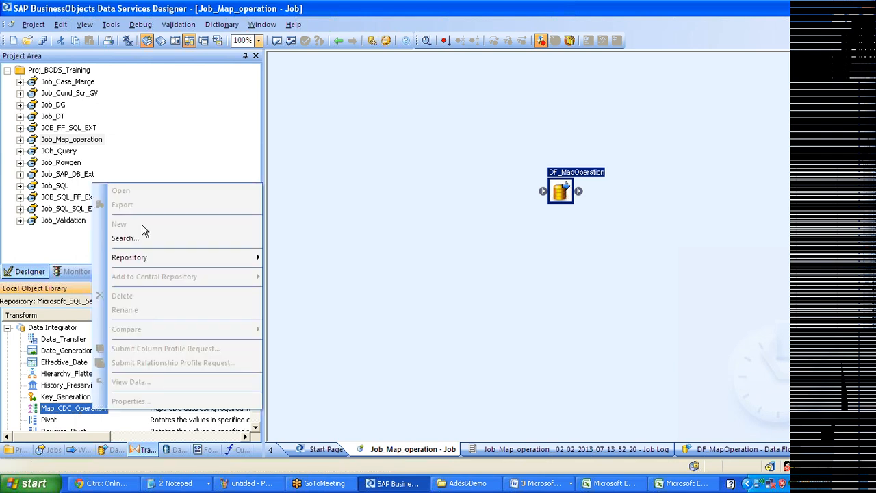
click(422, 230)
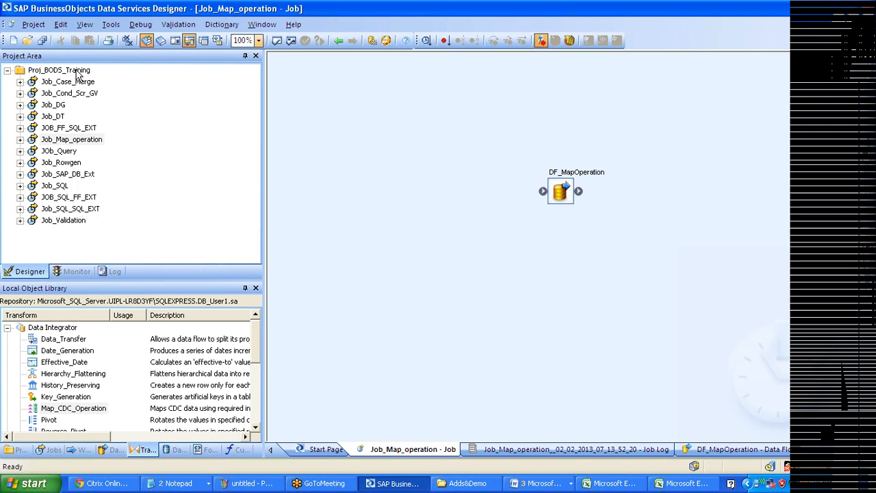
Create a new batch job named Job_Map_CDC in the Proj_BODS_Training project.
right_click(77, 72)
click(98, 78)
text(Job_Map)
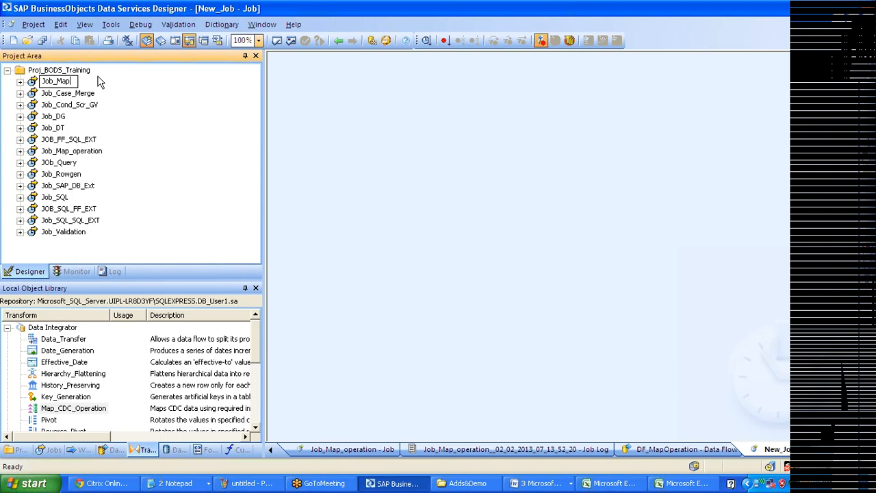
text(_CDC)
Switch to 21_Map_CDC_Operation.docx in Word and read the requirements for the sequencing column and the row operation column.
click(546, 483)
click(565, 434)
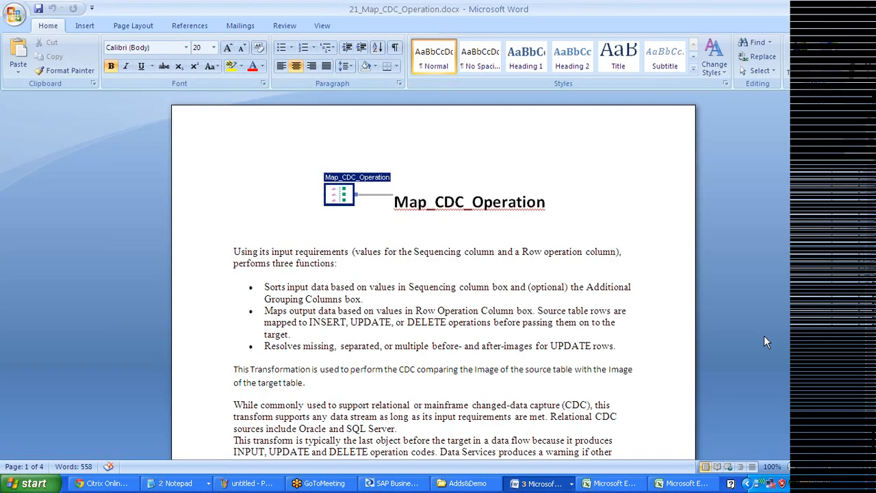
key(Page_Down)
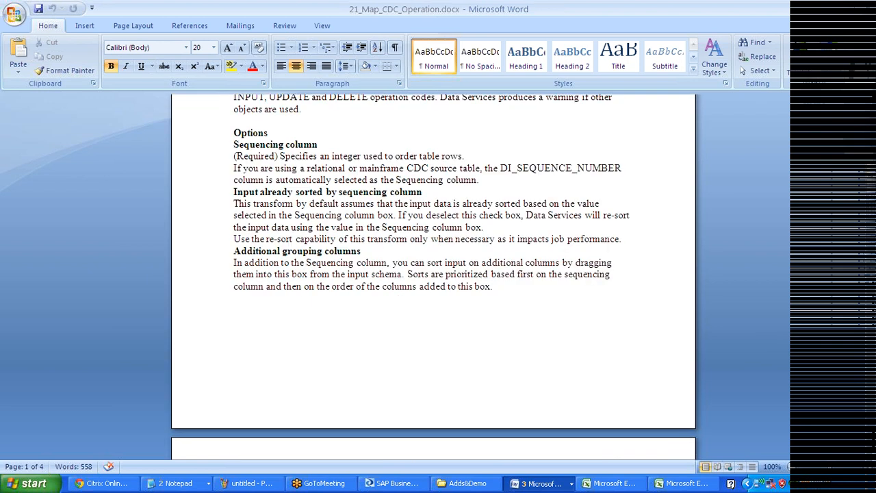
drag(501, 168, 615, 166)
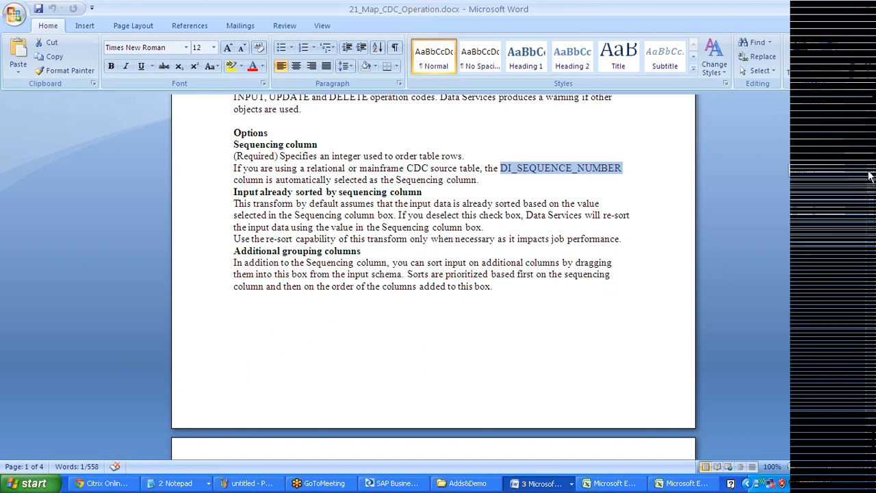
drag(868, 171, 871, 198)
double_click(601, 407)
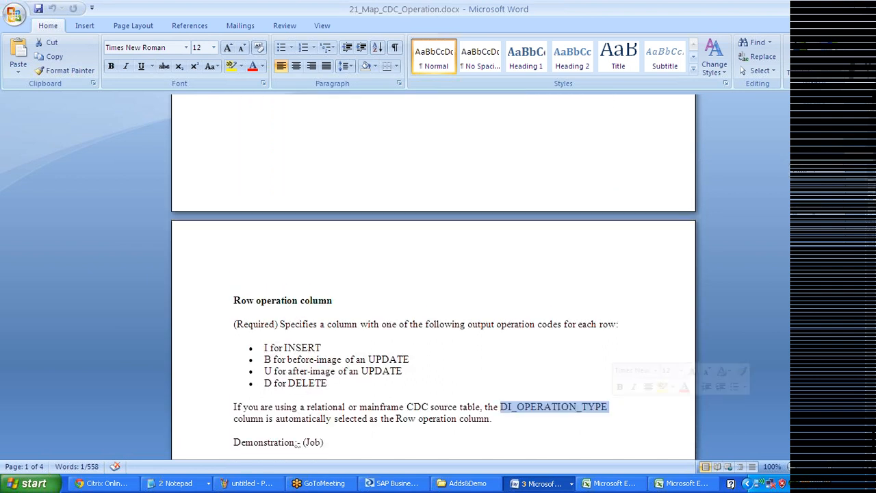
click(836, 7)
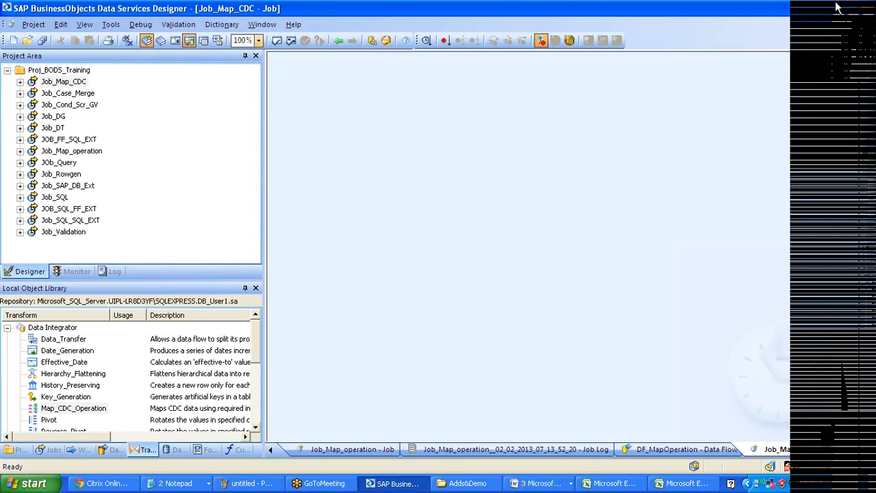
Add a data flow named DF_MAP_CDC to the Job_Map_CDC job in Data Services Designer.
click(867, 107)
click(430, 152)
click(404, 162)
text(DF_MAP)
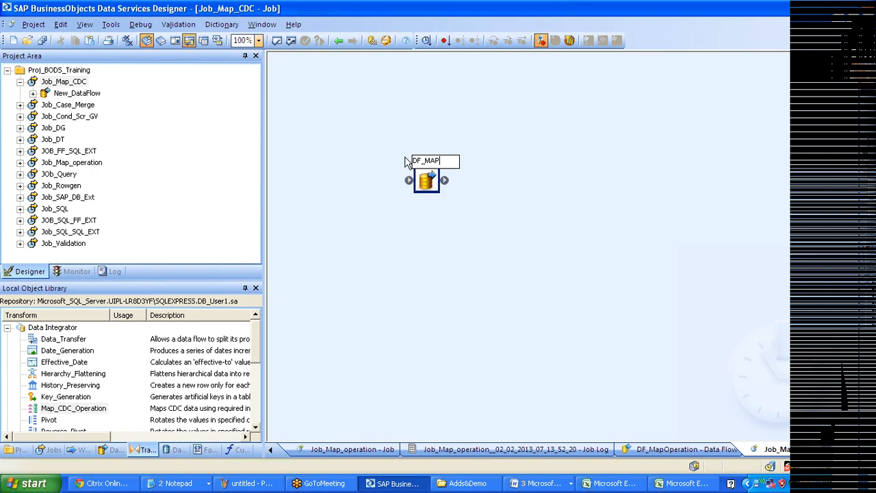
text(_CD)
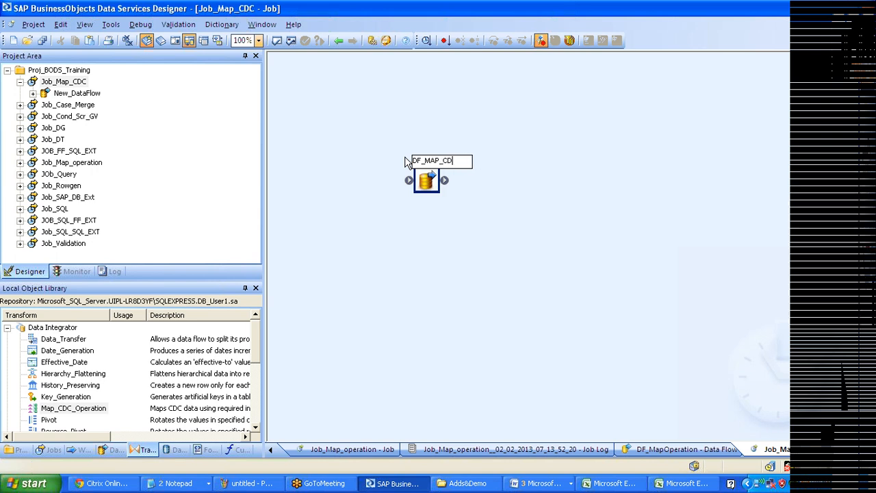
text(C)
key(Return)
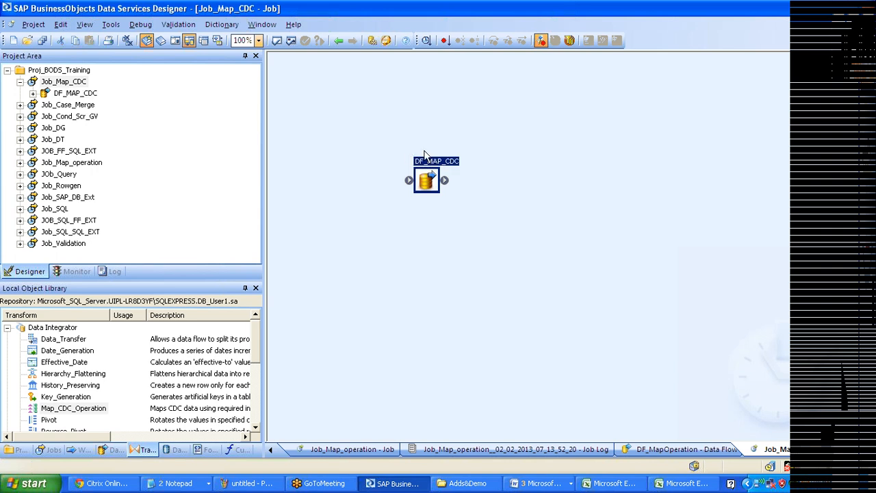
Place the ORDERS table from the DS_Source_Northwind datastore as a source in the DF_MAP_CDC data flow.
double_click(426, 180)
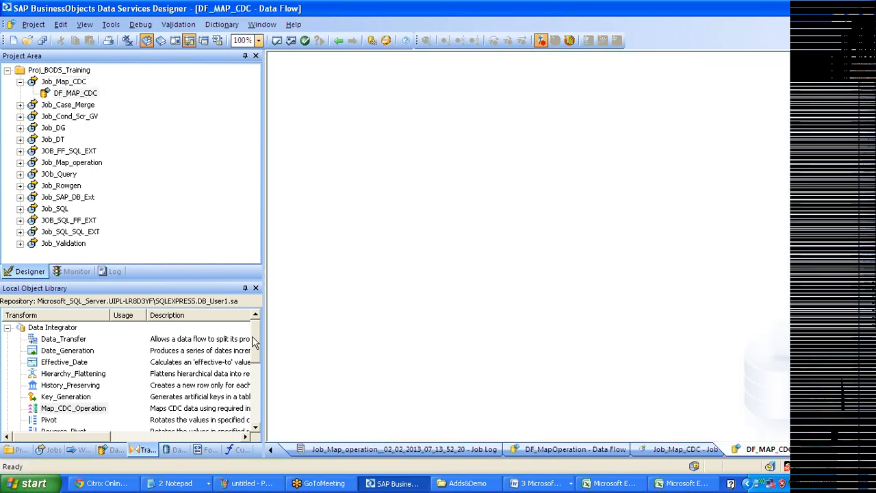
click(177, 449)
click(7, 327)
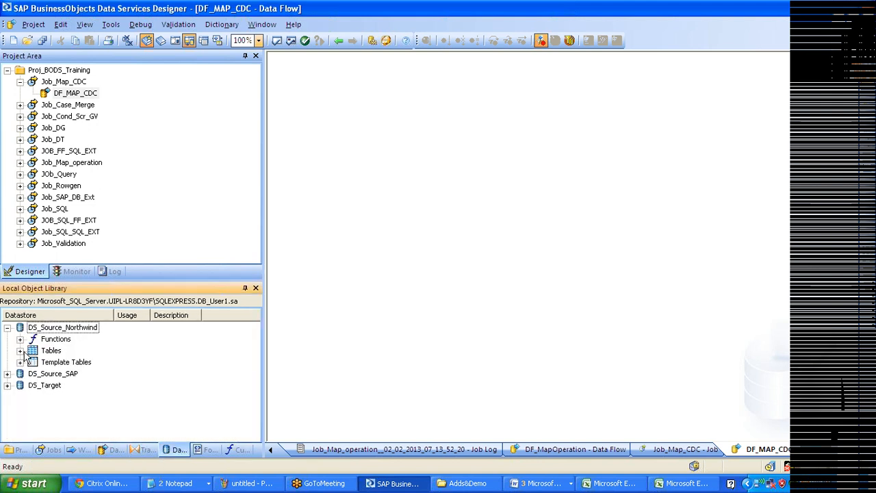
click(20, 351)
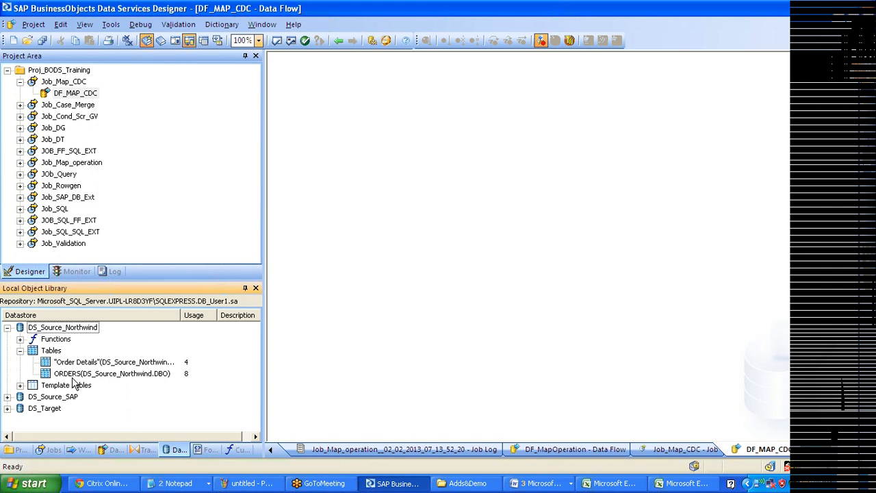
drag(75, 374, 354, 142)
click(363, 153)
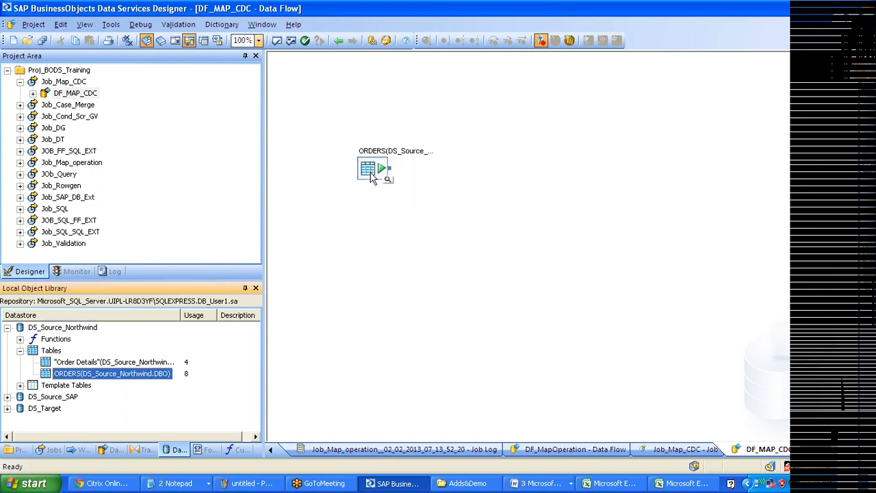
drag(371, 178, 340, 161)
Add the Map_CDC_Operation transform to the data flow and connect the ORDERS source to it.
click(146, 450)
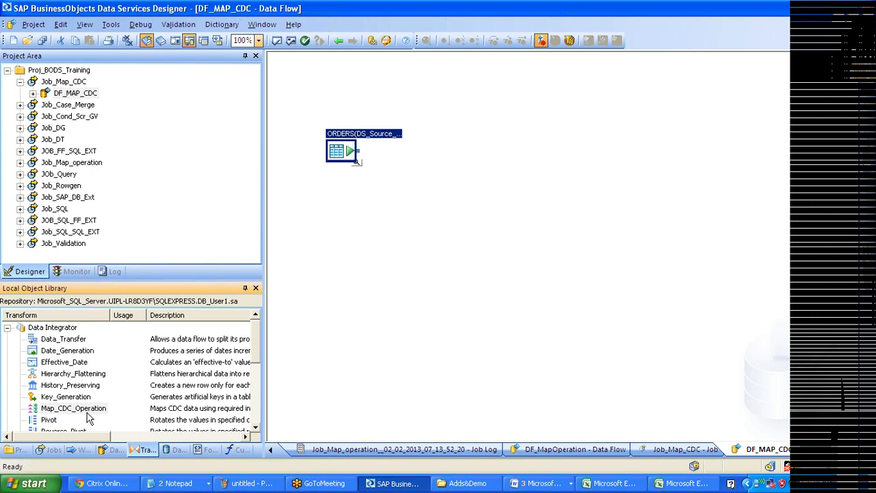
drag(81, 409, 499, 198)
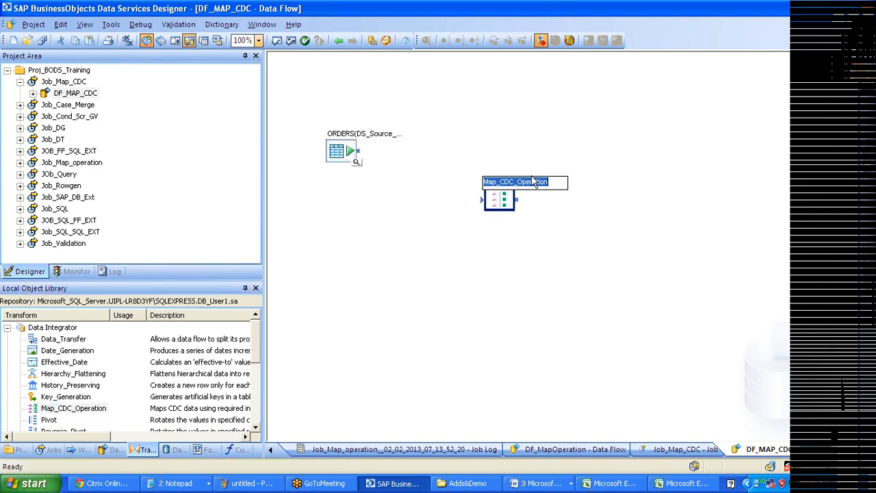
click(498, 218)
drag(357, 151, 483, 199)
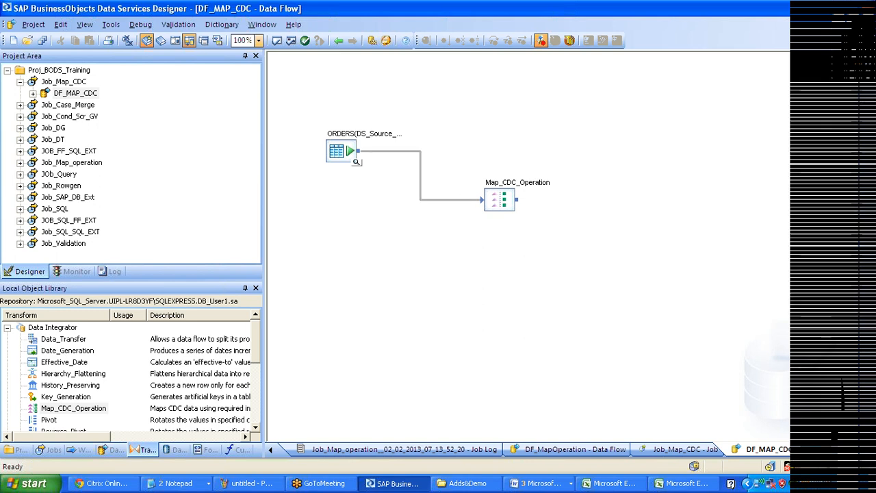
Check the CDC column settings of Map_CDC_Operation and delete the connection between ORDERS and the transform.
double_click(500, 199)
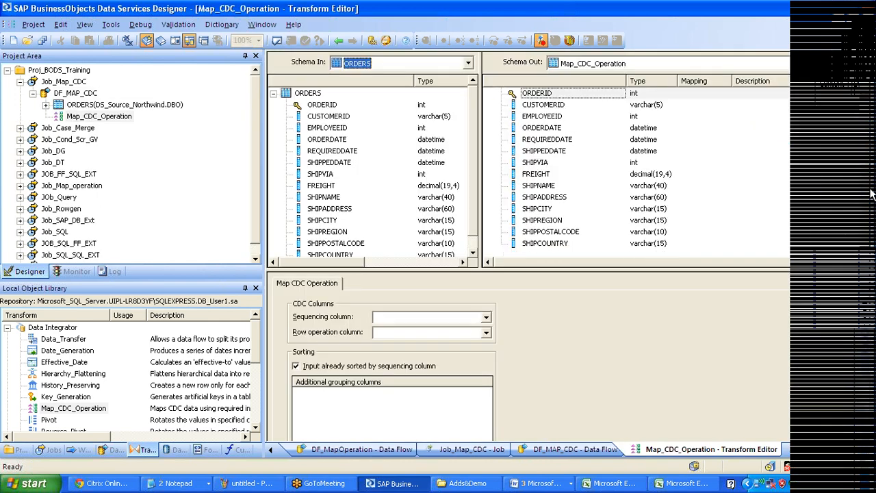
drag(371, 271, 371, 224)
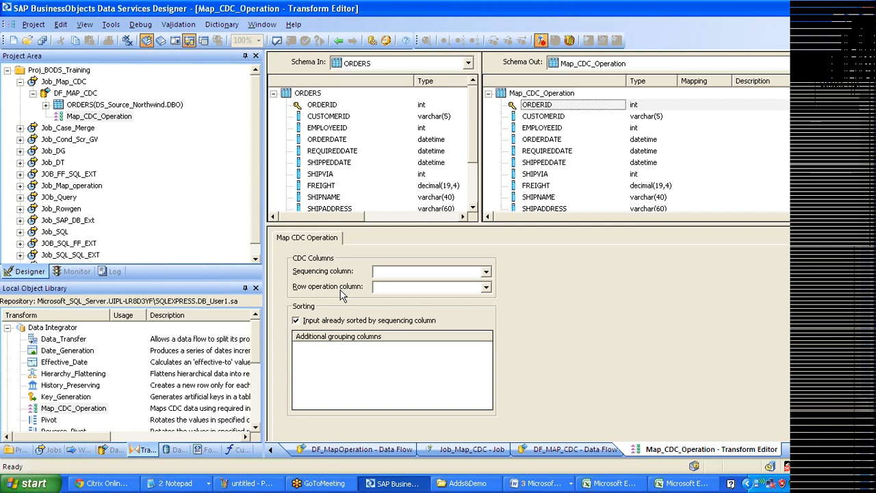
click(339, 41)
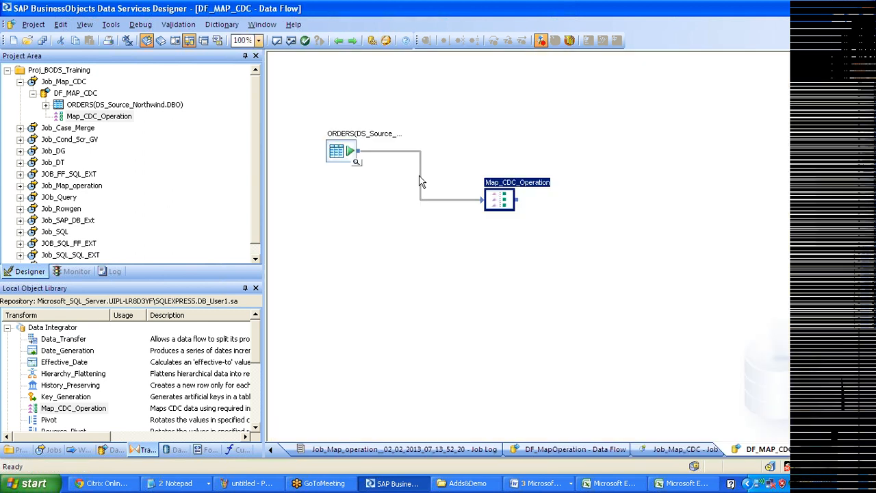
key(Delete)
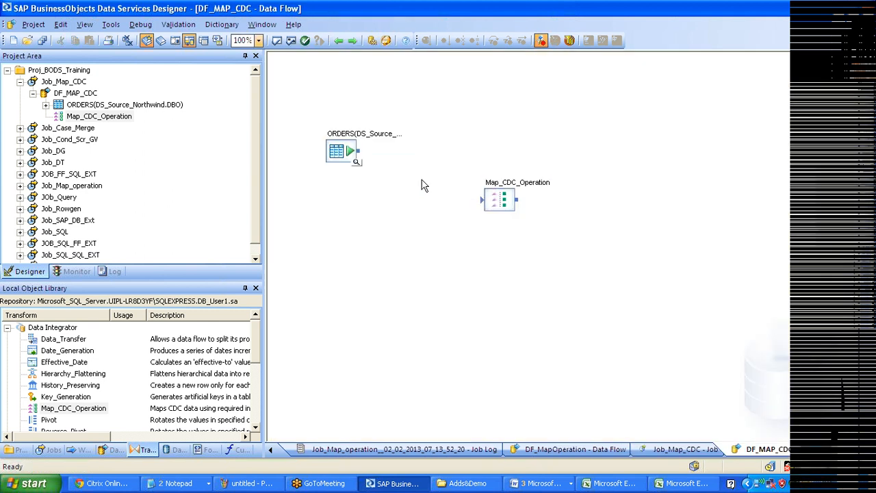
Look up the DI_OPERATION_TYPE column name in the row operation column section of 21_Map_CDC_Operation.docx in Word.
click(541, 483)
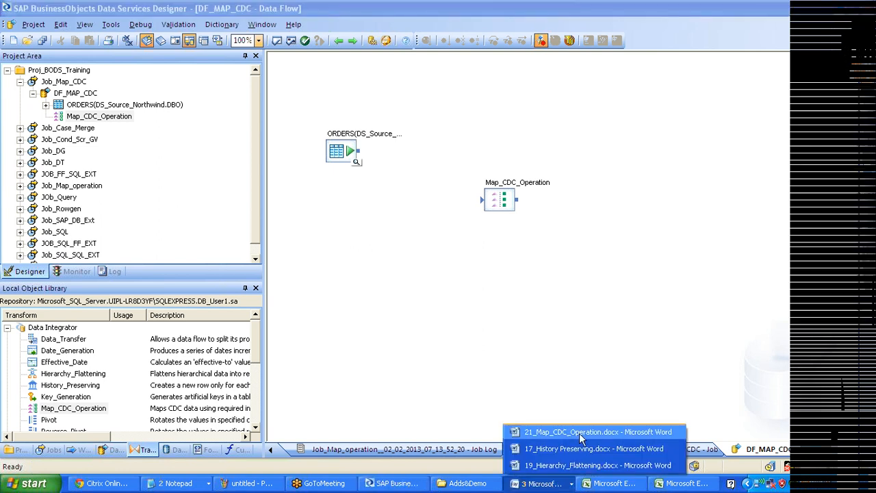
click(580, 432)
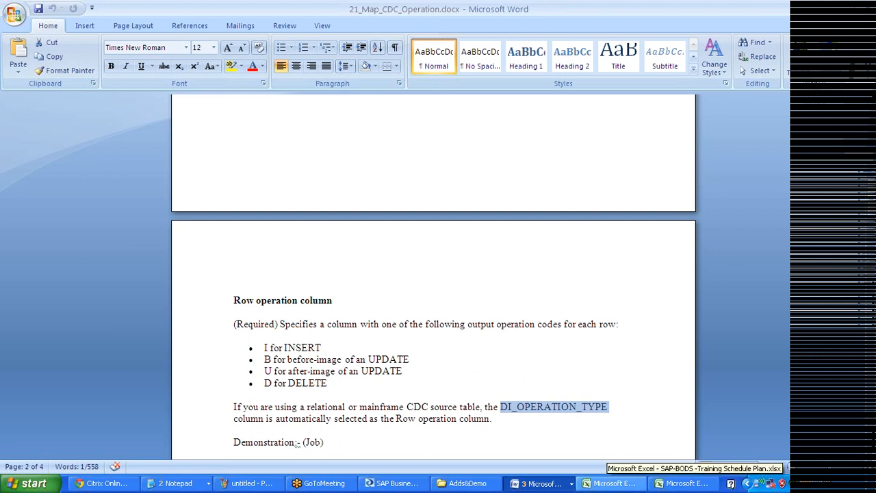
click(501, 410)
drag(500, 409, 608, 409)
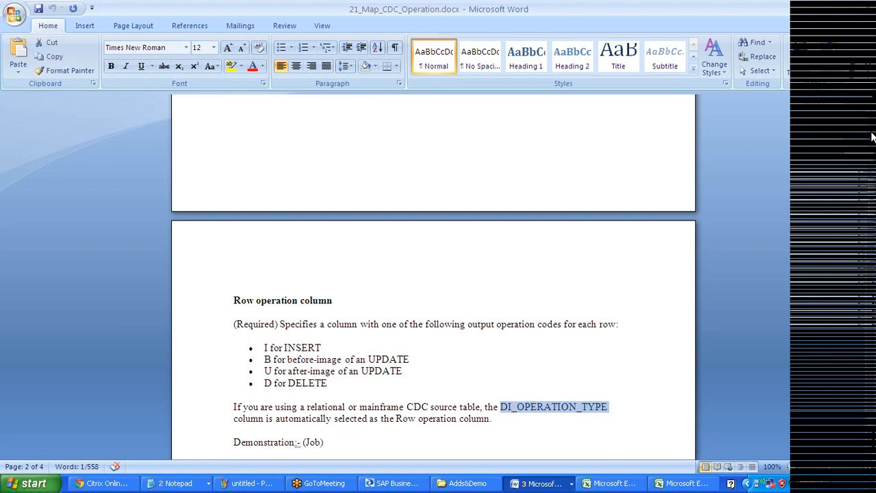
drag(871, 133, 871, 132)
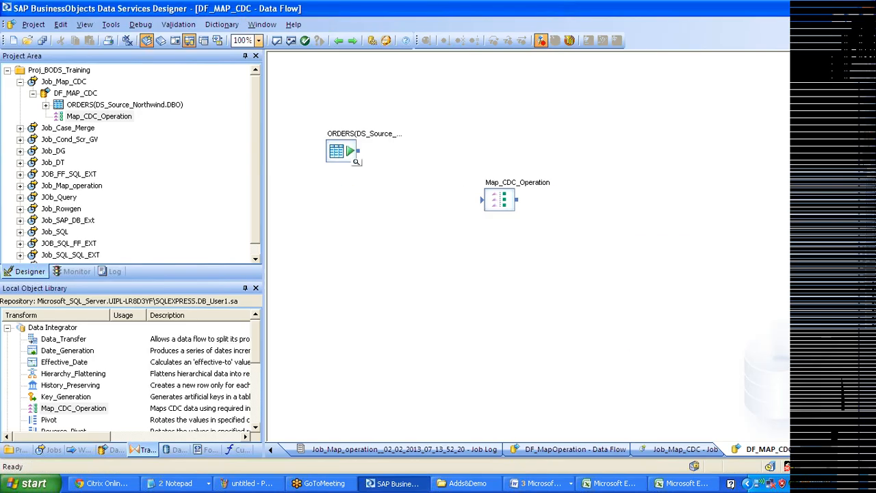
Add a Query transform between ORDERS and Map_CDC_Operation and connect the ORDERS source to it.
click(424, 198)
click(306, 152)
drag(305, 152, 296, 151)
drag(422, 207, 388, 198)
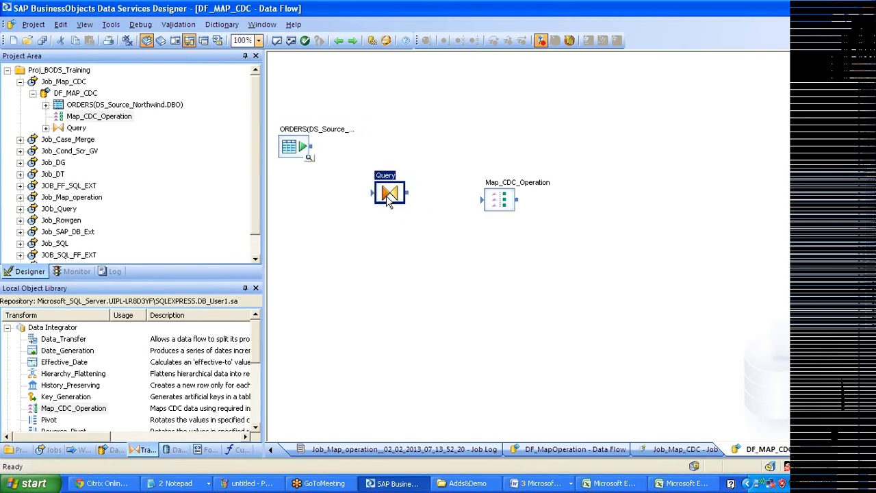
drag(312, 146, 375, 194)
Map all ORDERS input columns, from ORDERID to SHIPCOUNTRY, to the output schema of the Query transform.
double_click(389, 193)
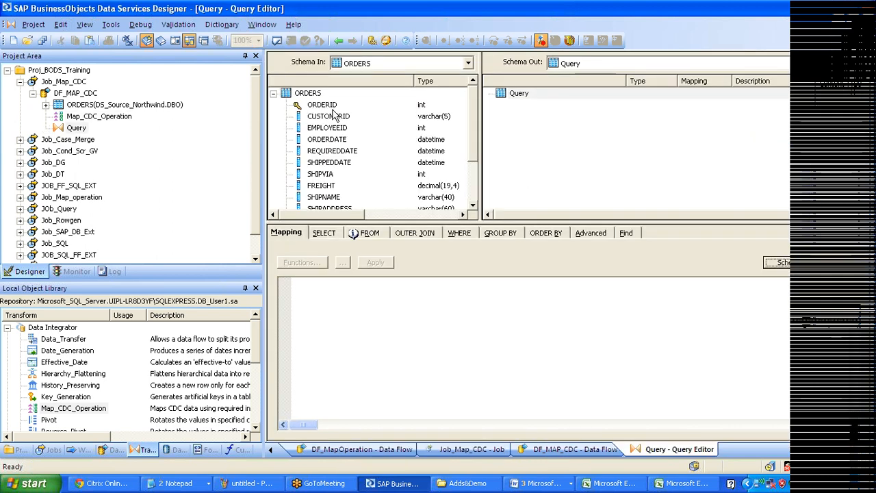
click(333, 110)
key(shift+End)
drag(333, 110, 333, 109)
key(Up)
key(Up)
key(Up)
key(shift+Down)
key(shift+Down)
key(shift+Down)
key(shift+Down)
key(shift+Down)
key(shift+Down)
key(shift+Down)
key(shift+Down)
key(shift+Down)
key(shift+Down)
key(shift+Down)
key(shift+Down)
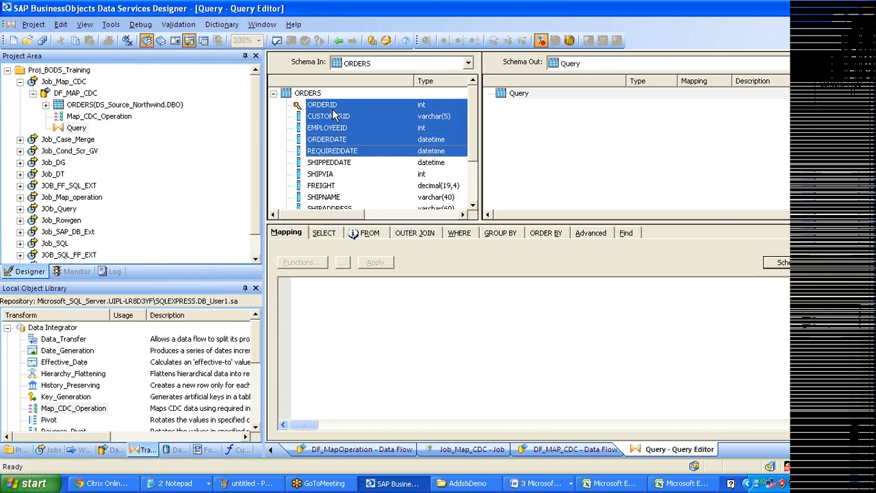
key(shift+Down)
drag(333, 116, 551, 142)
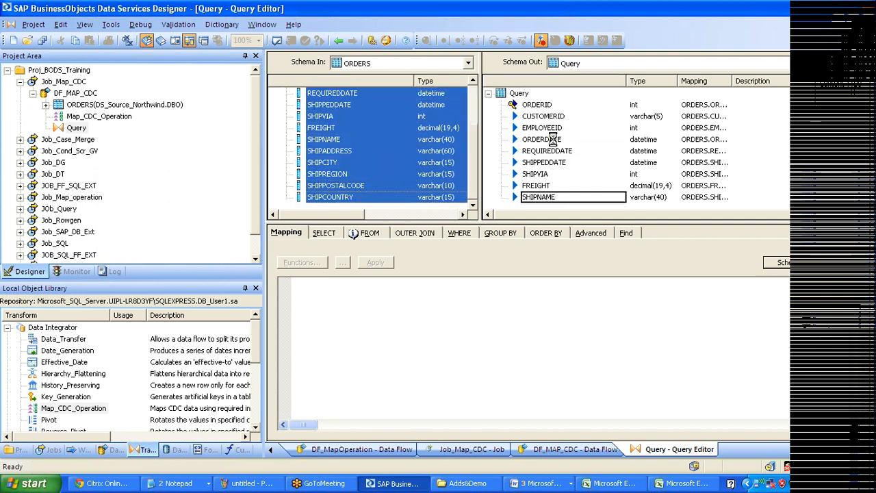
Insert an output column named DI_OPERATION_TYPE above ORDERID in the Query, with data type varchar and length 1.
right_click(535, 105)
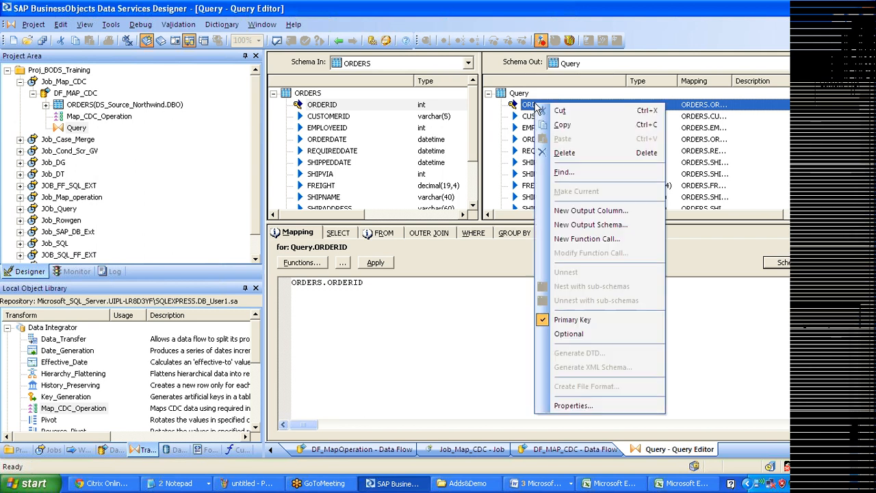
click(602, 123)
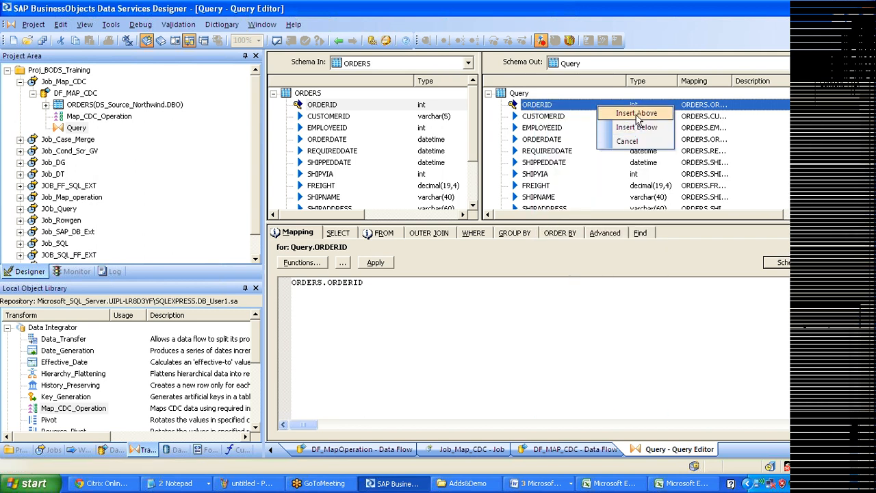
click(636, 114)
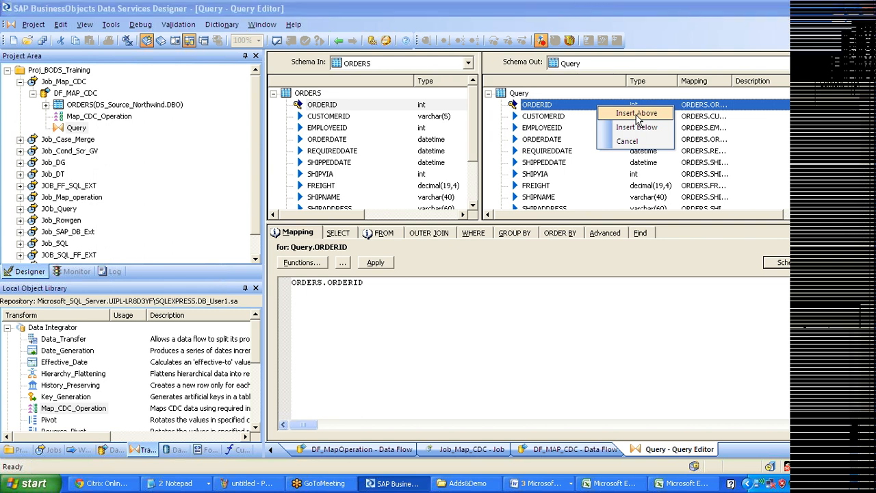
key(v)
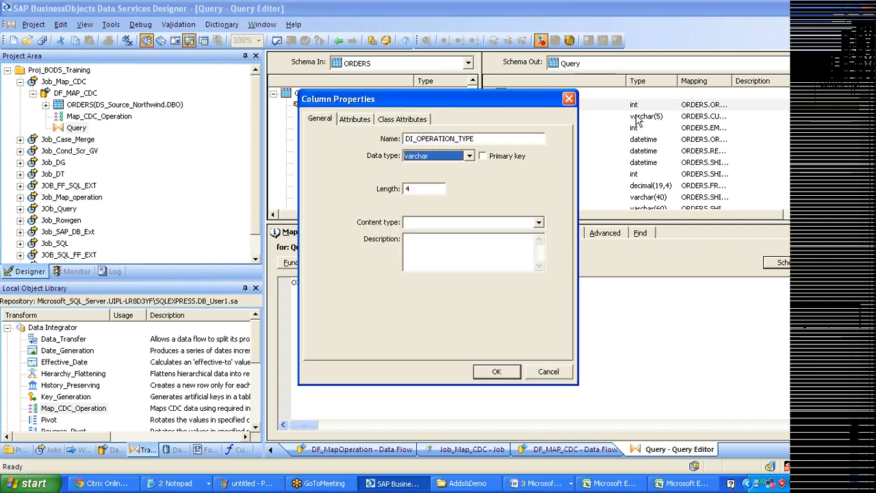
key(Tab)
key(Tab)
text(1)
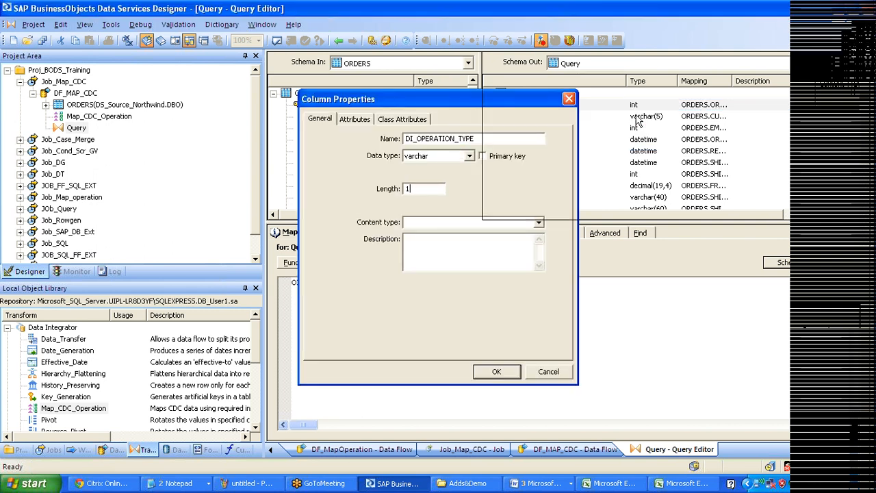
key(Return)
Add an output column named DI_SEQUENCE_NUMBER with data type int to the Query's output schema.
click(519, 94)
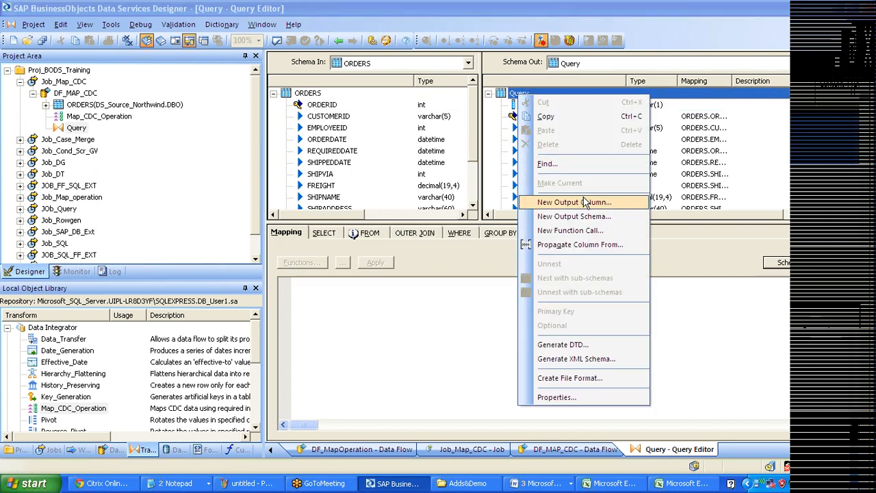
click(584, 201)
text(DI_)
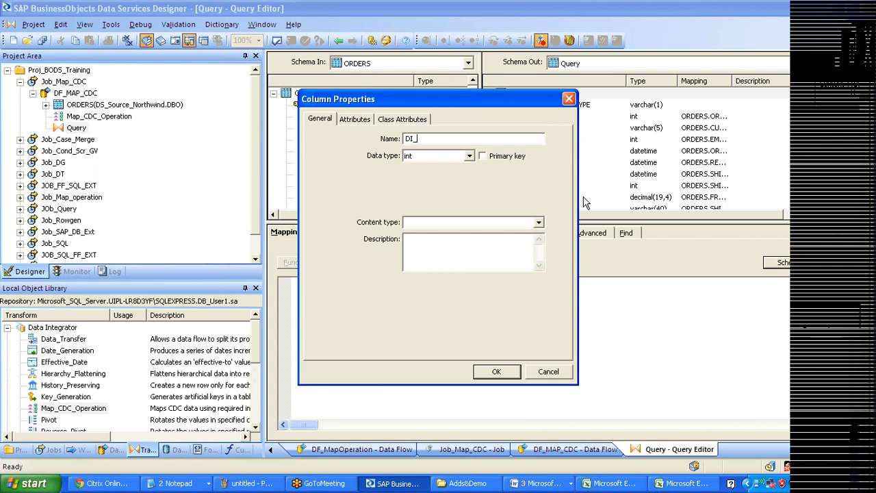
text(SEQUENCE_NUMBER)
key(Tab)
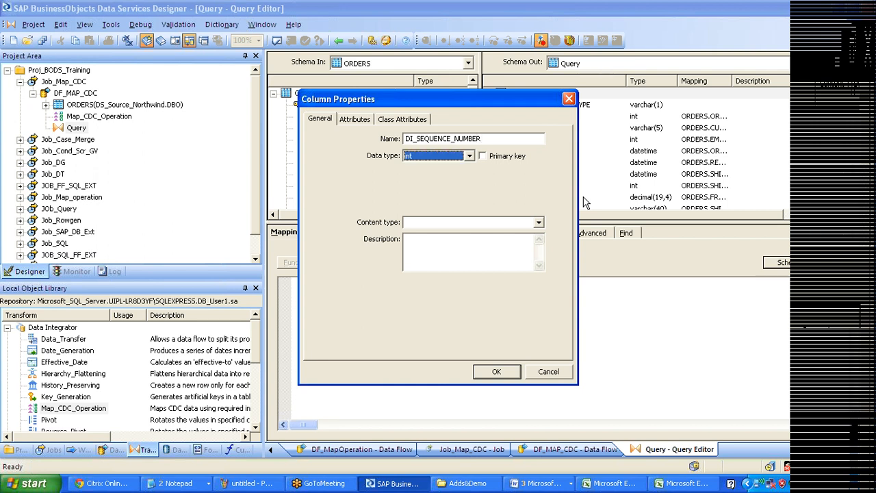
click(506, 375)
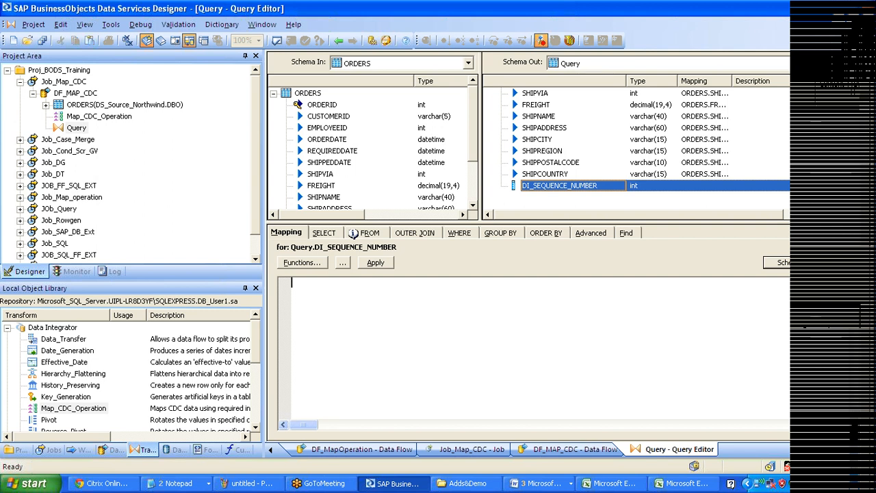
Map the DI_SEQUENCE_NUMBER output column to the gen_row_num( ) function and apply the mapping.
text(n)
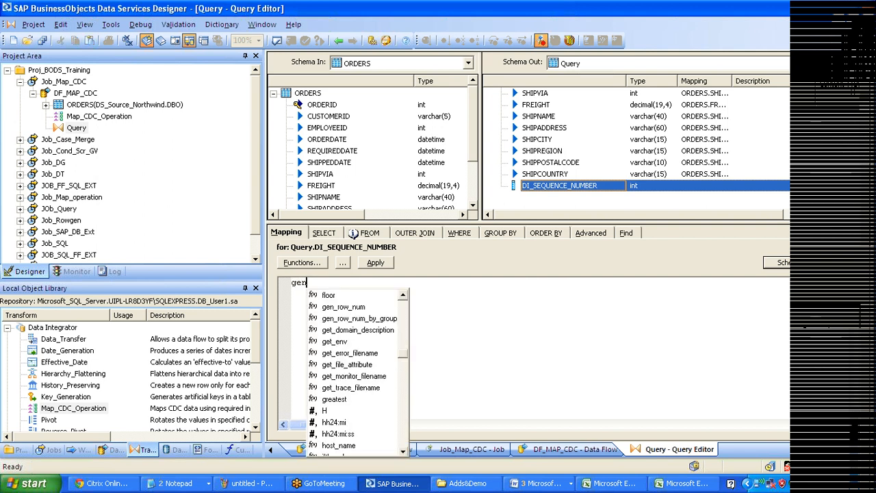
key(Down)
key(Up)
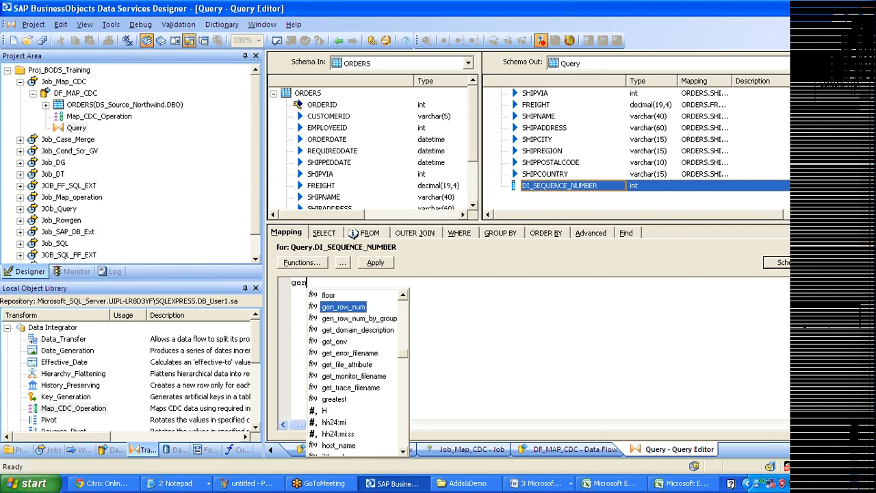
key(Return)
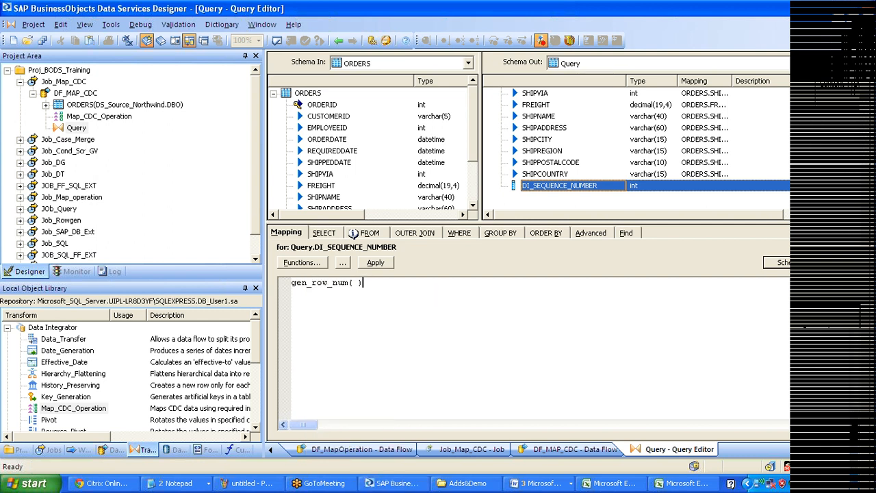
click(548, 178)
click(547, 197)
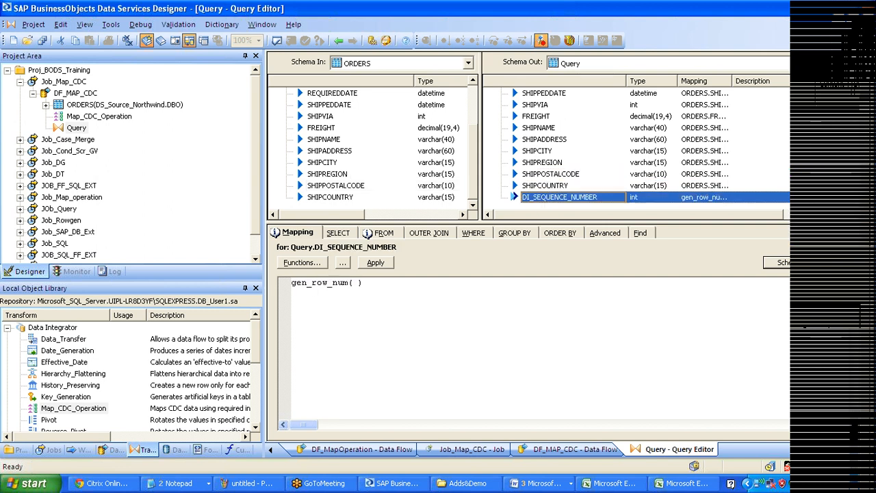
key(ctrl+a)
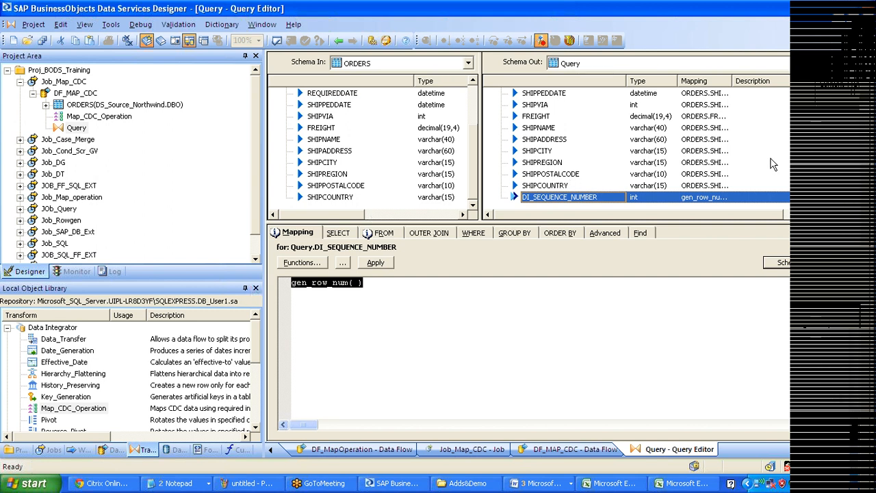
Set the mapping of the DI_OPERATION_TYPE output column to I and return to the DF_MAP_CDC data flow.
drag(866, 162, 866, 108)
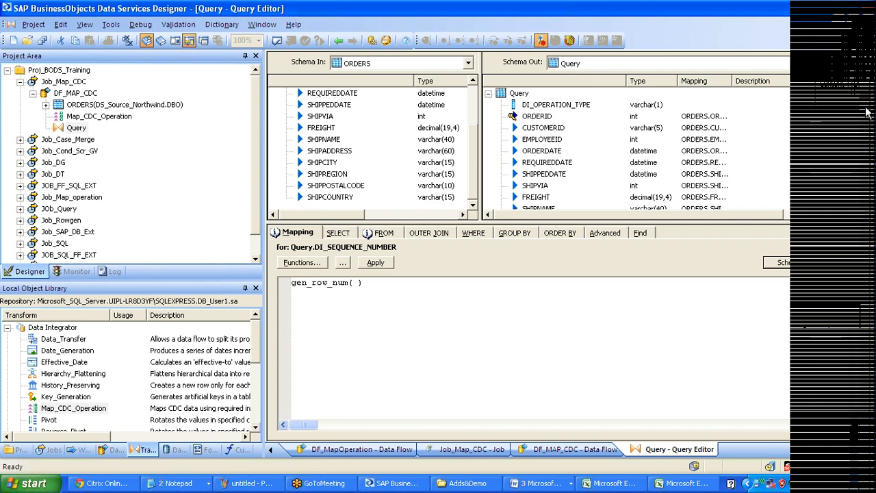
click(582, 108)
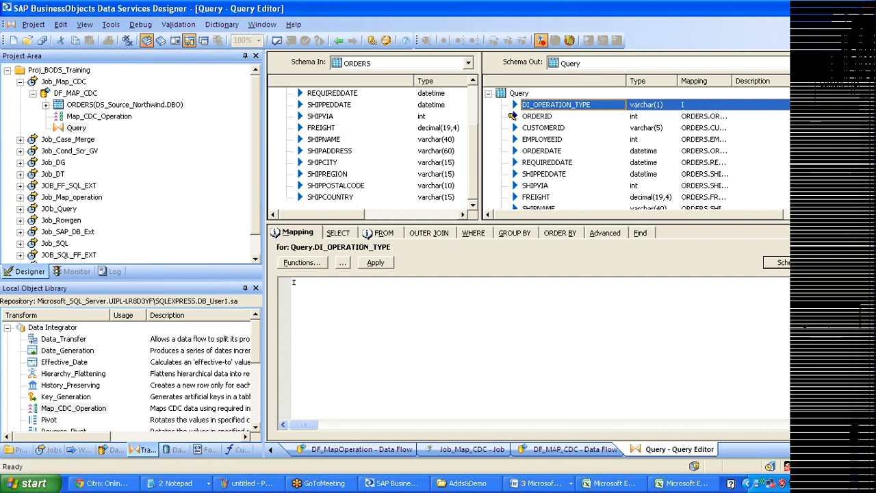
click(344, 41)
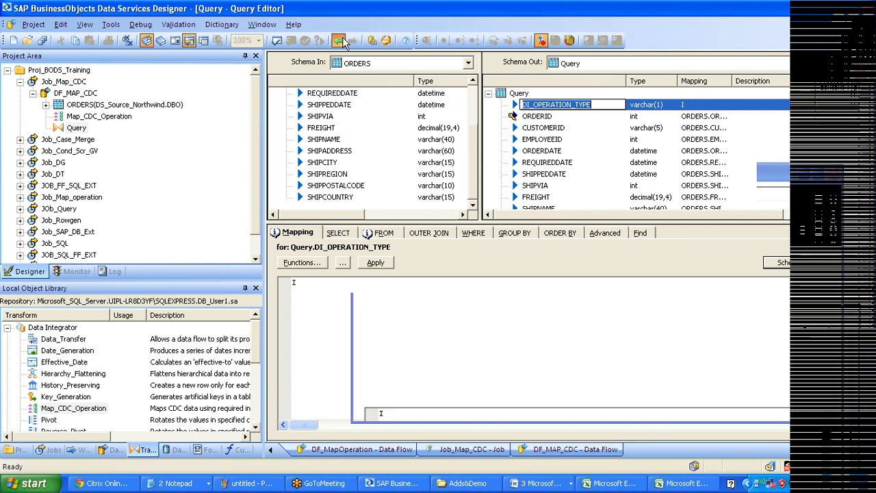
In the Map_CDC_Operation transform, use DI_SEQUENCE_NUMBER as the sequencing column and DI_OPERATION_TYPE as the row operation column.
click(501, 221)
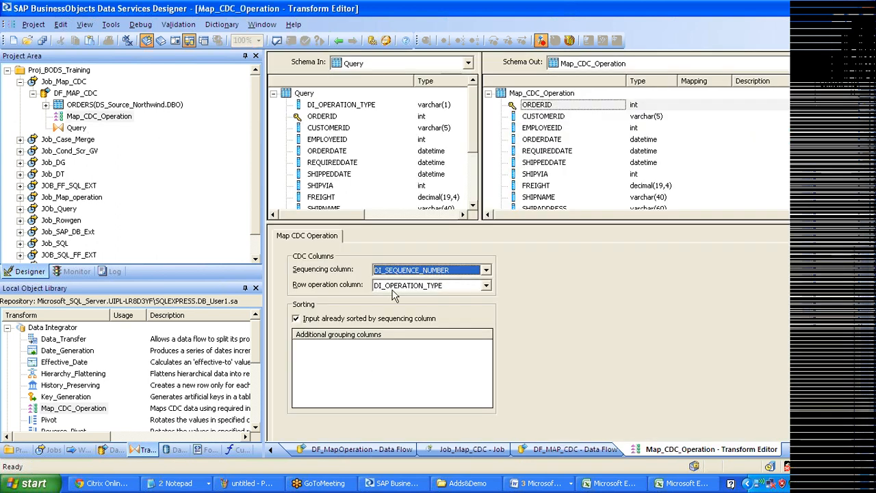
click(410, 286)
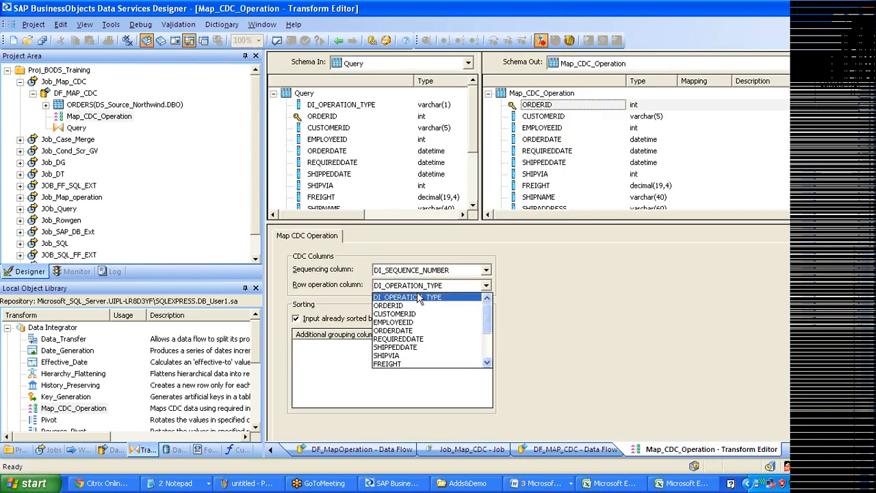
click(422, 298)
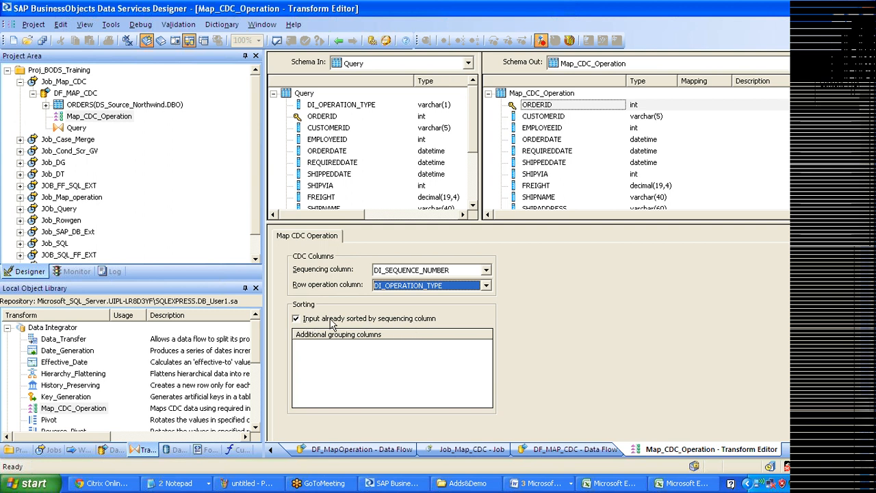
Try SHIPVIA as an additional grouping column in Map_CDC_Operation and remove it again.
click(473, 110)
drag(475, 116, 477, 171)
click(369, 197)
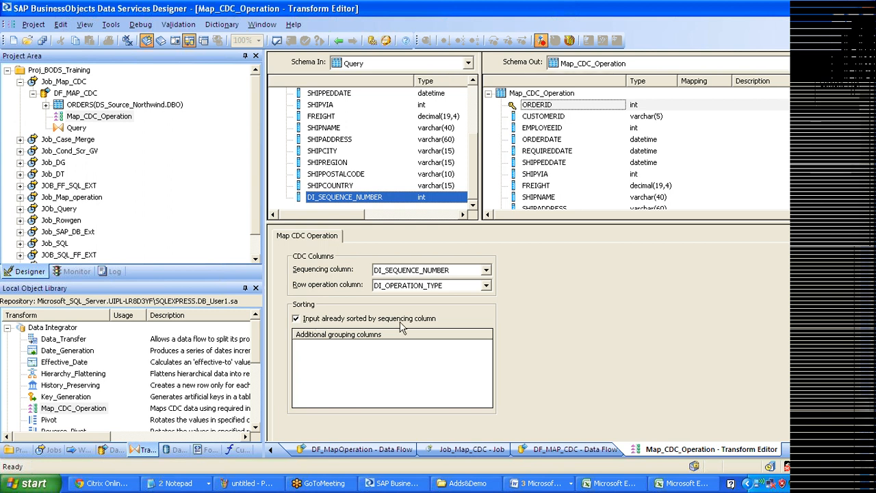
drag(473, 147, 472, 128)
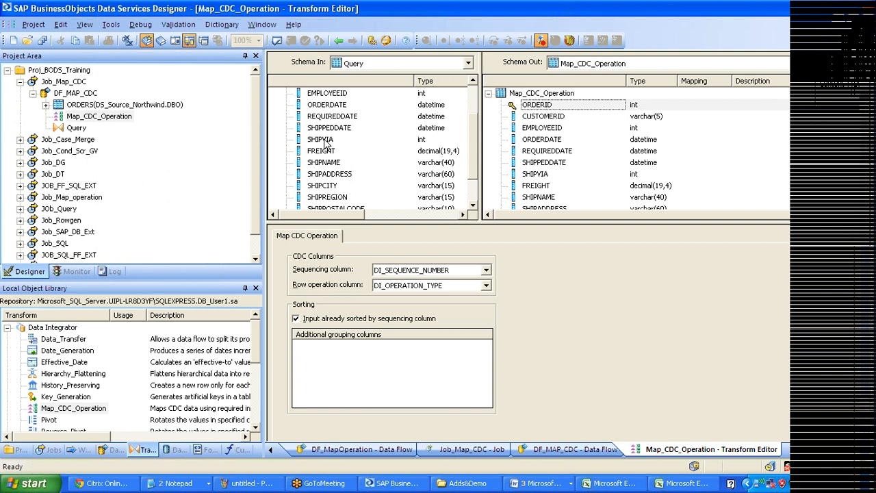
drag(327, 138, 358, 361)
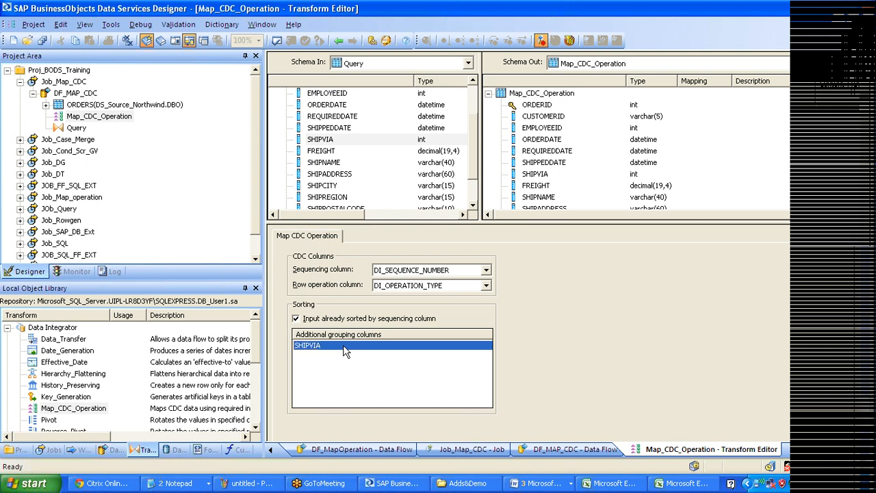
right_click(311, 345)
click(321, 353)
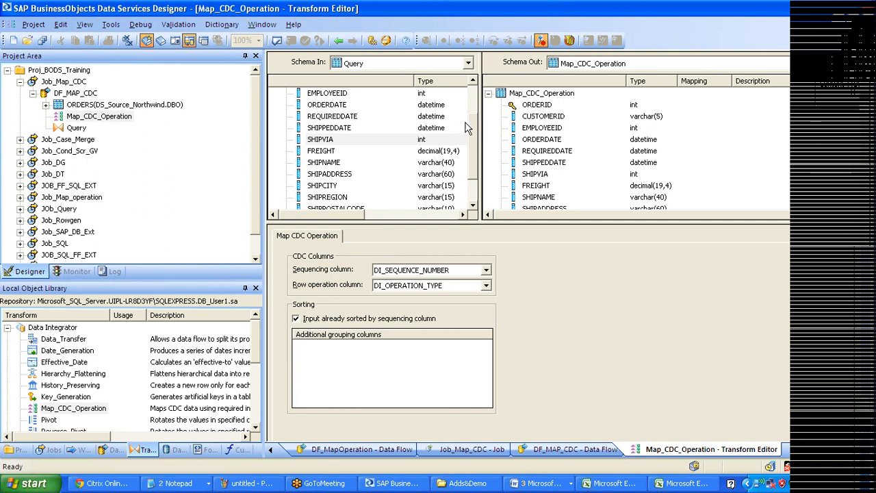
Review the DI_SEQUENCE_NUMBER and DI_OPERATION_TYPE columns in the Query input schema of Map_CDC_Operation.
click(407, 140)
scroll(407, 142, down, 1)
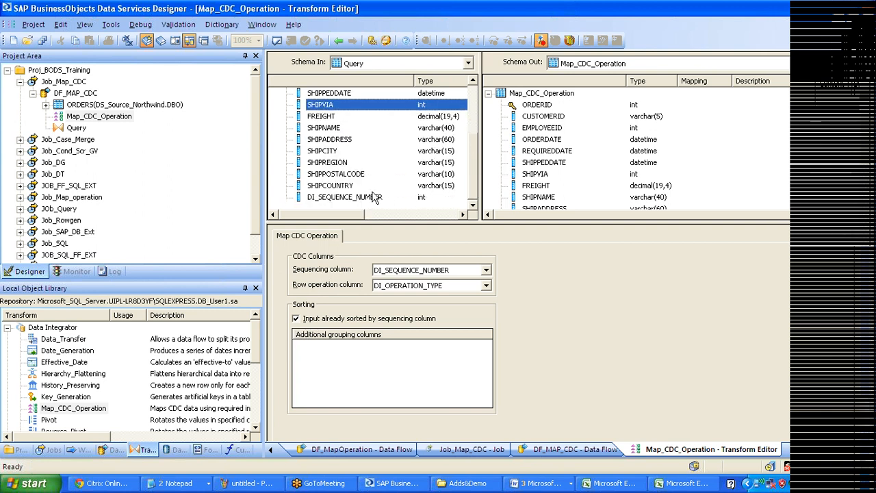
click(373, 198)
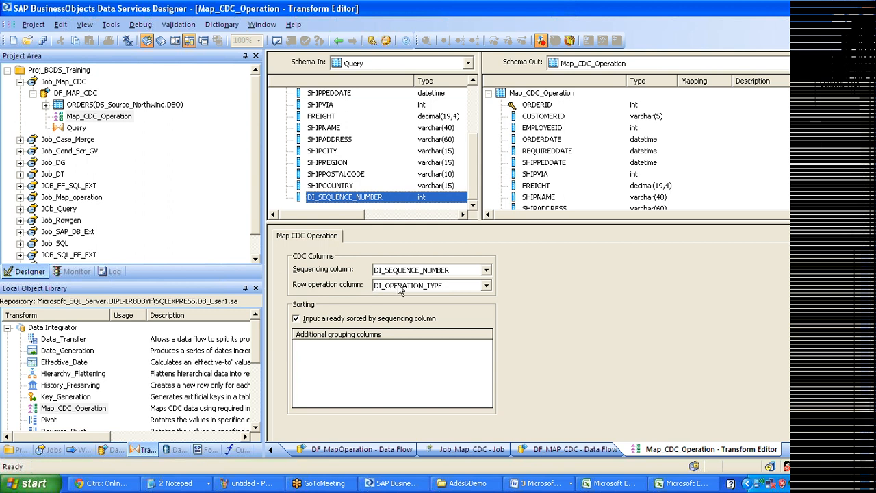
scroll(472, 183, up, 3)
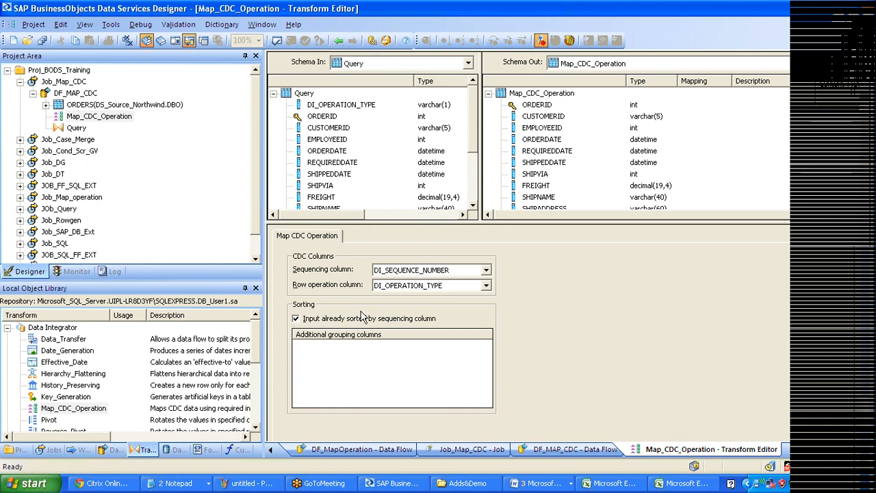
Add a template table named MAP_CDC in the DS_Target datastore to the data flow and connect Map_CDC_Operation to it.
click(337, 43)
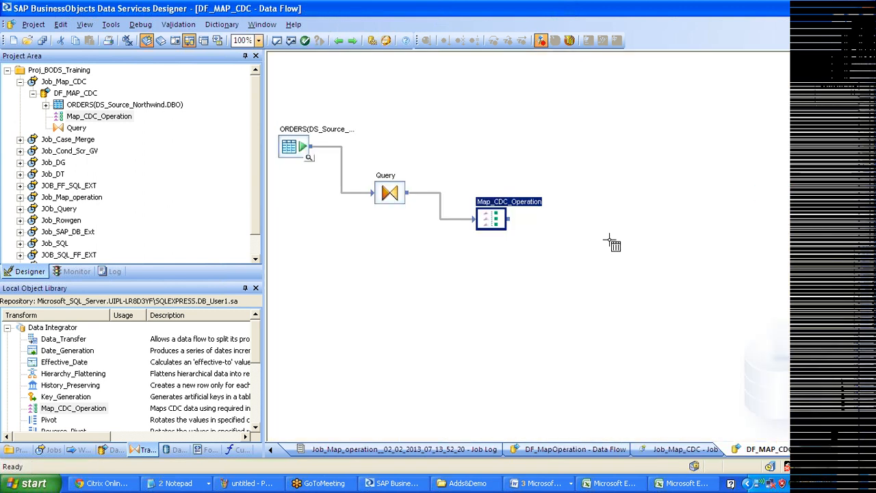
click(609, 240)
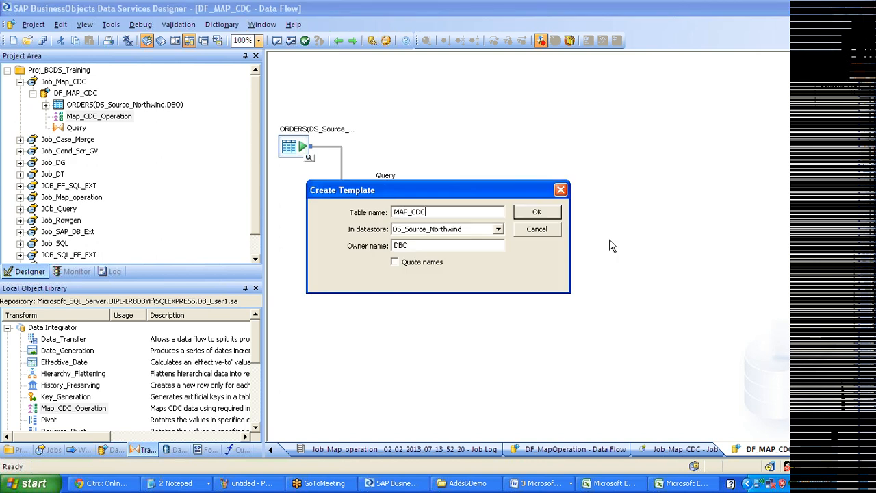
key(Tab)
key(Down)
key(Return)
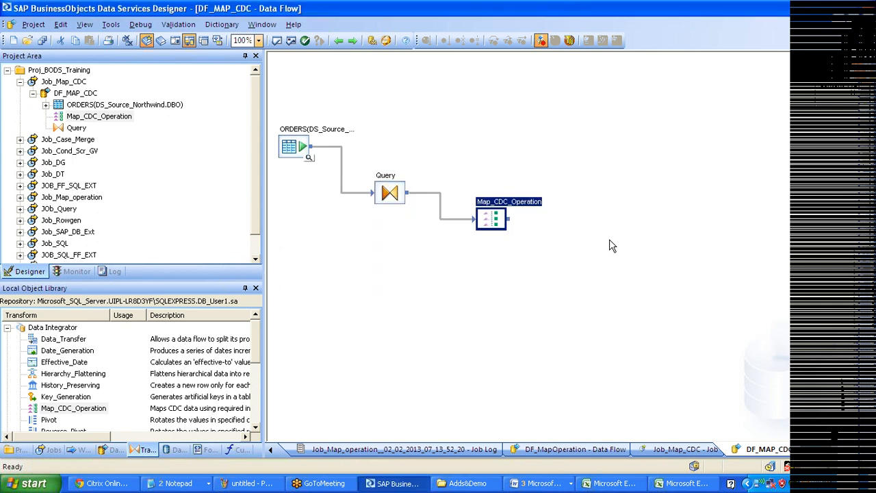
drag(509, 219, 617, 261)
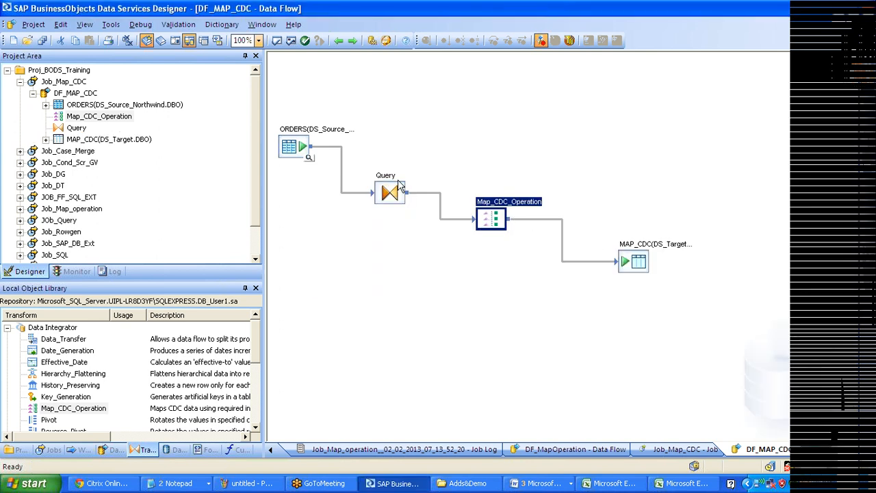
Compare the Query's DI_OPERATION_TYPE mapping with the CDC column of the sample sheet in Excel's Book1, ending at the data flow.
double_click(389, 193)
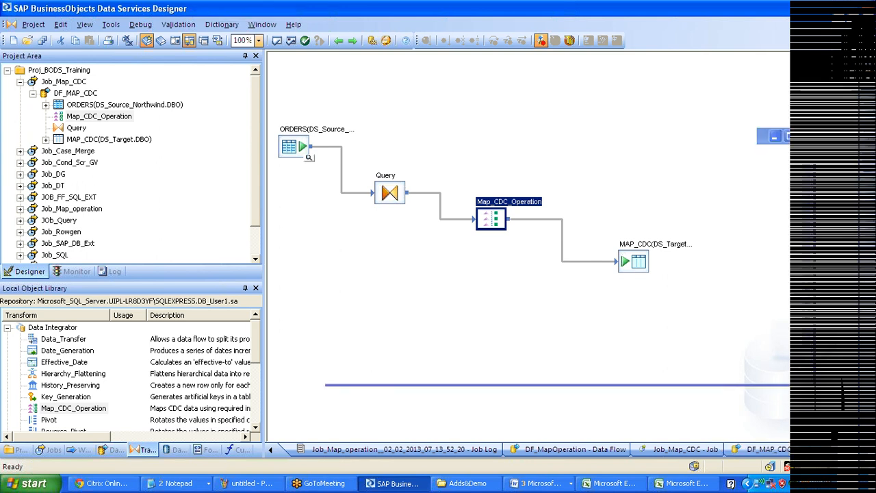
click(338, 40)
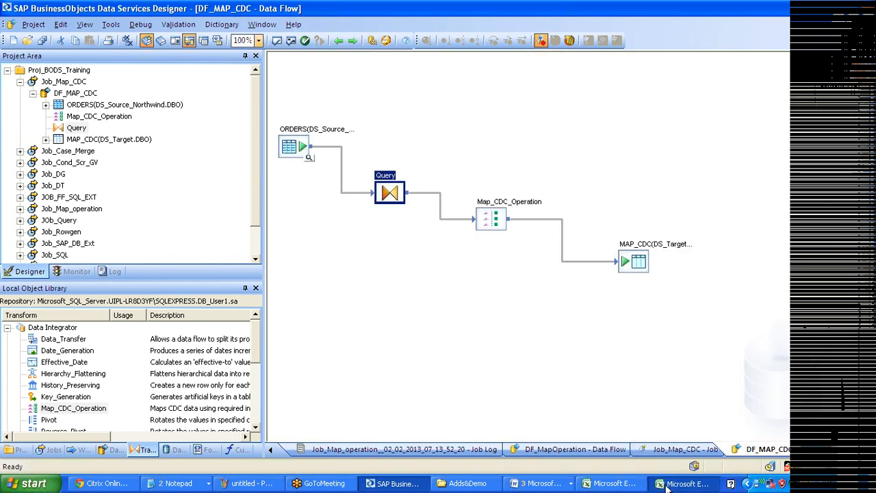
click(667, 484)
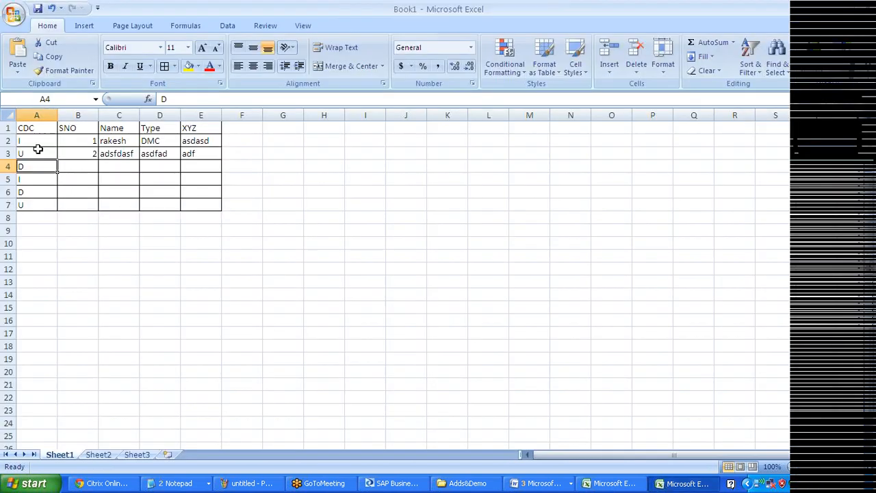
click(35, 142)
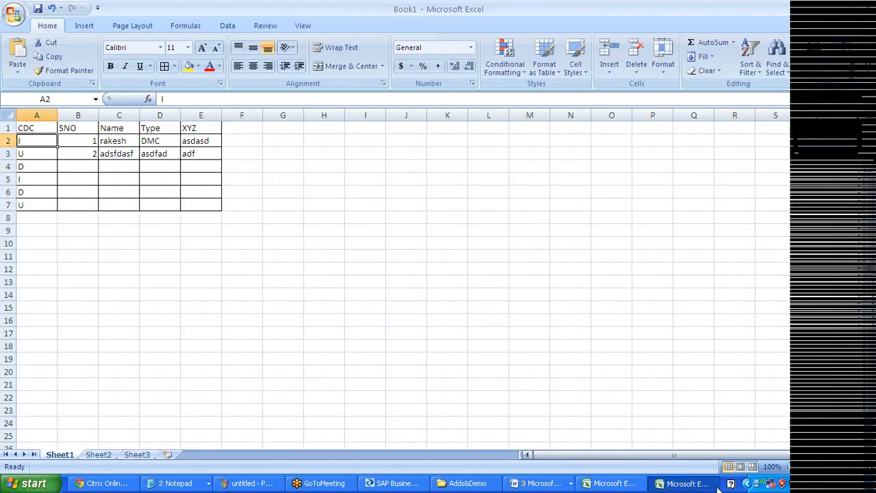
click(378, 484)
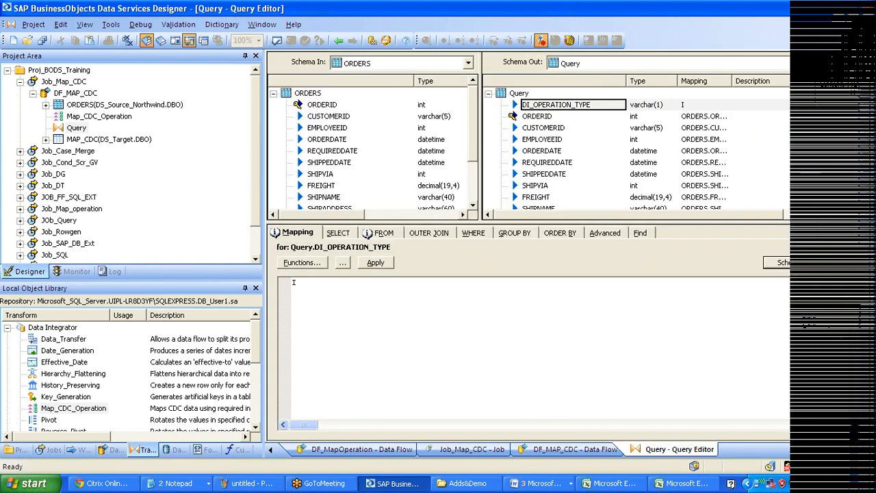
click(337, 41)
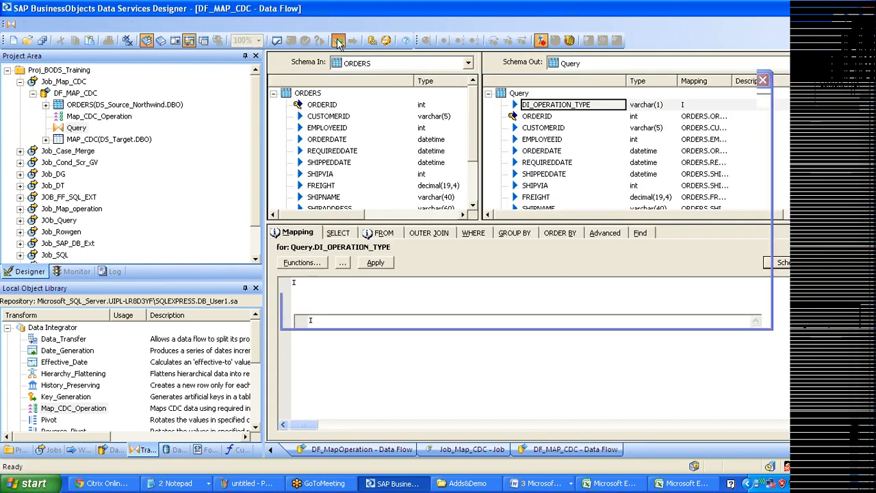
Execute Job_Map_CDC with the default execution properties and read the messages in its error log.
click(73, 82)
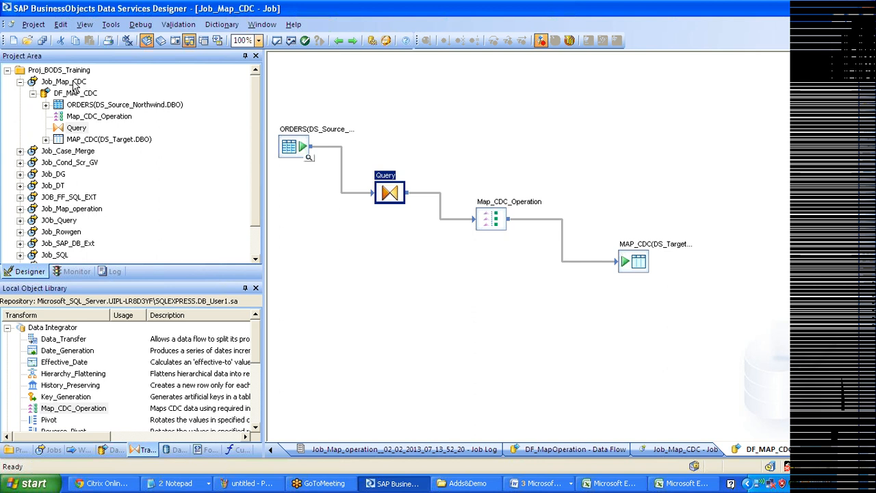
right_click(73, 83)
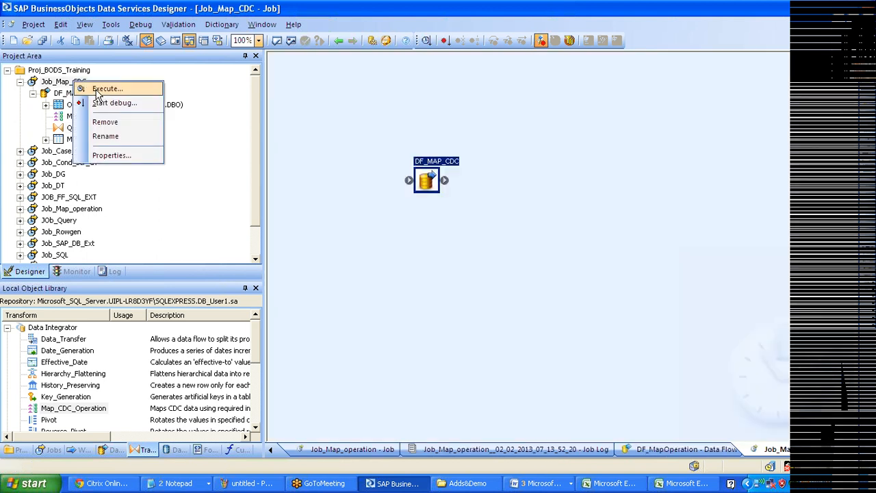
click(103, 89)
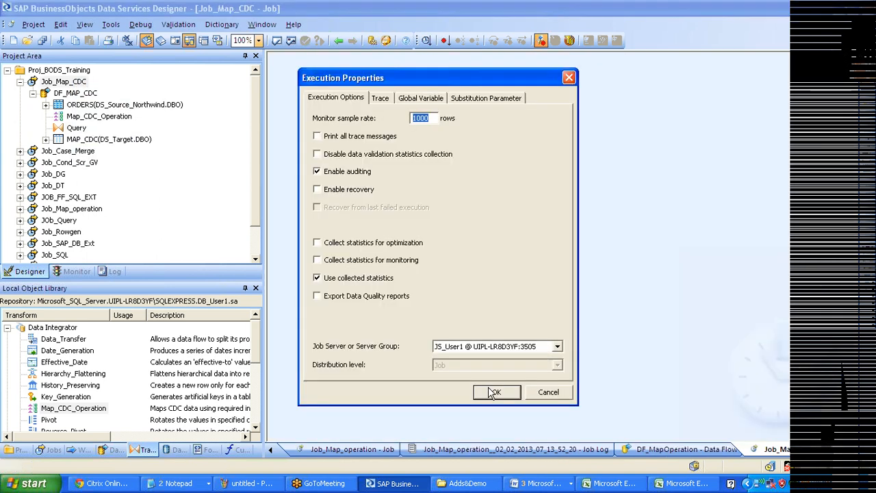
click(494, 392)
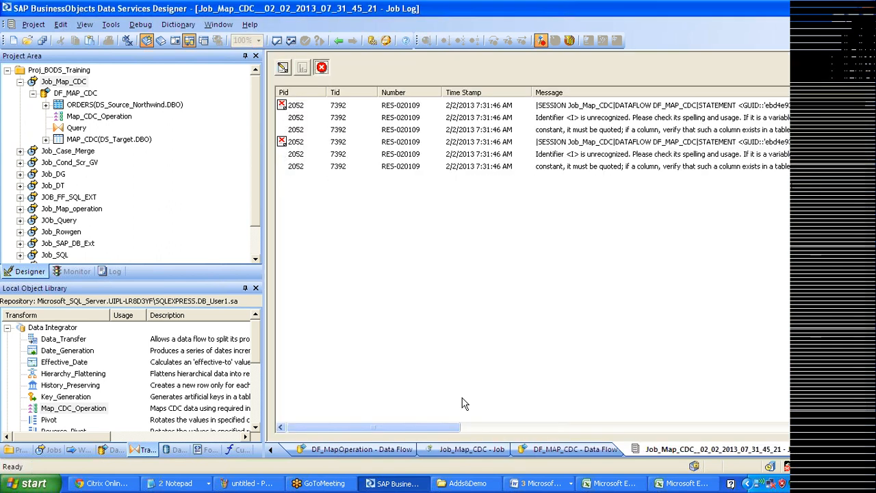
drag(368, 428, 385, 432)
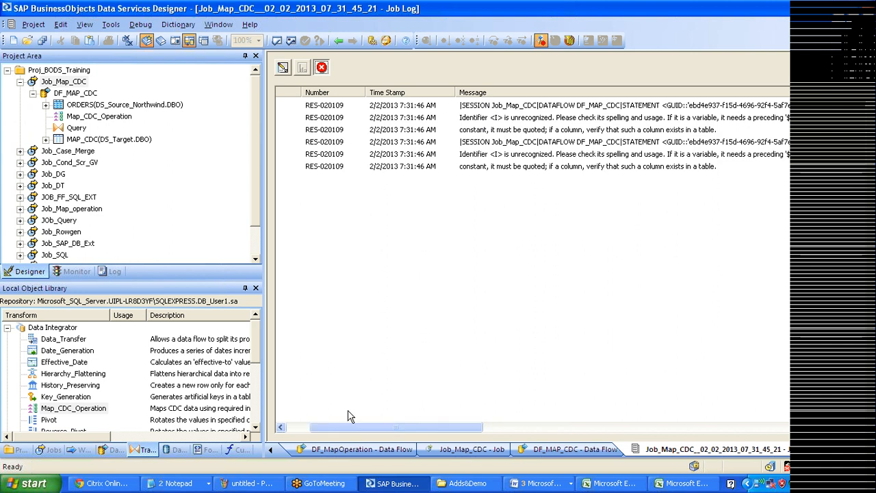
Set the Query's DI_OPERATION_TYPE mapping to the quoted constant 'I', save it, and return to the data flow.
click(79, 94)
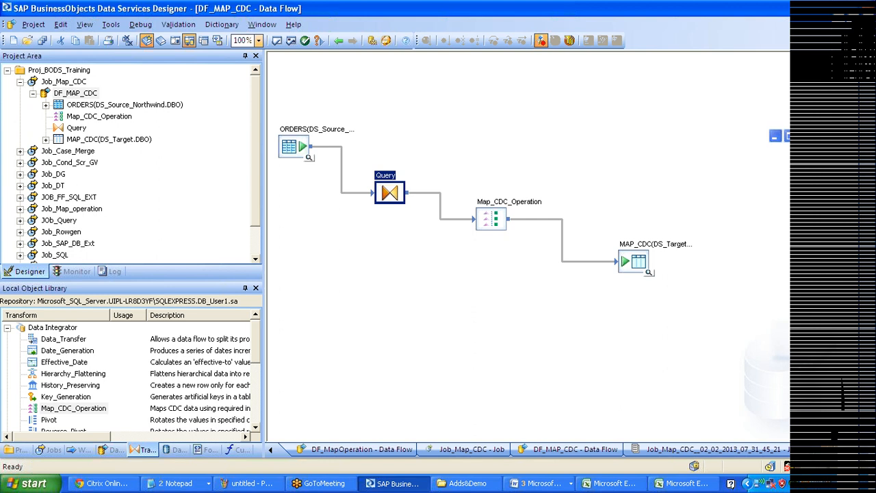
double_click(390, 192)
text('I)
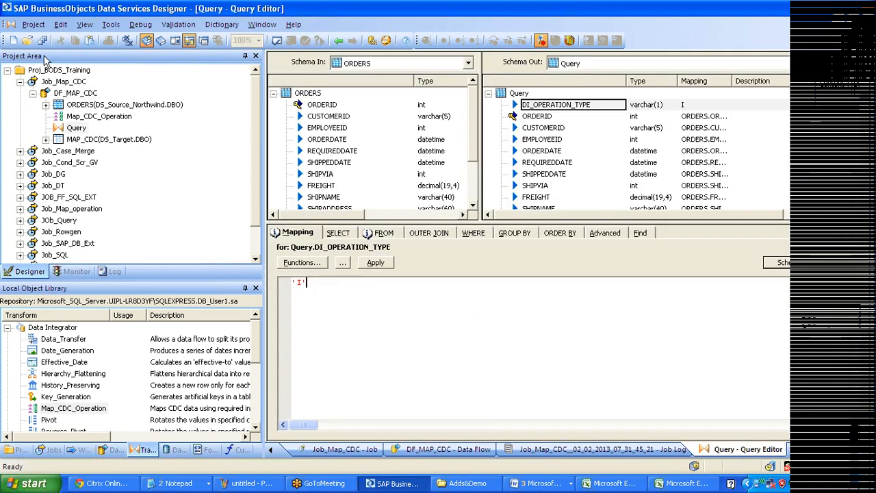
click(42, 40)
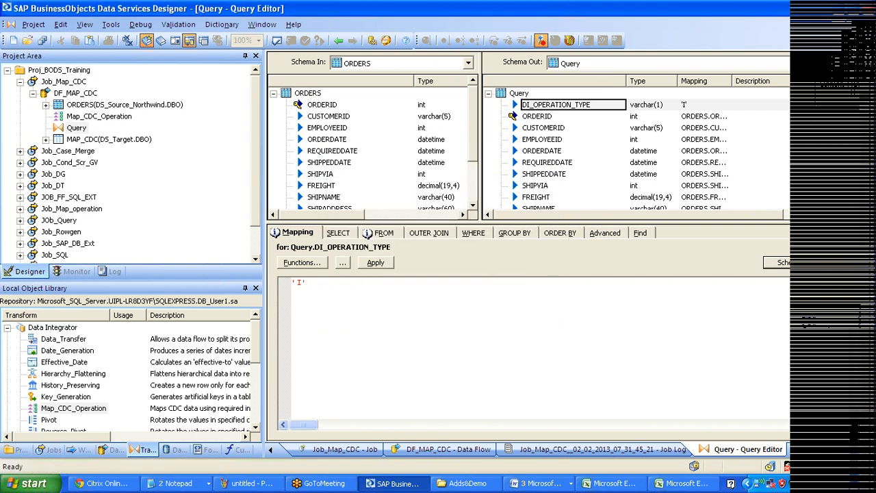
key(ctrl+a)
click(337, 41)
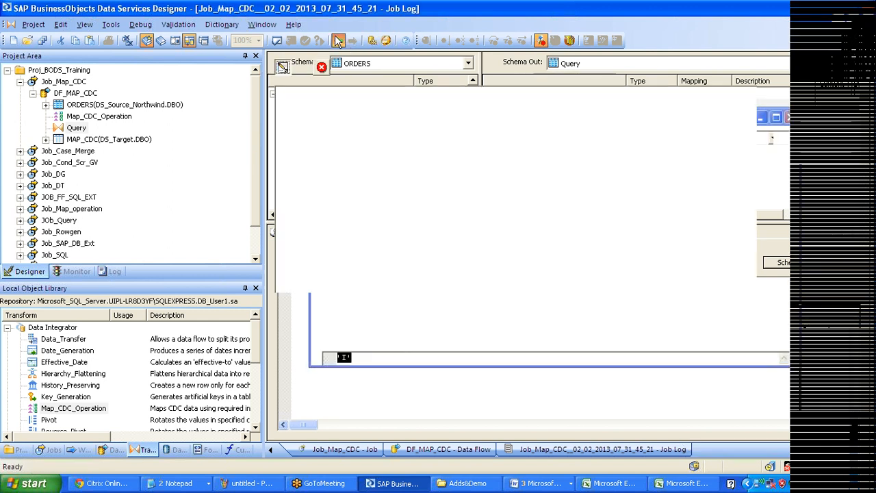
click(337, 41)
Execute Job_Map_CDC on JS_User1 with the corrected mapping and check the last entry of the job log.
click(73, 83)
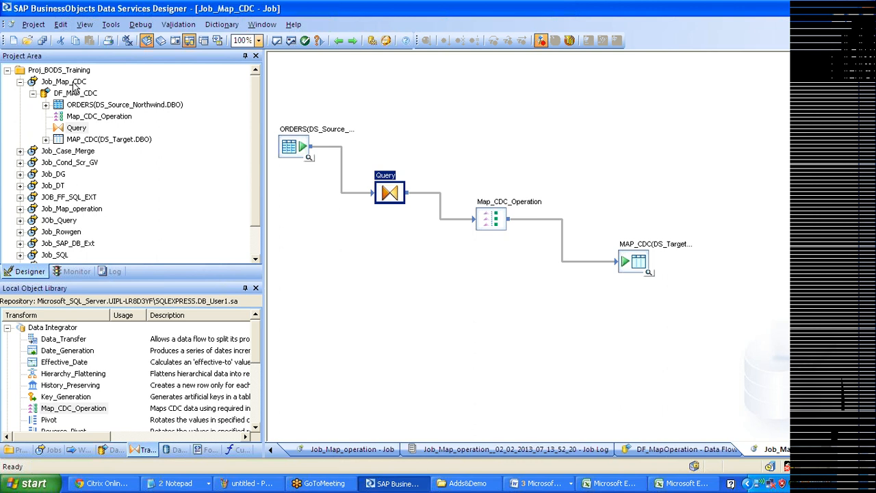
key(F8)
click(497, 392)
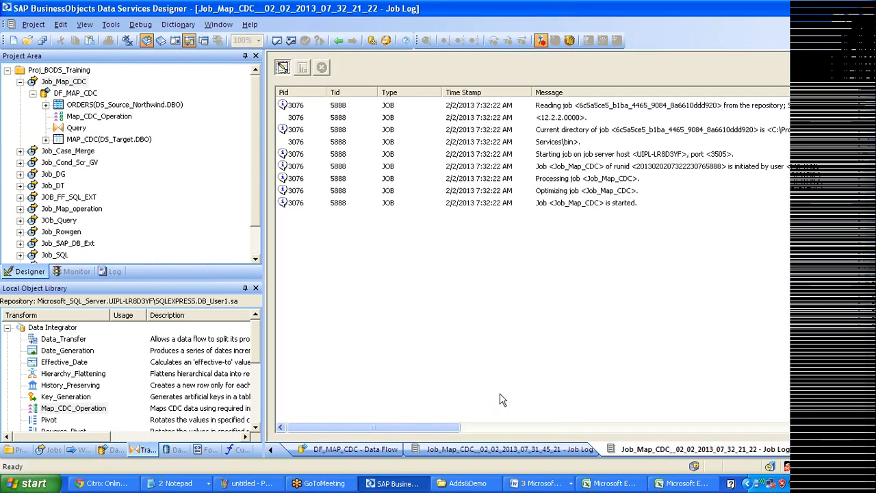
click(566, 302)
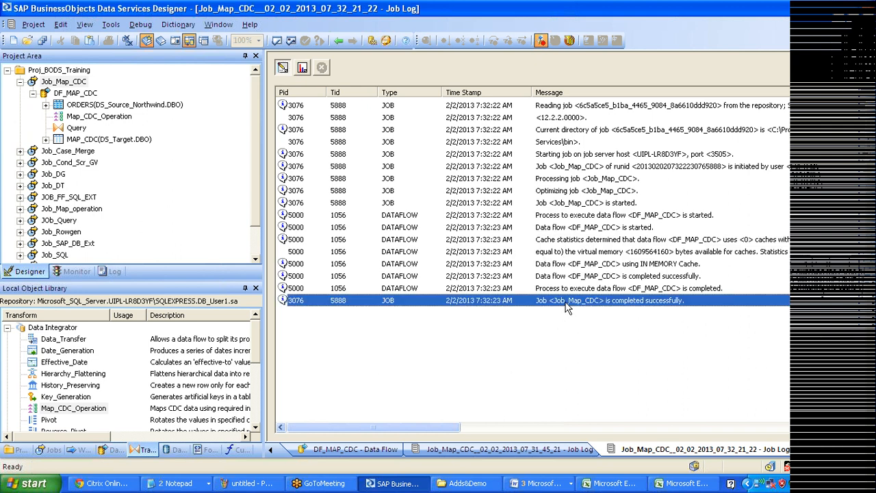
View the data of the MAP_CDC target and the ORDERS source in DF_MAP_CDC, and close the preview.
click(73, 95)
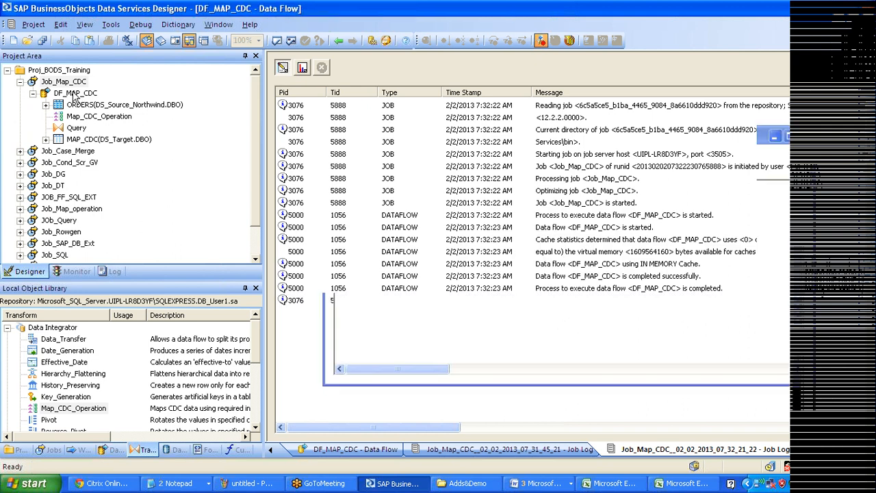
click(650, 272)
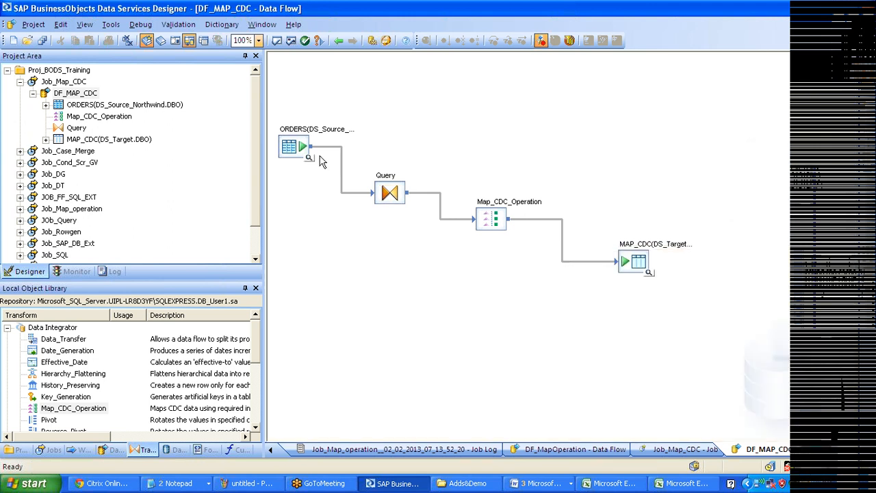
click(310, 158)
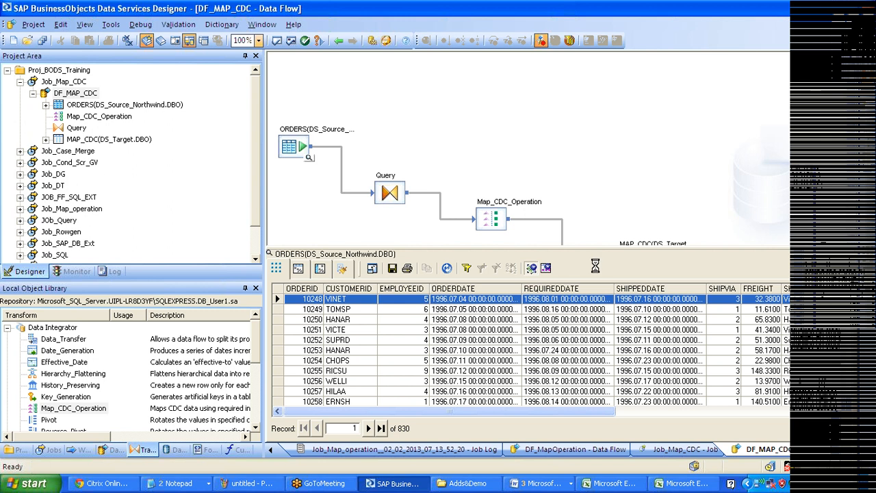
click(852, 253)
Import the MAP_CDC template table as a regular table, and review its target table options and data.
right_click(635, 262)
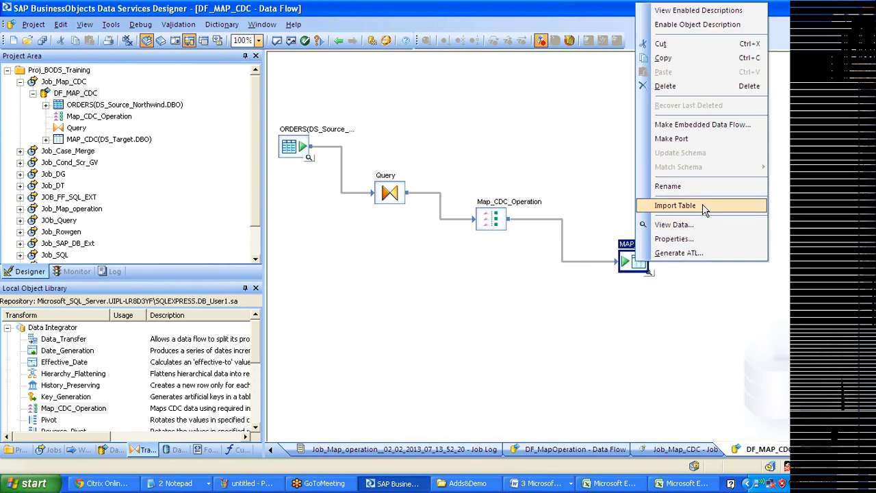
click(702, 205)
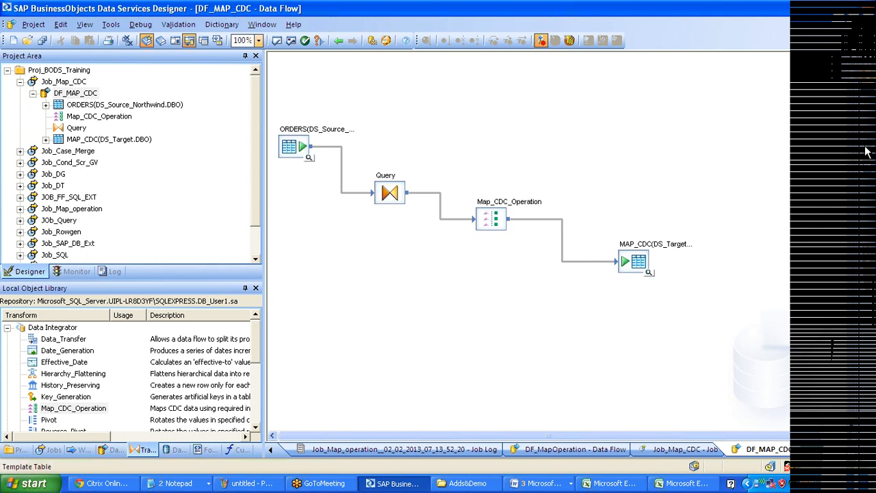
click(643, 262)
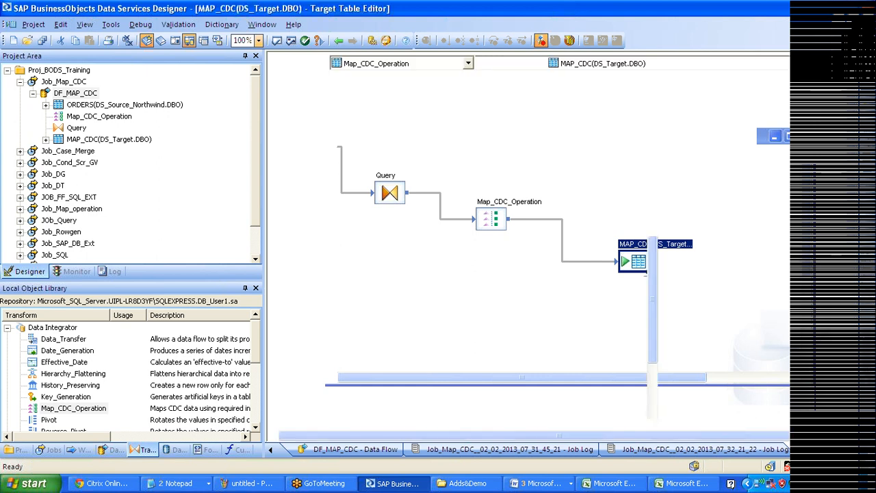
click(338, 43)
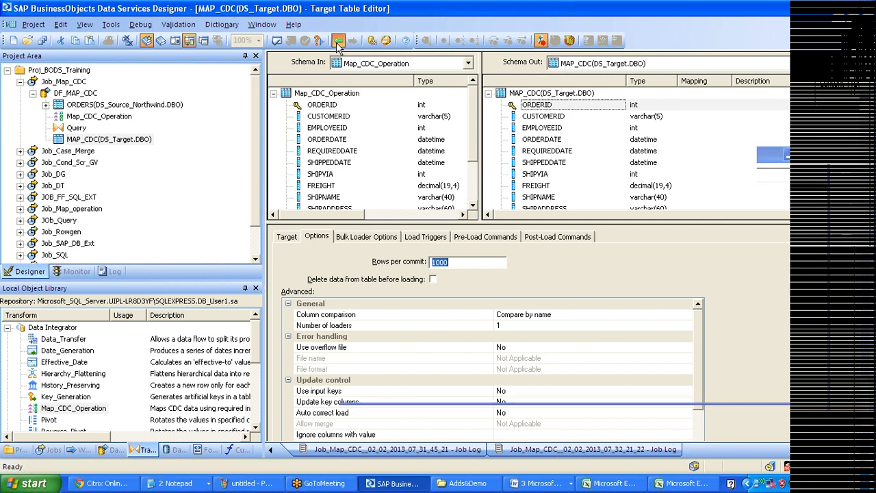
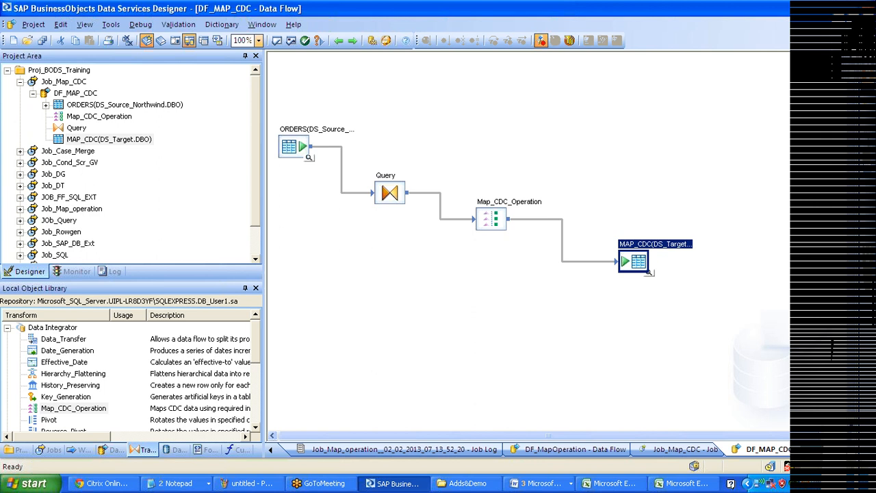
click(650, 273)
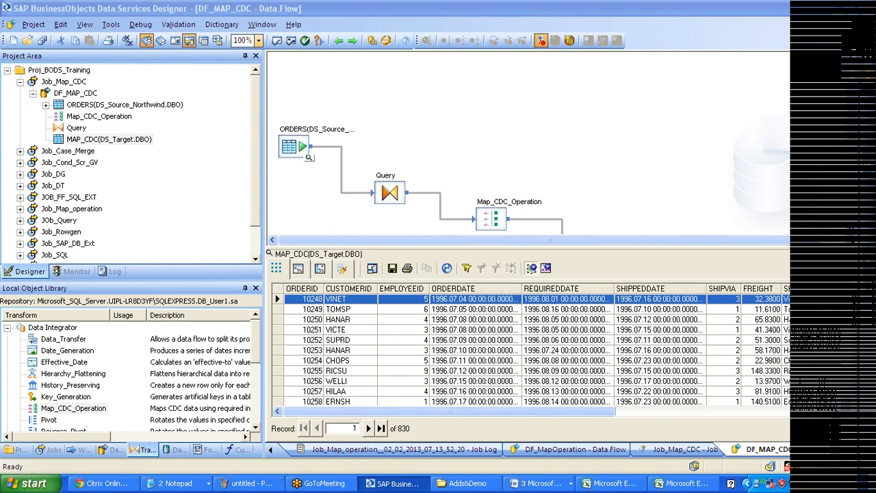
Set the Query's DI_OPERATION_TYPE mapping to 'D' and return to the DF_MAP_CDC data flow.
scroll(379, 183, down, 1)
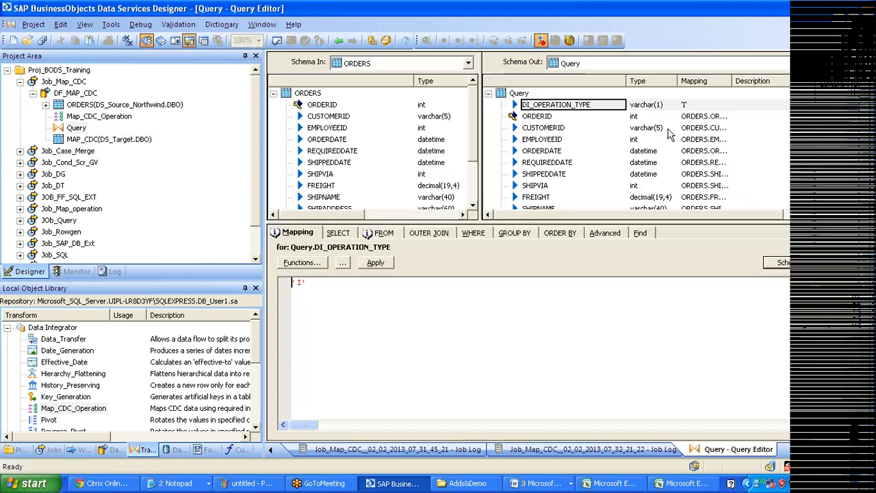
click(301, 282)
key(BackSpace)
text(D)
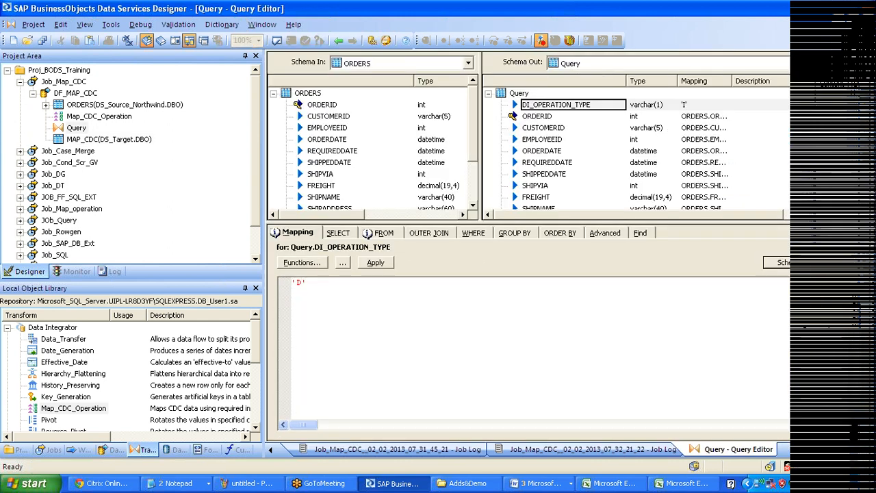
click(338, 43)
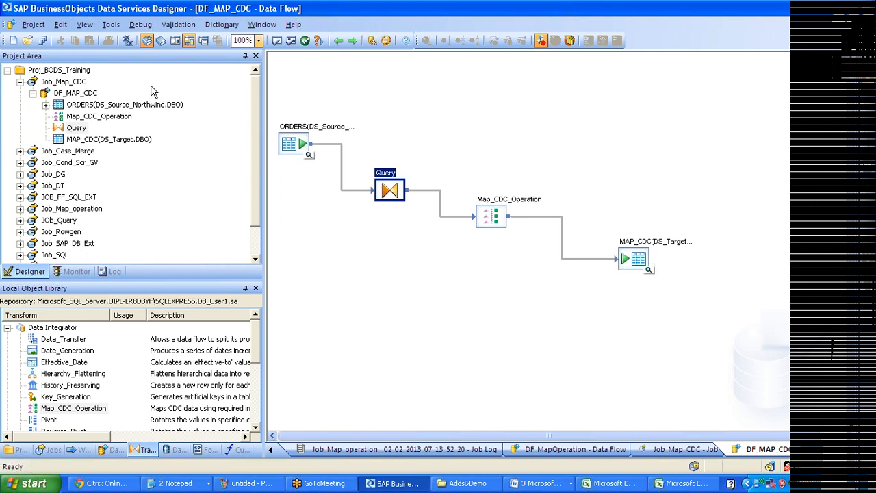
Execute Job_Map_CDC with the 'D' operation type and view the resulting data in the MAP_CDC target table.
click(75, 83)
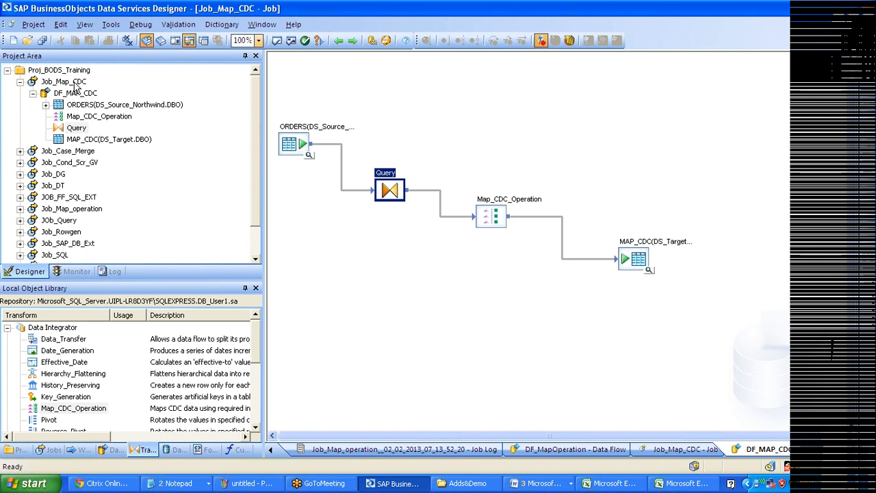
right_click(77, 85)
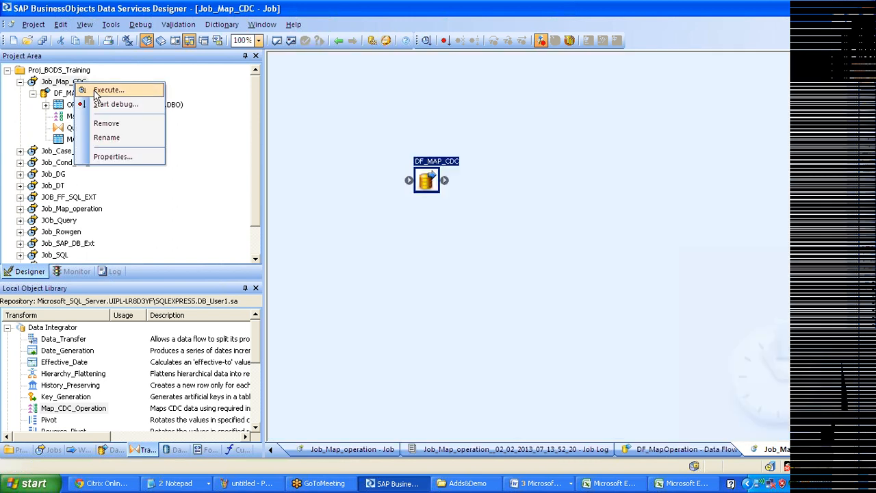
click(107, 90)
click(352, 312)
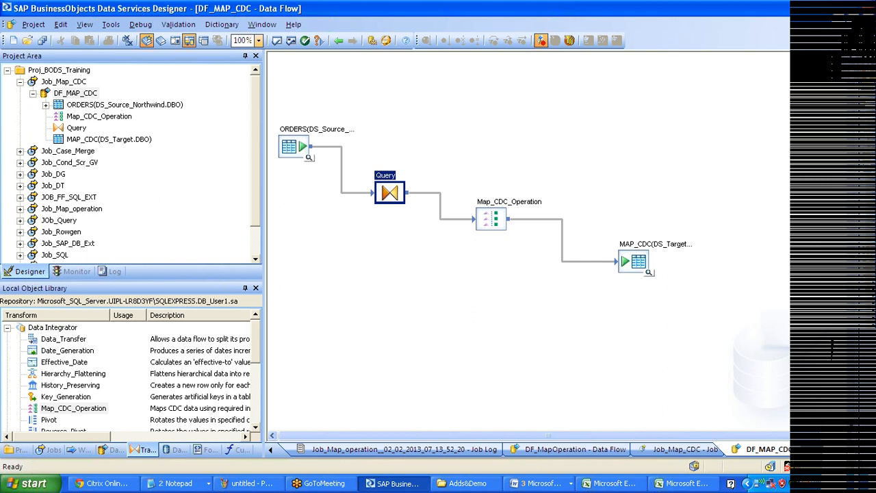
click(649, 272)
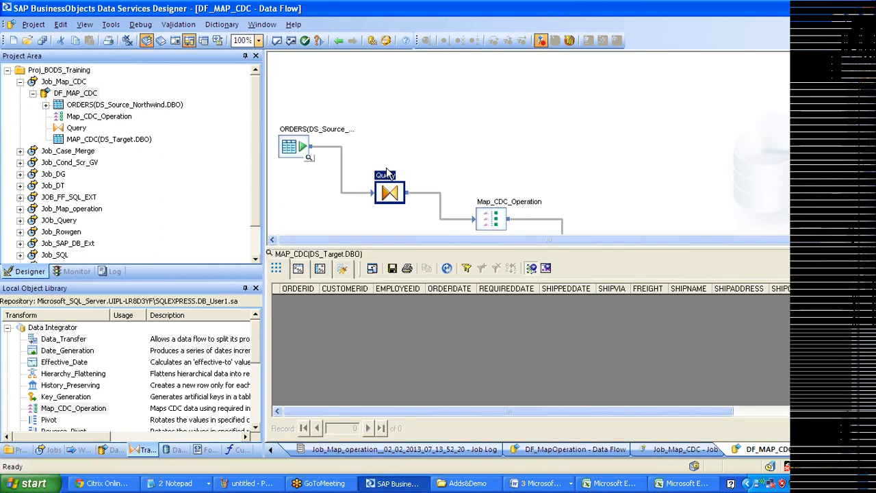
Change the Query's DI_OPERATION_TYPE mapping back to 'I'.
scroll(387, 173, down, 1)
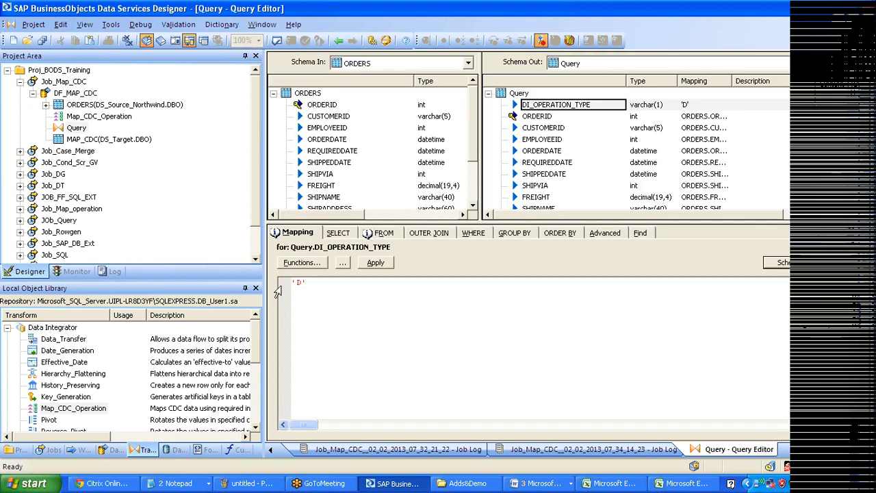
double_click(300, 282)
text(I)
Execute Job_Map_CDC with the 'I' operation type, refresh the MAP_CDC data in DF_MAP_CDC, and close the preview.
click(81, 82)
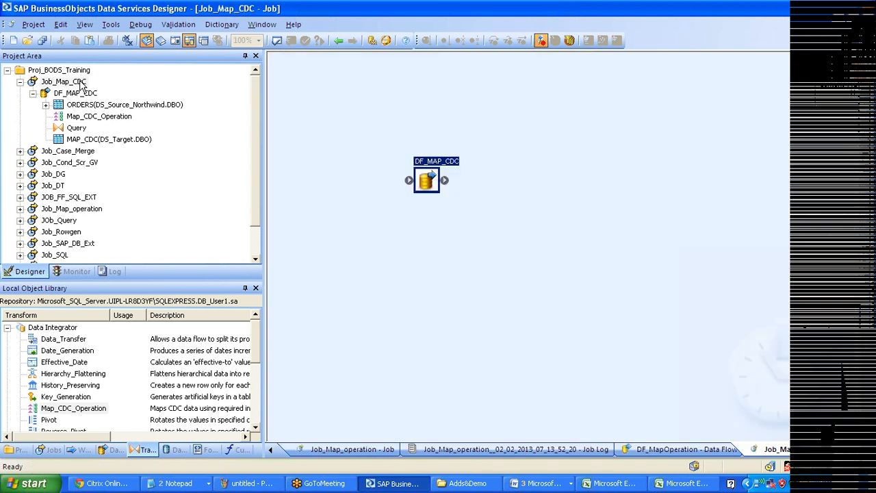
key(F8)
click(358, 313)
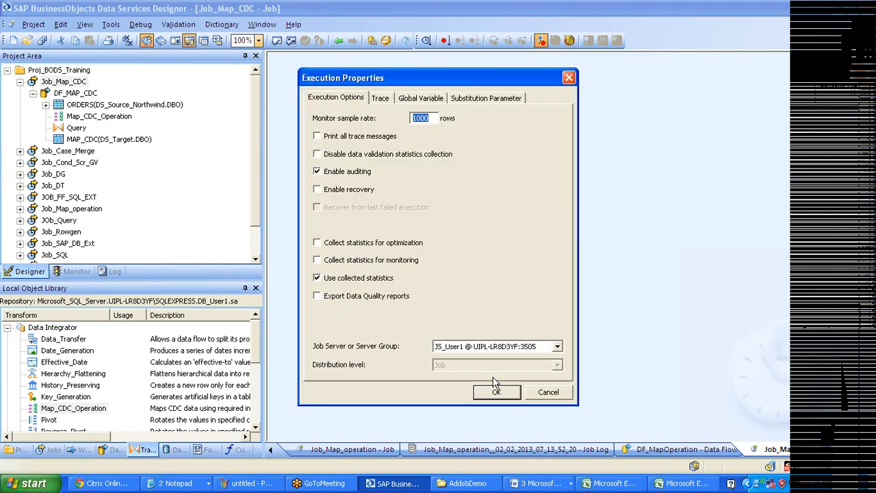
click(496, 392)
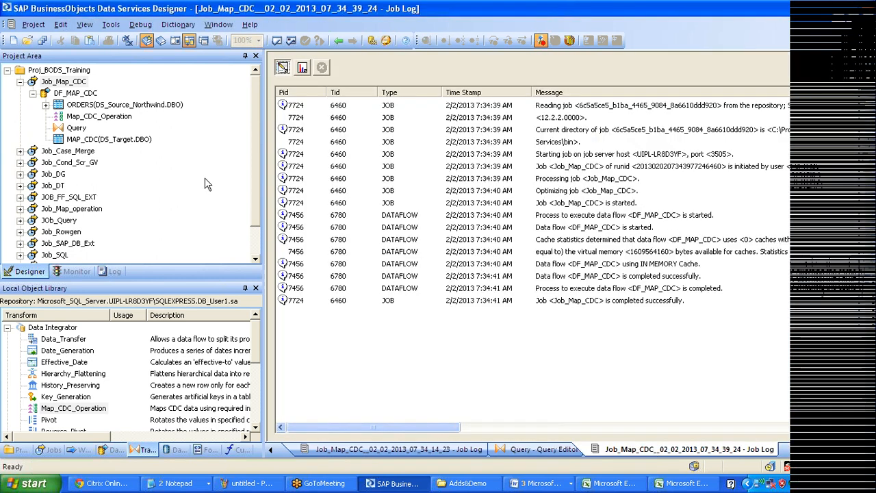
double_click(76, 97)
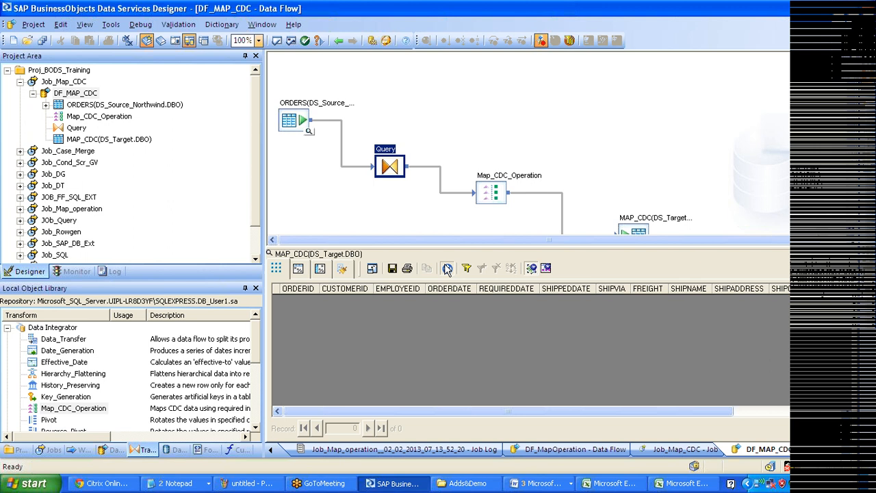
click(447, 268)
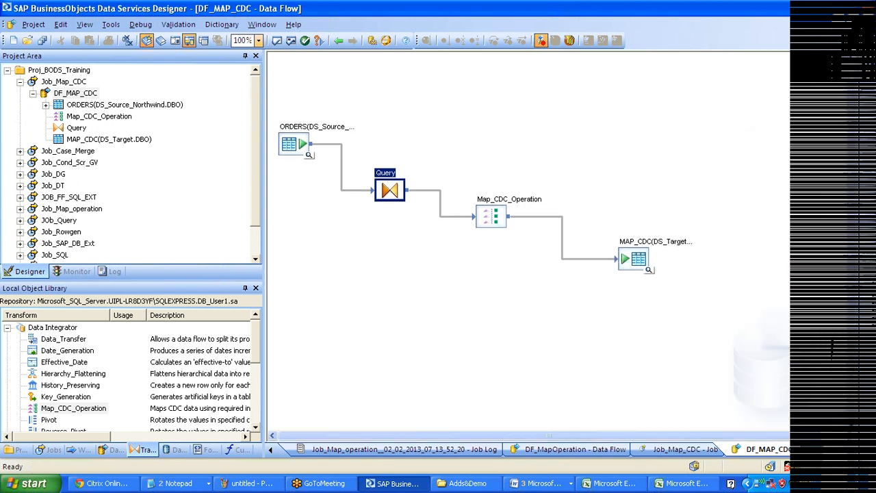
Add the WHERE condition ORDERS.SHIPVIA = 1 to the Query transform.
double_click(389, 190)
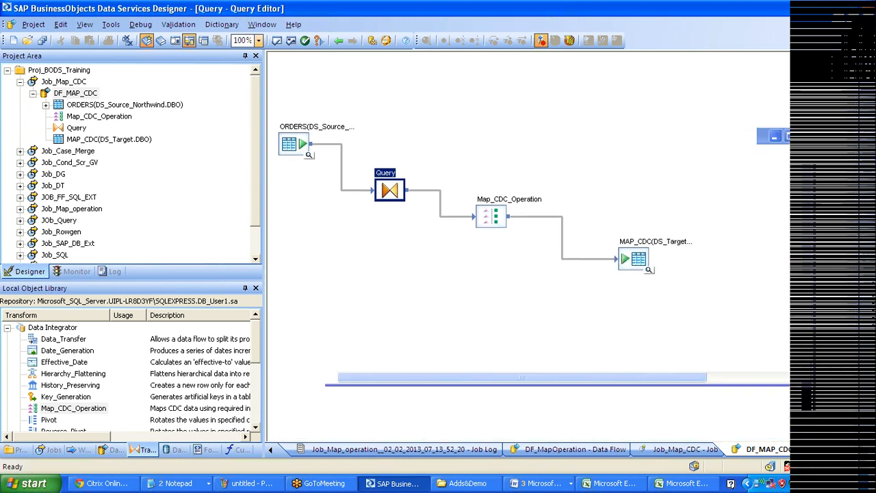
click(472, 232)
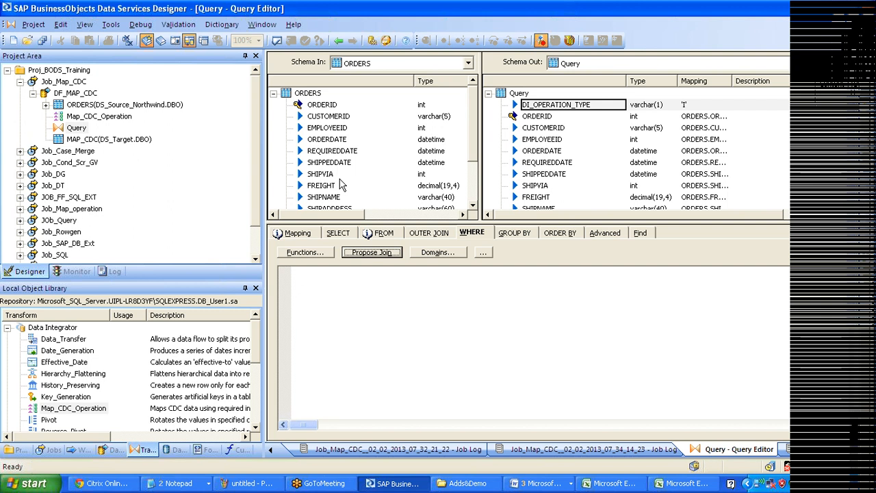
drag(320, 173, 301, 271)
text(= 1)
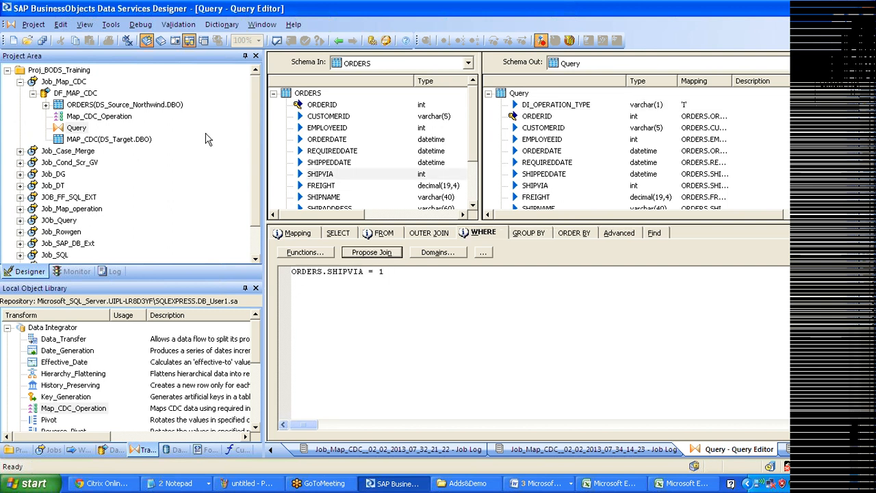
click(68, 83)
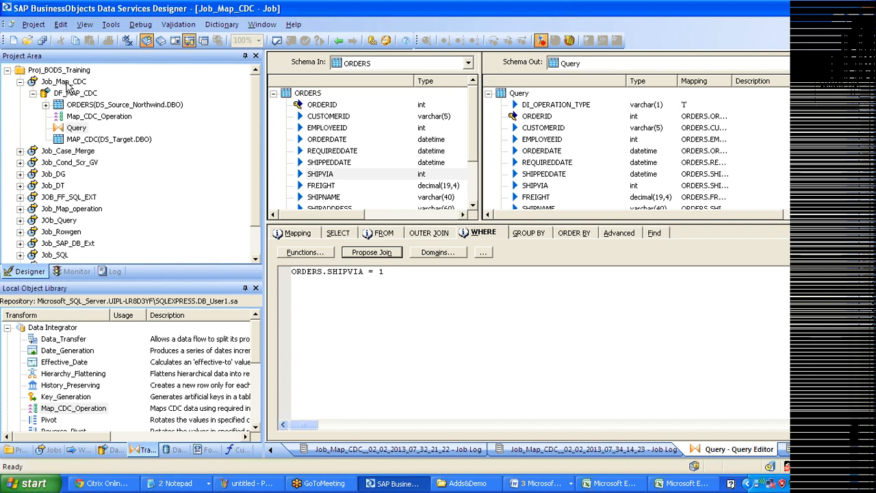
right_click(68, 83)
click(92, 112)
click(549, 392)
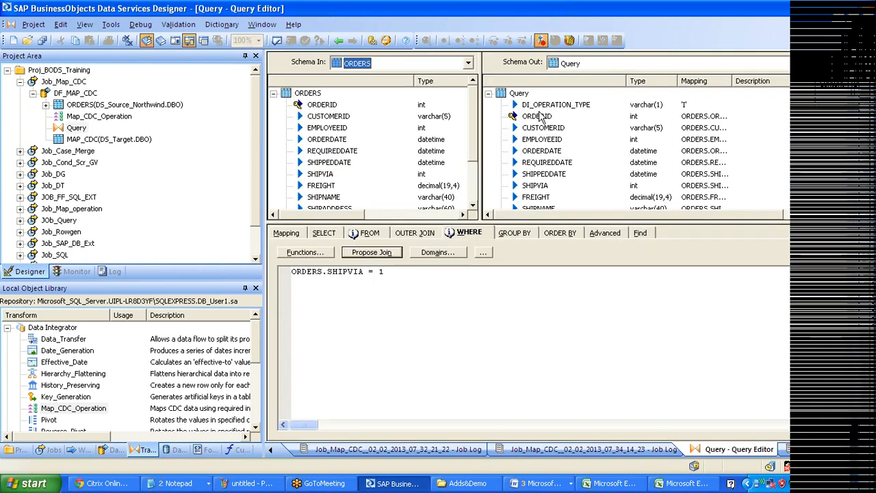
Set the mapping of the Query's DI_OPERATION_TYPE output column to 'D'.
click(541, 118)
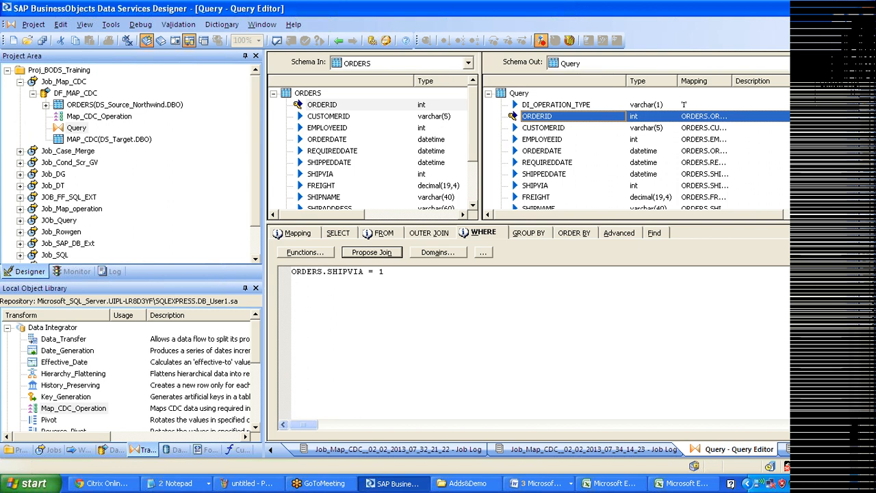
click(555, 105)
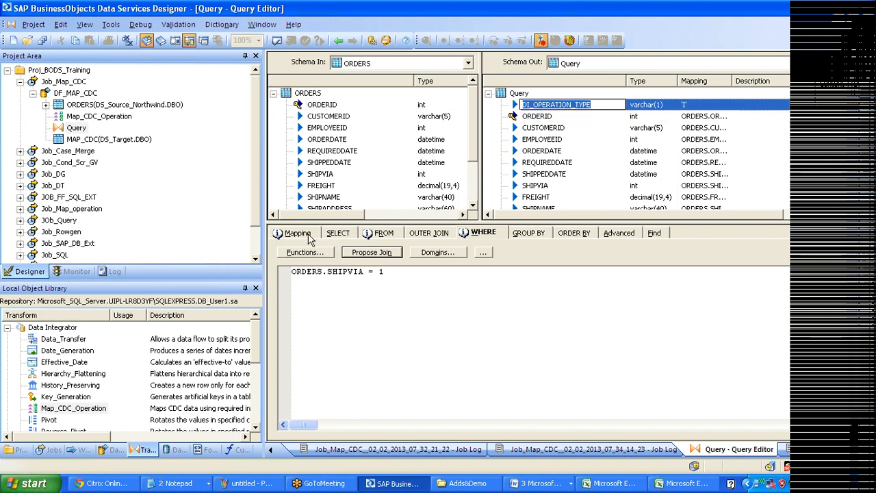
click(308, 236)
click(301, 282)
key(BackSpace)
text(D)
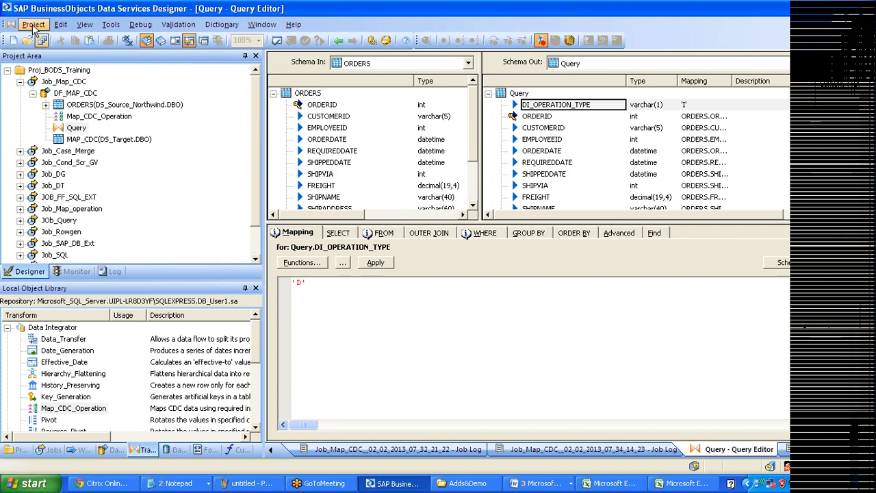
Execute Job_Map_CDC with the 'D' operation type and view the MAP_CDC target table's data in DF_MAP_CDC.
click(68, 85)
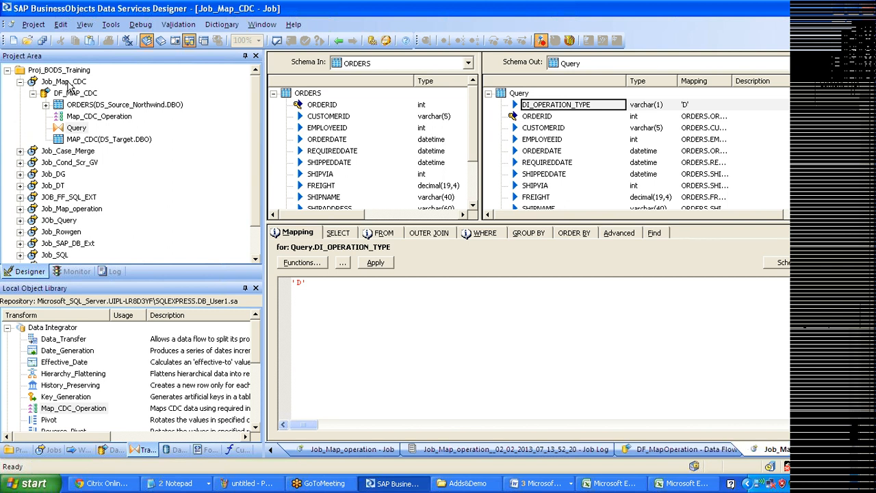
right_click(68, 85)
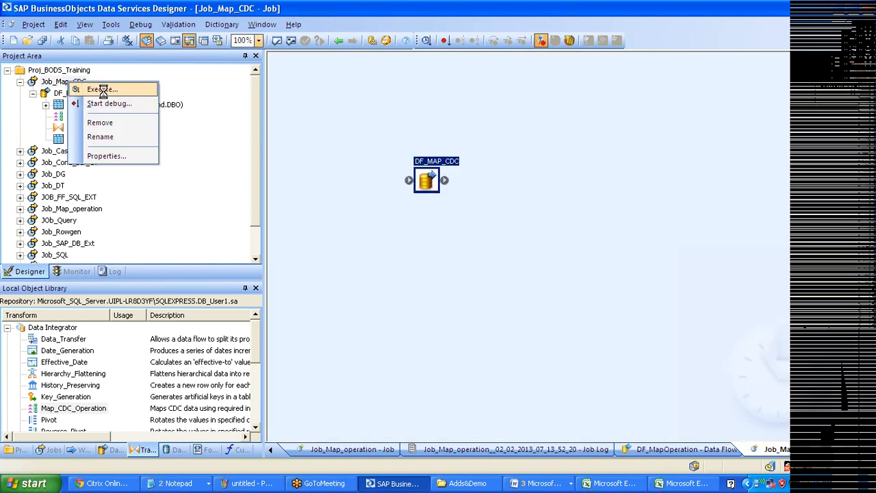
click(103, 90)
click(505, 392)
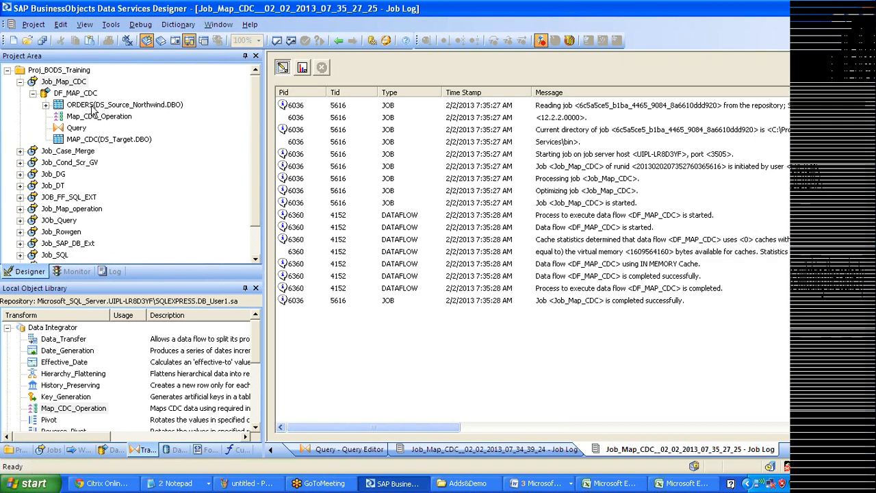
click(76, 93)
click(650, 274)
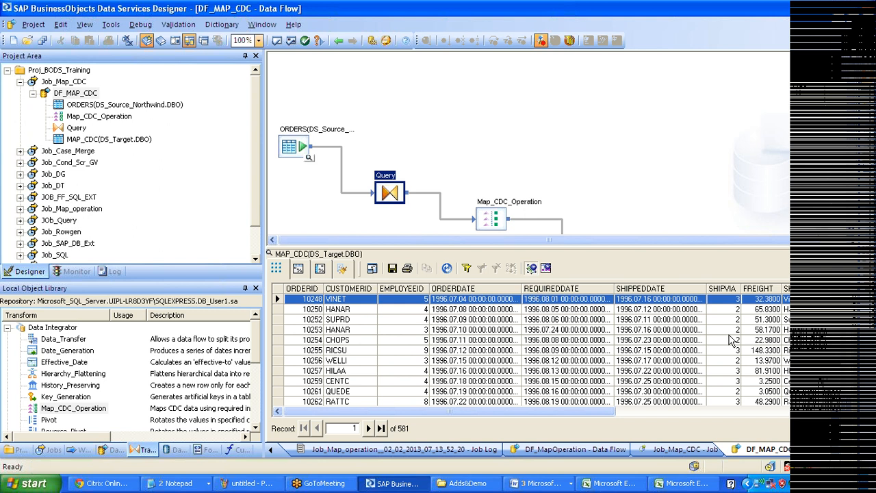
Filter the MAP_CDC data preview to rows where SHIPVIA = 1.
right_click(730, 330)
click(752, 295)
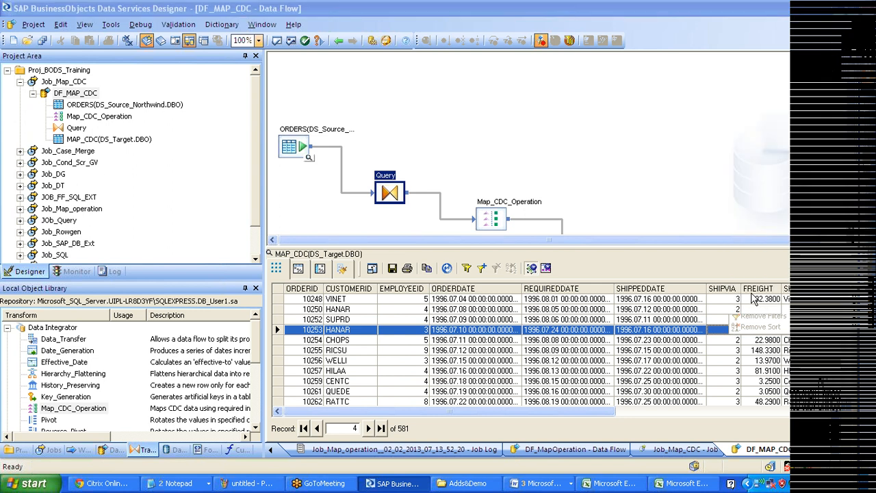
click(387, 222)
click(385, 259)
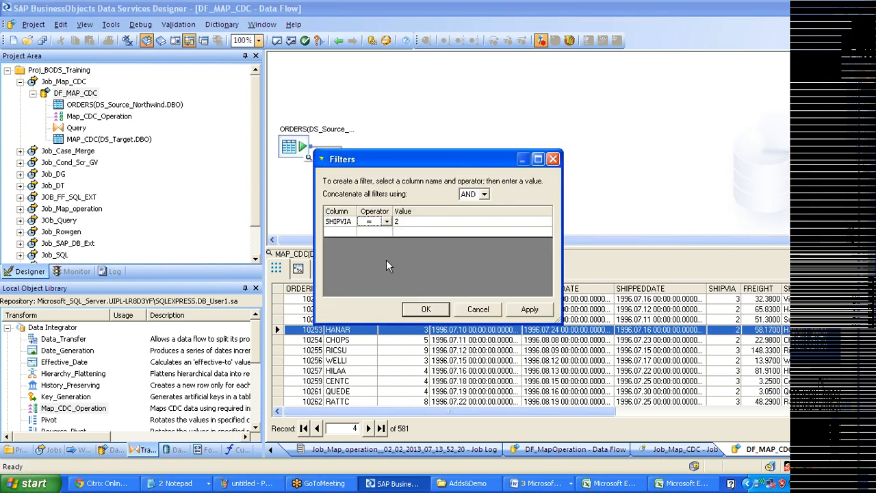
click(414, 223)
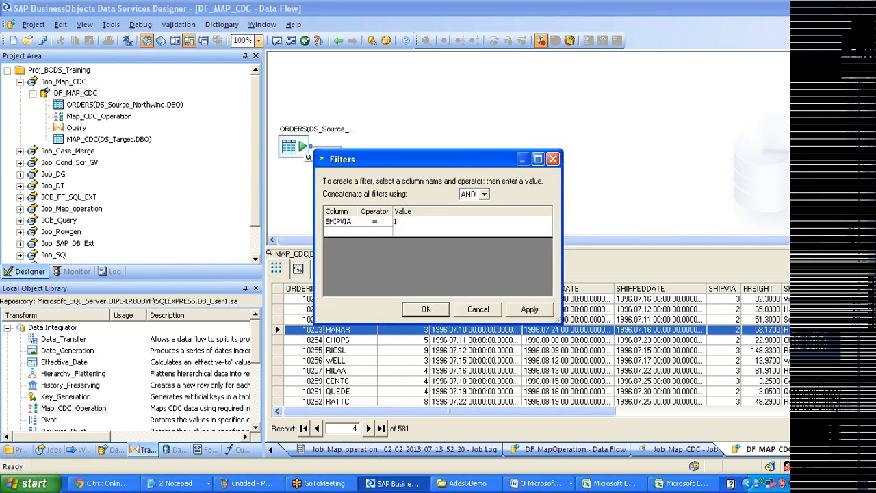
click(435, 310)
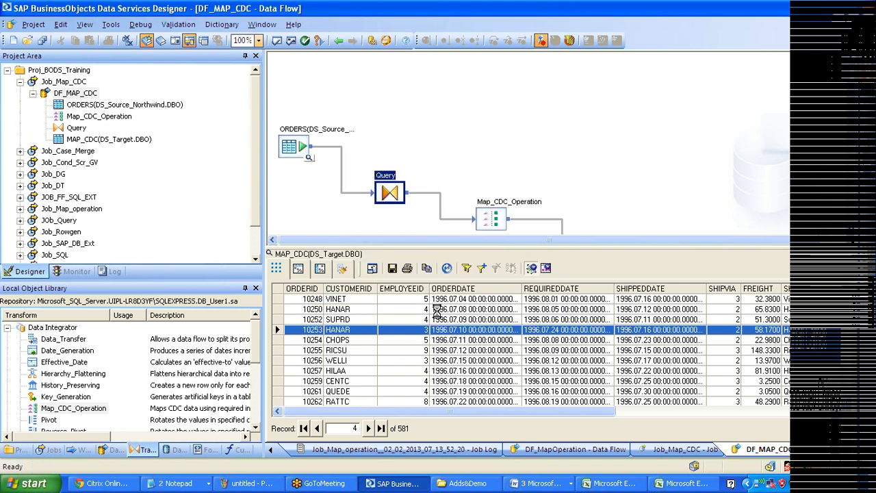
Remove the SHIPVIA filter, refresh the MAP_CDC data, and close the preview.
click(447, 268)
click(496, 268)
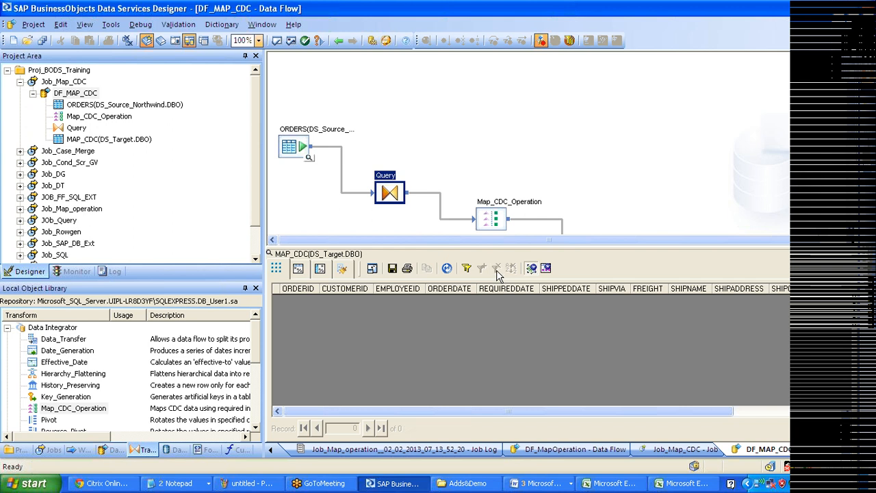
click(449, 268)
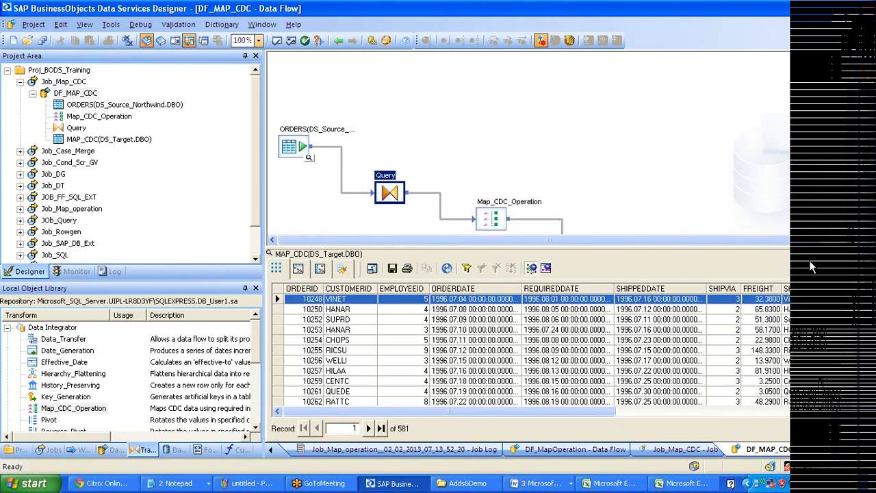
click(852, 255)
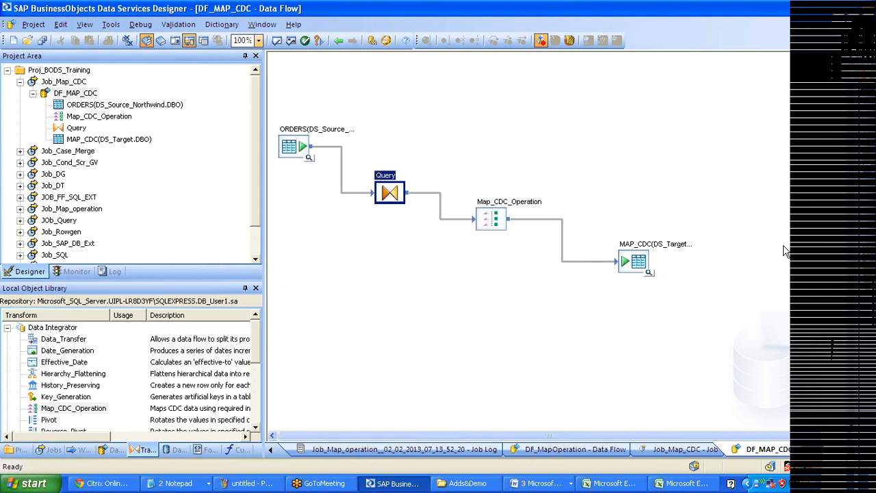
Review the Query's DI_OPERATION_TYPE mapping and return to the DF_MAP_CDC data flow.
double_click(401, 193)
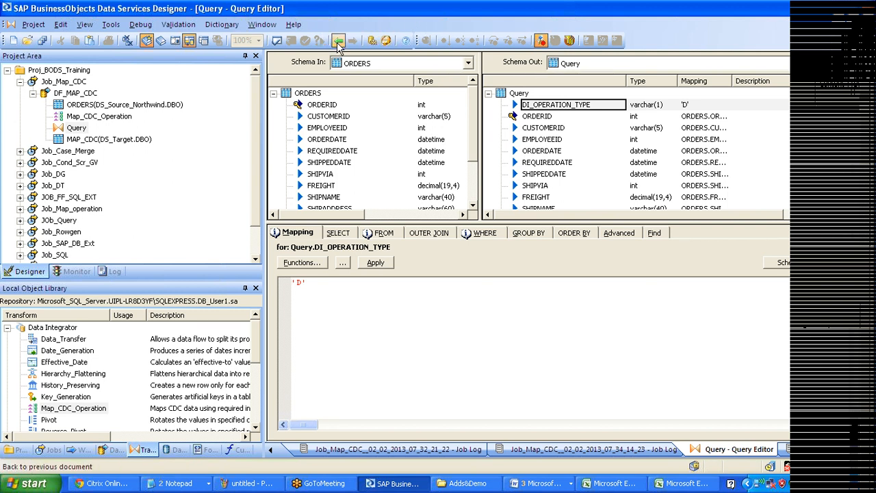
click(337, 41)
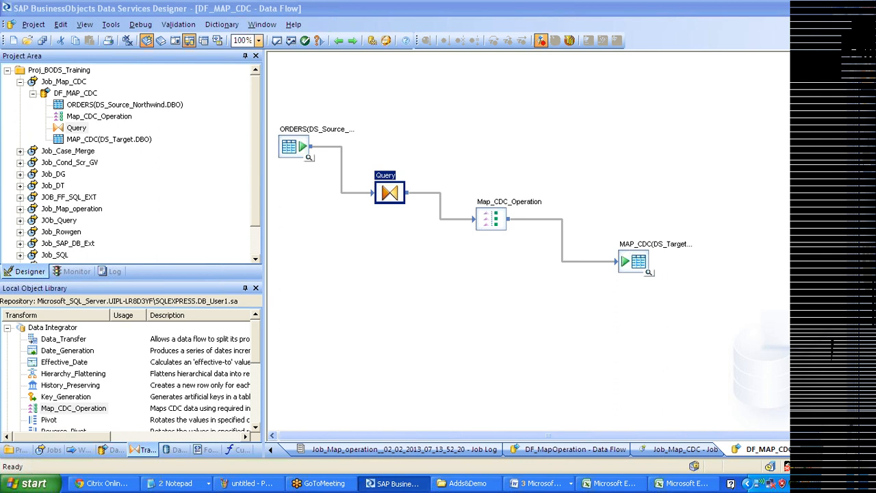
Compare the Platform Map_Operation transform with the flow's Map_CDC_Operation, consulting the CDC sample rows in the Excel workbook Book1.
click(6, 327)
click(7, 350)
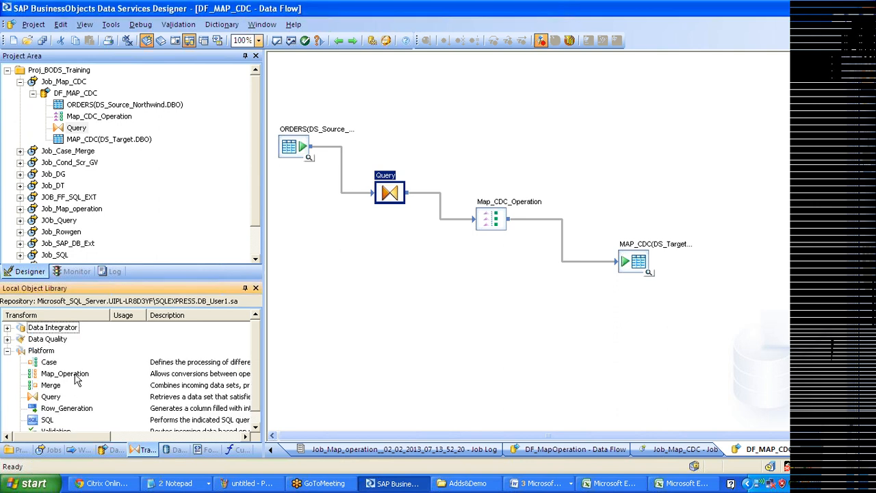
click(77, 376)
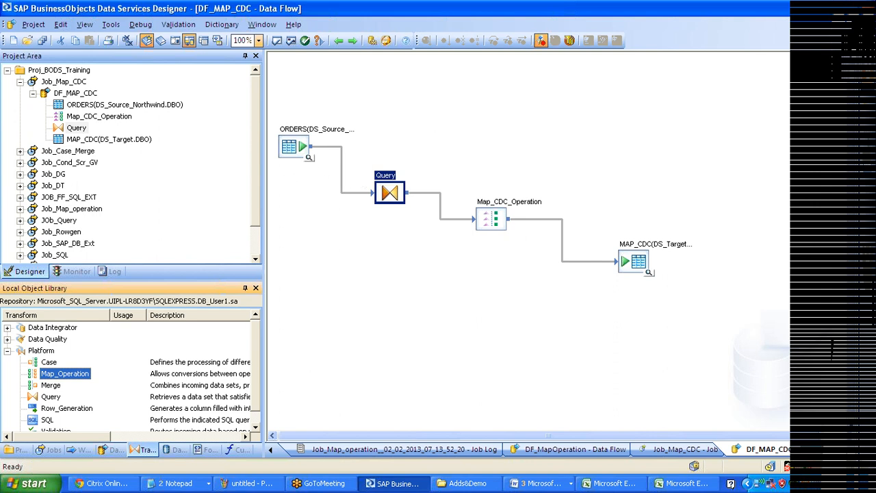
click(491, 227)
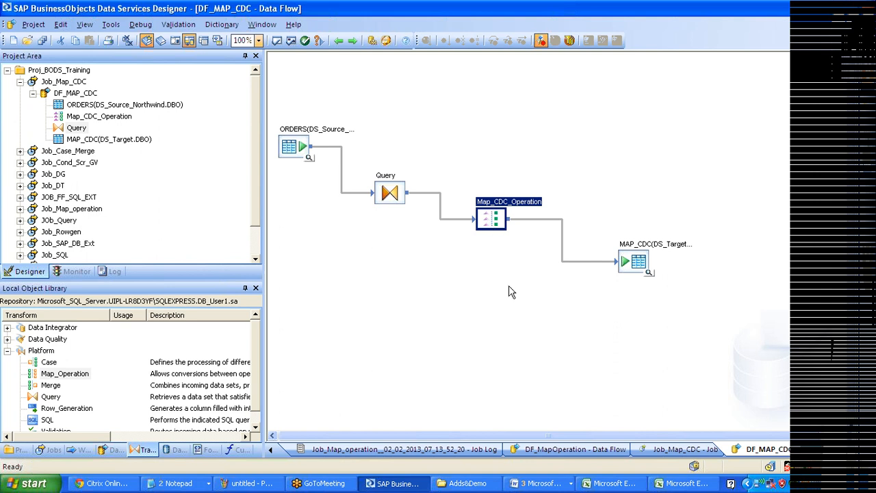
click(667, 484)
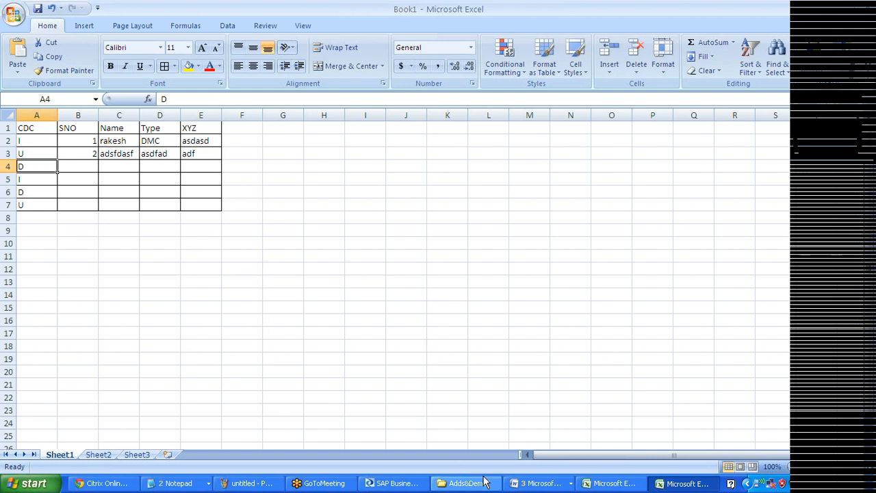
click(410, 481)
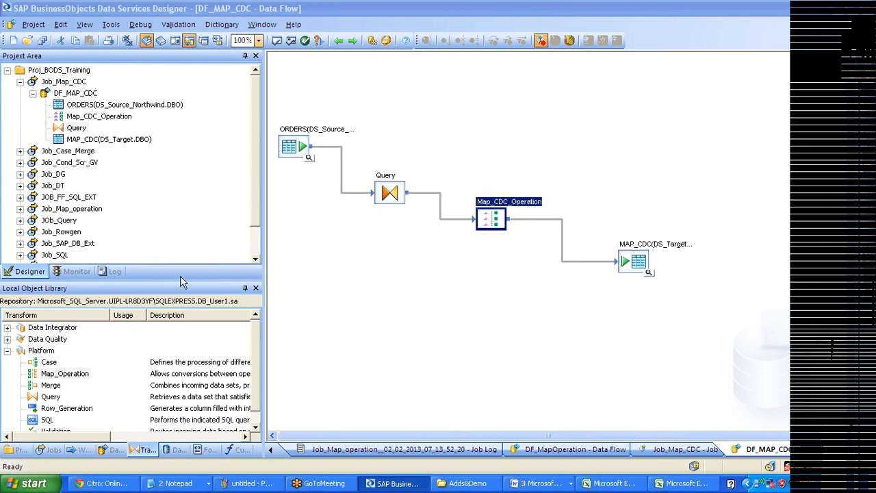
Review the Data Integrator transforms in the object library, including Map_CDC_Operation, Data_Transfer, Date_Generation, Effective_Date, Hierarchy_Flattening, Pivot, Reverse_Pivot and XML_Pipeline.
click(5, 352)
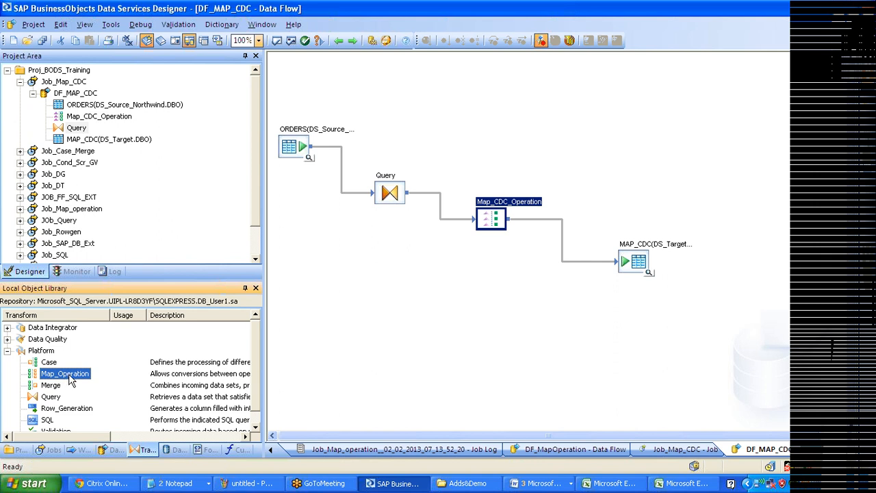
click(7, 351)
click(7, 328)
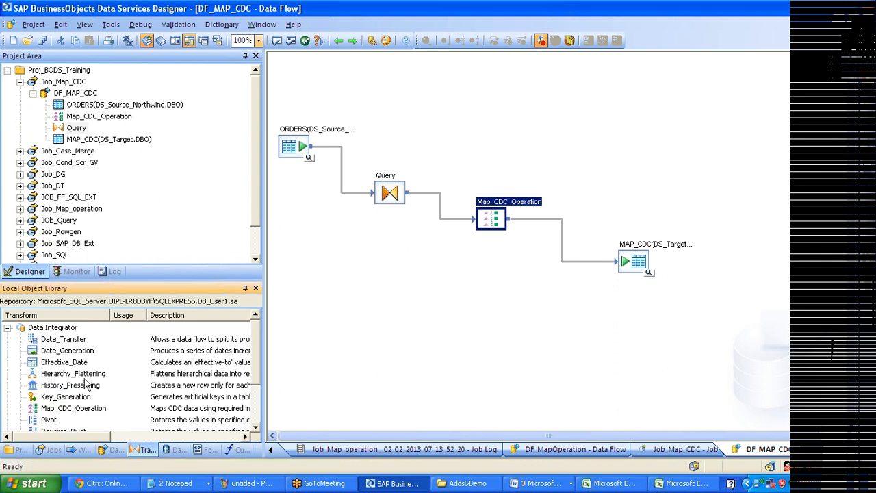
click(90, 409)
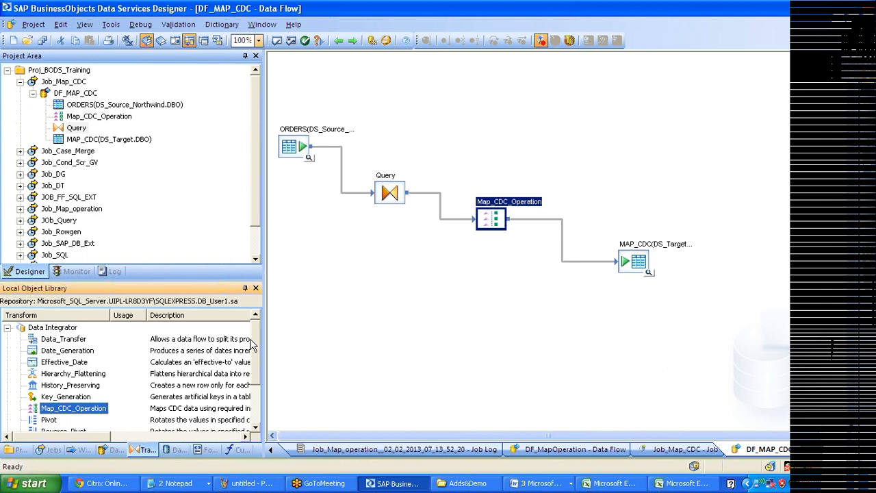
click(50, 340)
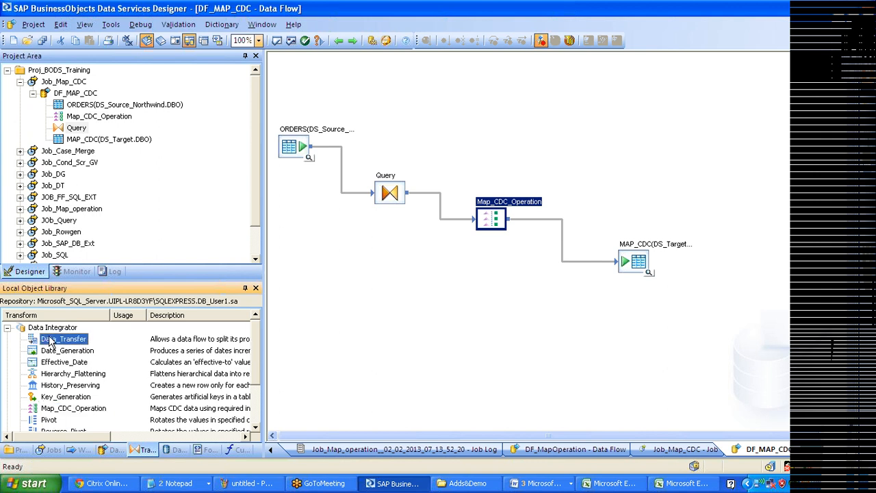
click(71, 352)
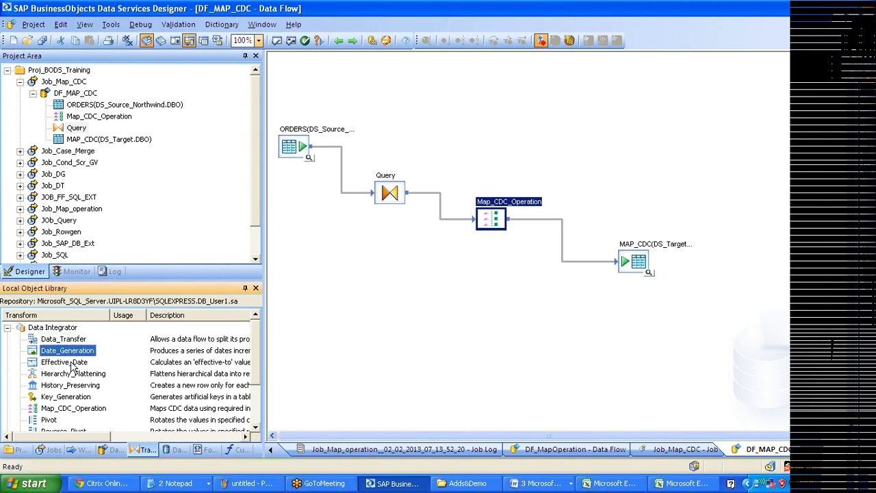
click(73, 364)
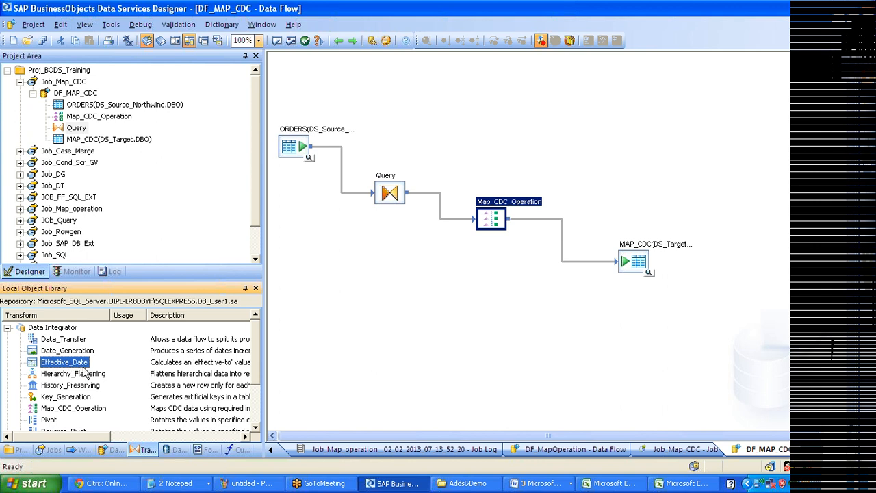
click(84, 375)
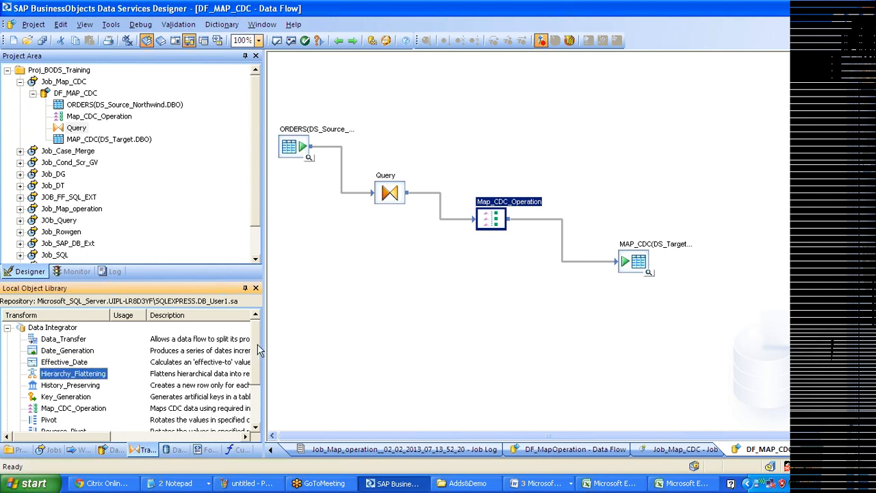
scroll(258, 349, down, 1)
click(58, 397)
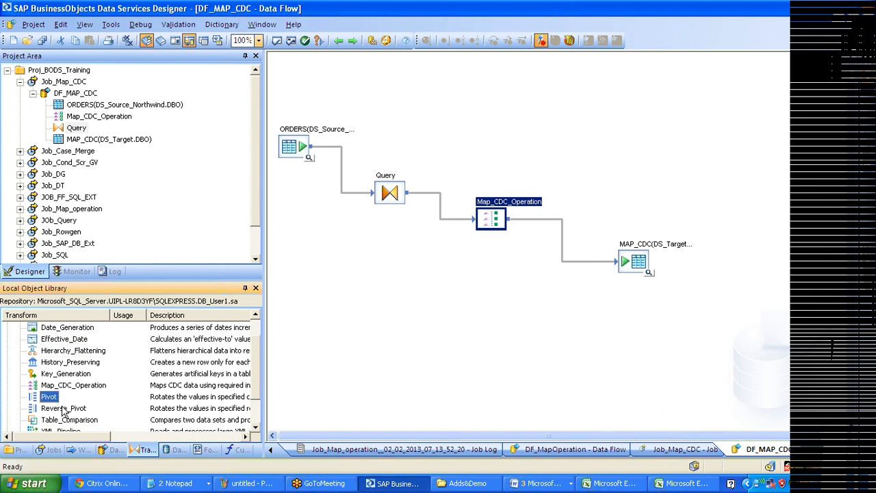
click(62, 409)
click(63, 430)
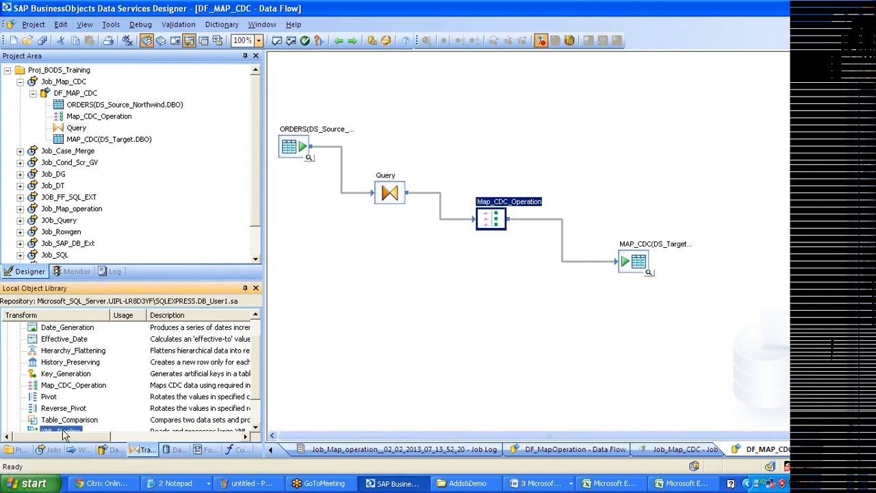
Review the Data Quality transforms, including the Match configurations, and return to Effective_Date among the Data Integrator transforms.
scroll(63, 431, down, 1)
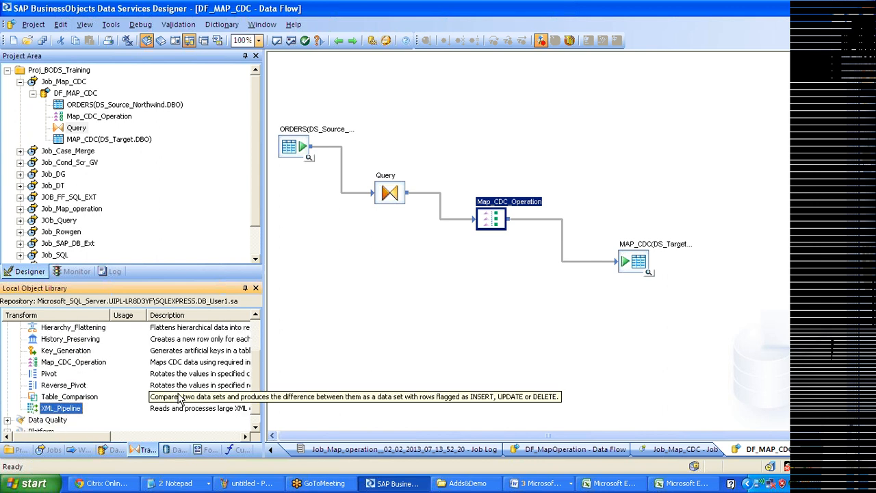
click(7, 420)
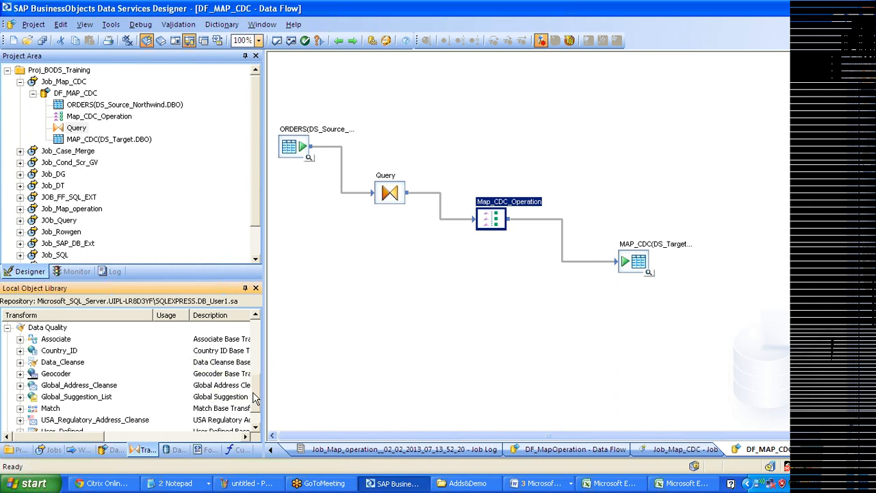
click(20, 409)
click(67, 373)
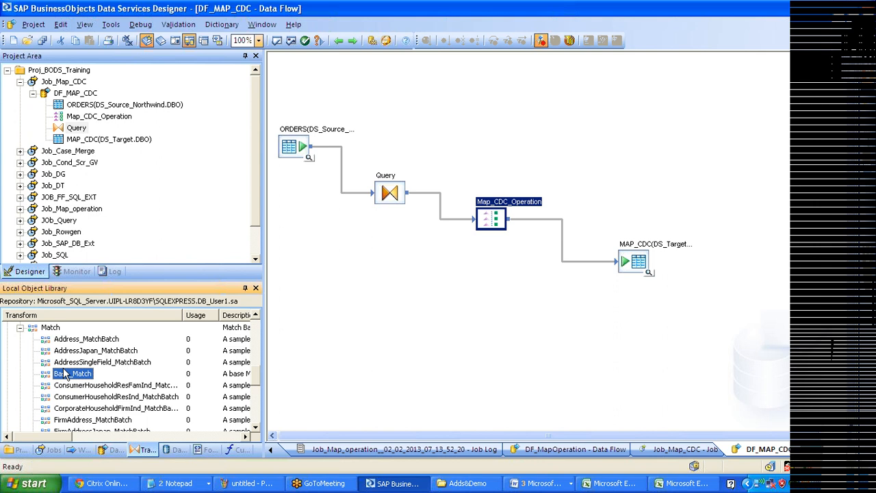
click(21, 328)
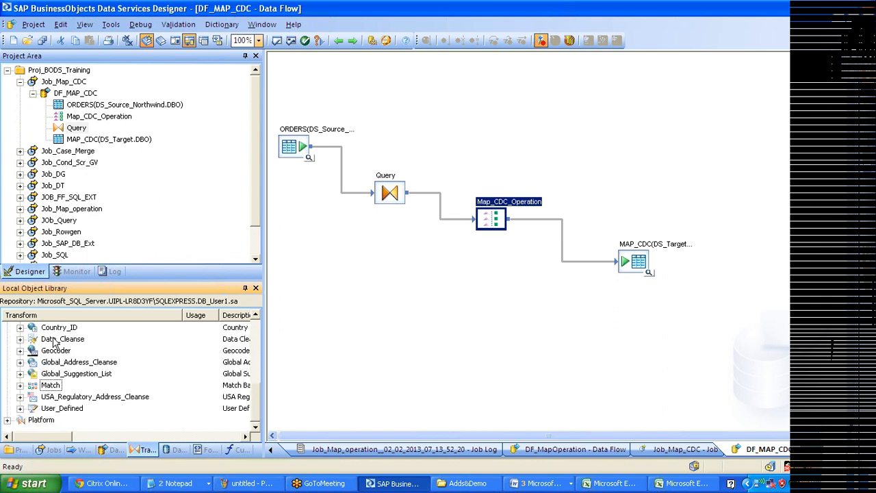
click(253, 333)
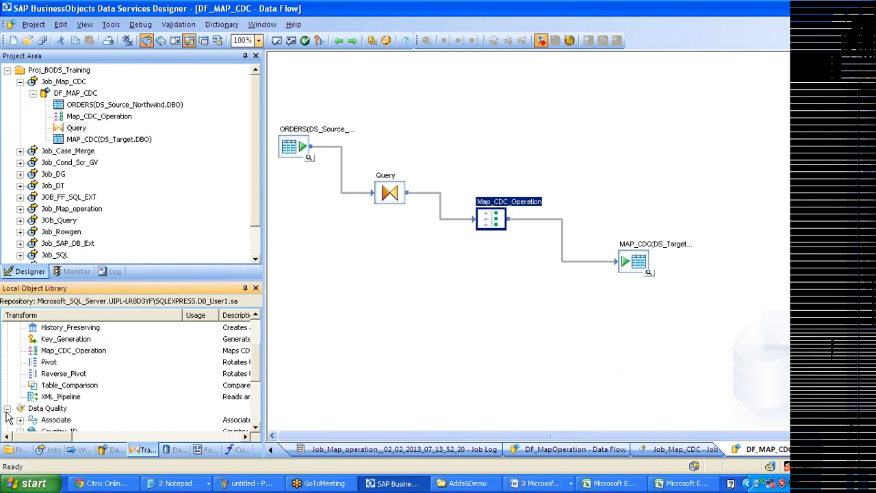
click(7, 409)
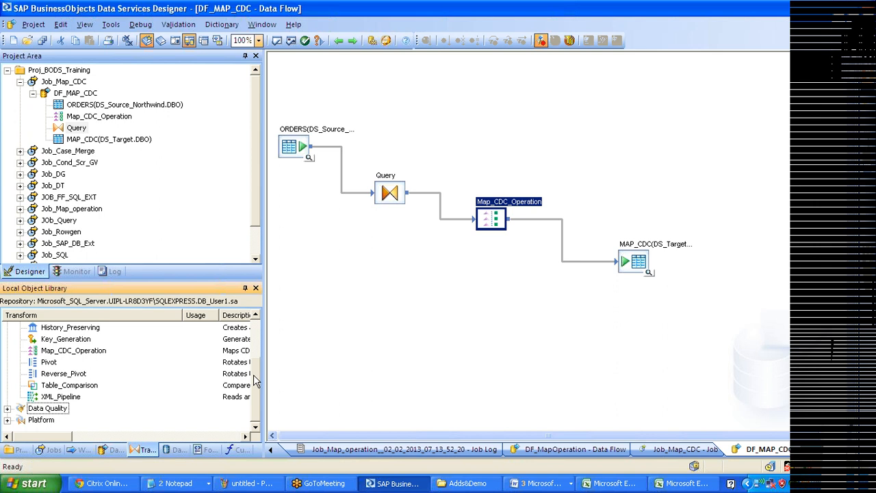
drag(254, 379, 254, 343)
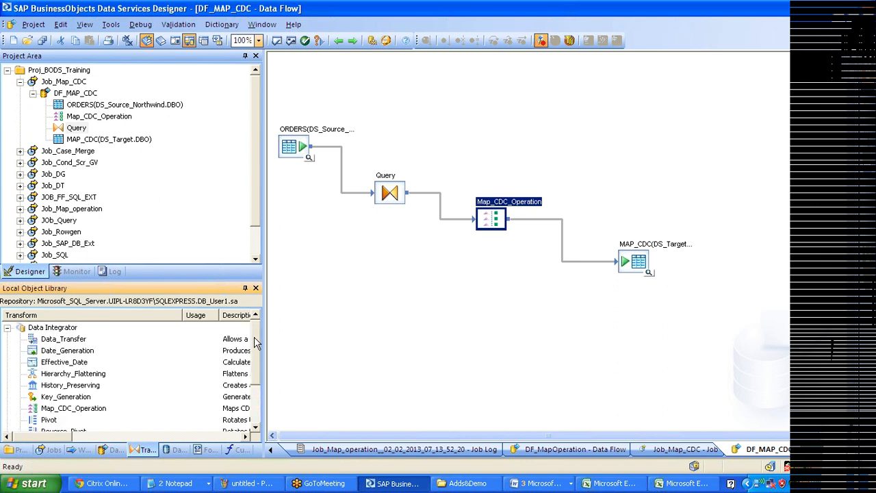
click(86, 368)
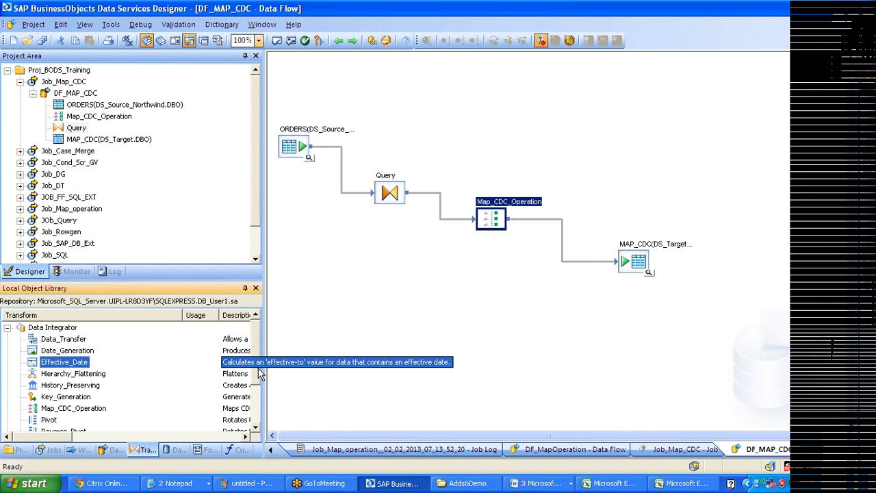
Create a new batch job named Job_Effective_data in the Proj_BODS_Training project.
click(68, 71)
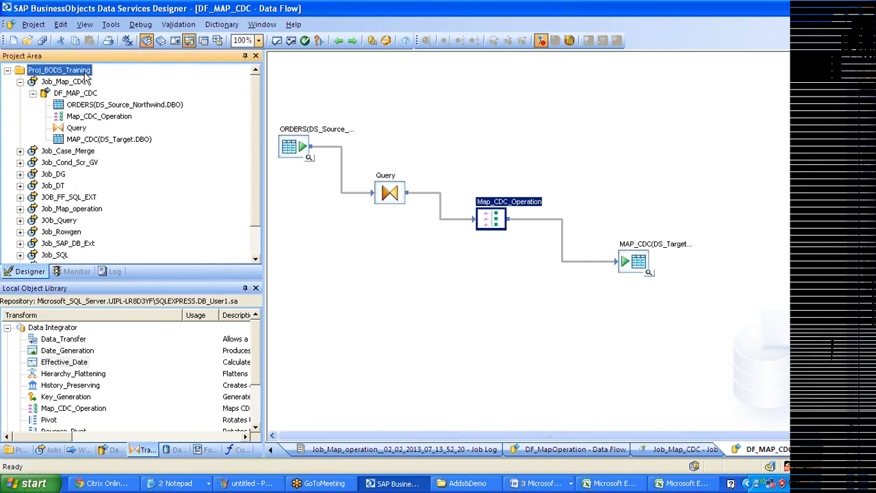
right_click(86, 78)
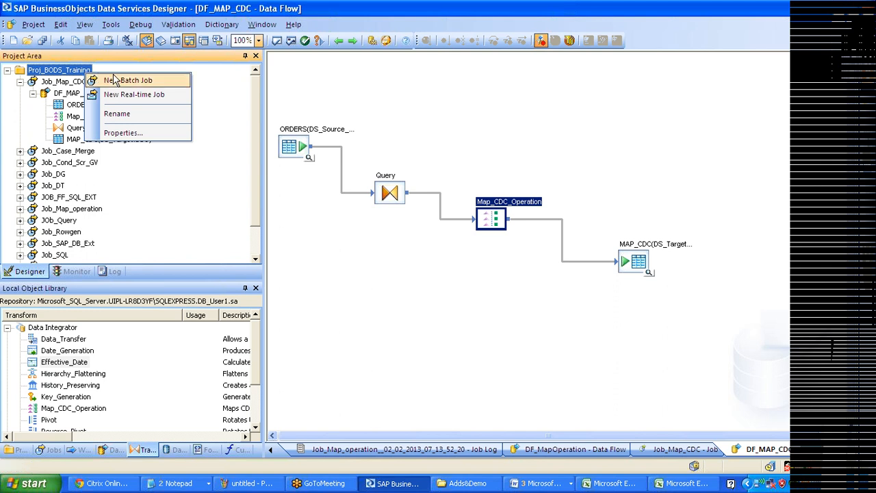
click(113, 80)
text(Job_E)
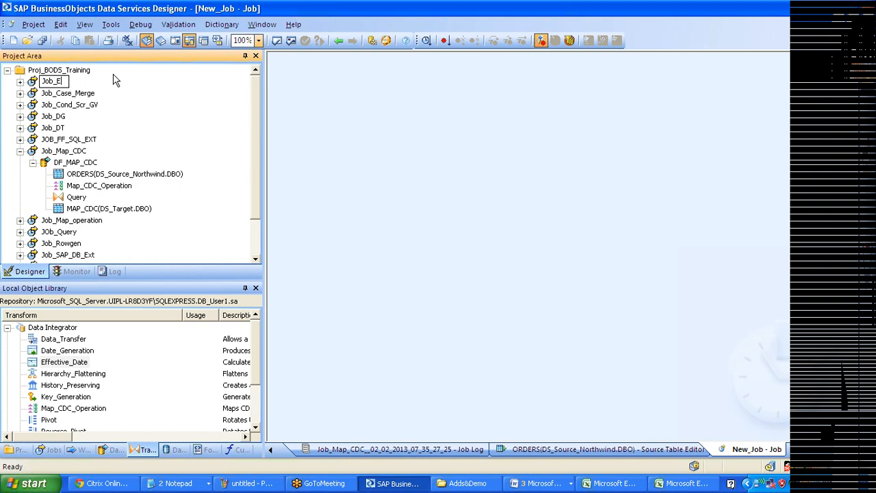
text(ffective_data)
key(Return)
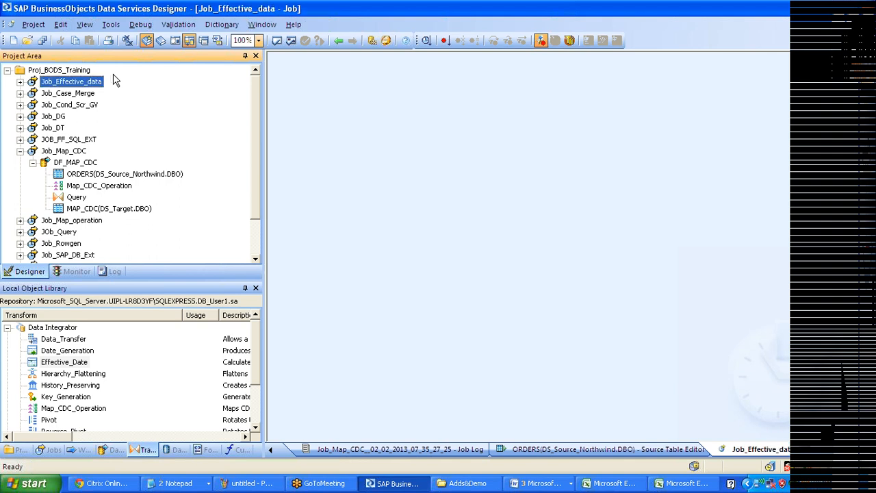
Add a data flow named DF_EDT to Job_Effective_data.
click(424, 132)
text(DF_)
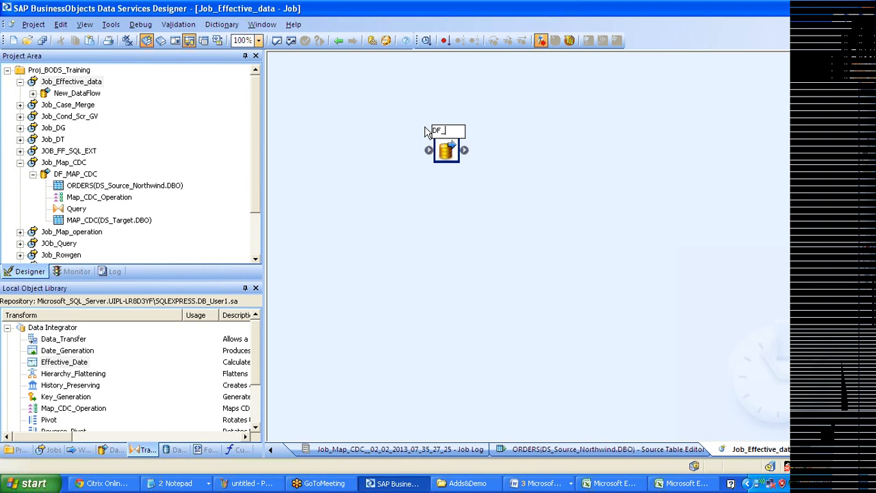
text(EDT)
key(Return)
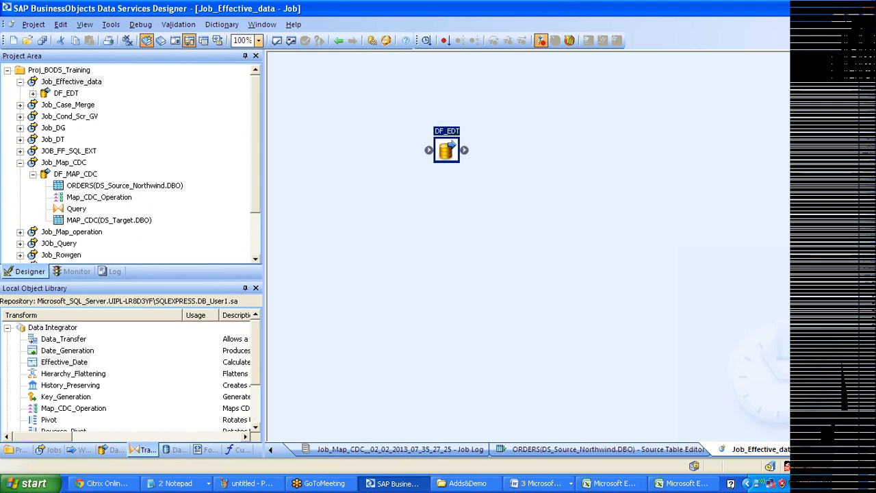
In DF_EDT, place an Effective_Date transform and the Northwind ORDERS table as source, and connect ORDERS to the transform.
double_click(446, 150)
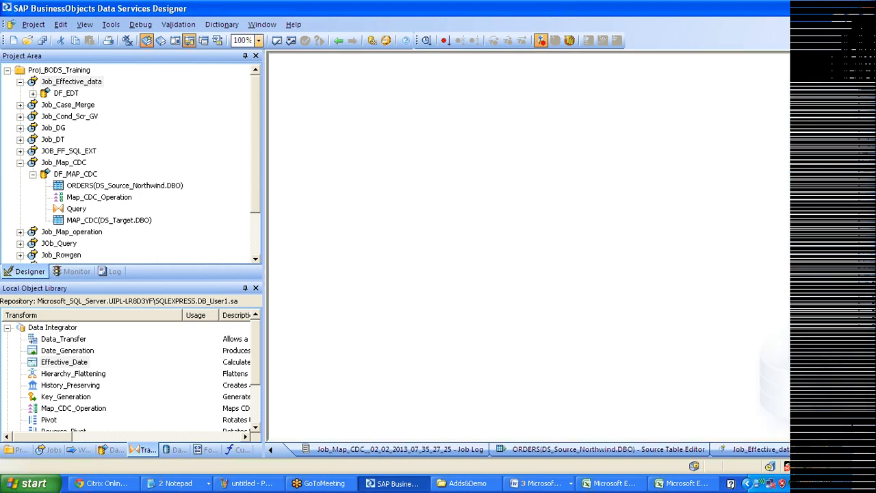
drag(63, 361, 503, 164)
click(170, 448)
drag(112, 373, 489, 195)
click(368, 147)
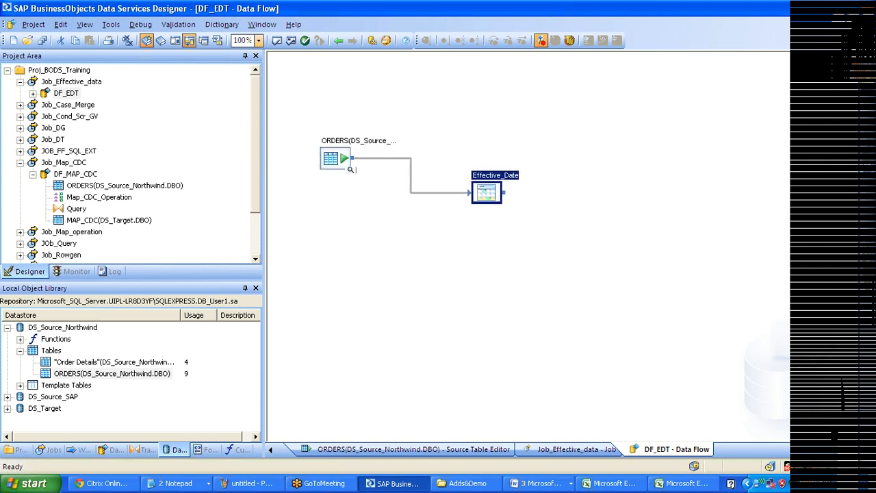
Open the Effective_Date transform and examine the EFFECTIVE_TO_COLUMN output column, its description and its setting against the input schema.
double_click(487, 193)
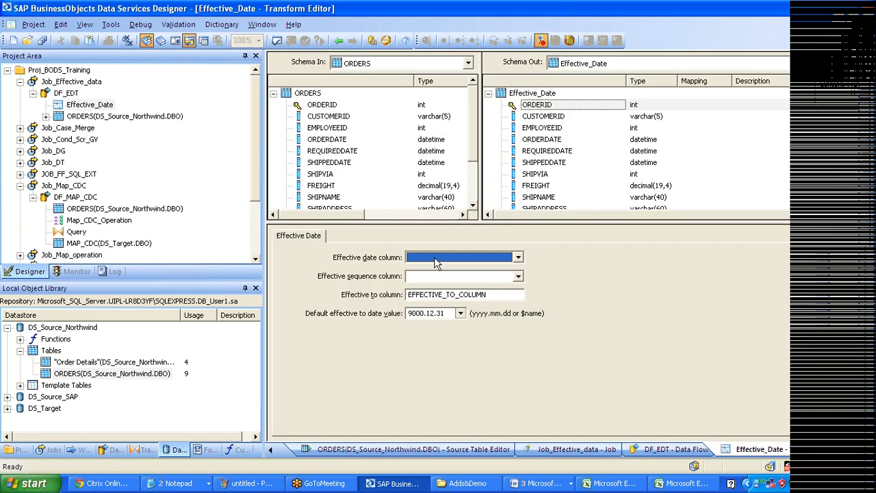
scroll(470, 162, down, 1)
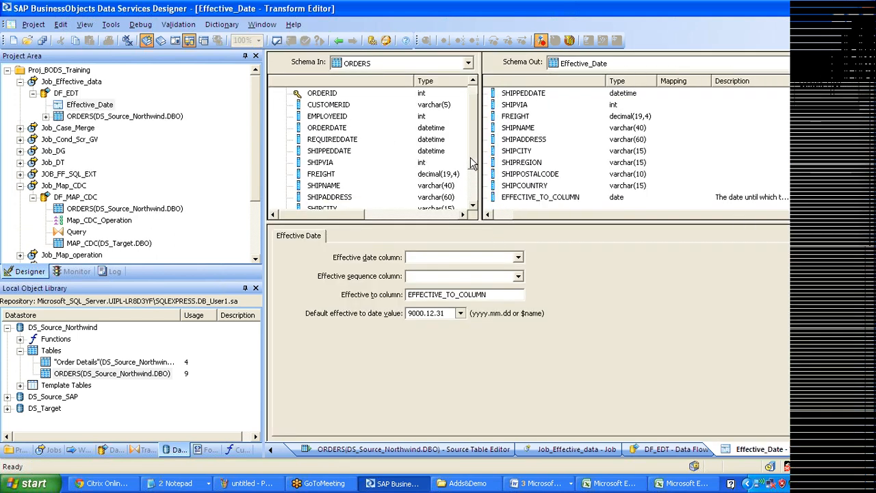
scroll(471, 163, down, 2)
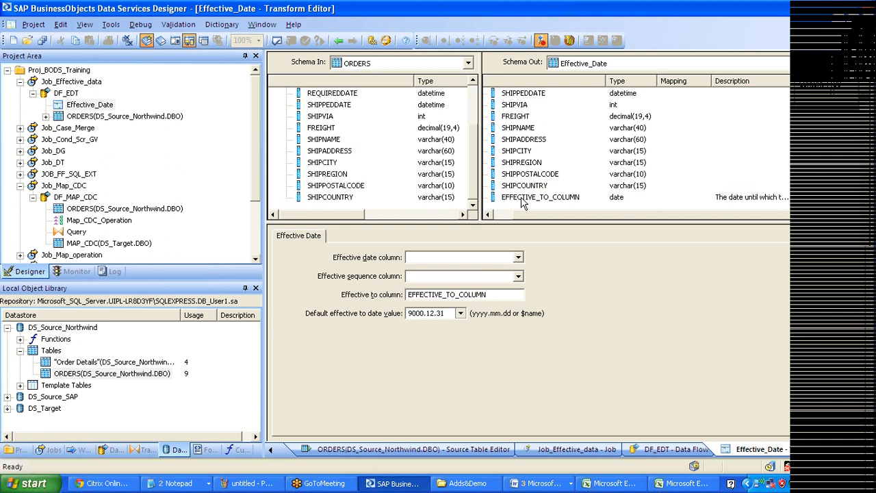
click(522, 199)
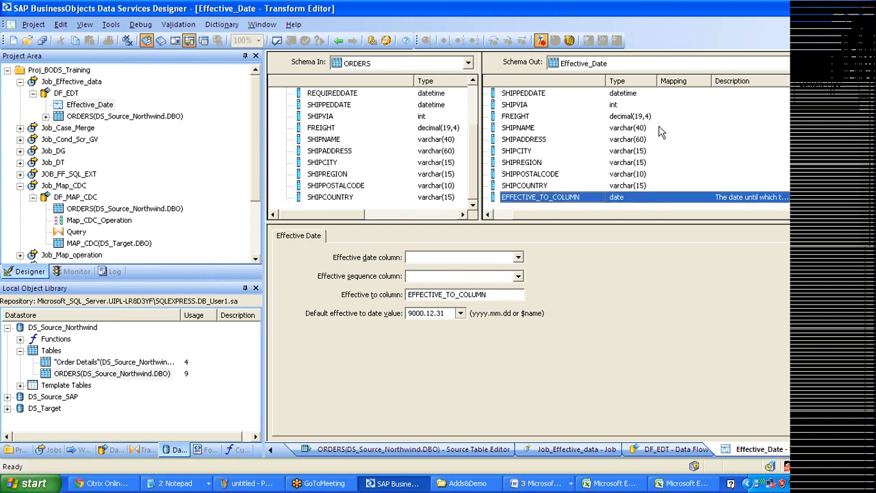
double_click(794, 81)
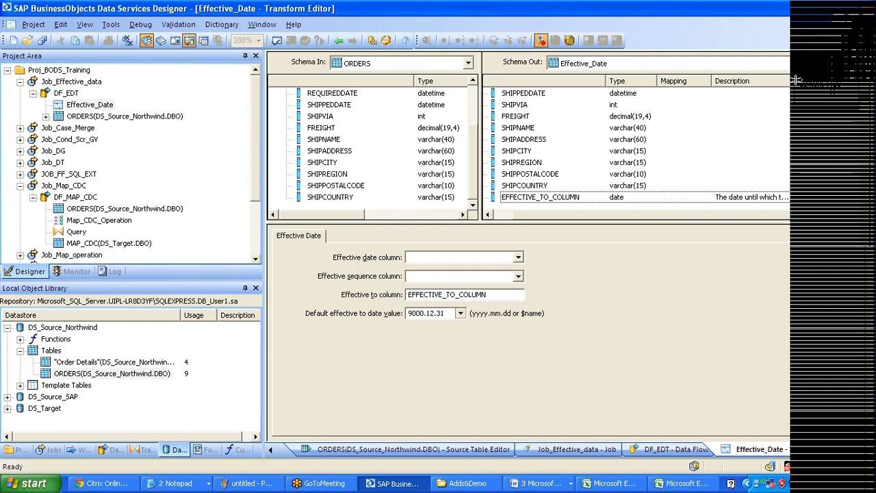
drag(686, 215, 724, 234)
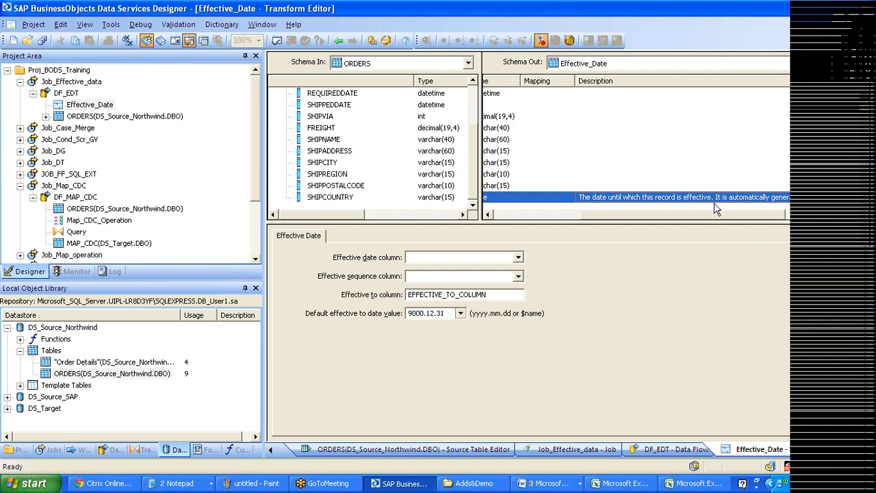
drag(709, 216, 537, 203)
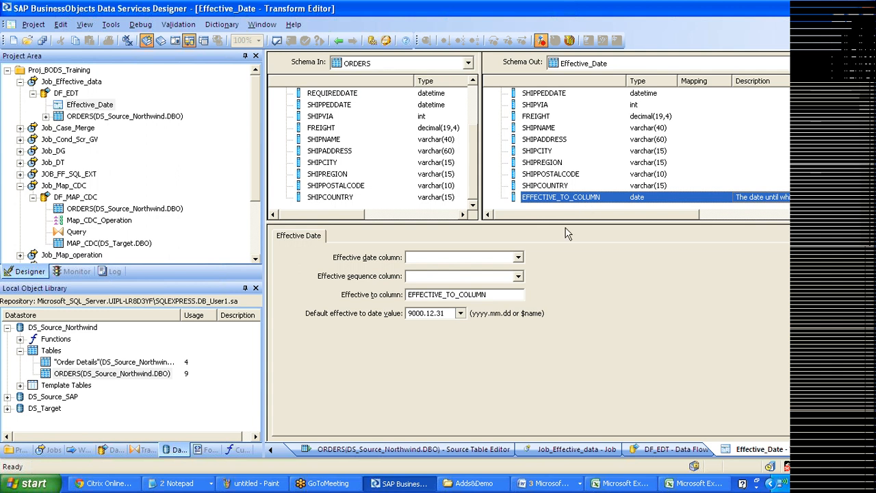
click(487, 294)
drag(487, 294, 397, 296)
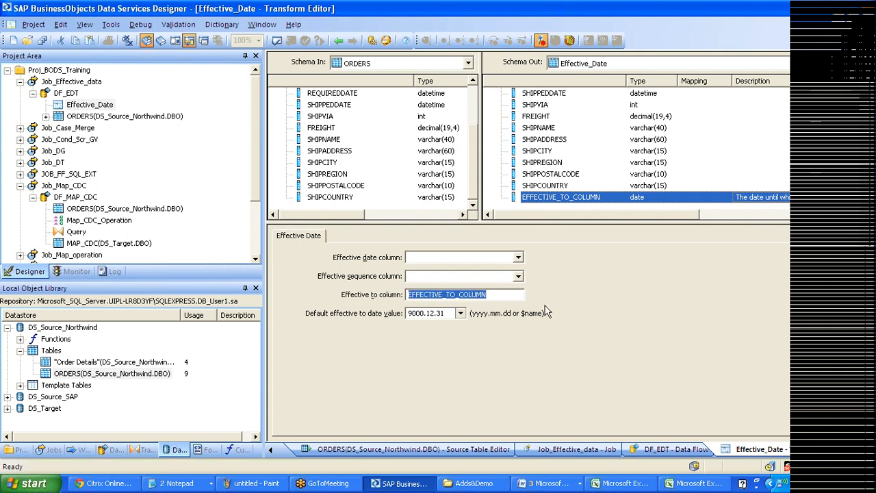
Set the transform's effective date column to REQUIREDDATE and its effective sequence column to FREIGHT.
click(519, 258)
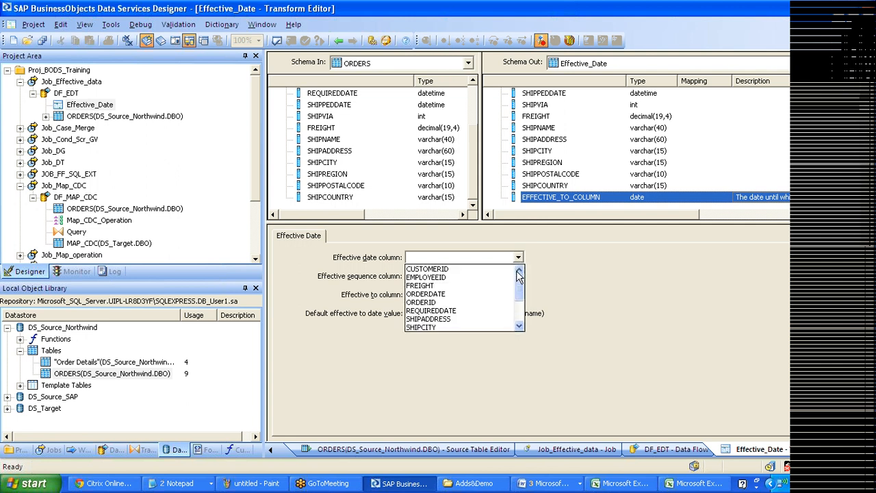
drag(520, 290, 520, 296)
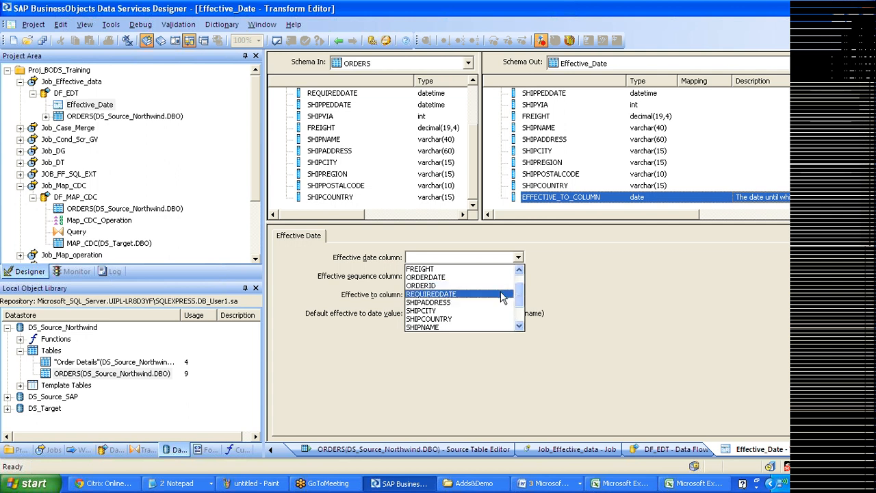
click(500, 294)
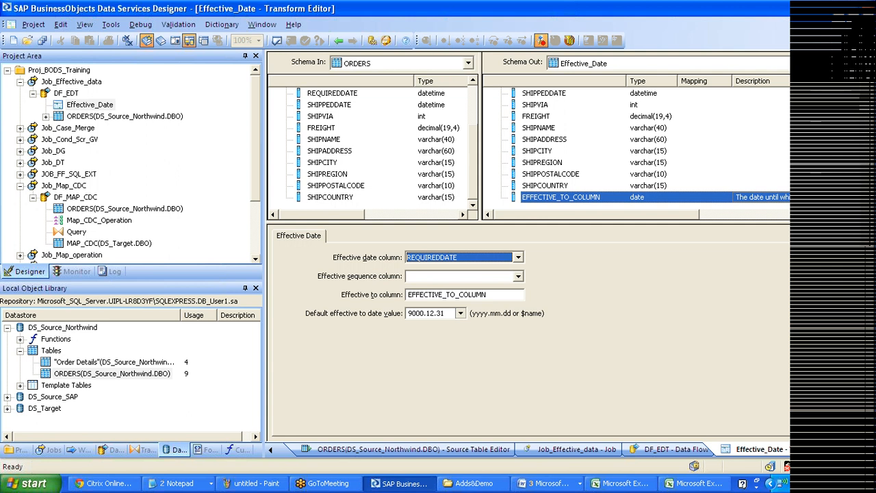
click(518, 276)
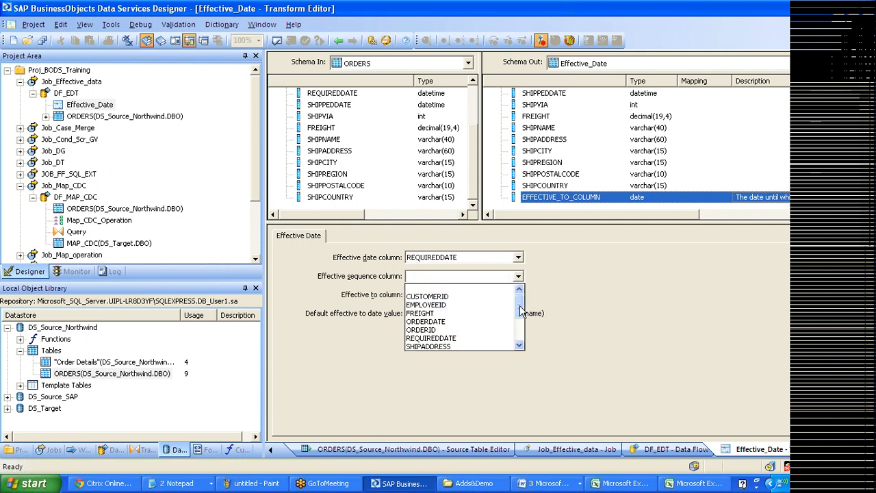
drag(520, 312, 524, 342)
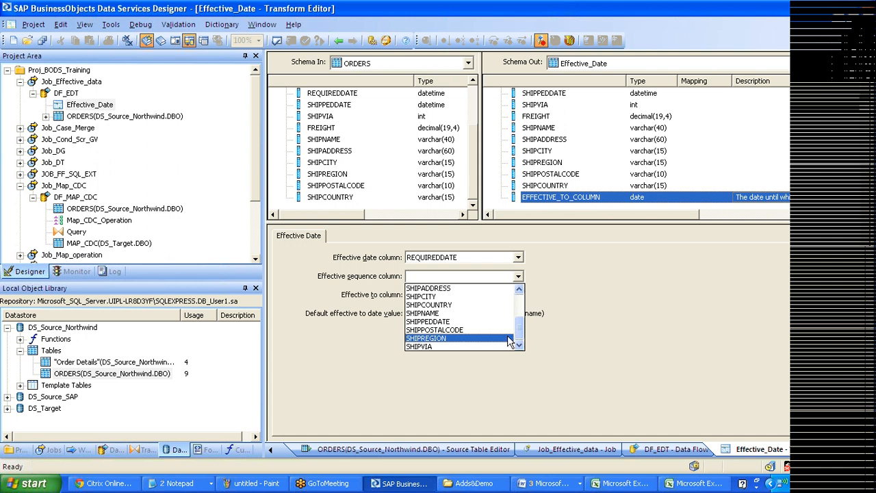
drag(518, 329, 519, 301)
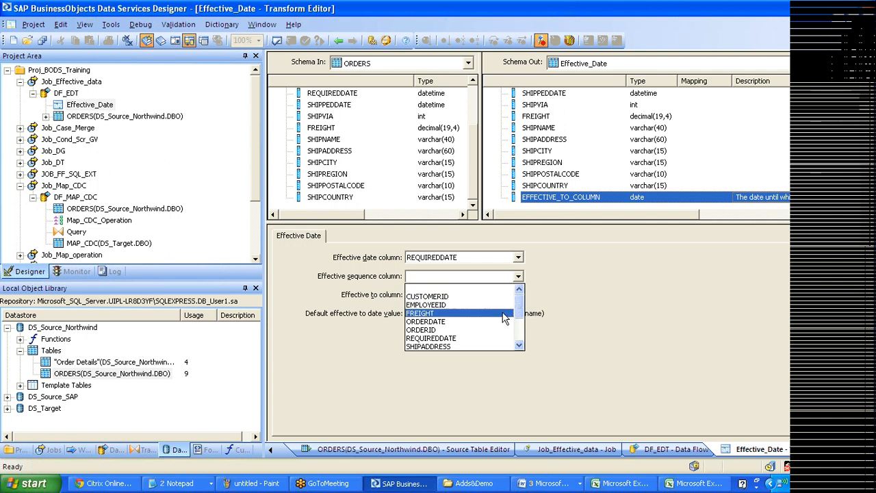
click(503, 314)
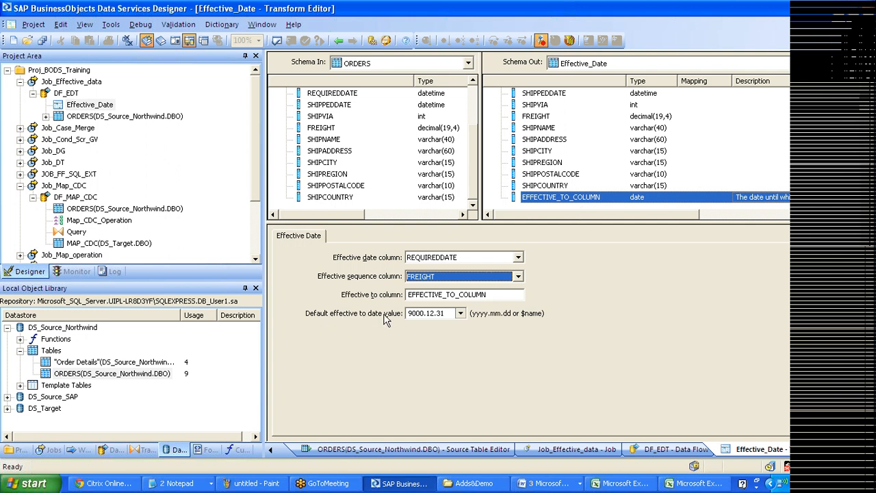
Set the Effective_Date transform's default effective to date value to 2013.02.28.
click(461, 316)
click(462, 316)
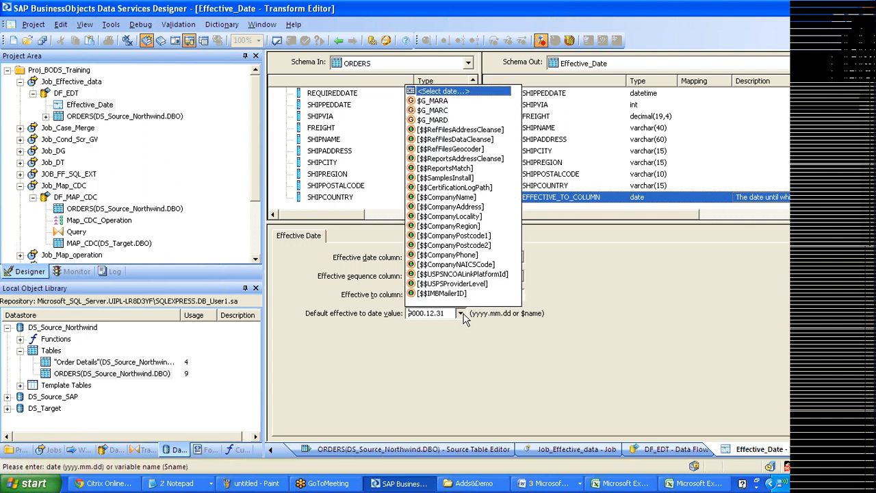
click(458, 91)
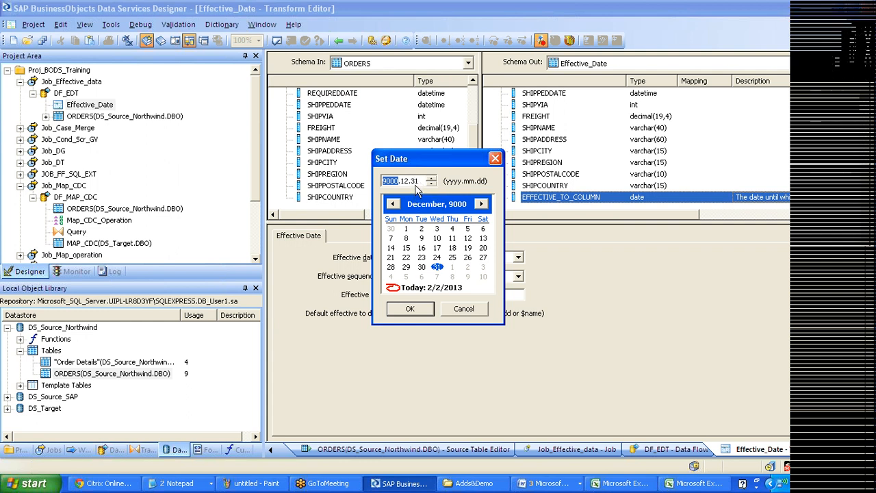
click(431, 179)
click(432, 184)
click(432, 184)
click(432, 184)
click(432, 184)
click(431, 184)
click(432, 184)
click(432, 184)
text(2013)
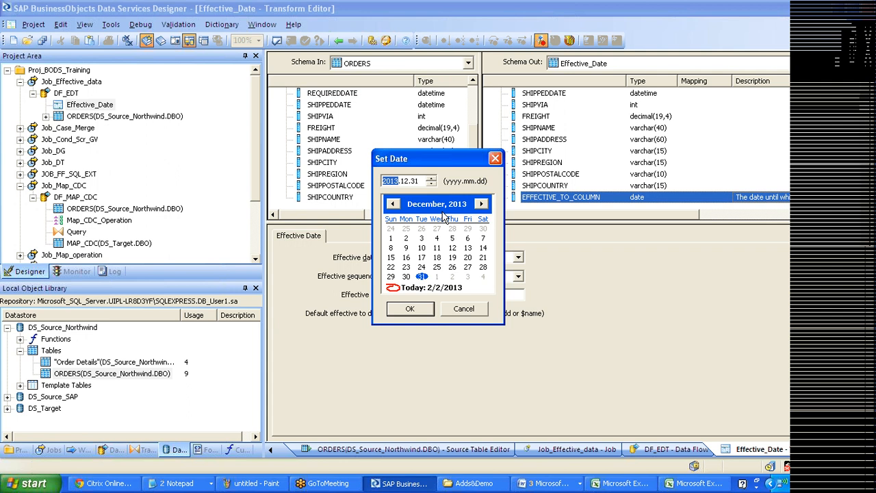
click(442, 213)
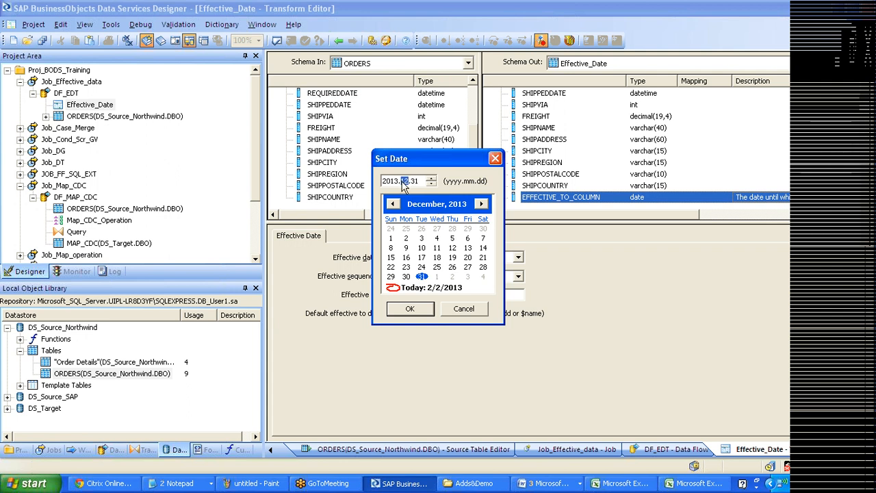
text(02)
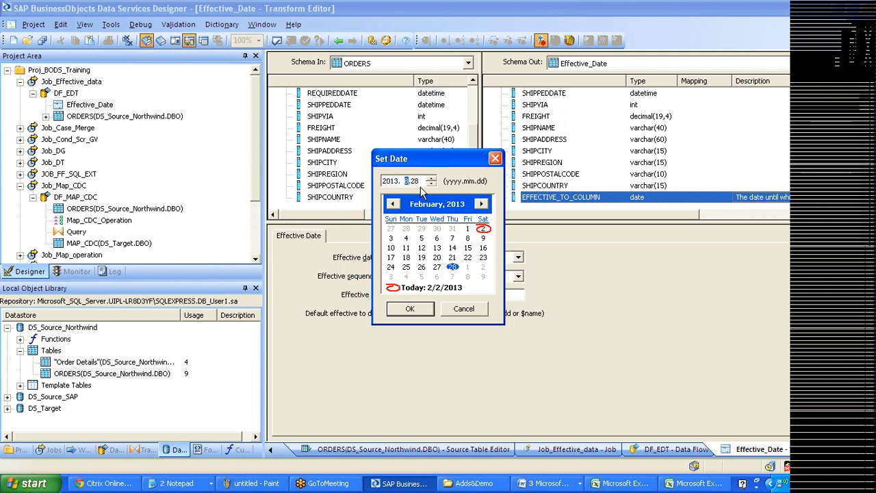
text(2)
key(Right)
key(Return)
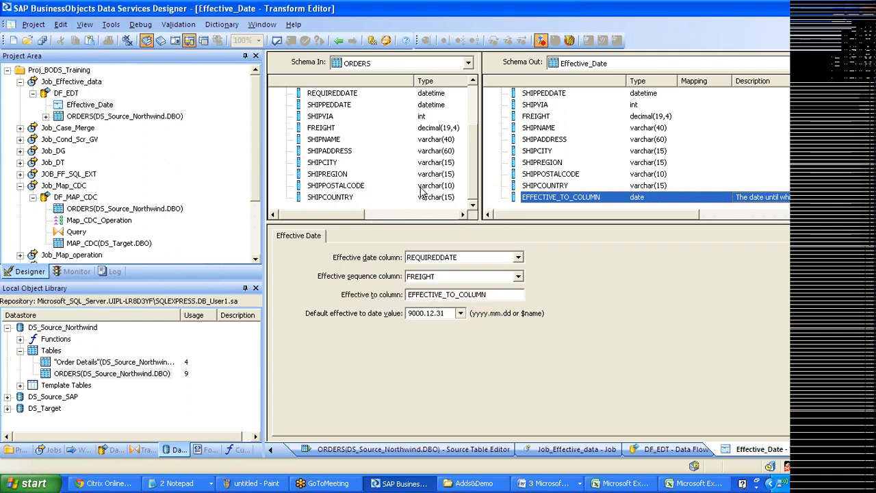
Review the default effective to date in the calendar and the choices for the effective sequence column, keeping both settings.
click(459, 313)
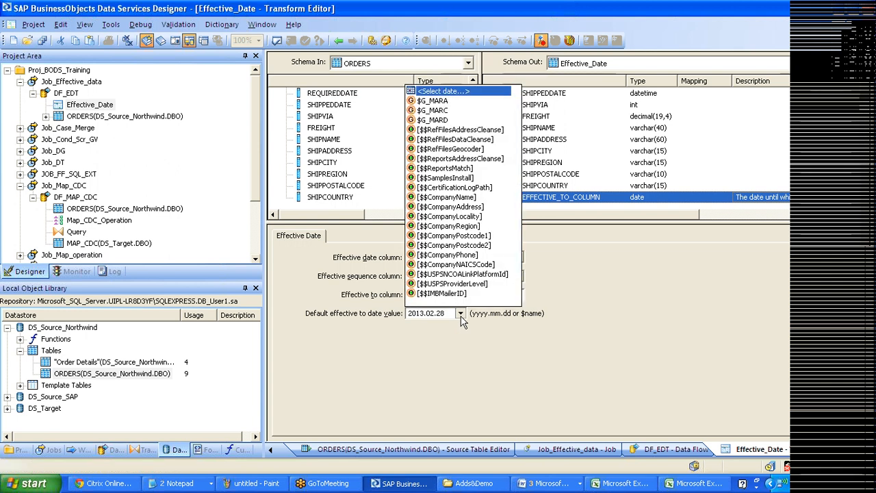
click(462, 91)
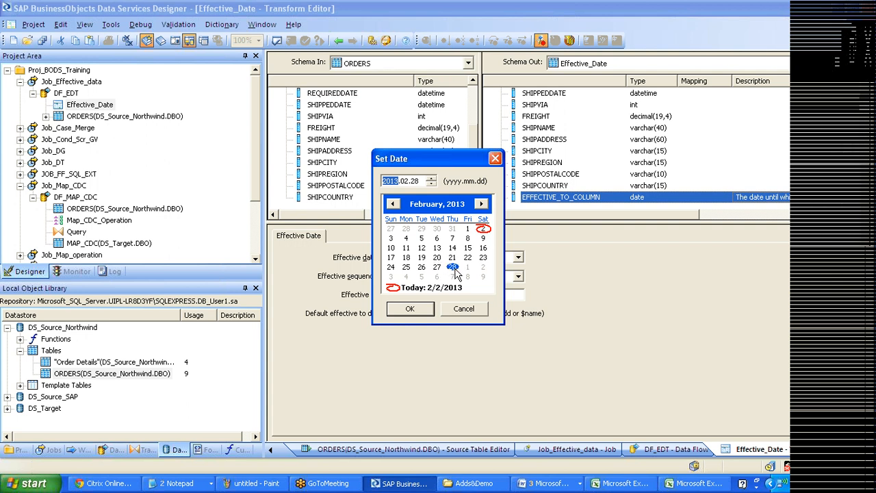
click(426, 313)
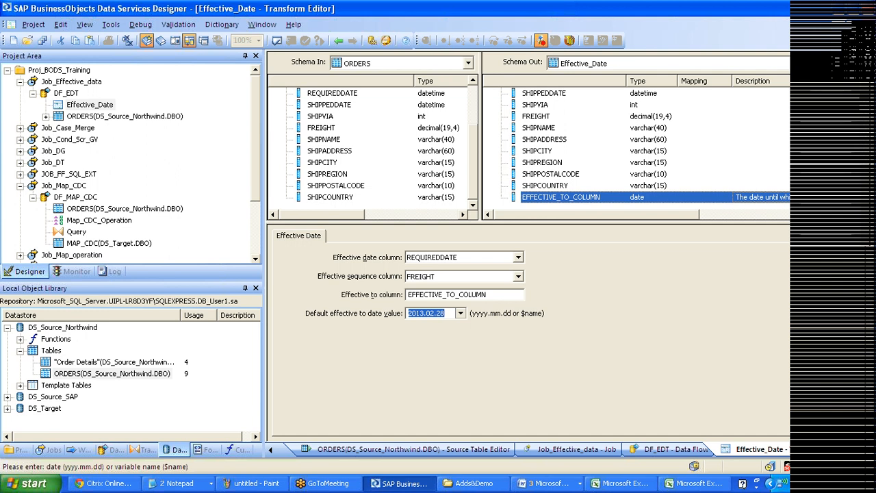
click(450, 278)
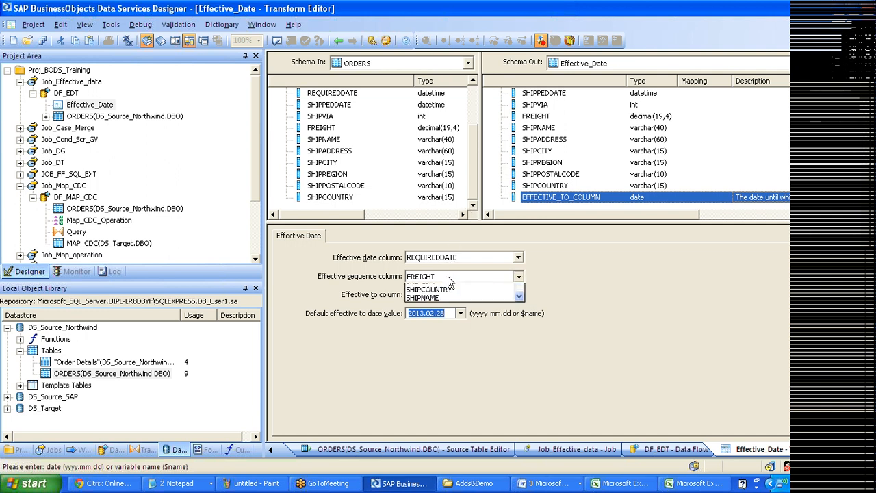
click(449, 277)
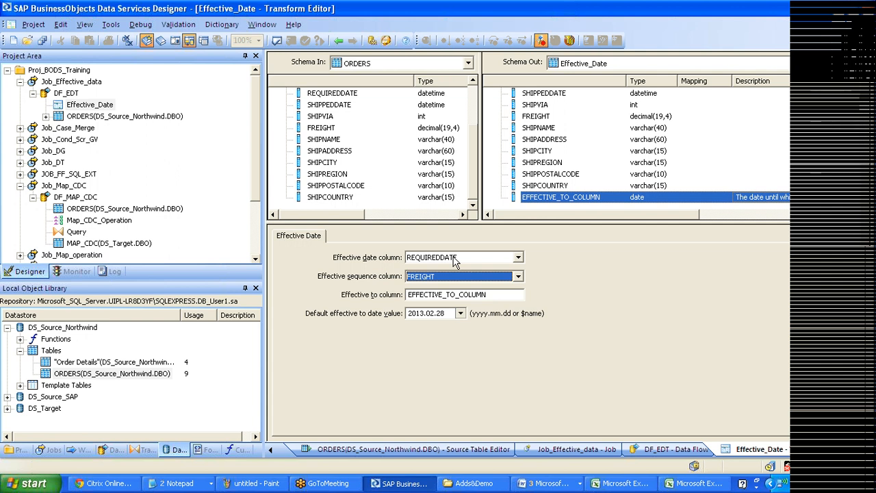
In DF_EDT, add a template table named EDT in datastore DS_Target as target and connect the Effective_Date transform to it.
click(337, 41)
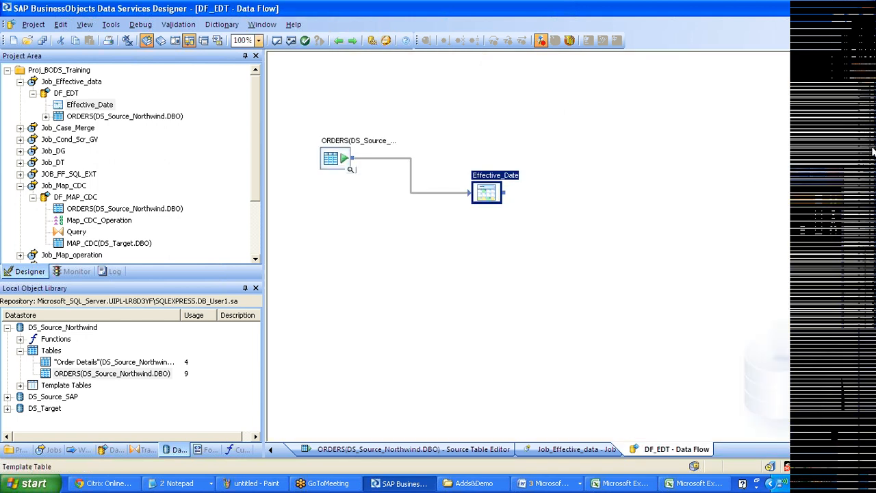
click(619, 216)
text(E)
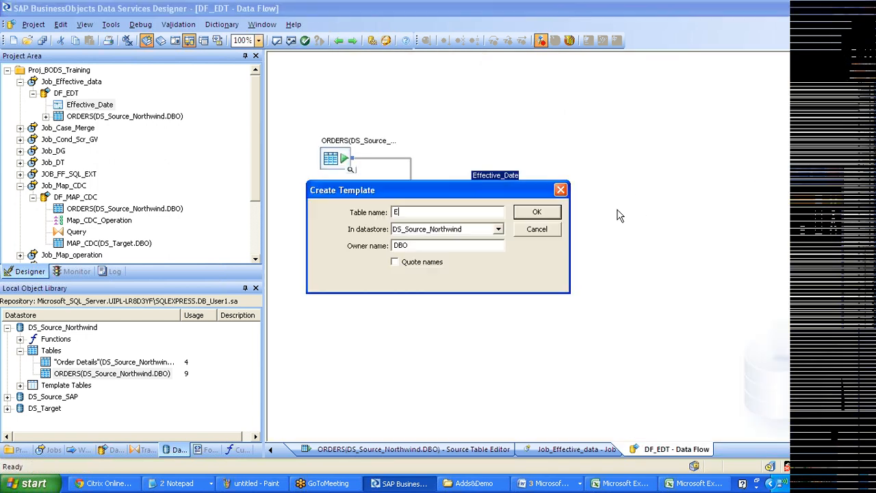
text(DT)
key(Tab)
key(Down)
key(Down)
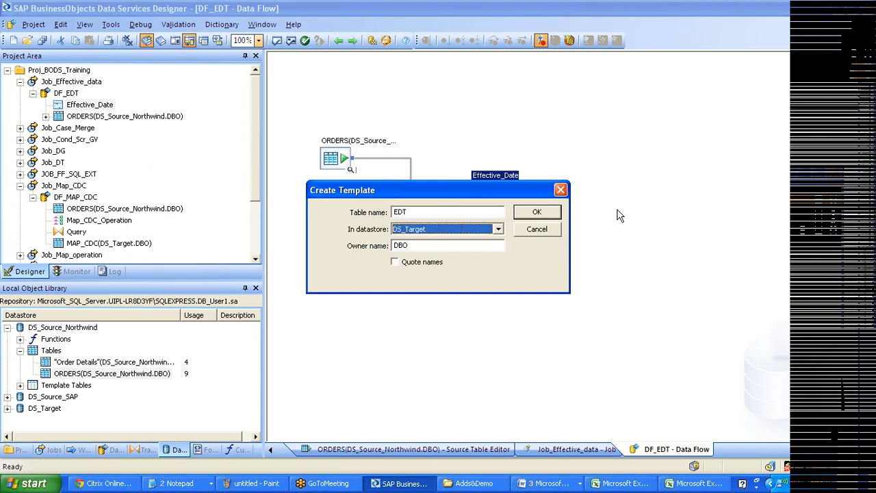
key(Return)
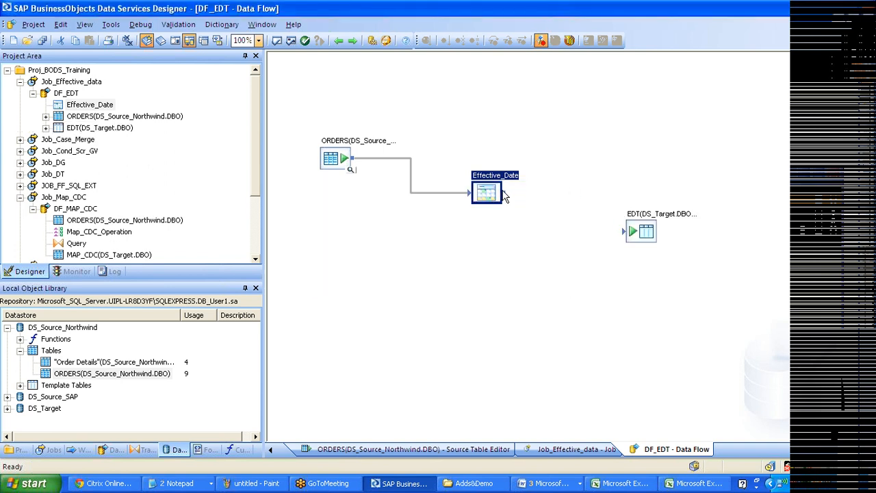
drag(504, 192, 623, 231)
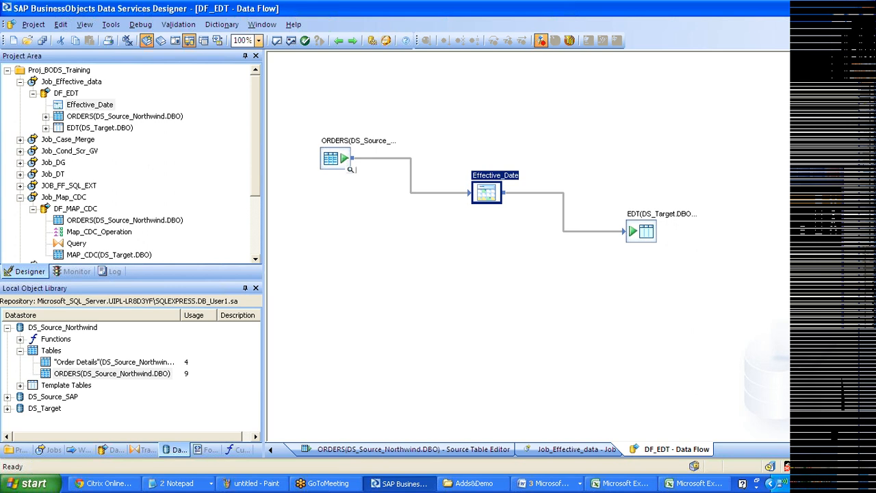
Execute Job_Effective_data, saving the changed job and data flow and accepting the default execution properties.
click(100, 85)
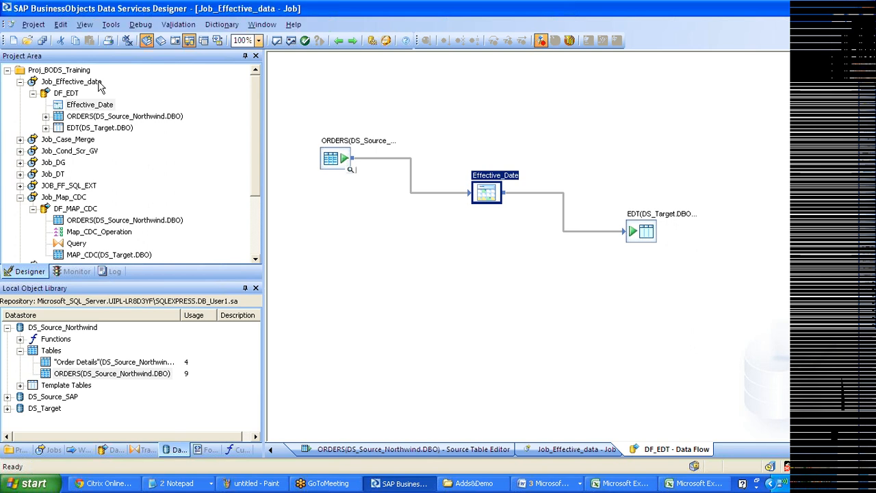
right_click(99, 82)
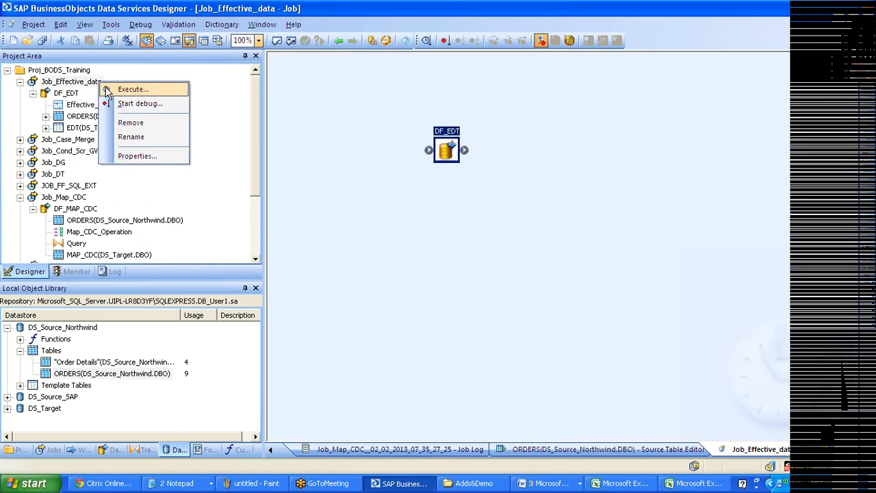
click(110, 89)
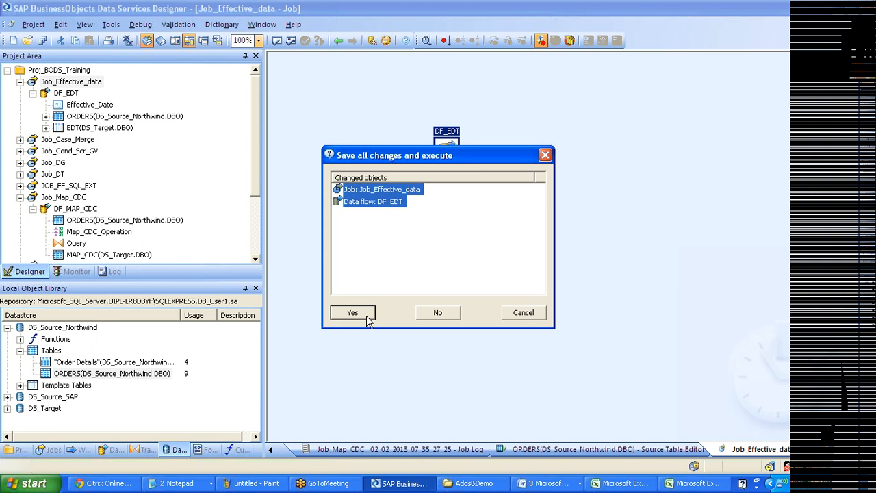
click(366, 313)
click(510, 394)
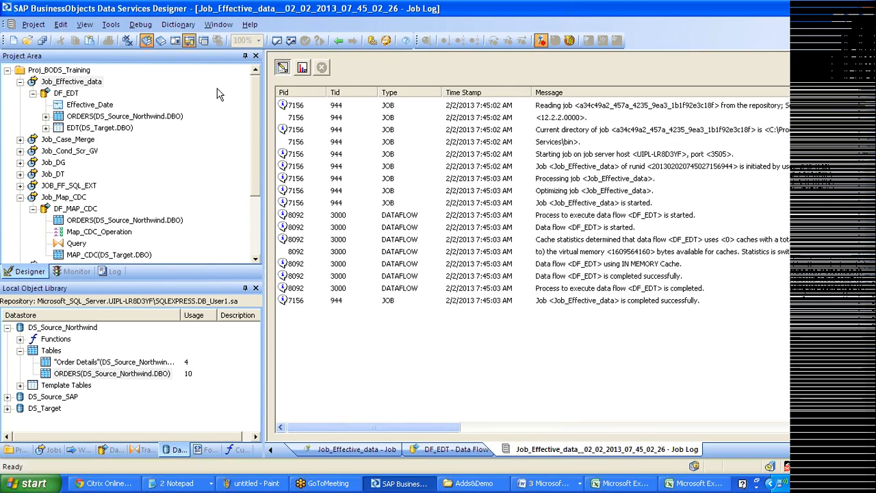
View the data of the EDT target table in DF_EDT and examine its effective-to column alongside the order columns.
click(68, 94)
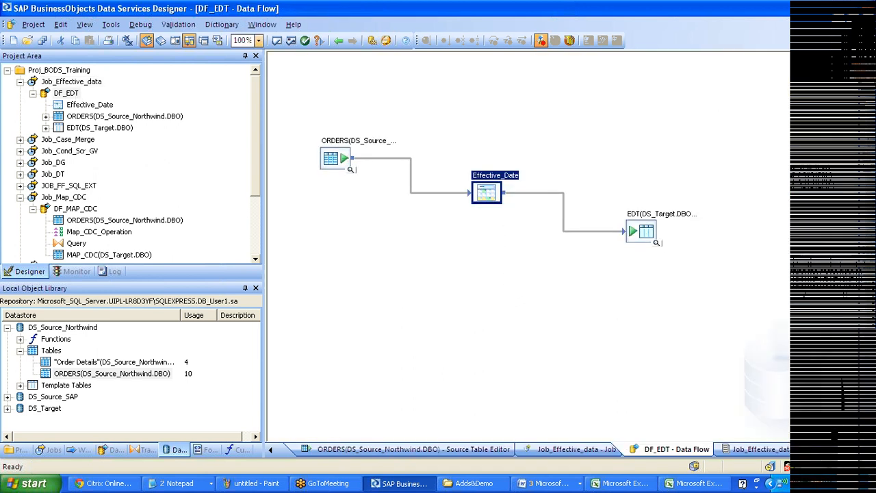
click(655, 242)
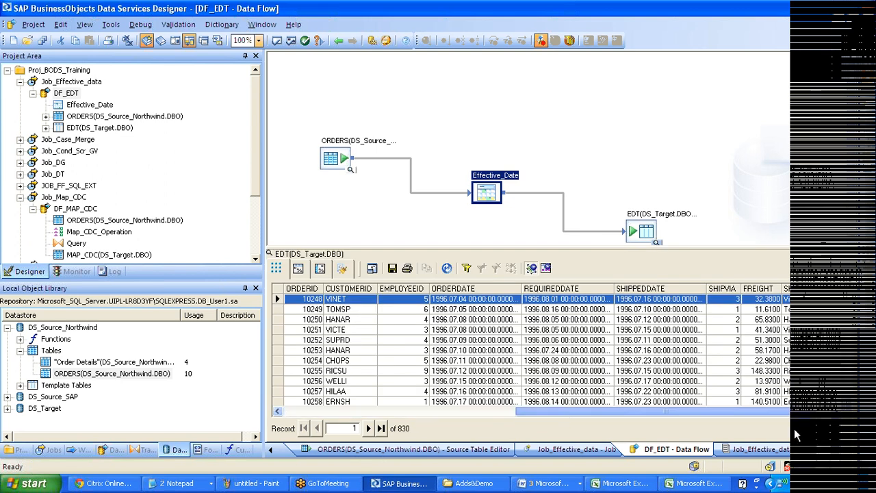
drag(793, 429, 809, 425)
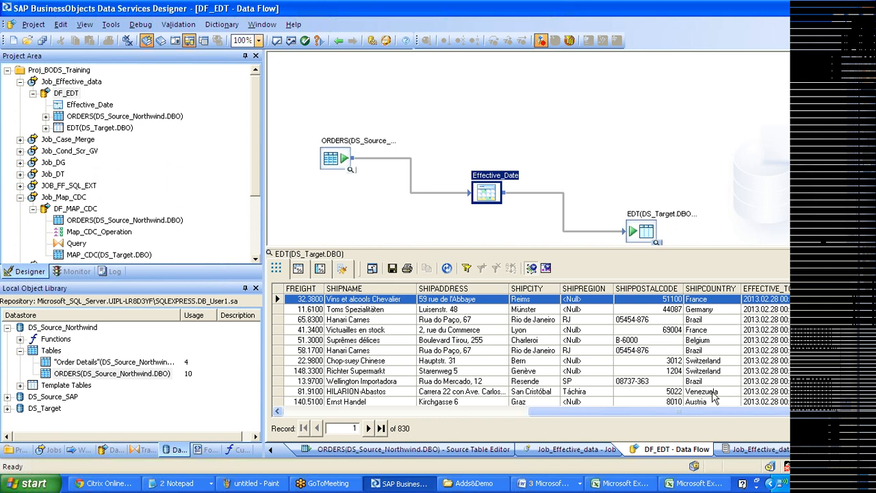
drag(710, 407, 487, 417)
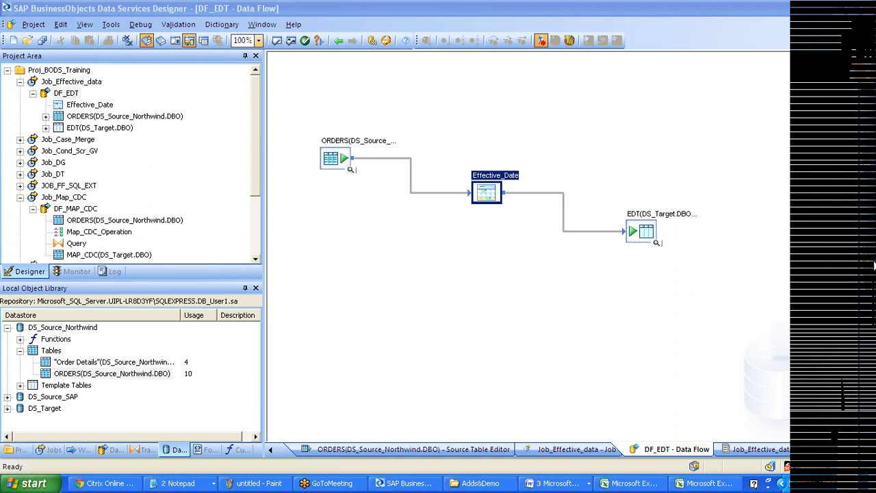
Look through the Data Integrator transforms, pointing out History_Preserving, Key_Generation and Table_Comparison.
click(147, 451)
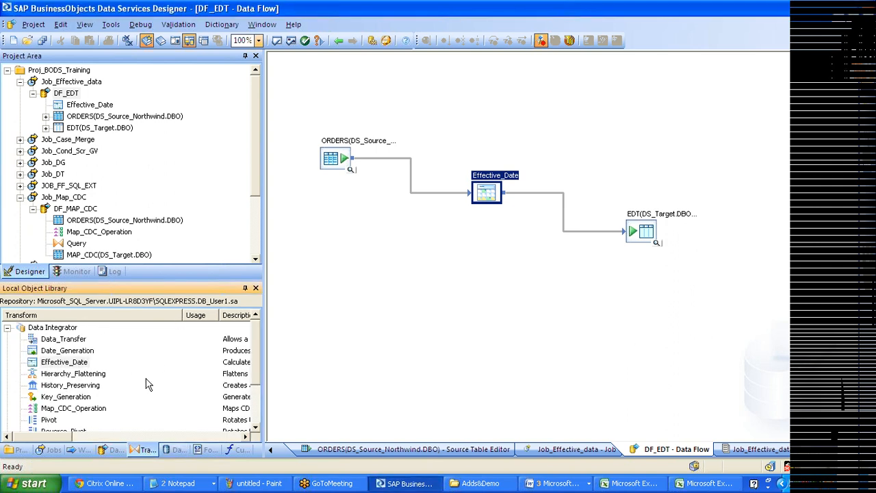
click(72, 386)
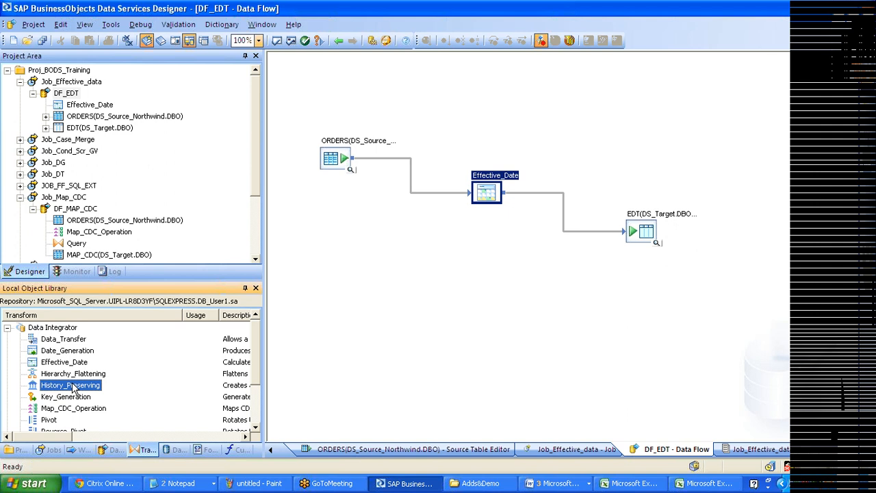
click(77, 399)
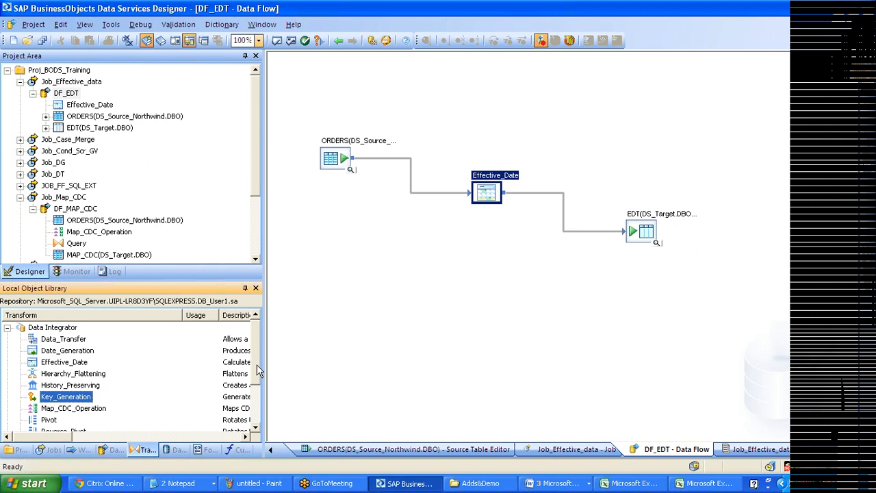
drag(257, 366, 257, 388)
click(63, 408)
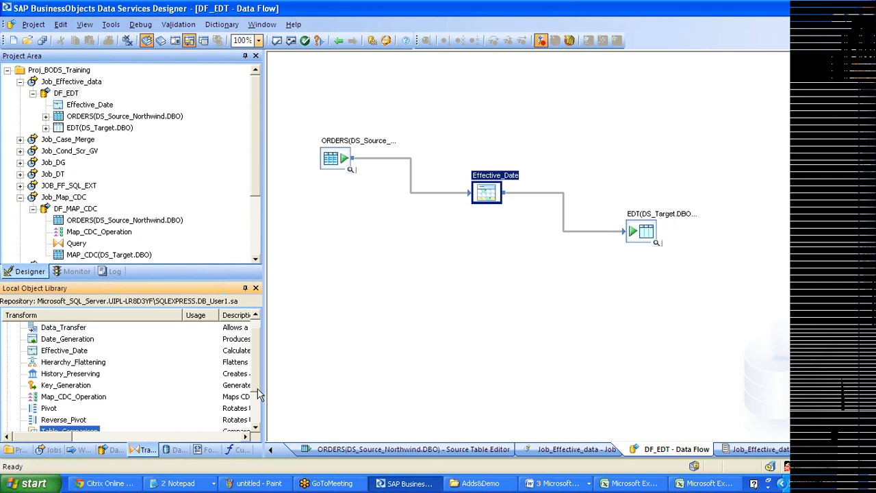
Collapse DF_EDT and Job_Effective_data in the project tree and select the Key_Generation transform.
click(32, 95)
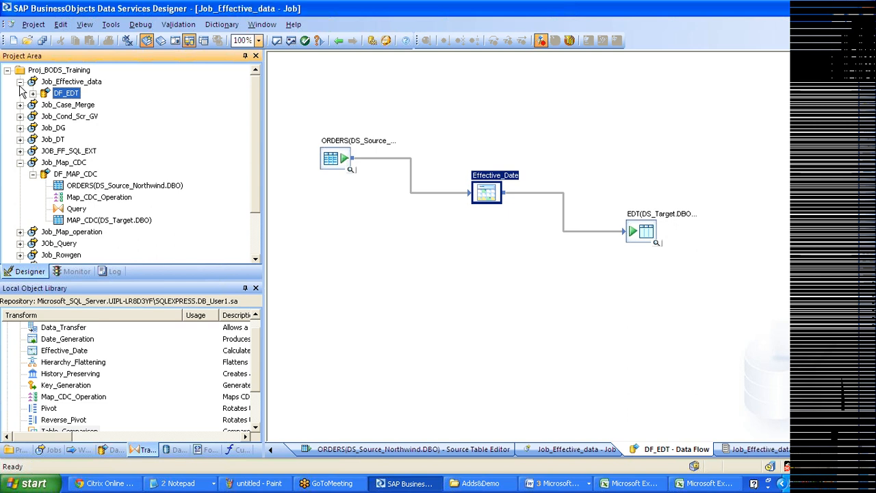
click(20, 82)
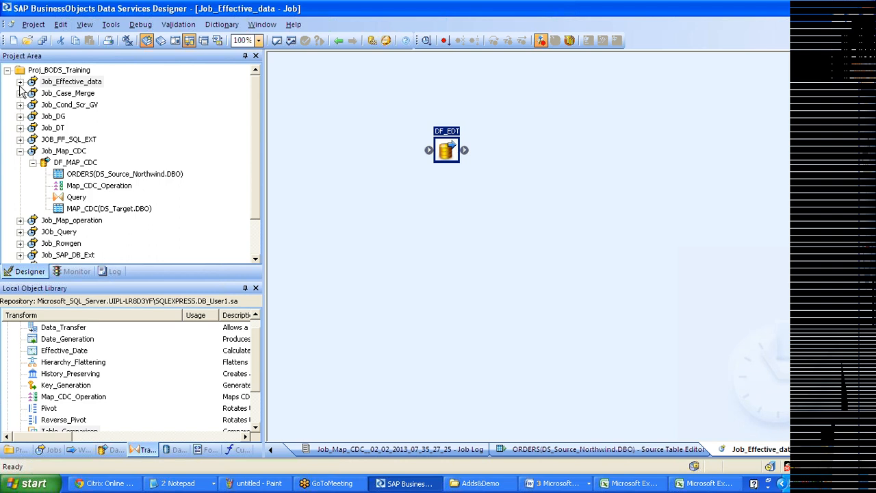
click(61, 387)
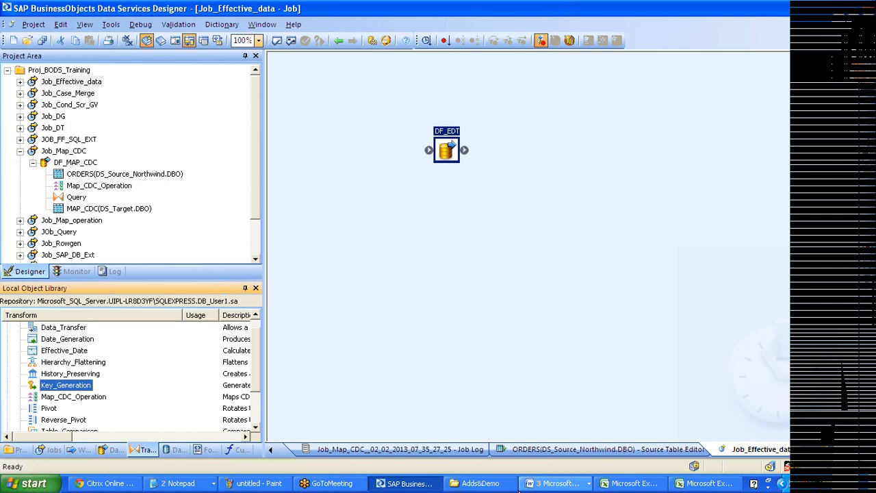
Switch to Word's 17_History Preserving.docx and read the transform's description and example data flow.
click(547, 488)
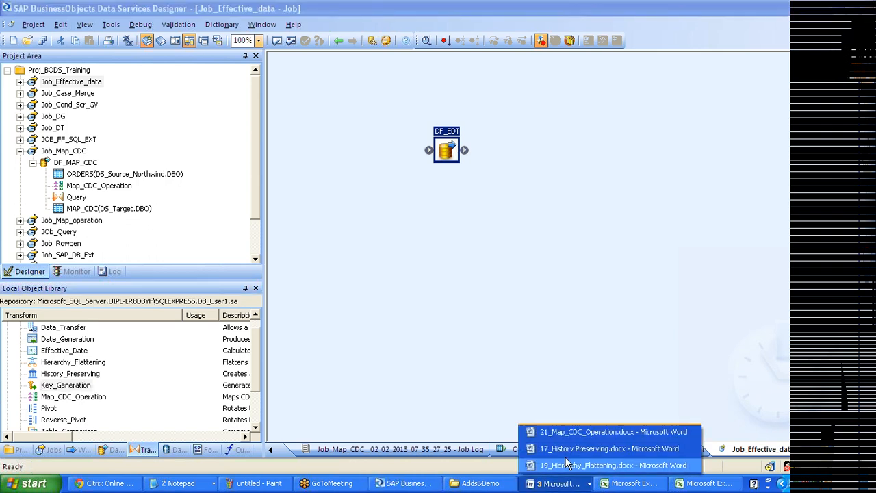
click(585, 457)
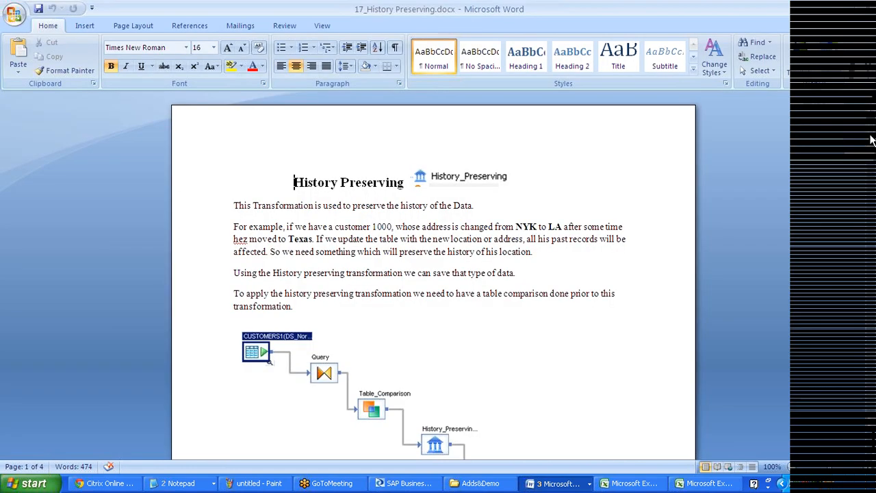
scroll(870, 156, down, 3)
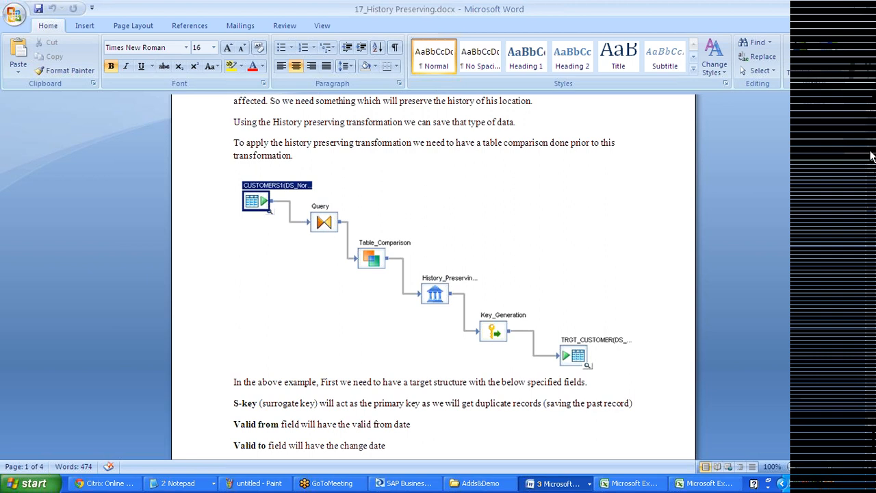
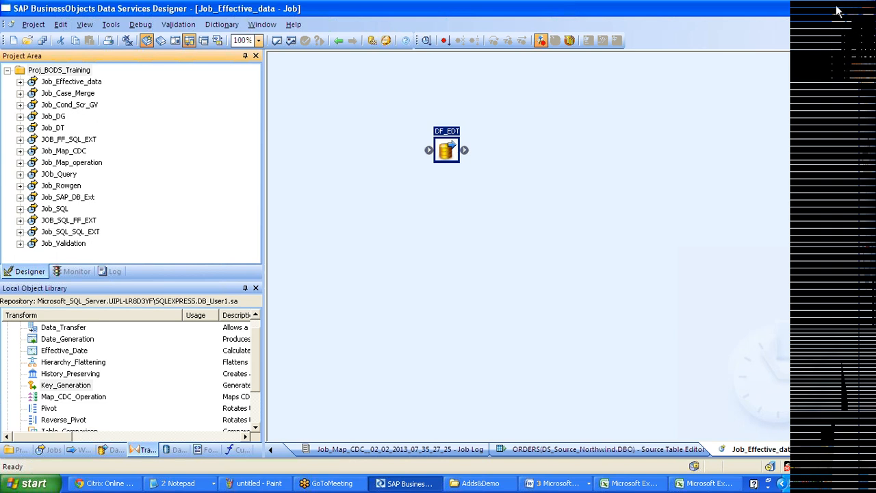
Restart the Data Services Designer, log in to the DB_User1 repository with the remembered credentials and get past the Reset Users dialog.
key(alt+Tab)
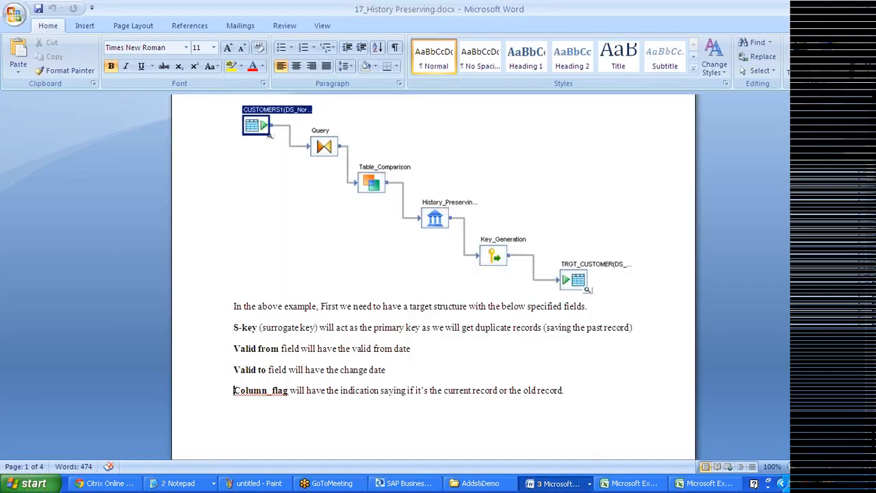
right_click(397, 483)
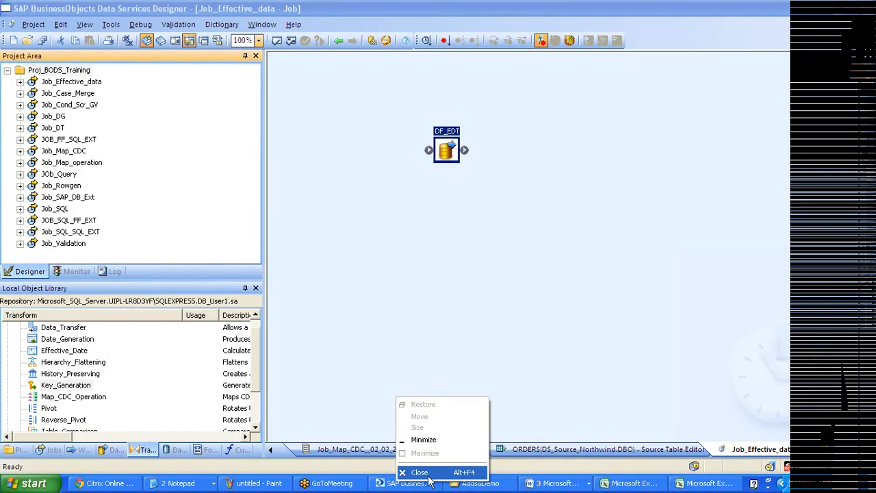
click(428, 478)
click(464, 302)
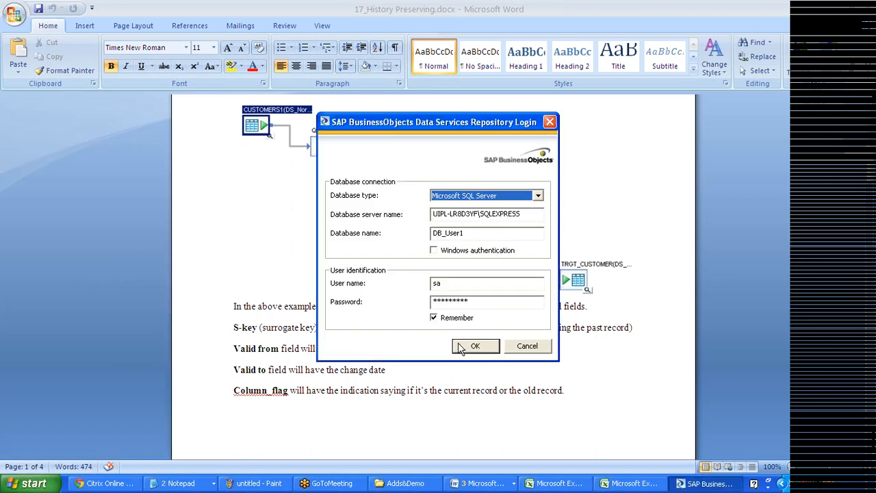
click(475, 347)
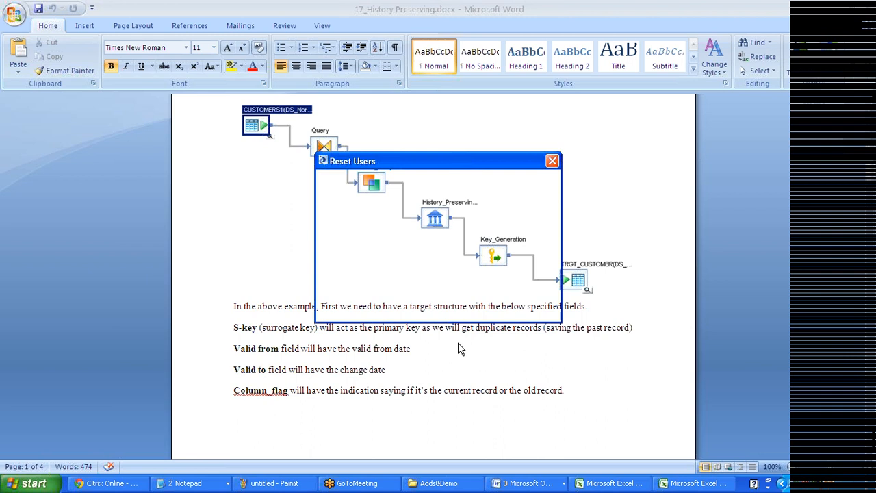
click(373, 305)
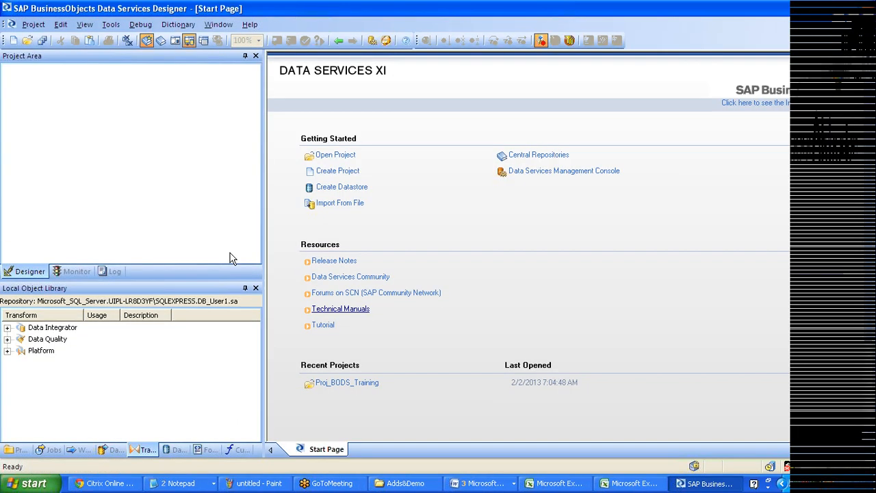
click(521, 306)
Open the Proj_BODS_Training project and add a new batch job named job_test.
click(15, 450)
double_click(48, 327)
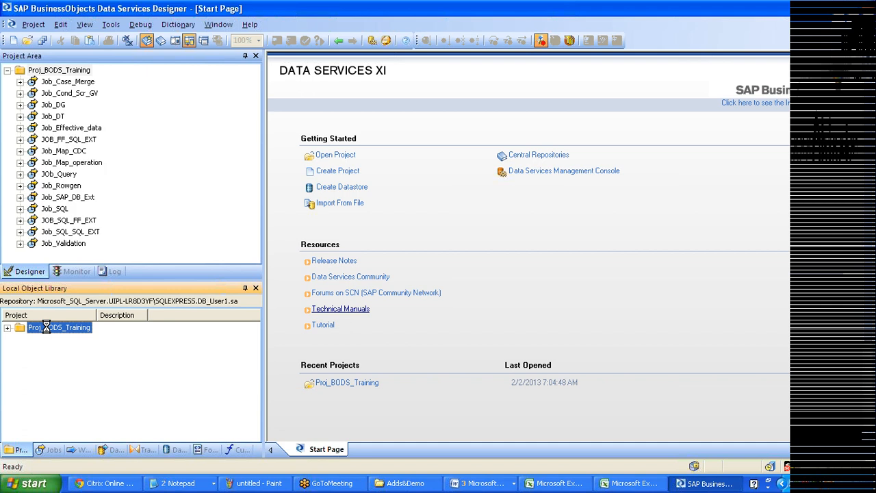
right_click(80, 70)
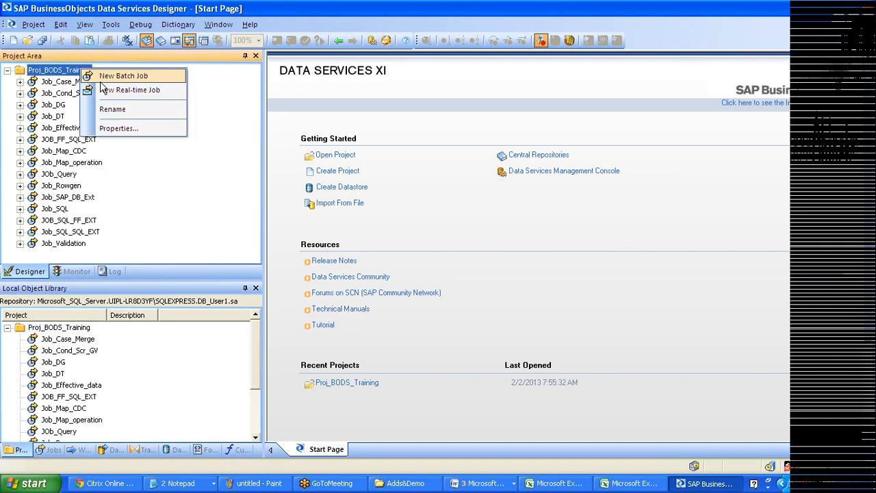
click(101, 80)
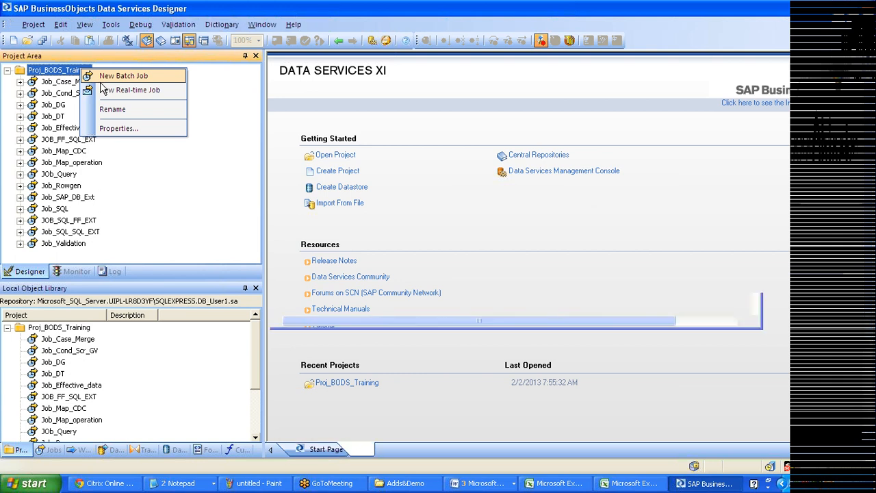
text(job_test)
key(Return)
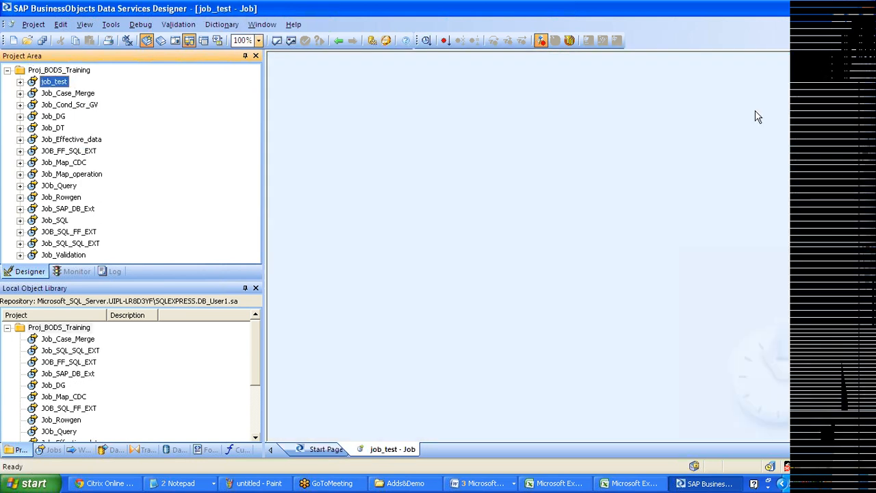
Add a data flow named DF_Test to job_test and open it for editing.
click(411, 154)
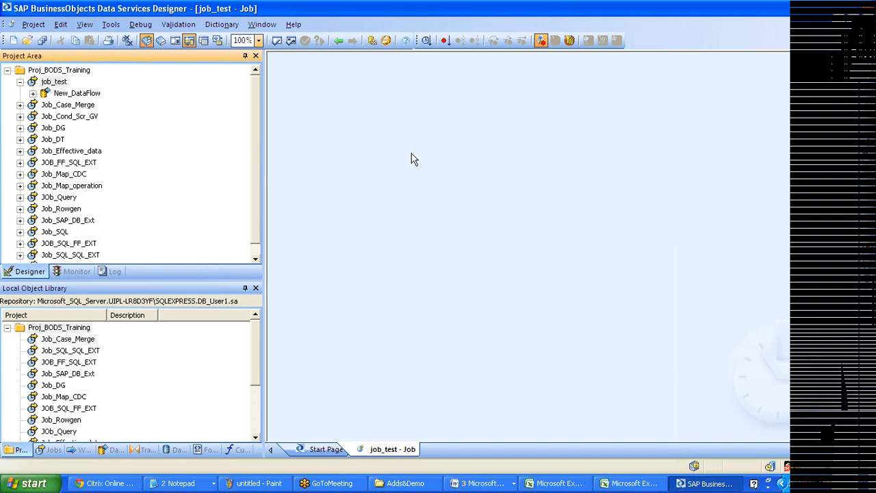
text(DF_Test)
key(Return)
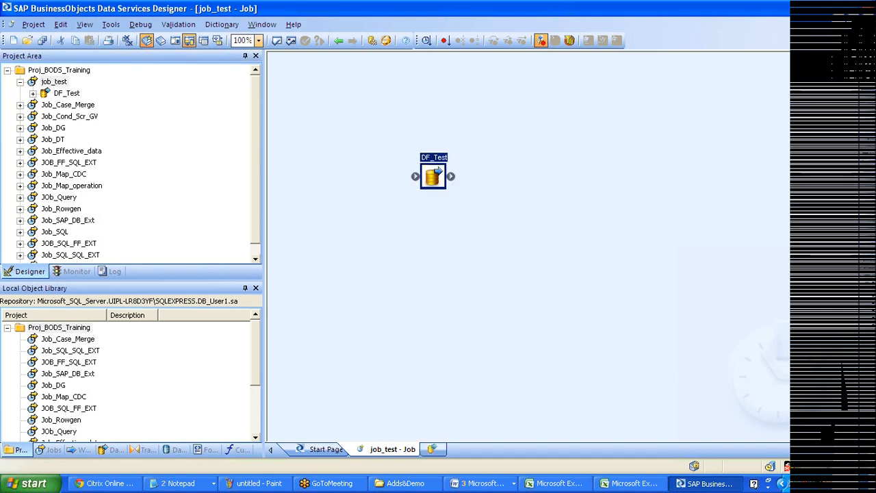
double_click(433, 177)
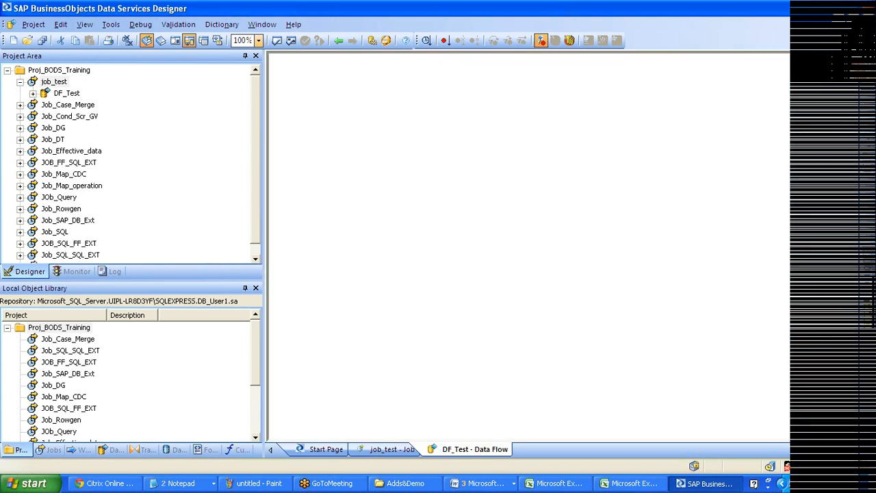
Place the ORDERS table from the DS_Source_Northwind datastore in DF_Test as the source.
click(174, 449)
click(20, 351)
drag(70, 374, 312, 126)
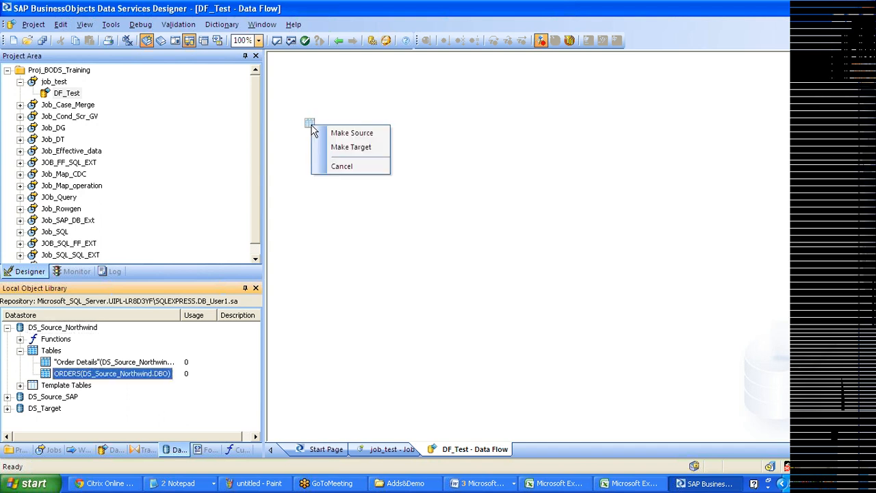
click(365, 136)
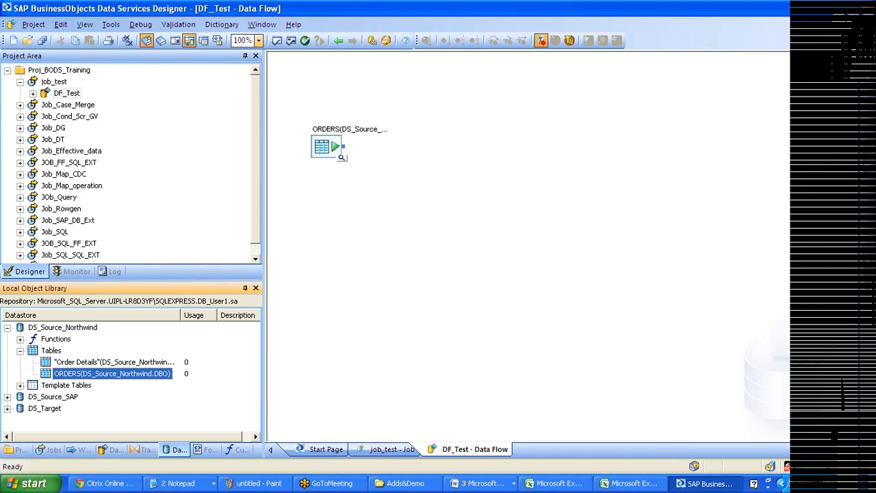
Add a template table named TEGT_ORDERS in the DS_Target datastore as the target of DF_Test.
click(719, 154)
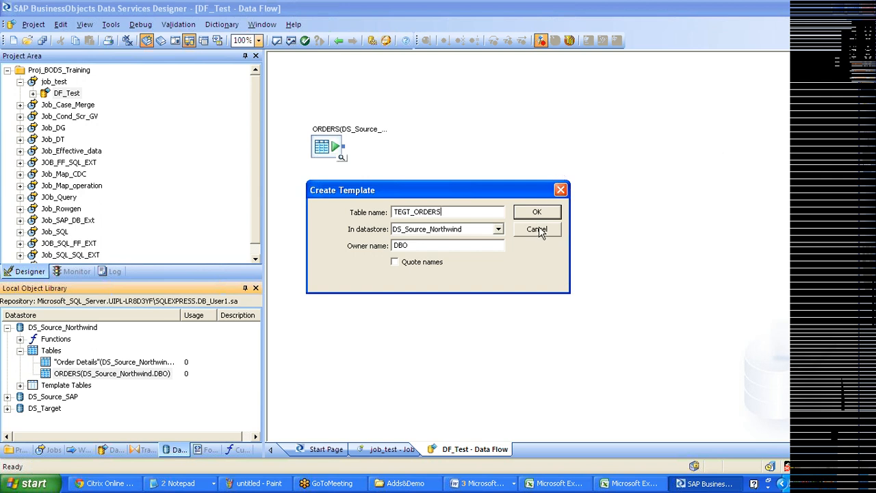
key(Tab)
key(Return)
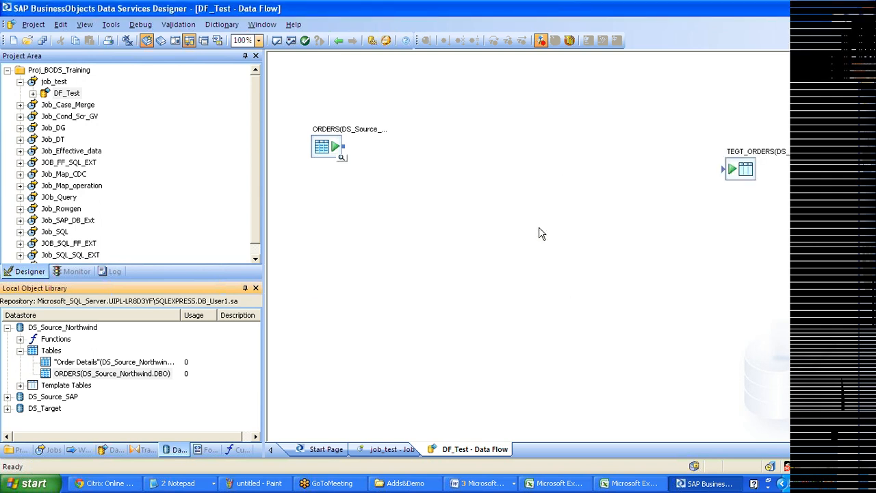
Insert a Query transform between ORDERS and TEGT_ORDERS and connect the source through it to the target.
click(863, 144)
click(445, 156)
drag(342, 146, 453, 172)
drag(752, 171, 709, 217)
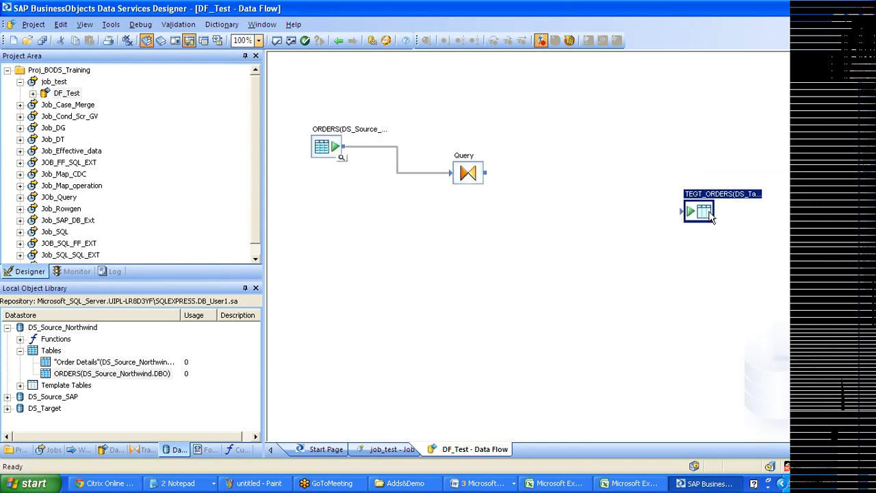
drag(485, 172, 680, 216)
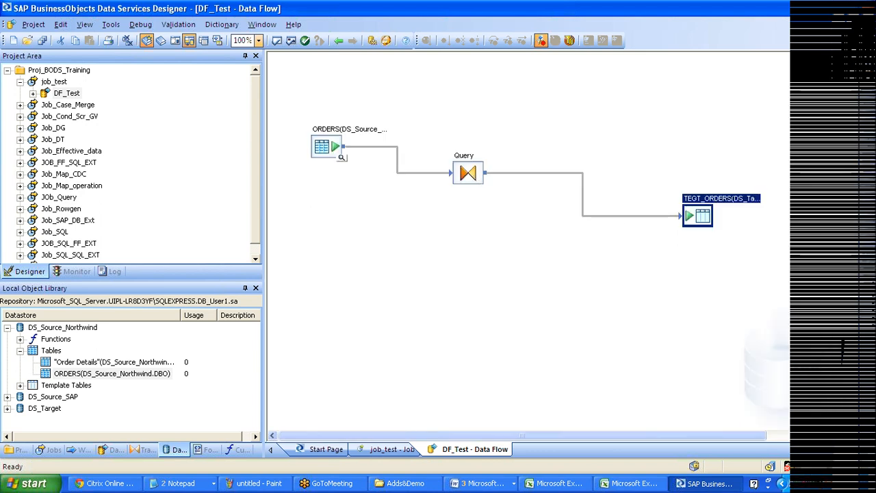
Open the Query transform and add an output column named S_Key with data type int.
double_click(468, 164)
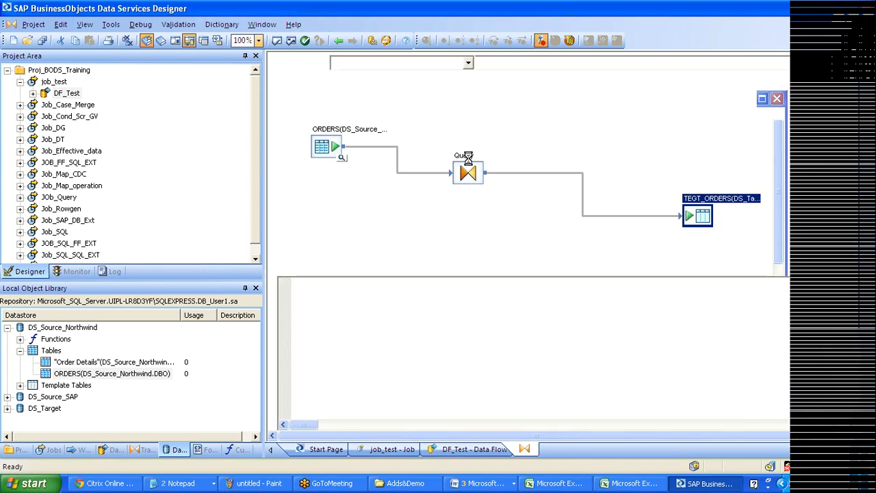
right_click(518, 93)
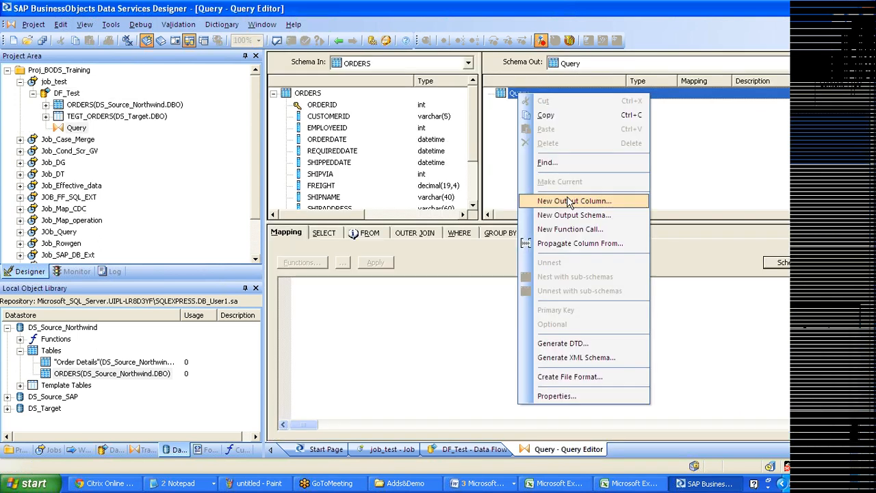
click(567, 201)
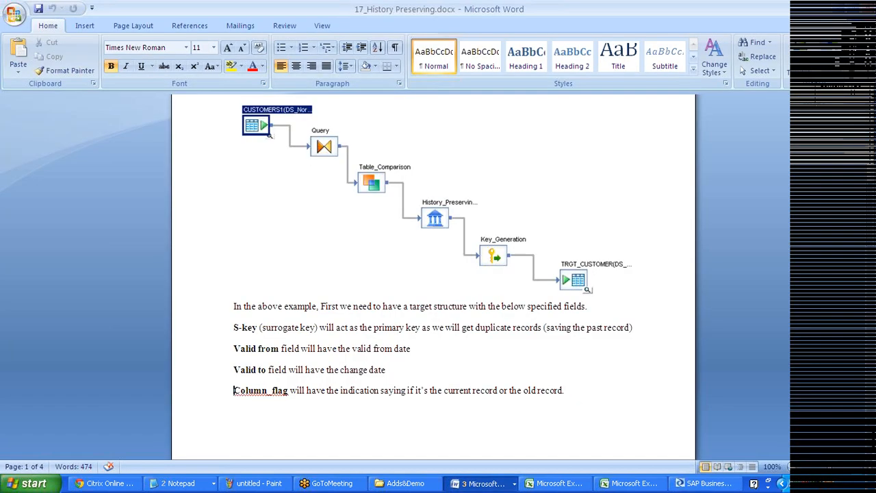
text(S_Key)
key(Tab)
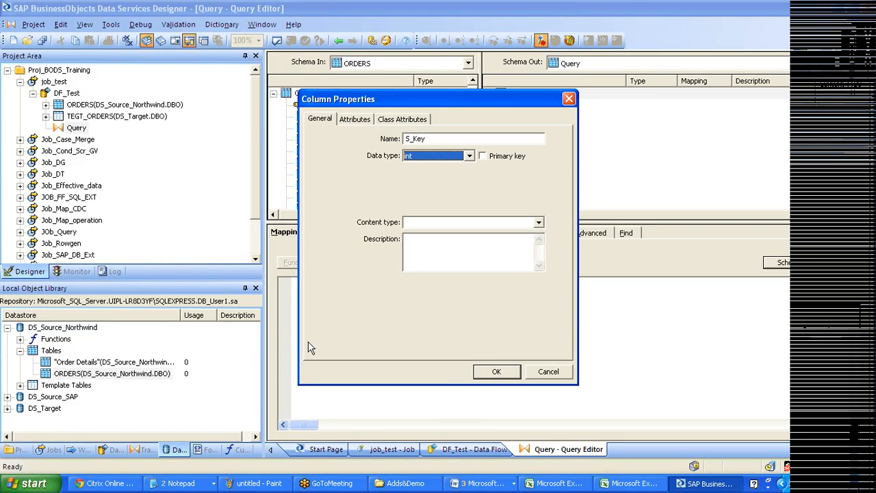
key(Return)
Check the required target fields in the Word document and add a Valid_from output column of type date to the Query.
key(alt+Tab)
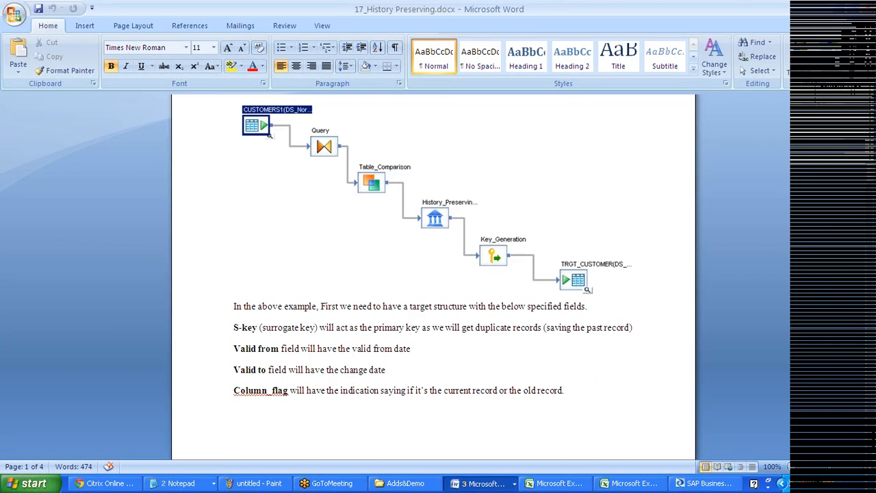
key(alt+Tab)
right_click(518, 94)
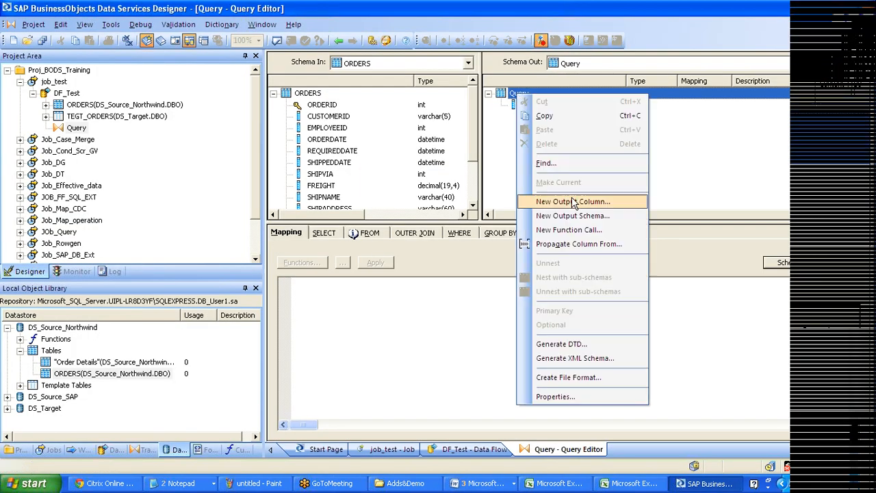
click(574, 201)
text(Valid_from)
key(Tab)
key(d)
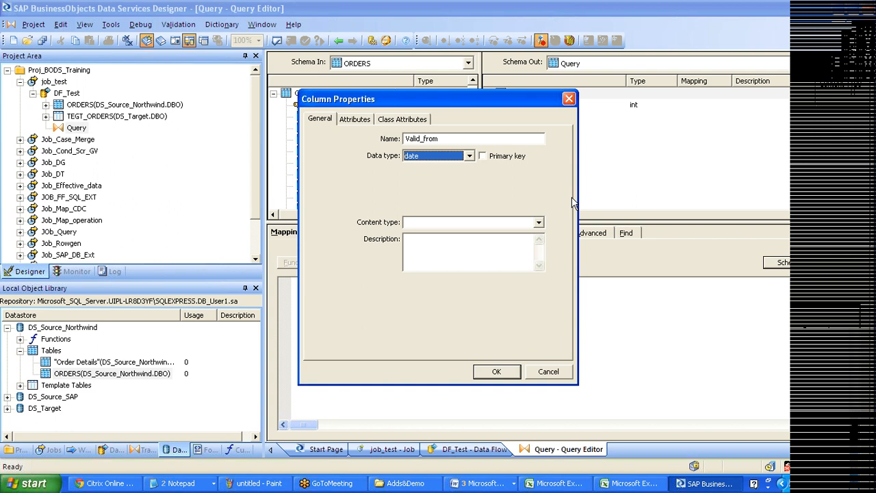
key(Return)
Consult the Word document's field list again and add a valid_to output column of type date to the Query.
key(alt+Tab)
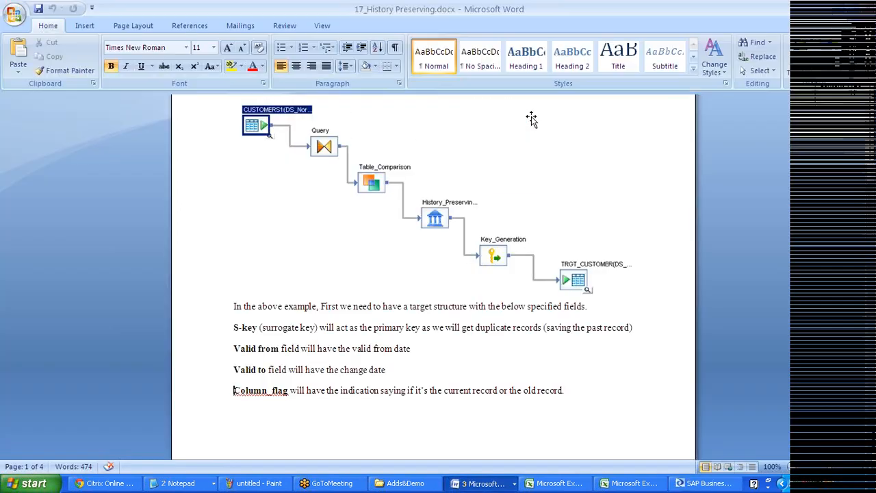
key(alt+Tab)
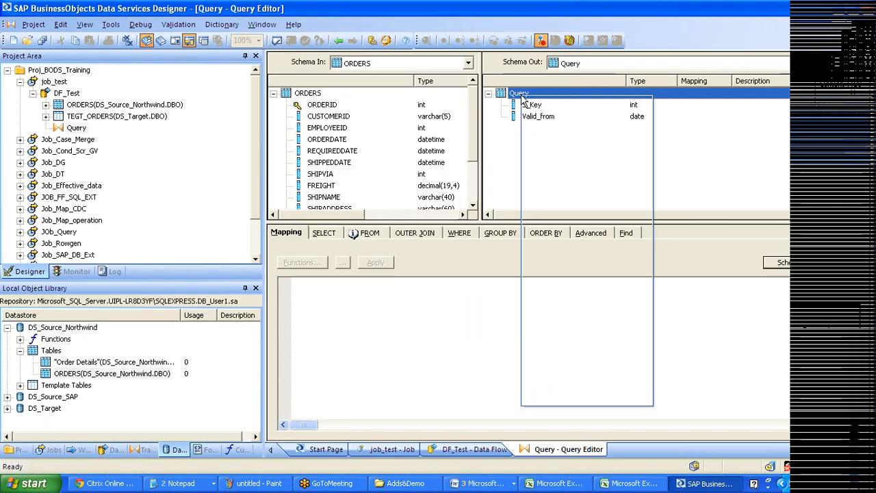
right_click(521, 96)
click(596, 203)
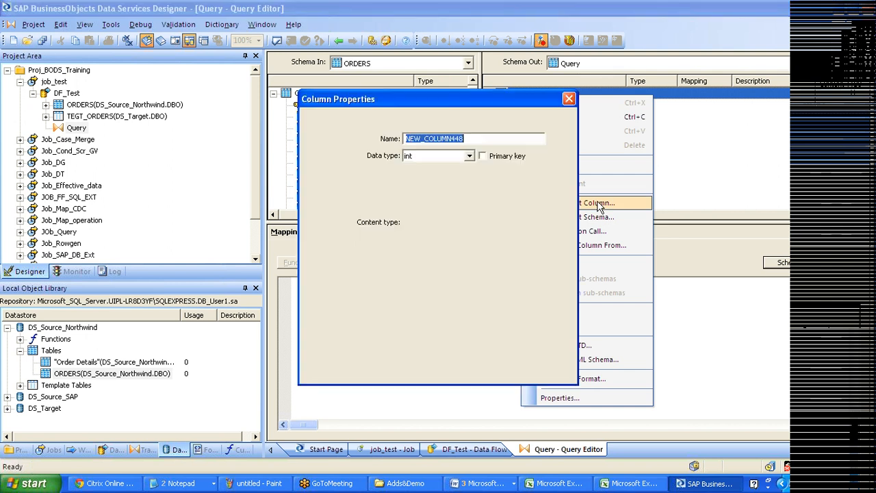
text(valid_)
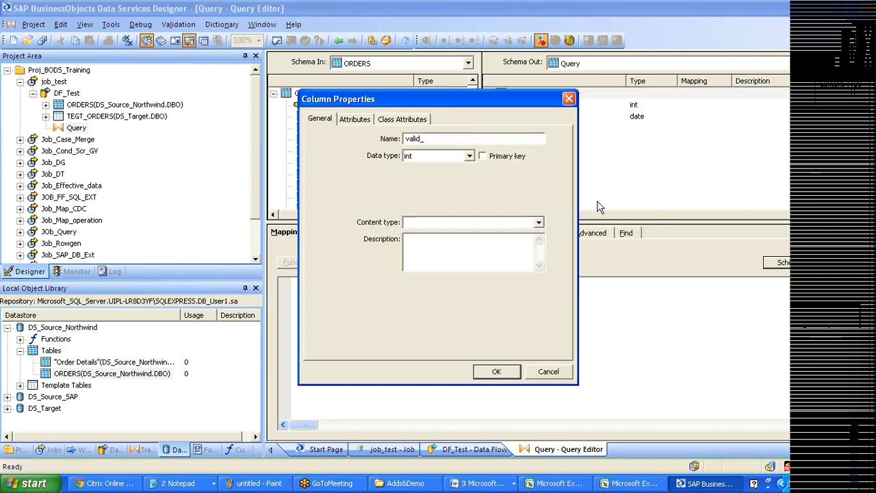
text(to)
key(Tab)
key(d)
key(Return)
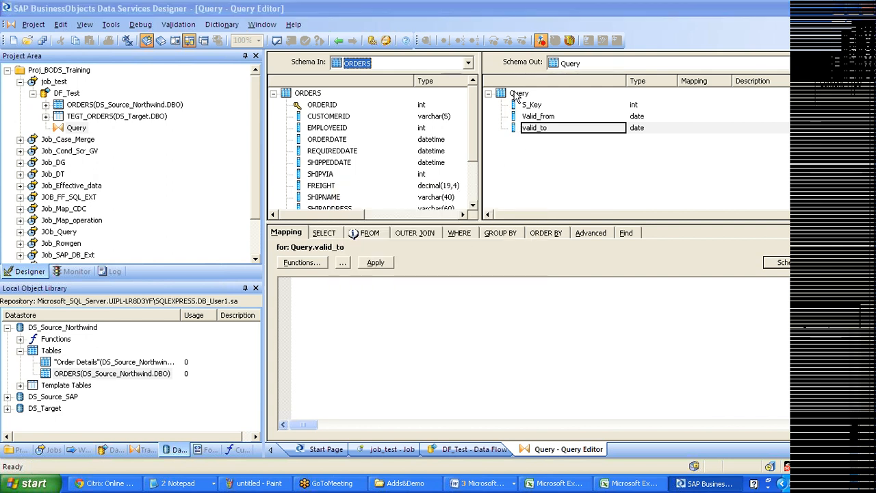
Add an output column named column_flag to the Query with data type varchar and length 1.
key(alt+Tab)
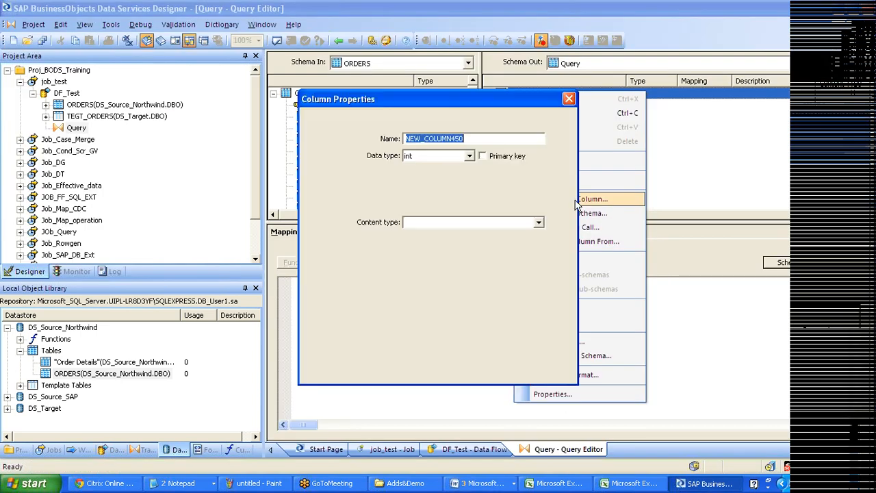
text(column_flag)
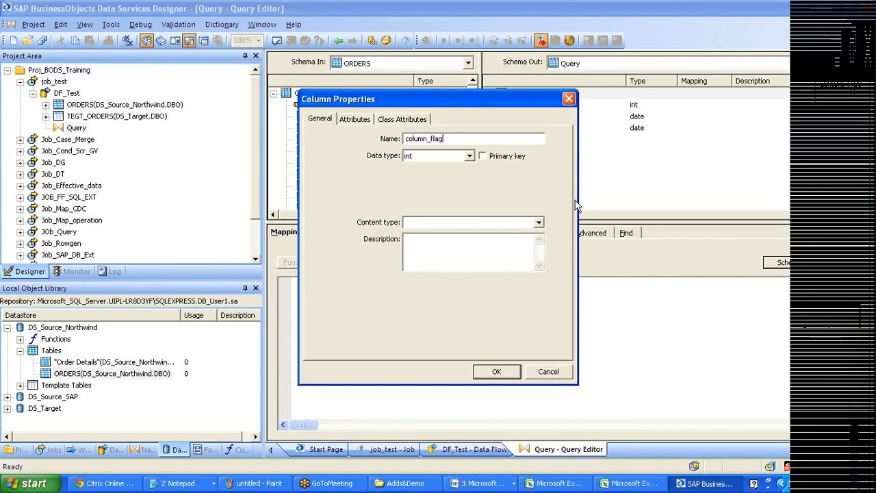
key(Tab)
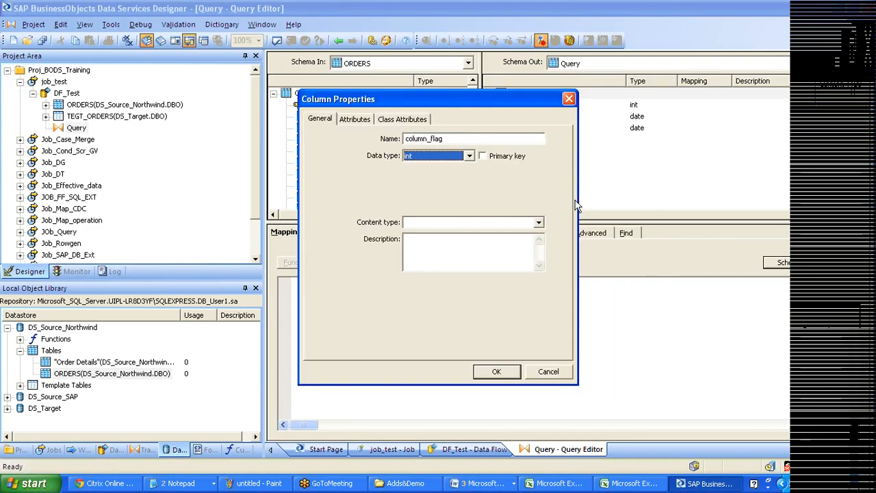
key(v)
key(Tab)
key(Tab)
text(1)
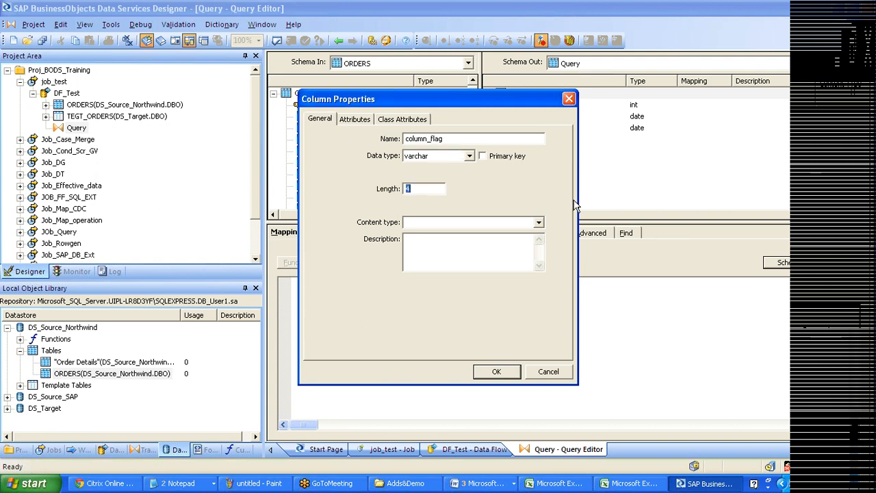
key(Return)
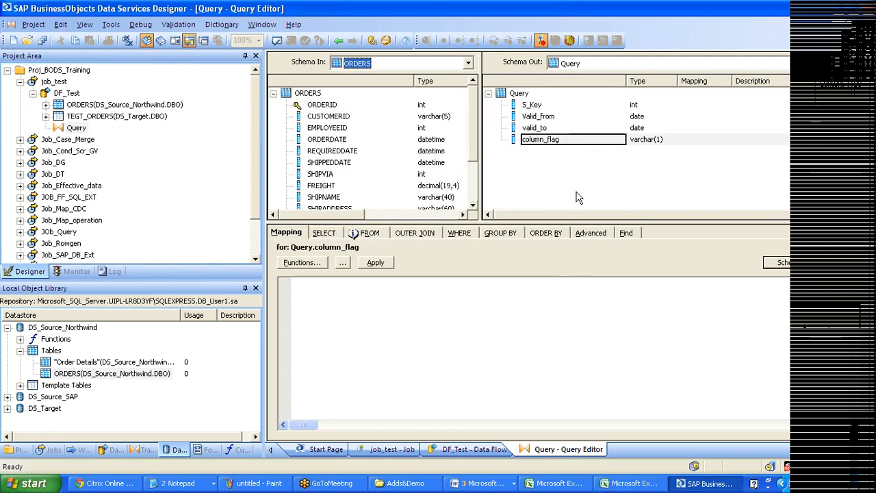
Map the Query output columns S_Key, Valid_from, valid_to and column_flag each to an empty string ''.
click(526, 105)
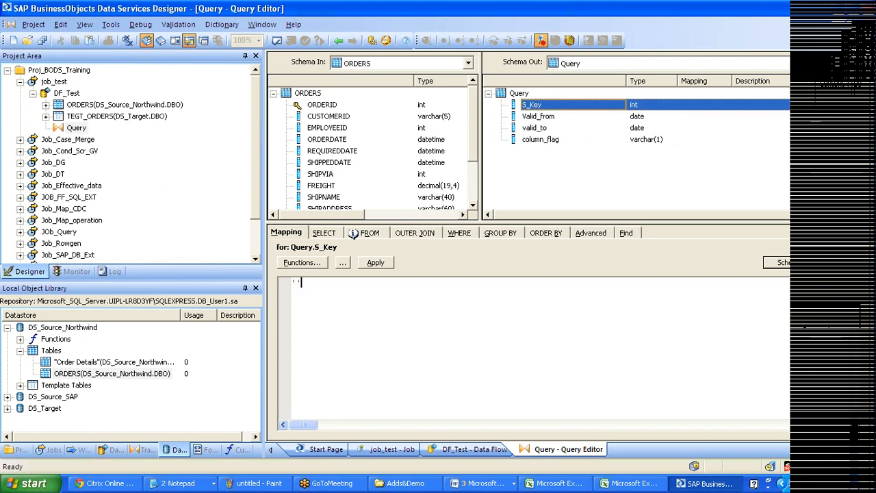
click(539, 116)
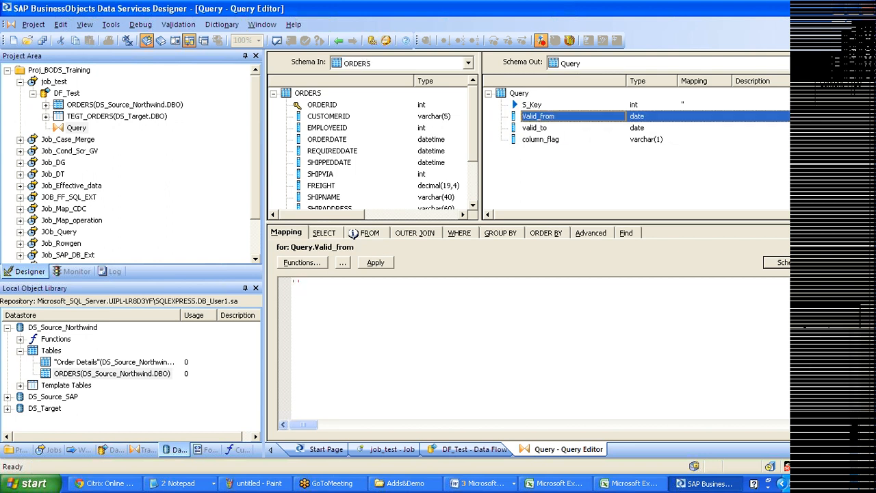
text('')
click(538, 129)
text('')
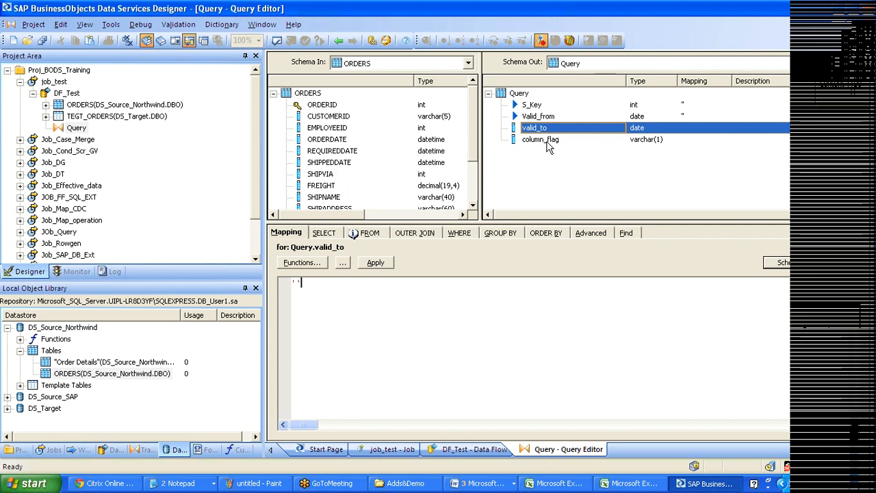
click(546, 141)
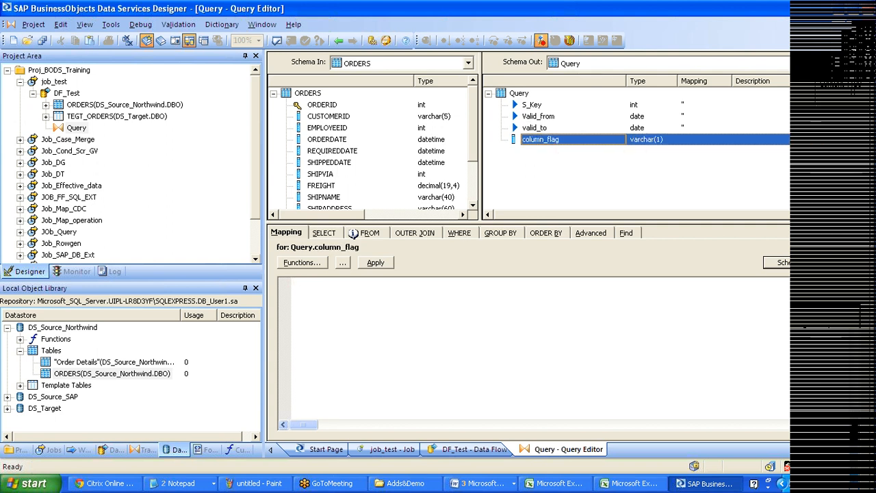
click(533, 183)
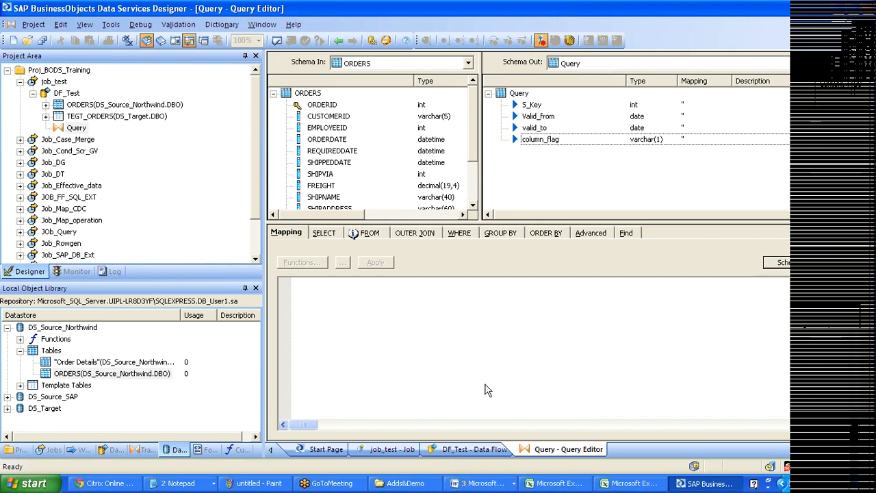
Switch to 17_History Preserving.docx in Word and review the example target structure and the SQL for truncating the table and adding the skey primary key.
click(504, 483)
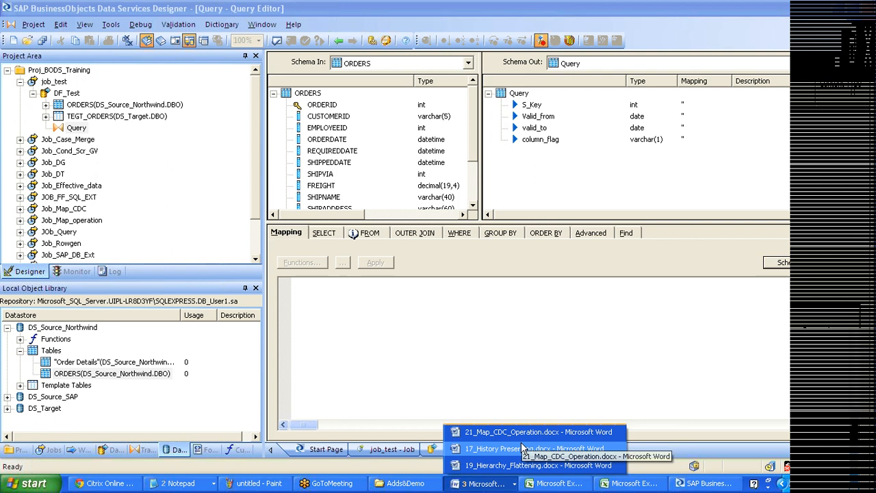
click(522, 450)
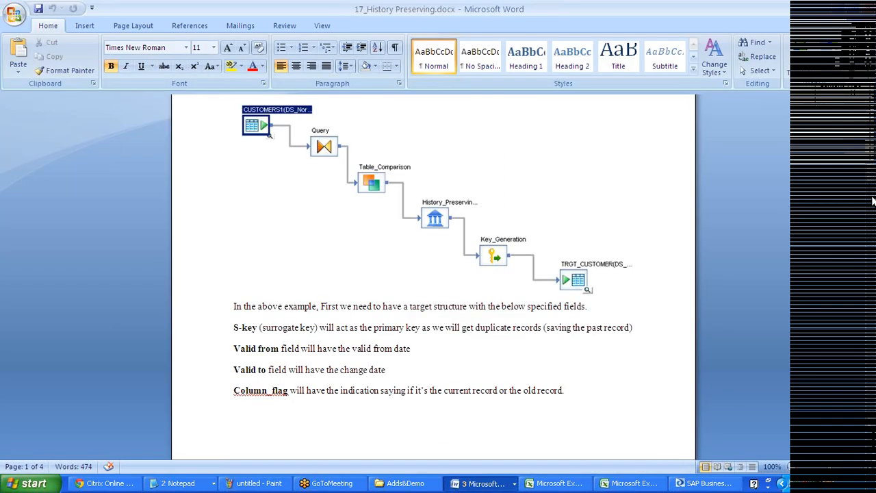
scroll(173, 383, down, 10)
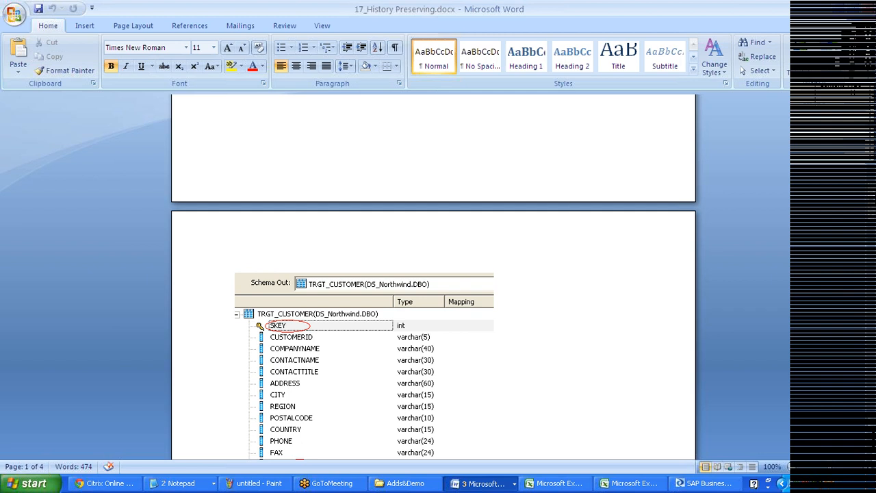
key(alt+Tab)
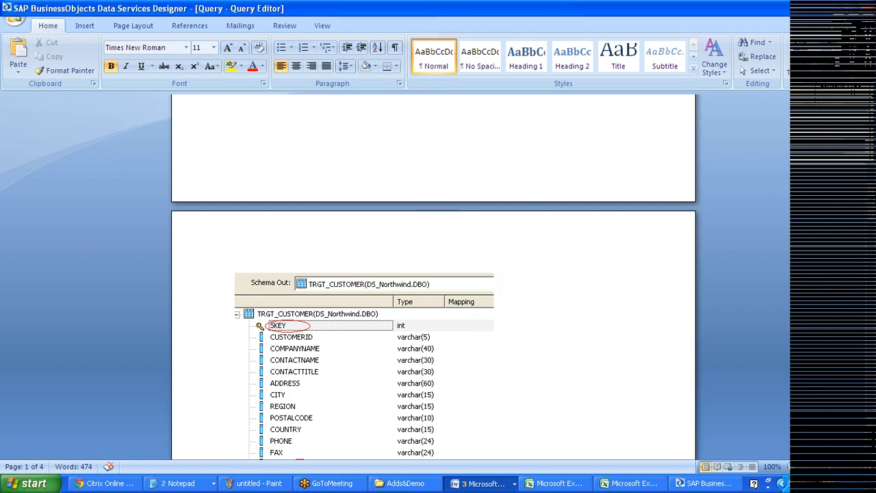
key(alt+Tab)
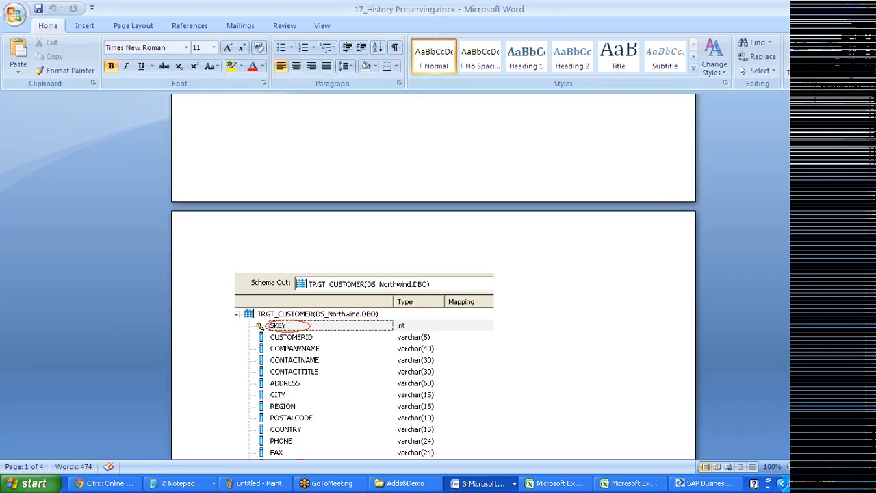
scroll(868, 240, down, 10)
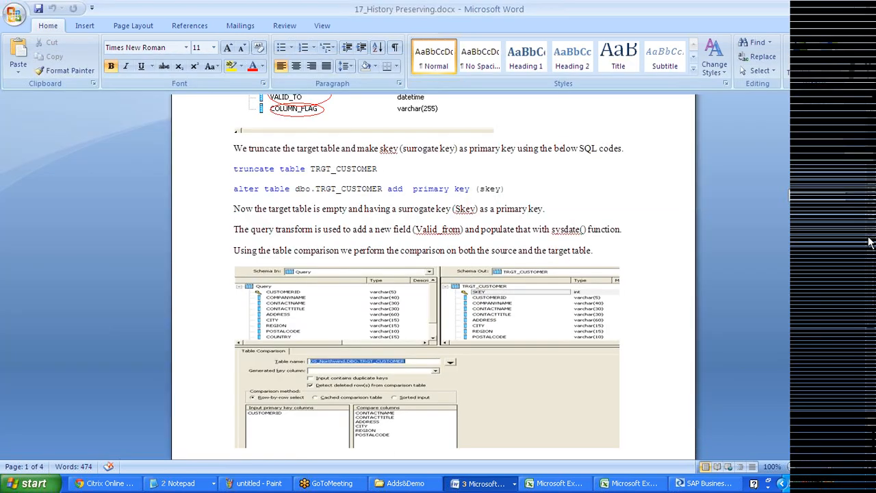
scroll(868, 240, up, 1)
drag(234, 231, 365, 217)
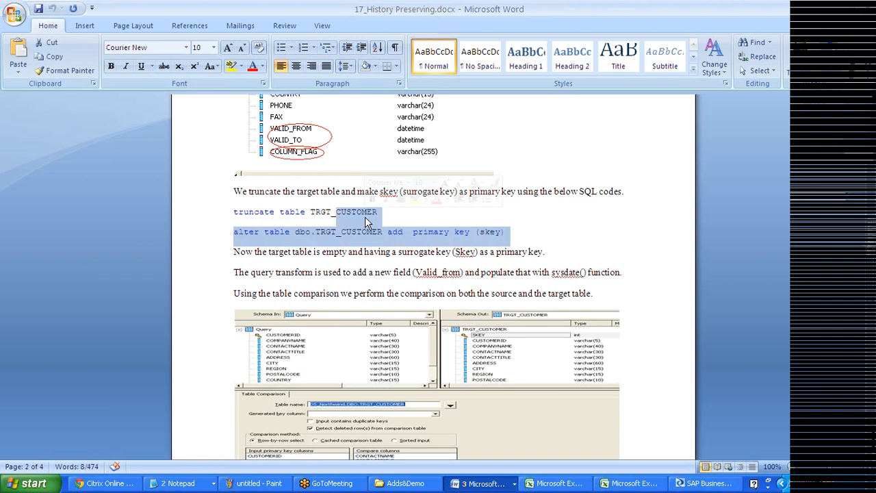
Switch to Data Services Designer, validate the DF_Test data flow and open the query column behind the first validation error.
key(alt+Tab)
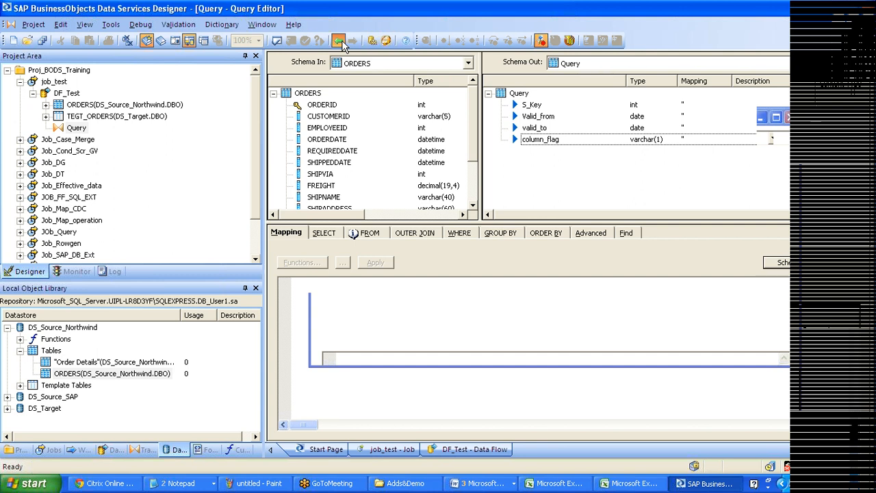
click(339, 41)
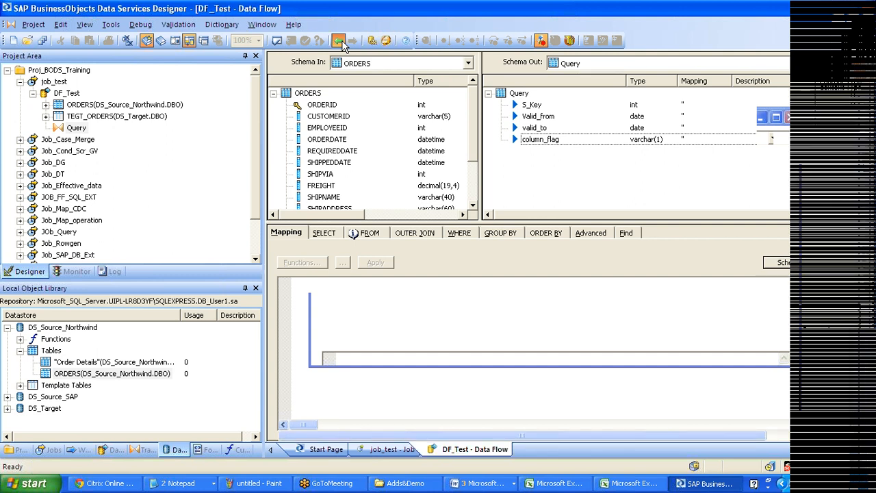
click(286, 43)
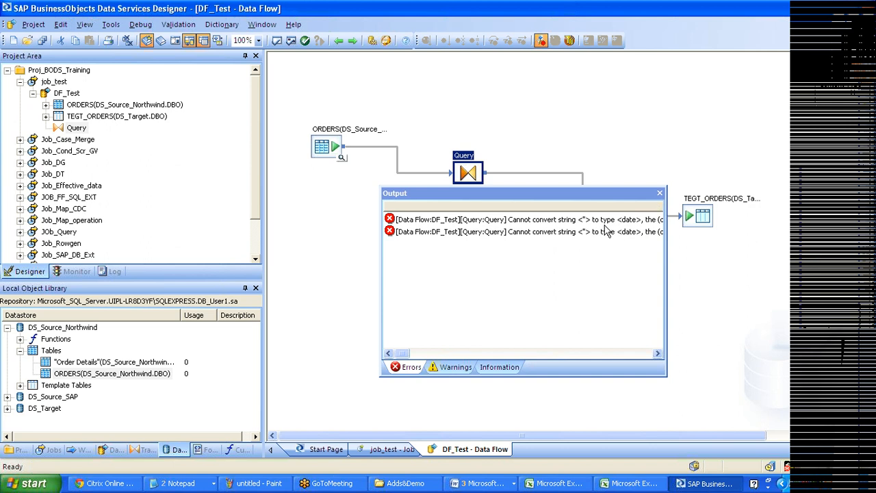
click(604, 223)
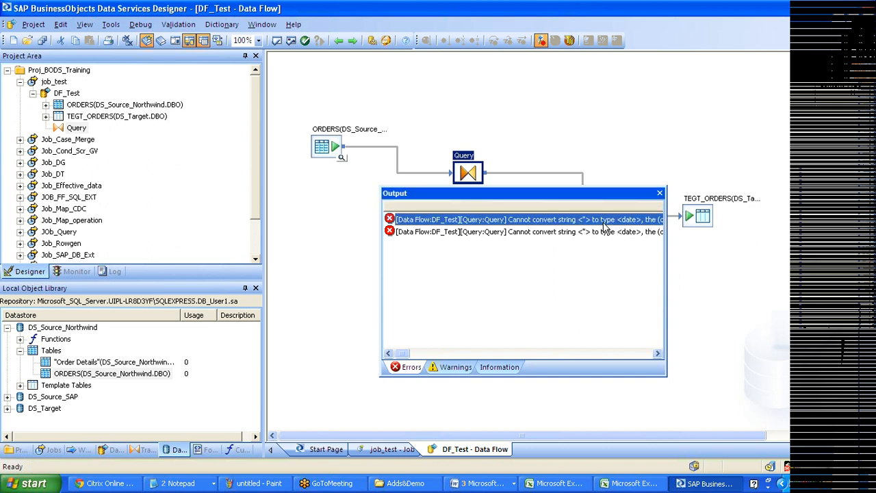
double_click(603, 223)
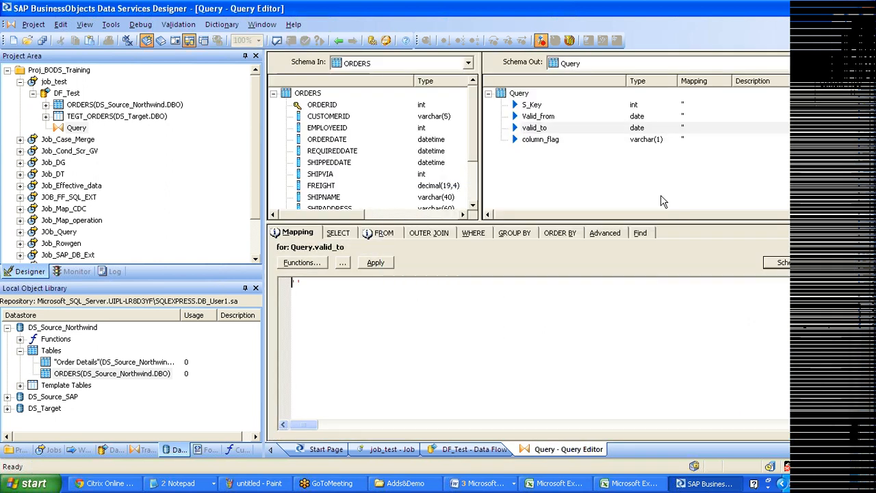
Set the mapping of the valid_to and Valid_from output columns in the Query transform to sysdate().
key(ctrl+a)
text(sy)
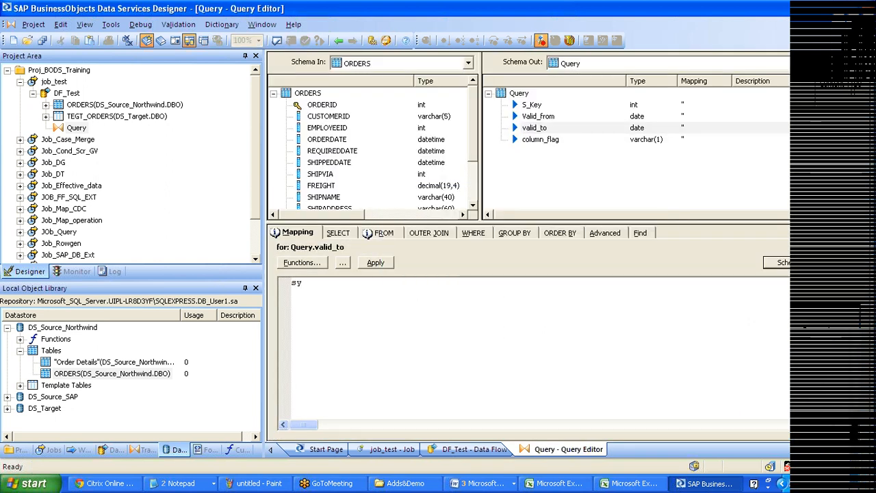
text(sdate( ))
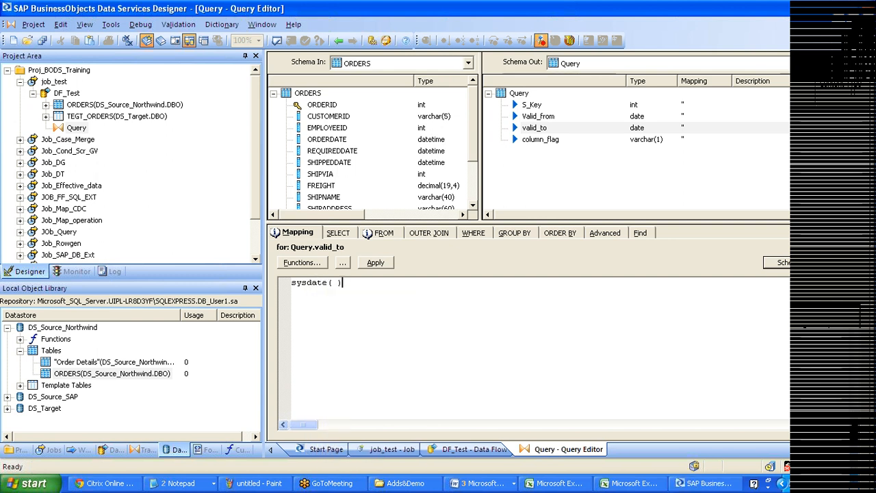
click(539, 117)
key(ctrl+a)
text(sysdate())
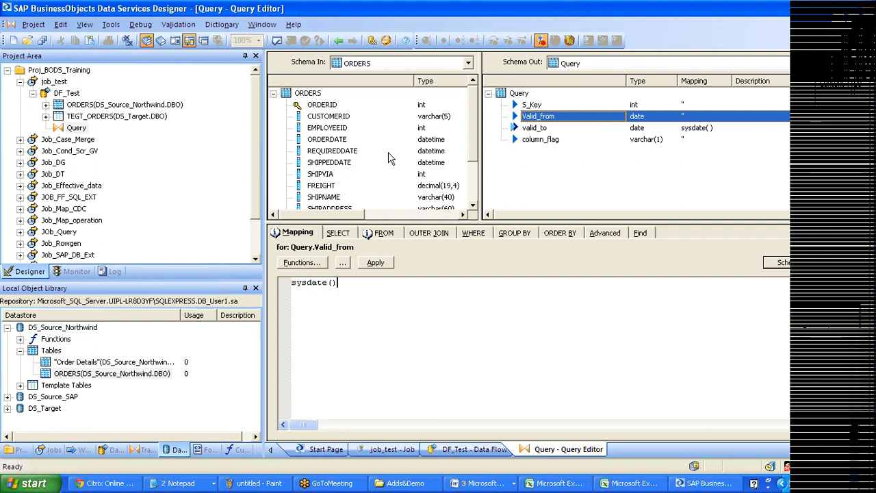
click(527, 192)
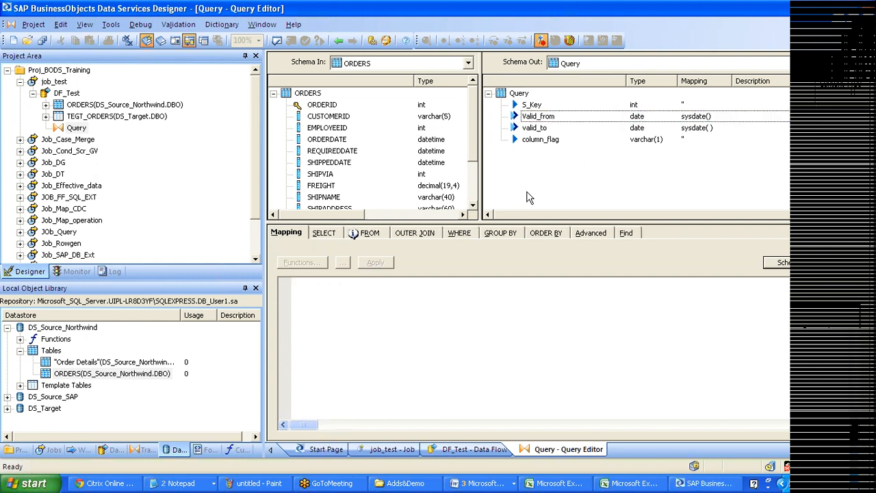
Return to the DF_Test data flow and execute job_test.
click(338, 41)
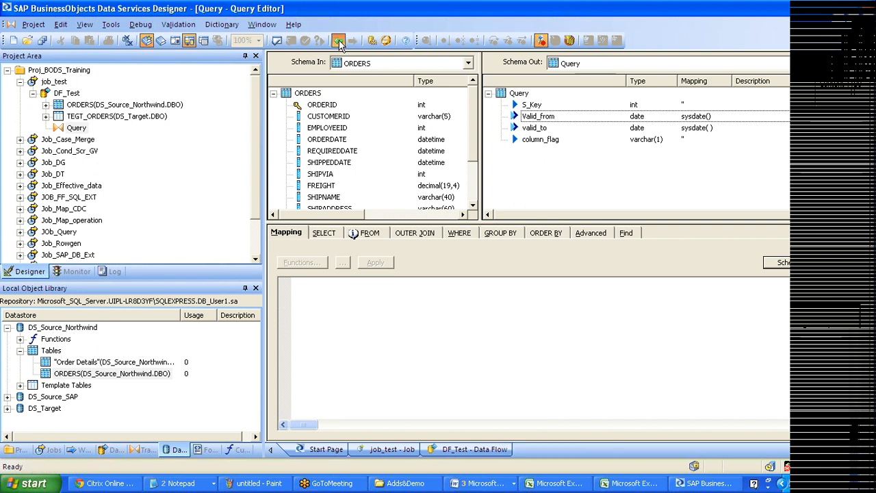
click(60, 83)
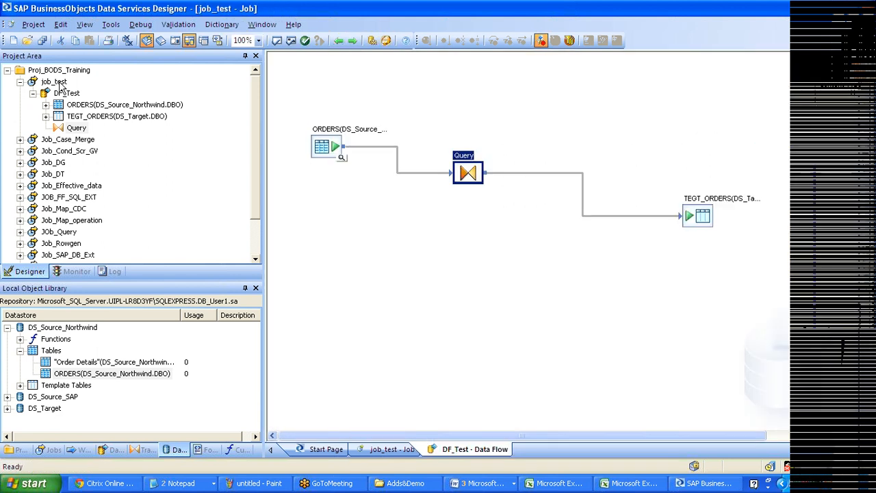
right_click(58, 83)
click(76, 90)
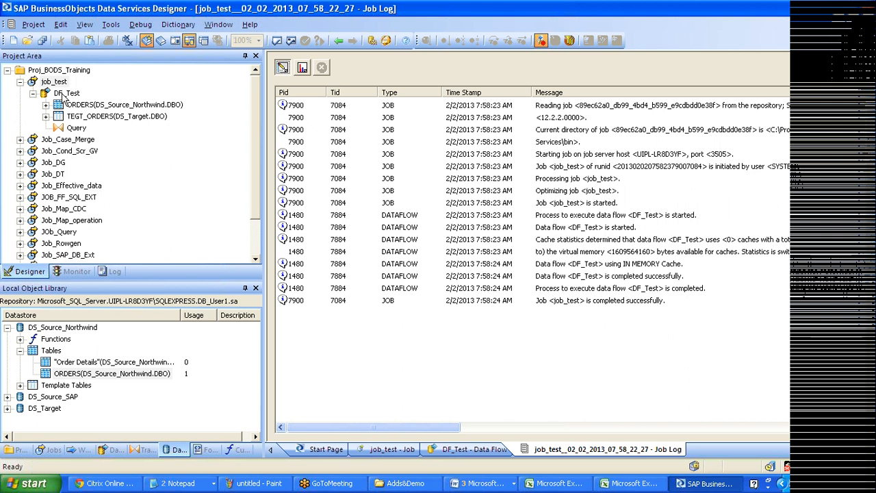
Map all ORDERS source columns, ORDERID through SHIPCOUNTRY, into the Query transform's output schema and return to the data flow.
click(63, 95)
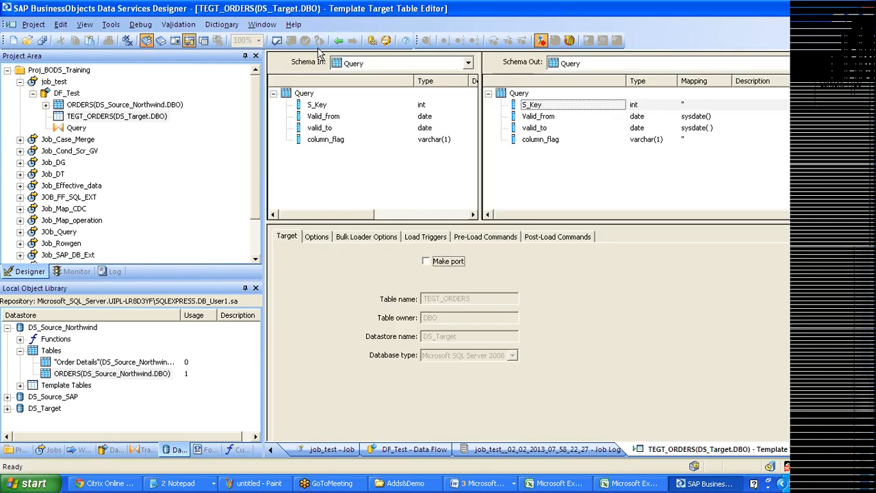
click(338, 41)
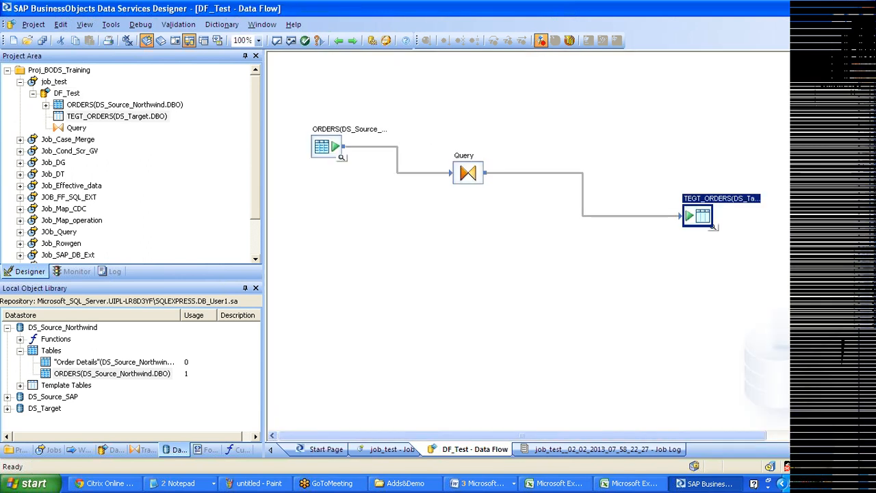
double_click(468, 172)
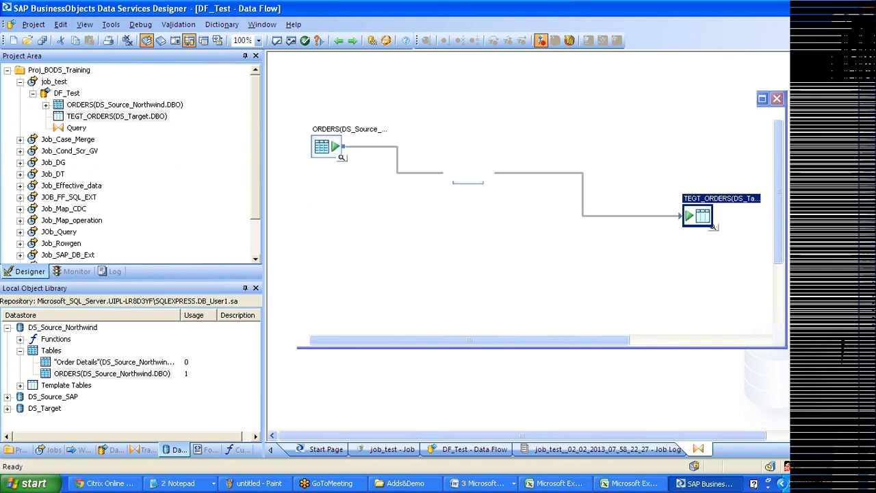
drag(329, 115, 527, 197)
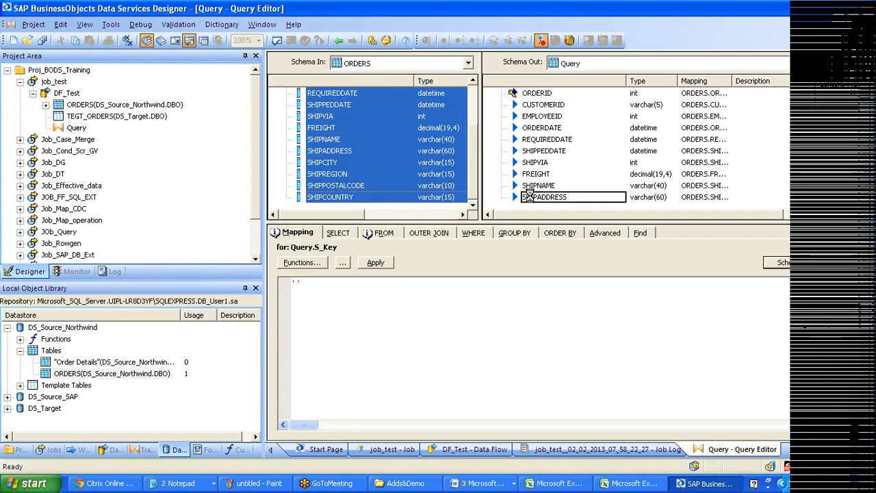
click(338, 41)
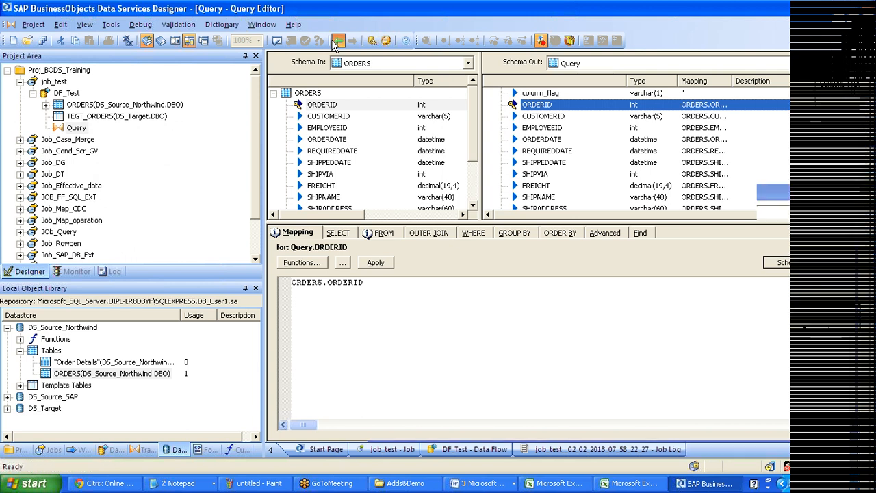
Execute job_test again with the extended Query output, accepting the execution properties as they are.
click(50, 82)
right_click(50, 82)
click(73, 88)
click(497, 391)
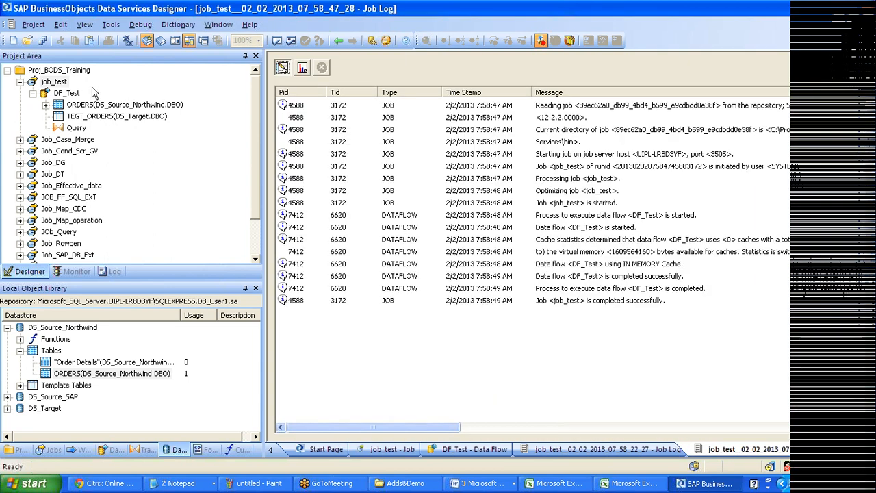
Open the TEGT_ORDERS target table in DF_Test and examine its output schema through to the last column.
click(66, 94)
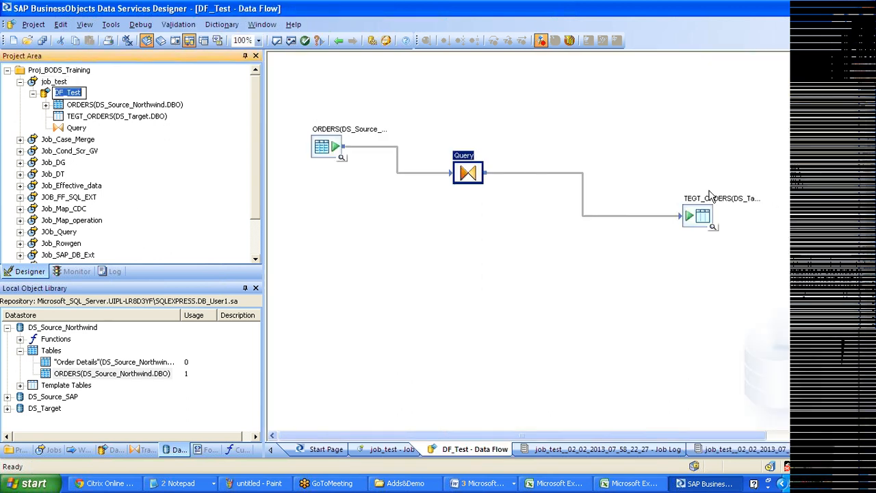
click(712, 227)
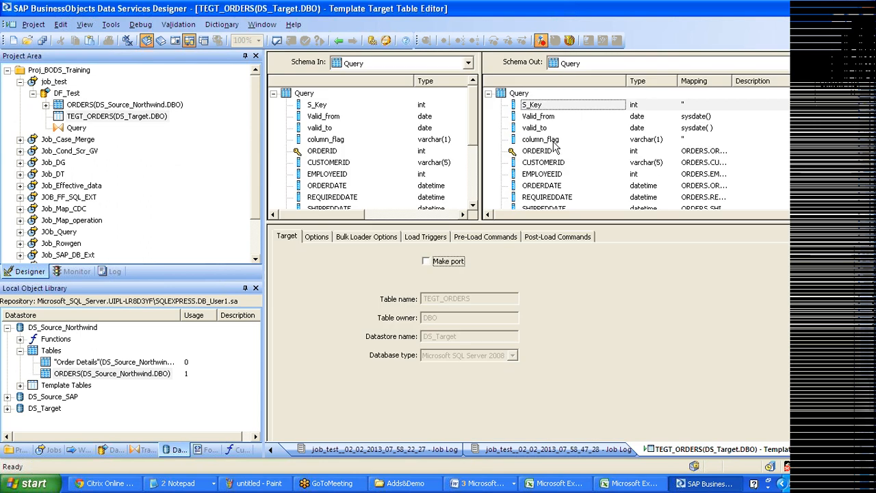
click(553, 141)
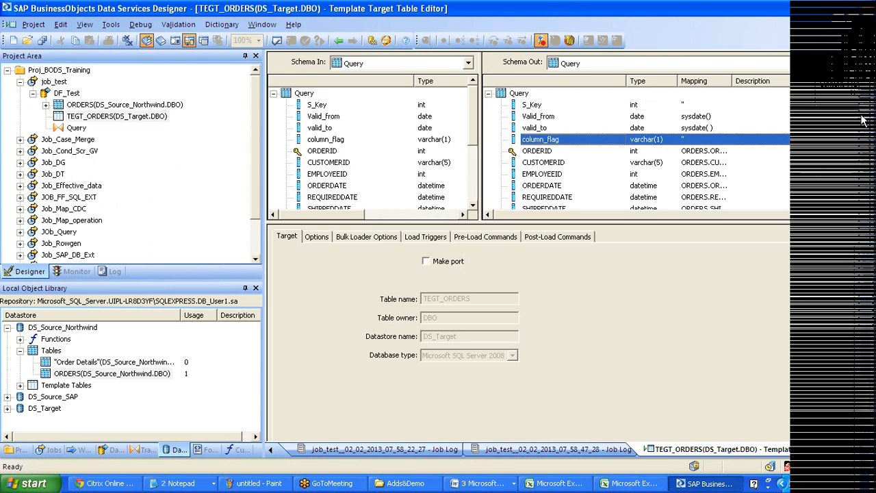
drag(868, 121, 867, 188)
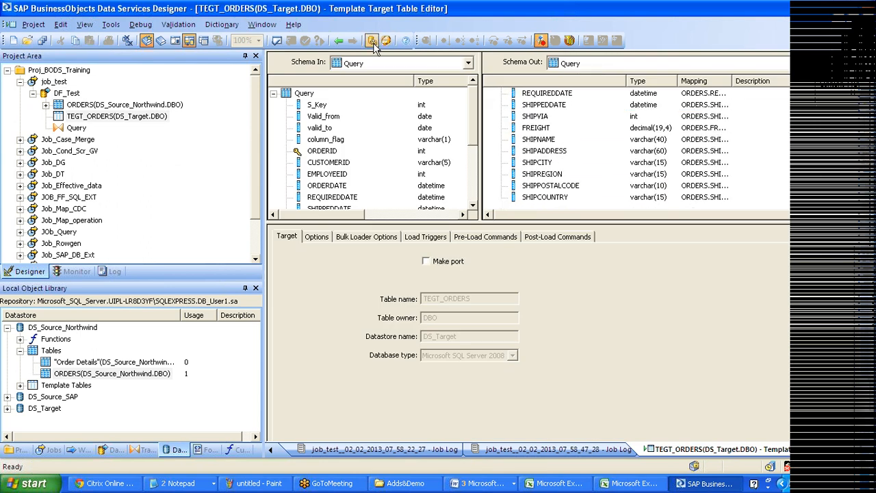
Return to the data flow and import the TEGT_ORDERS template table as a regular database table.
click(342, 42)
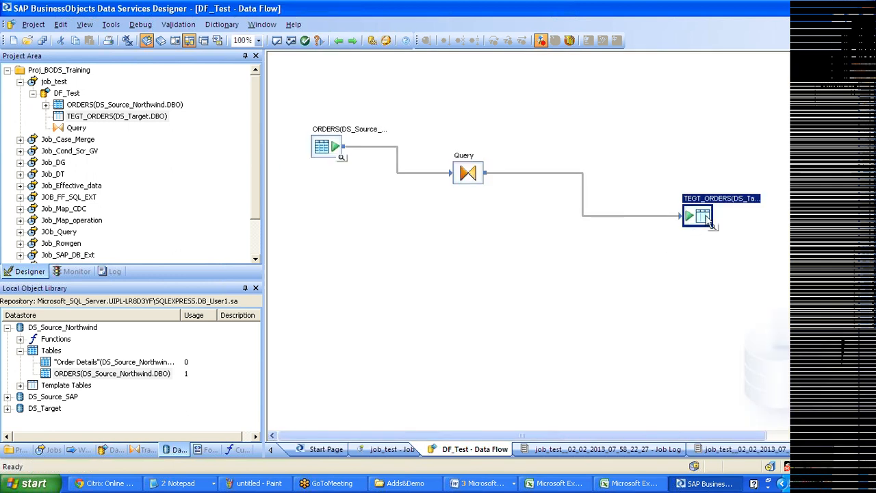
right_click(707, 220)
click(743, 148)
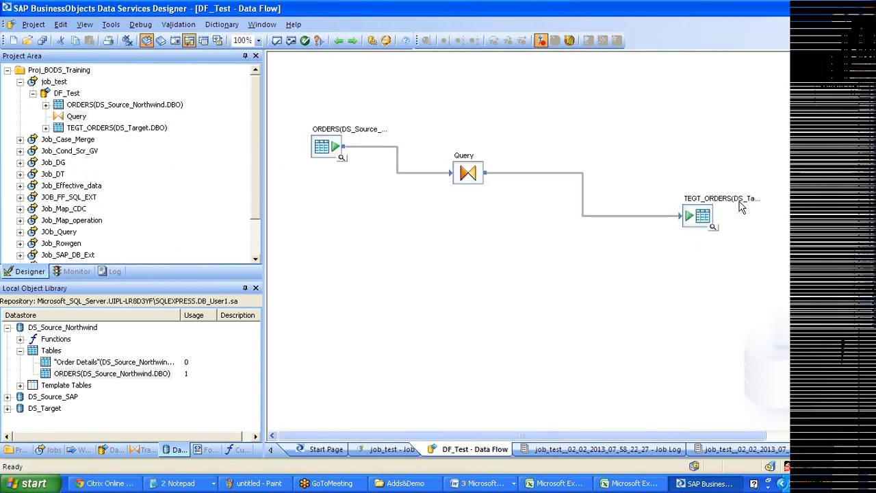
click(707, 223)
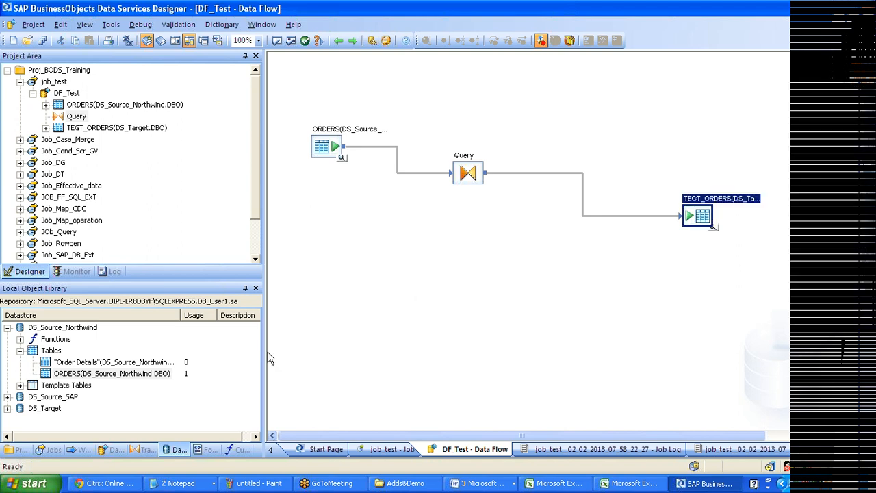
Open SQL Server Management Studio and connect to the UIPL-LR8D3YF\SQLEXPRESS server.
click(30, 483)
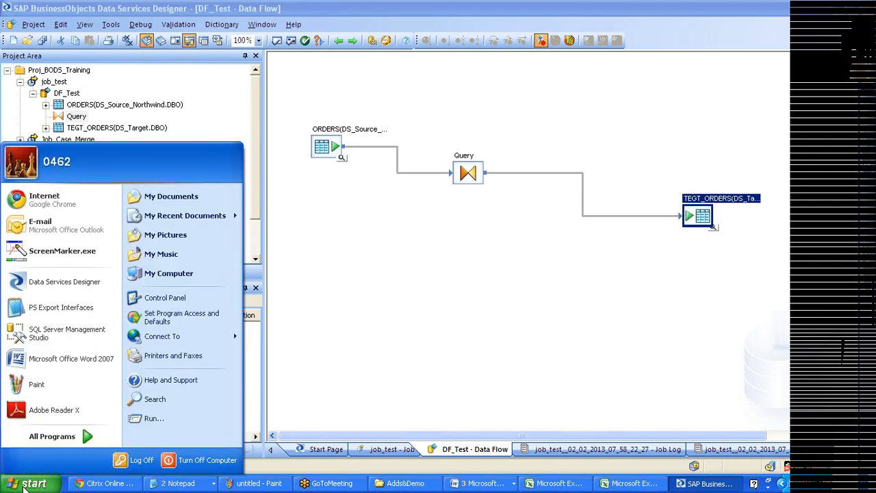
click(89, 359)
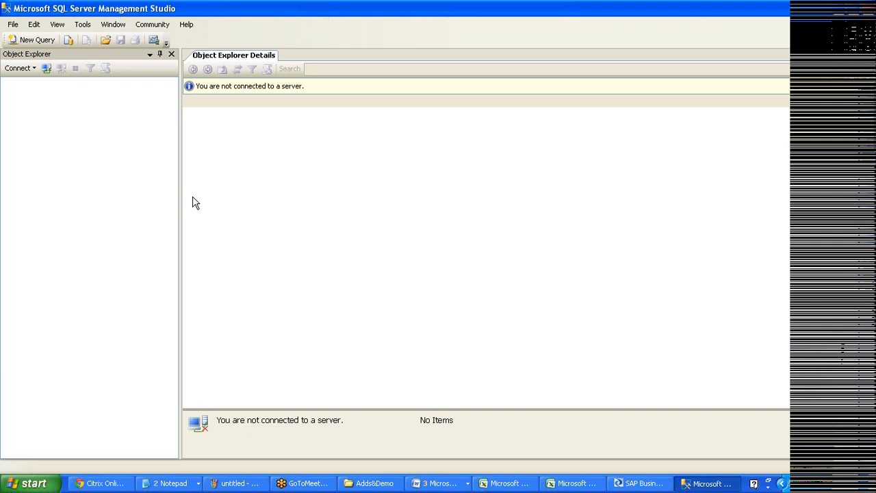
click(46, 68)
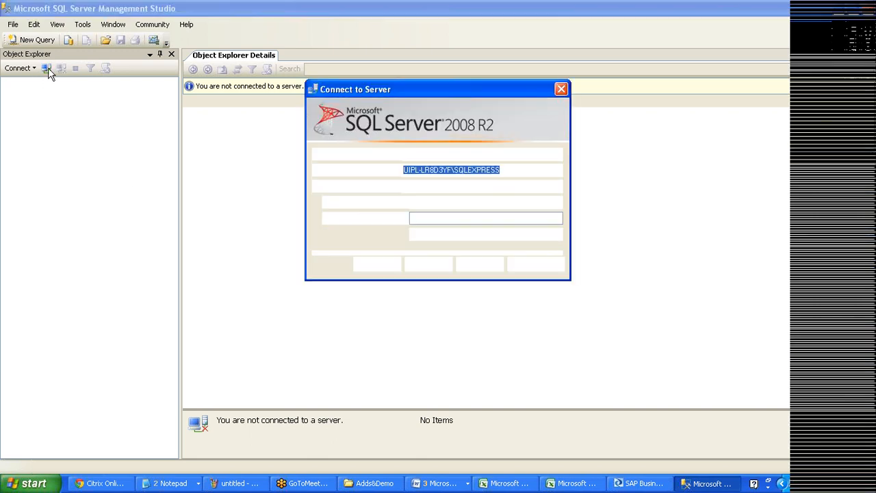
click(377, 266)
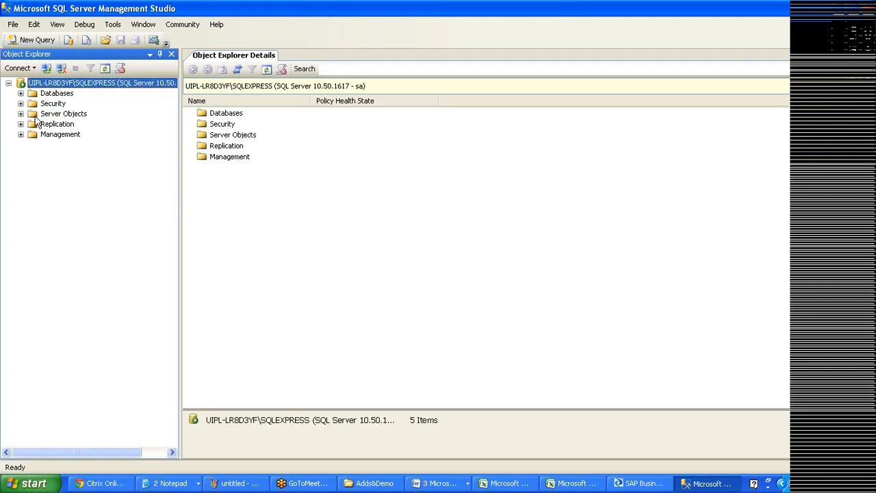
Expand the server's databases and create a new query on the Target database.
click(20, 94)
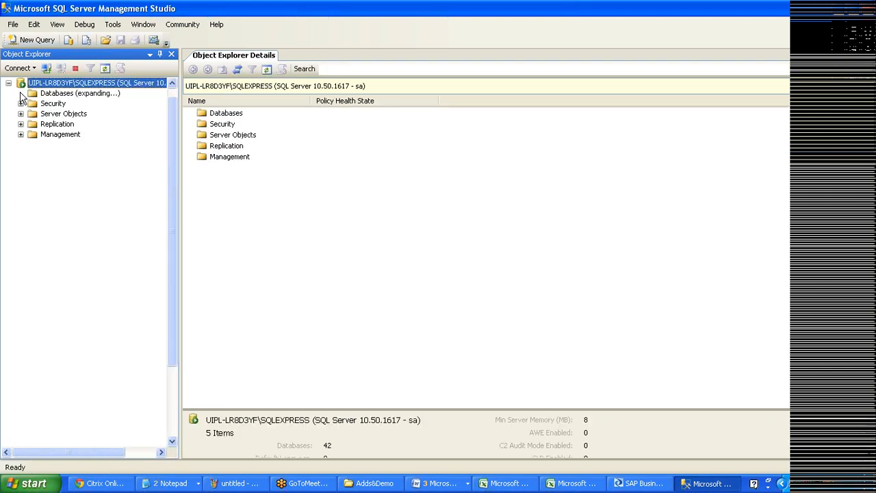
drag(173, 330, 174, 390)
click(61, 401)
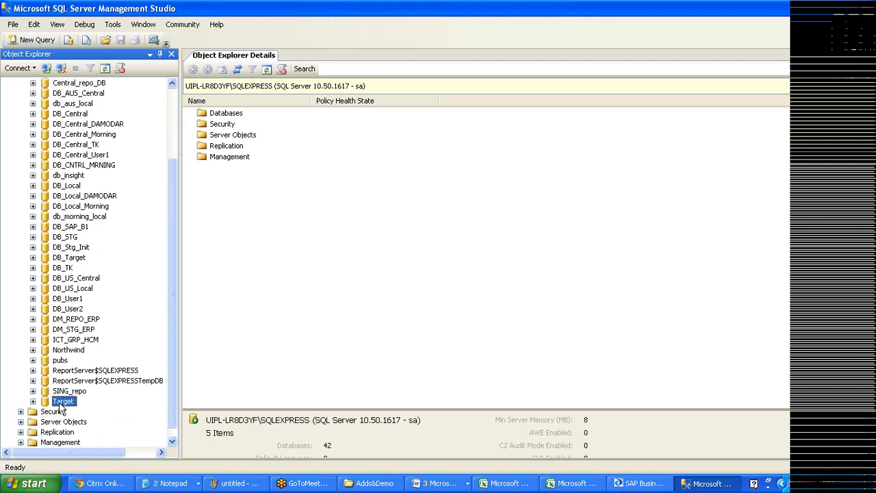
right_click(60, 405)
mouse_move(119, 317)
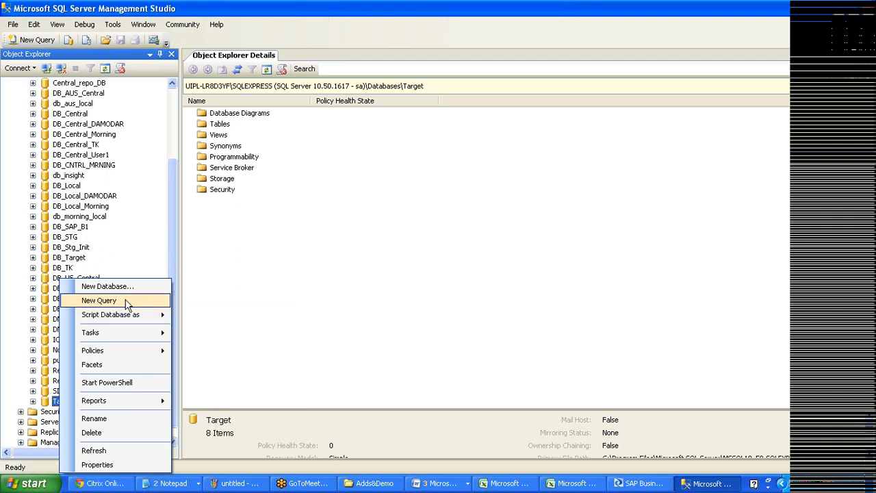
click(127, 301)
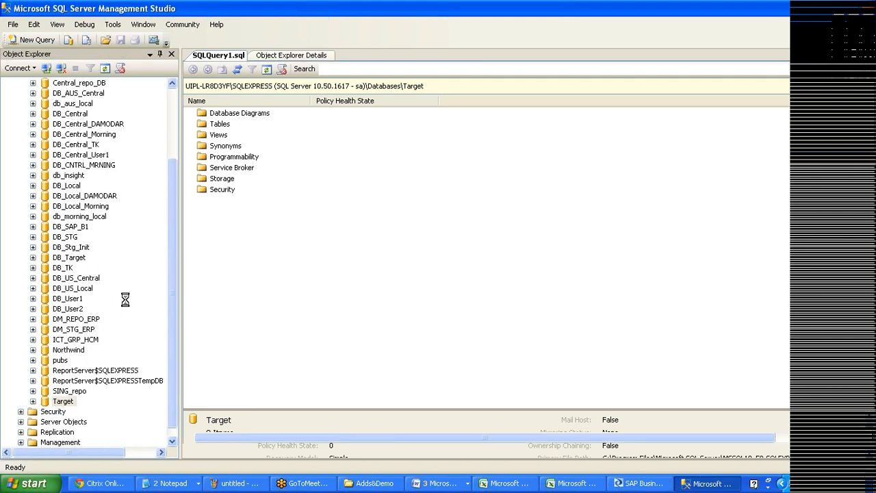
Look up the truncate and primary key SQL in the 17_History Preserving Word document, and return to SQL Server Management Studio.
click(436, 486)
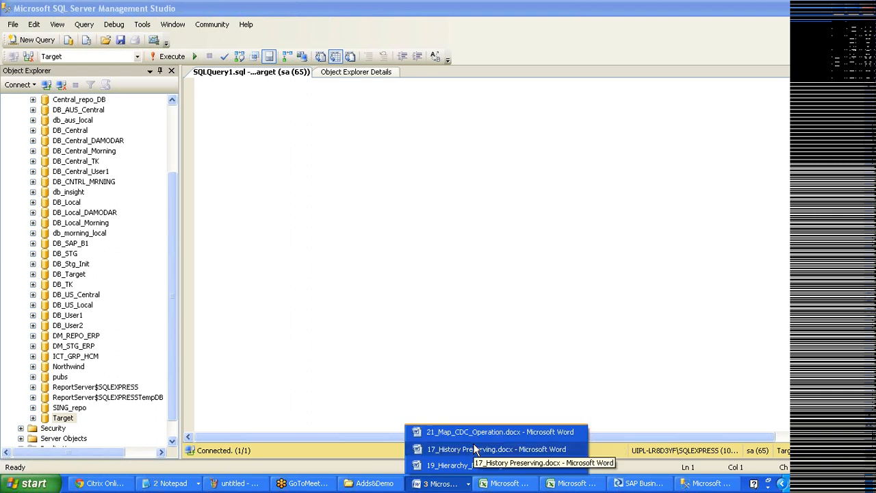
click(474, 448)
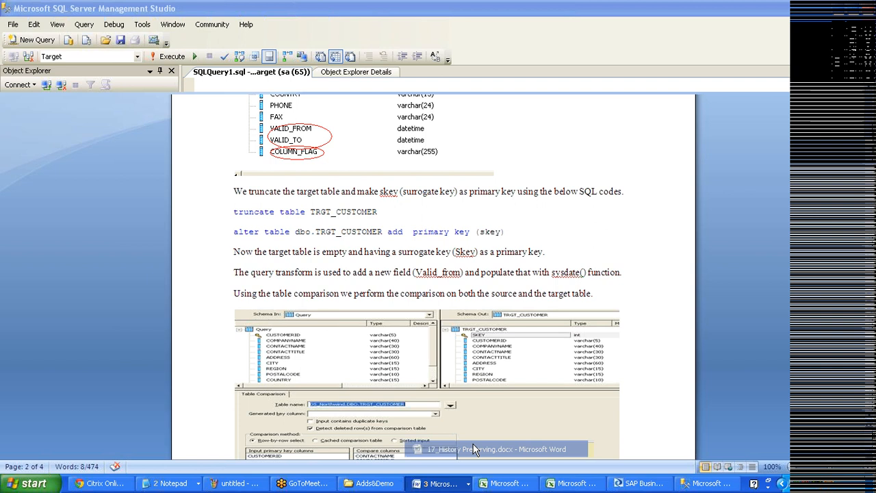
key(alt+Tab)
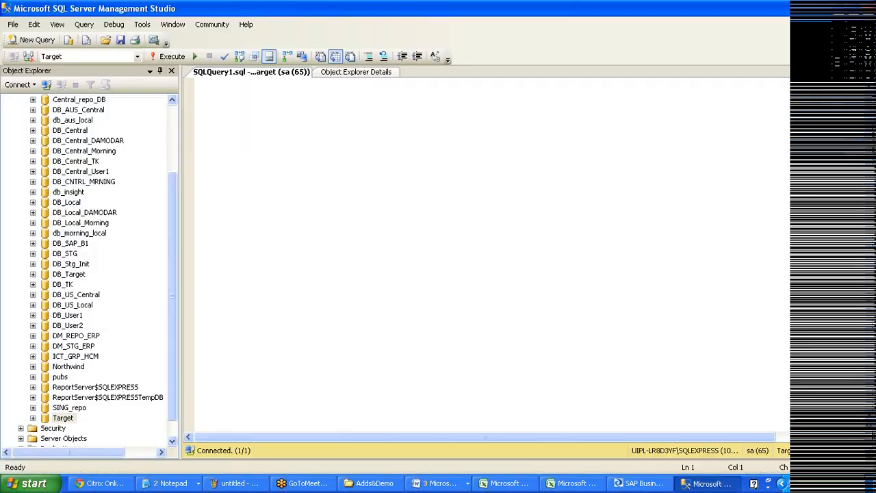
Write the statement "truncate table dbo.TEGT_ORDERS" in the query, inserting the table name from the Target database's tables.
text(truncate tab;)
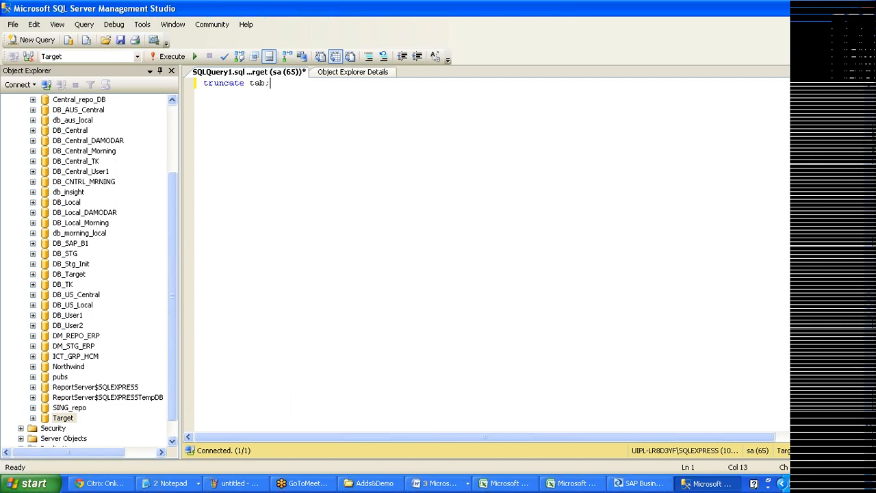
click(33, 418)
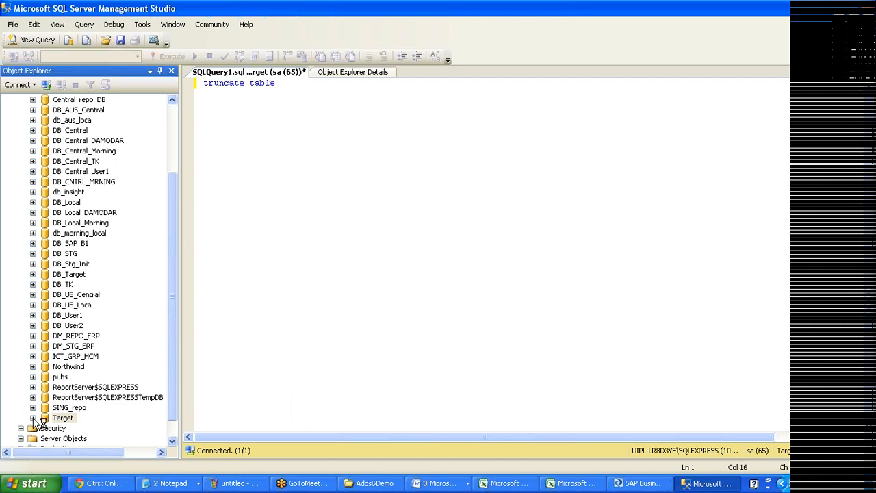
click(45, 376)
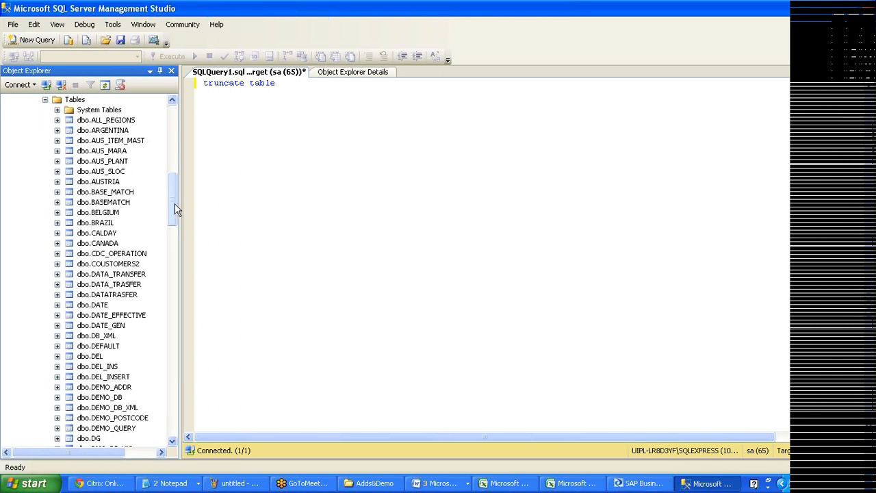
scroll(174, 204, down, 1)
drag(174, 213, 174, 353)
click(116, 360)
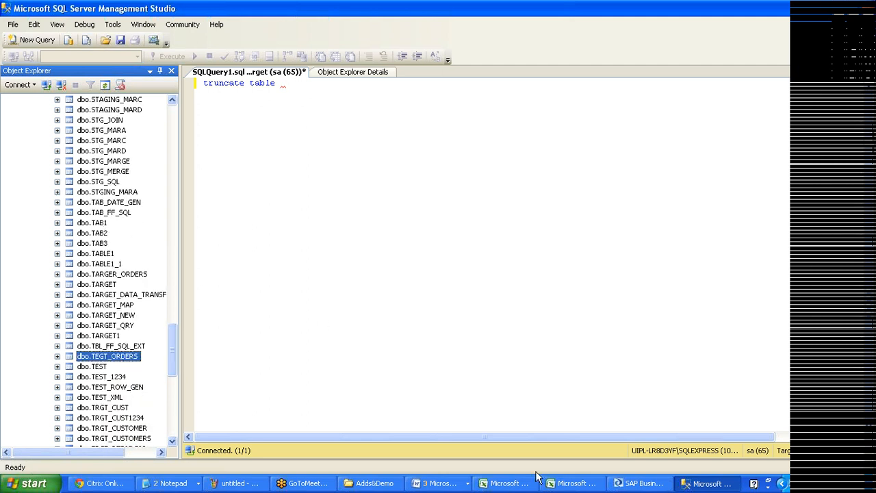
click(612, 484)
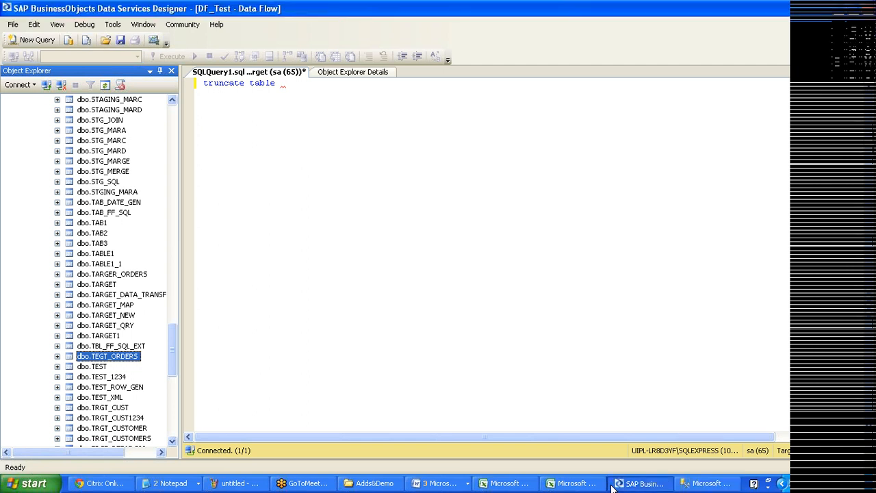
drag(107, 356, 338, 96)
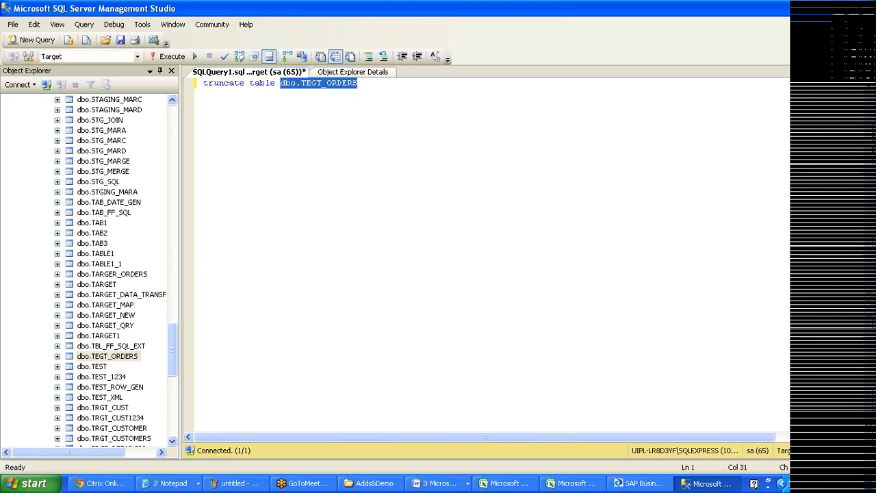
Execute the truncate statement for dbo.TEGT_ORDERS and check its result message.
click(204, 83)
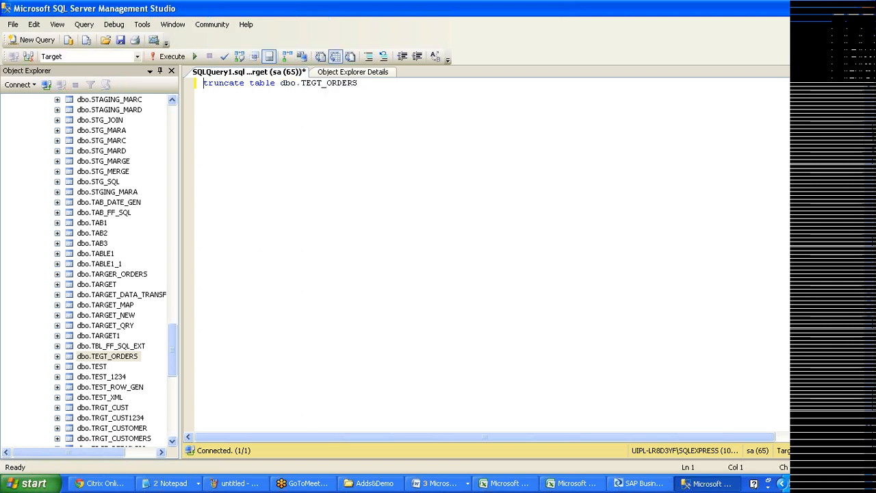
key(shift+End)
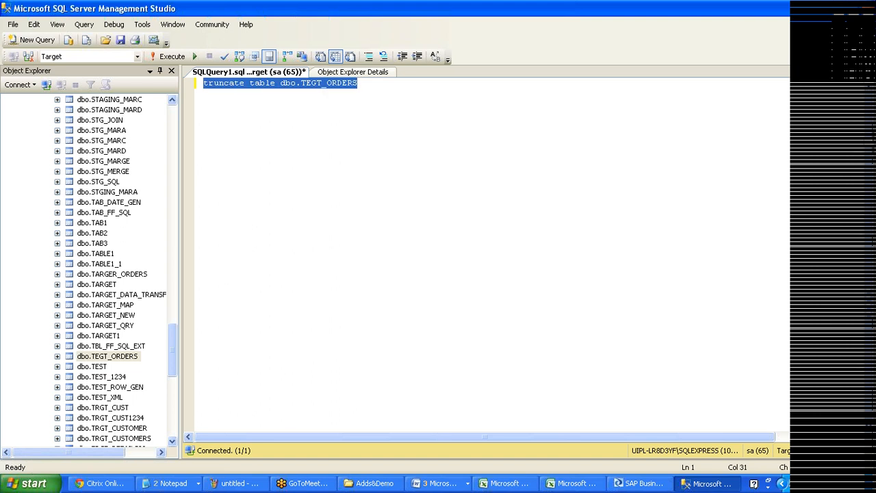
key(F5)
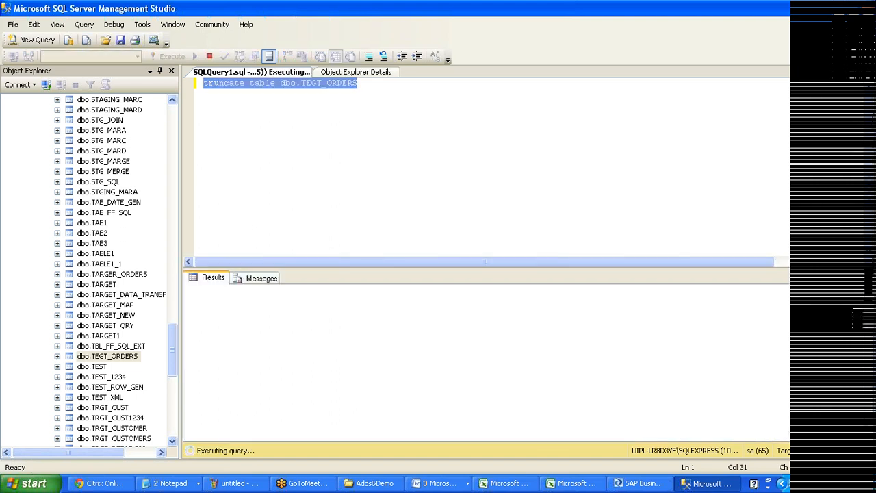
drag(197, 290, 345, 290)
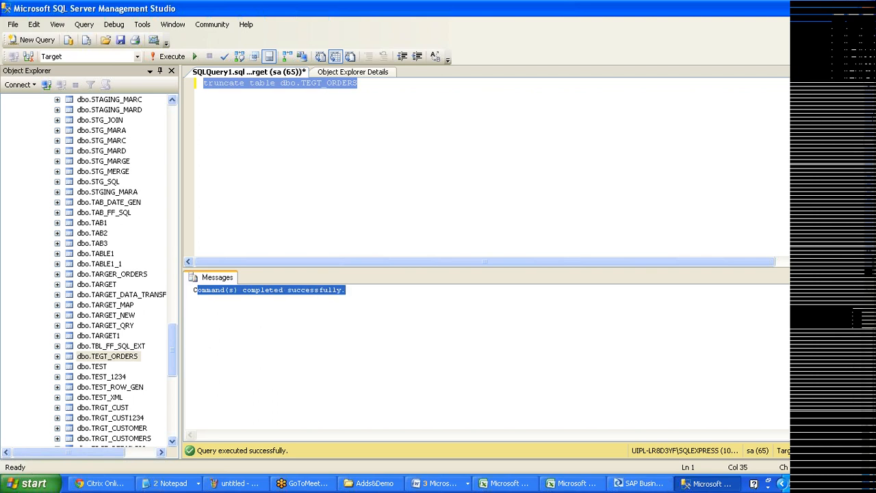
Add the query "select * from dbo.TEGT_ORDERS" below the truncate statement and run only that query.
key(BackSpace)
key(Return)
text(select )
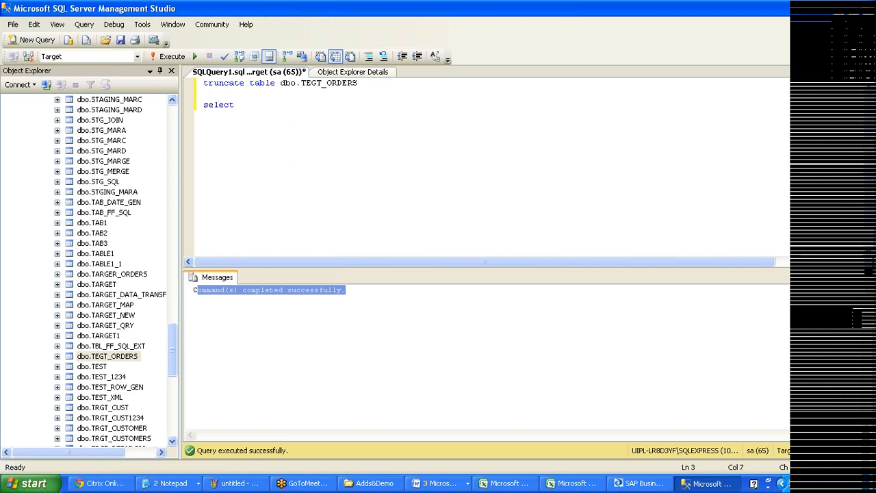
text(* from)
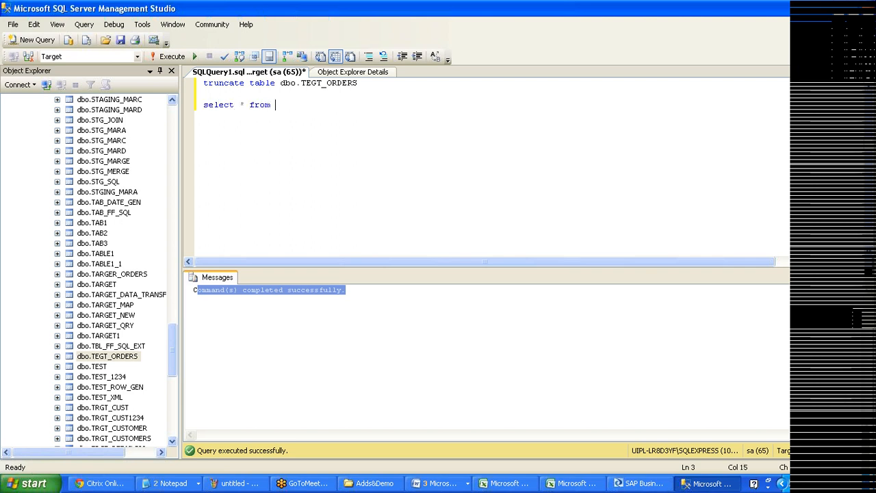
drag(120, 361, 301, 105)
key(End)
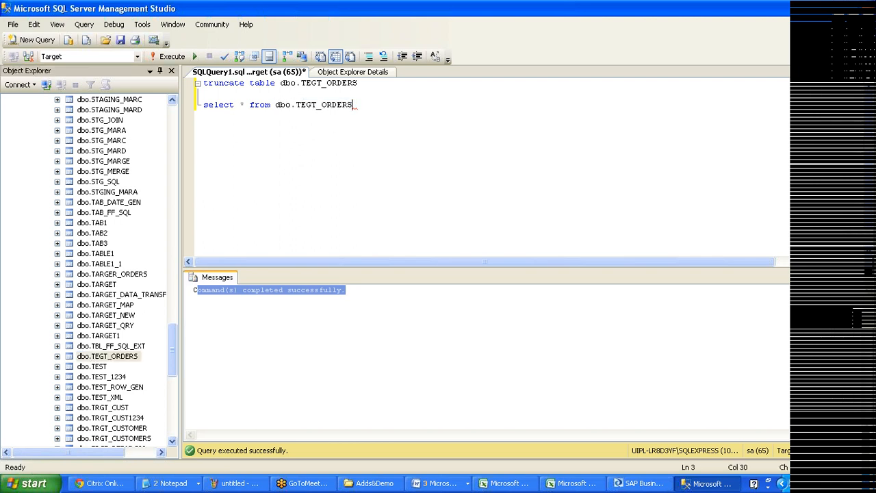
key(shift+Home)
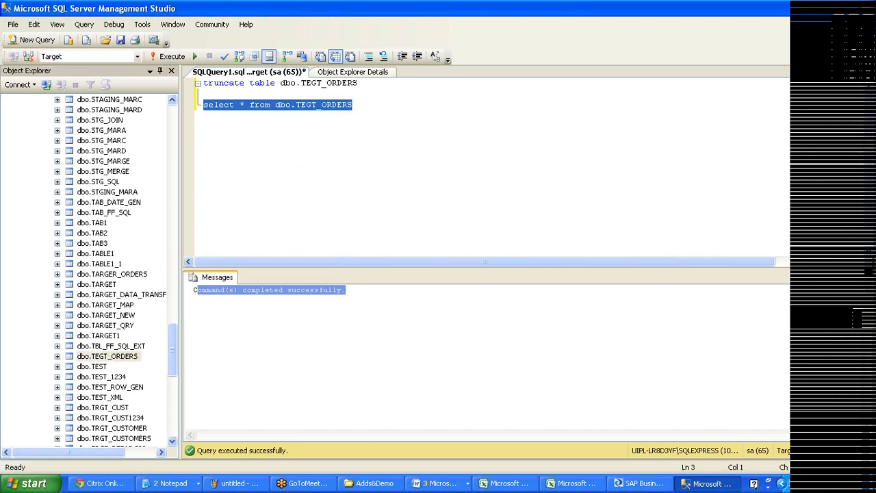
key(F5)
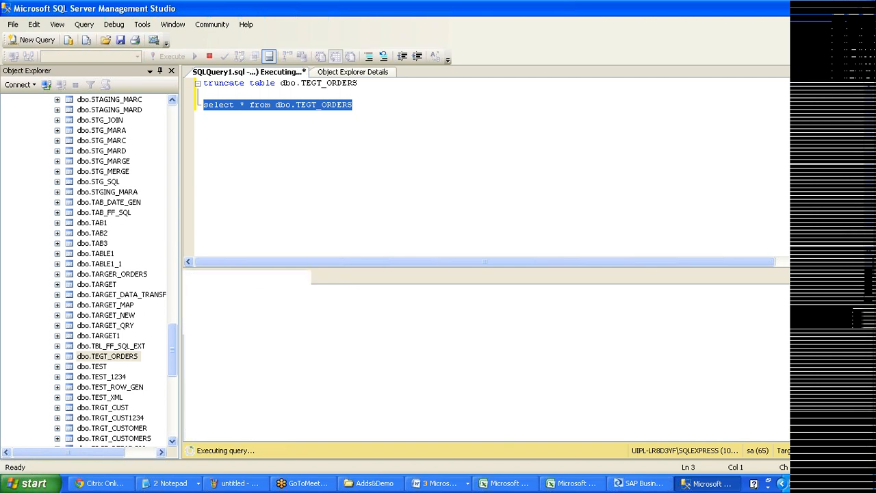
Change the select query to return COUNT(*) from dbo.TEGT_ORDERS and run it.
click(240, 105)
text(c)
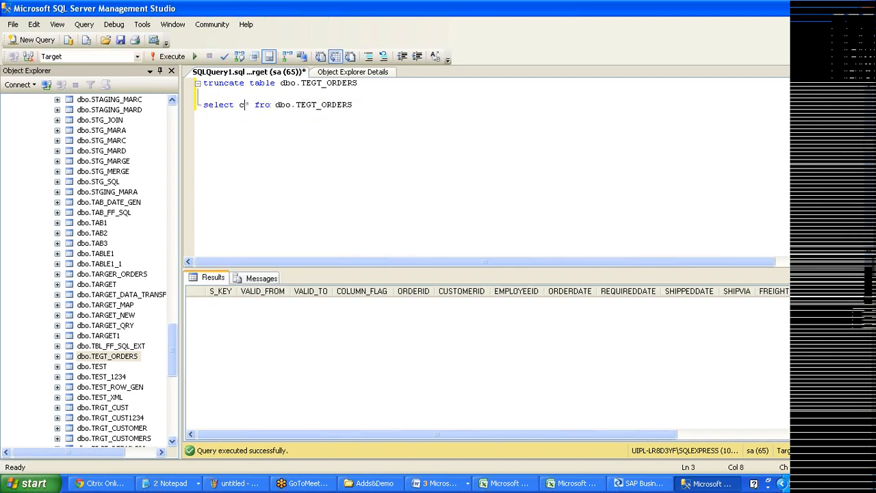
text(ount()
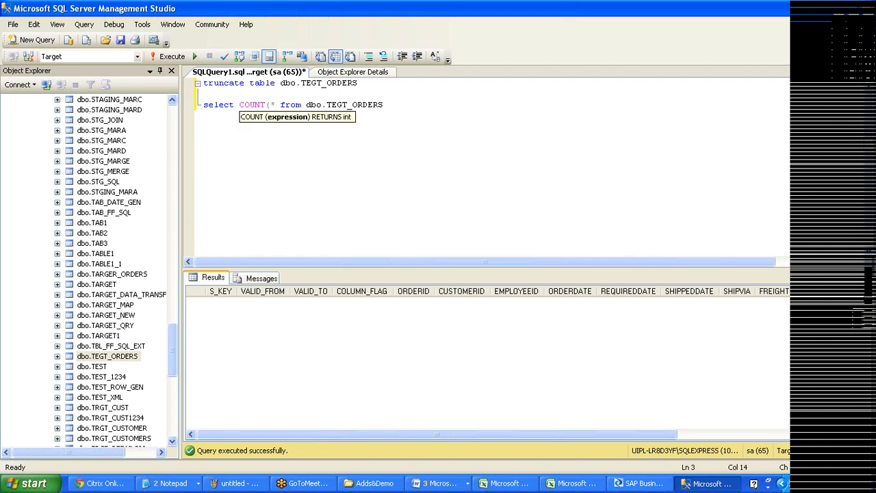
text())
key(End)
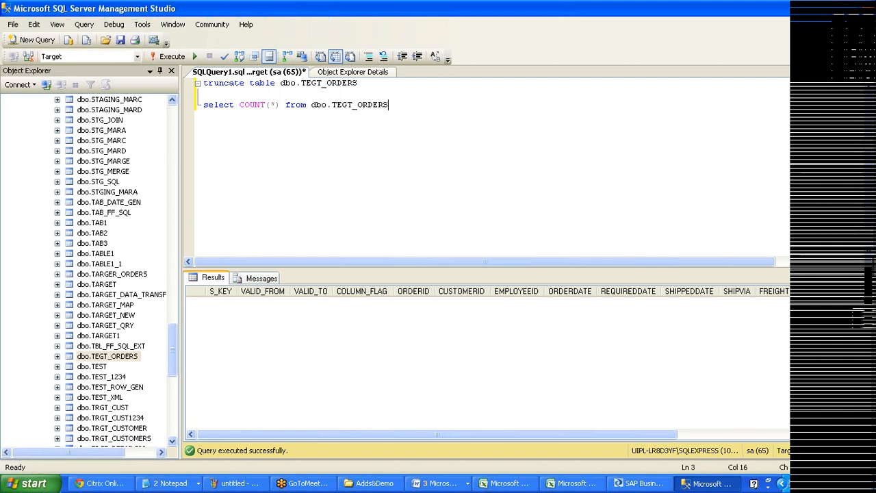
key(shift+Home)
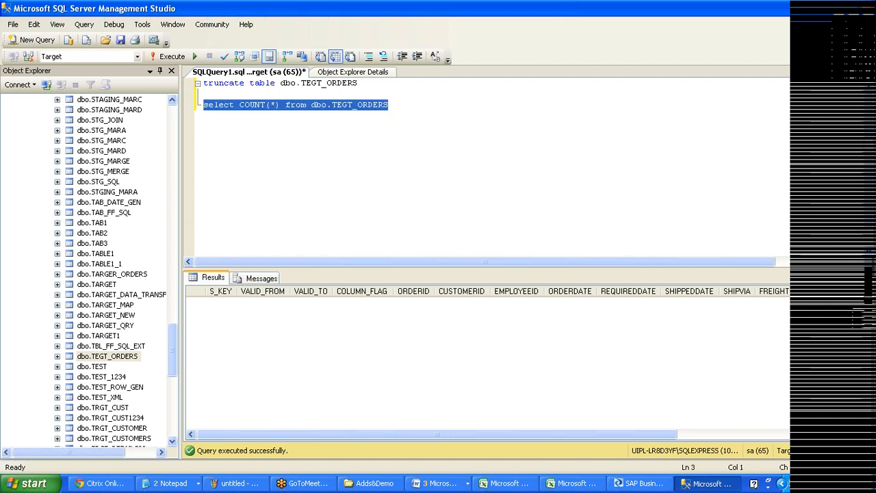
key(F5)
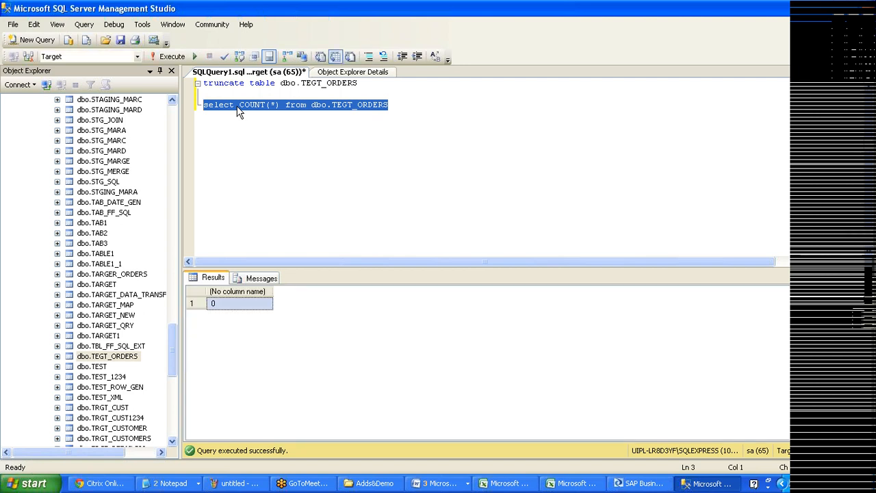
Copy the "alter table dbo.TRGT_CUSTOMER add primary key (skey)" statement from the 17_History Preserving Word document and return to the SQL query.
click(265, 130)
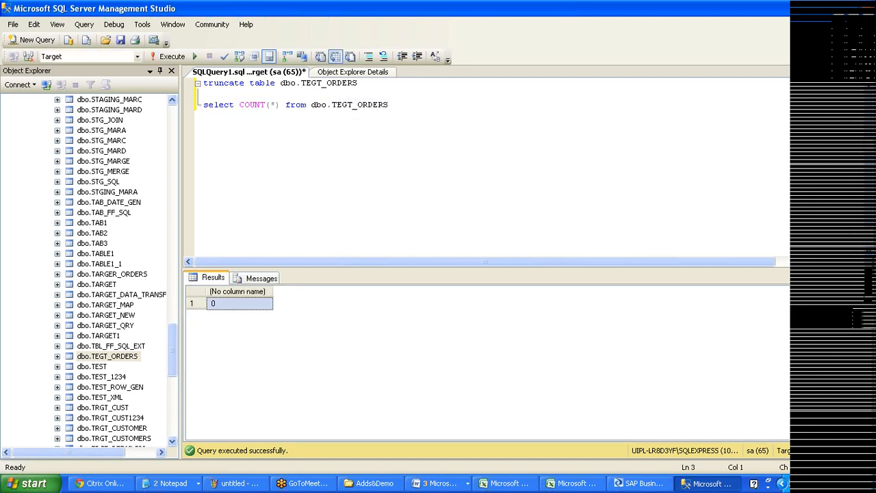
key(Return)
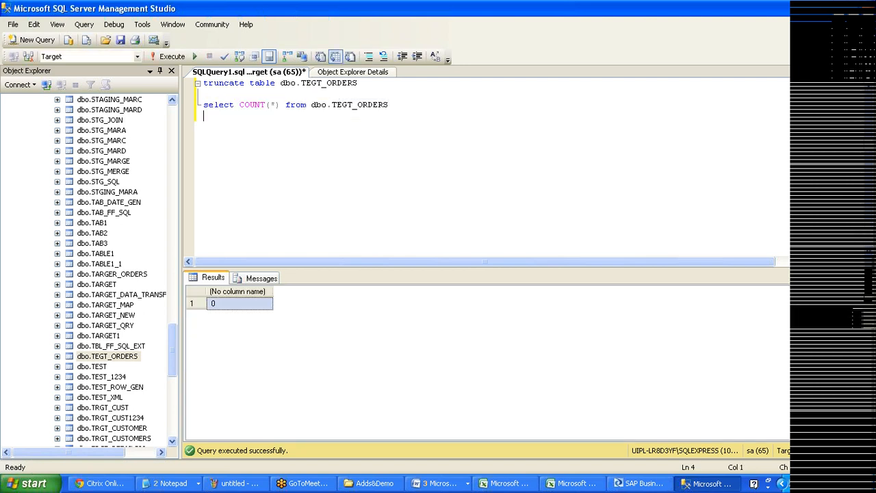
click(432, 486)
click(466, 448)
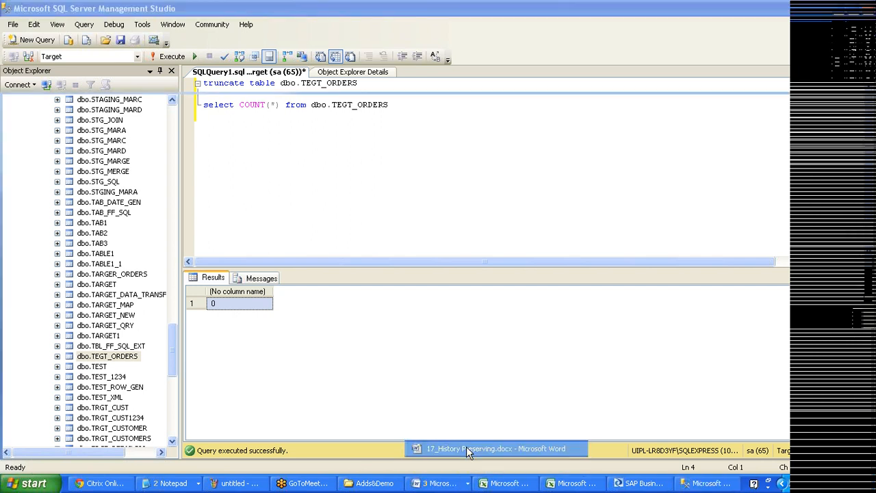
drag(233, 232, 507, 239)
key(ctrl+c)
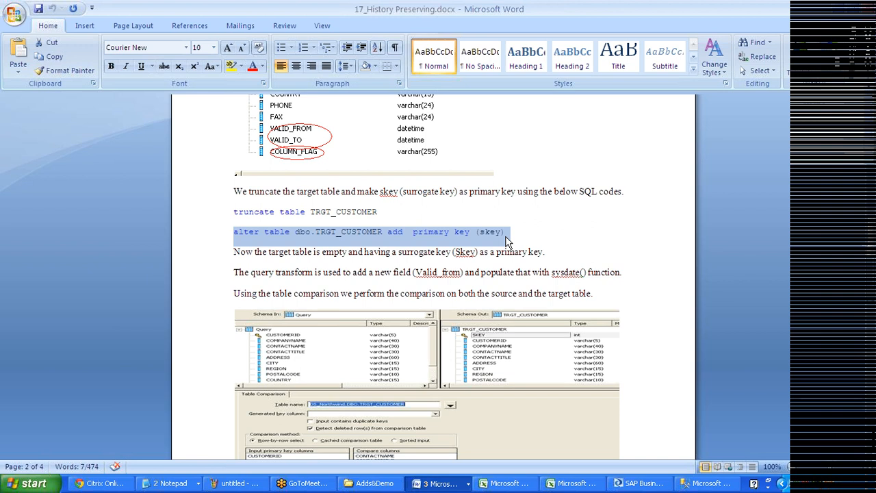
key(alt+Tab)
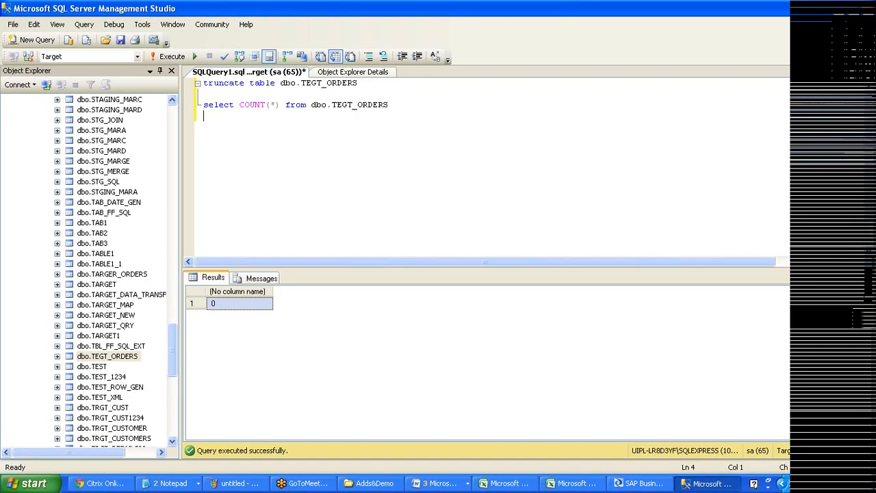
Switch to Data Services Designer, open the TEGT_ORDERS target table in DF_Test to check it, and return to the SQL query.
click(621, 483)
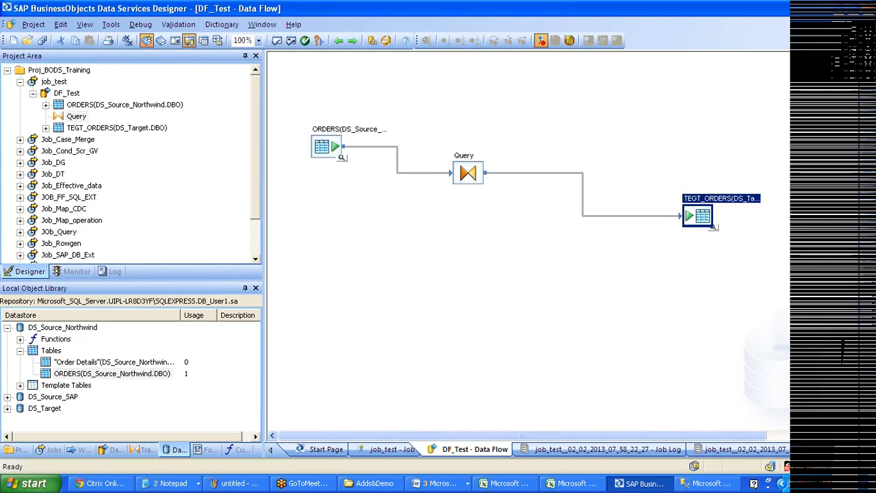
double_click(697, 215)
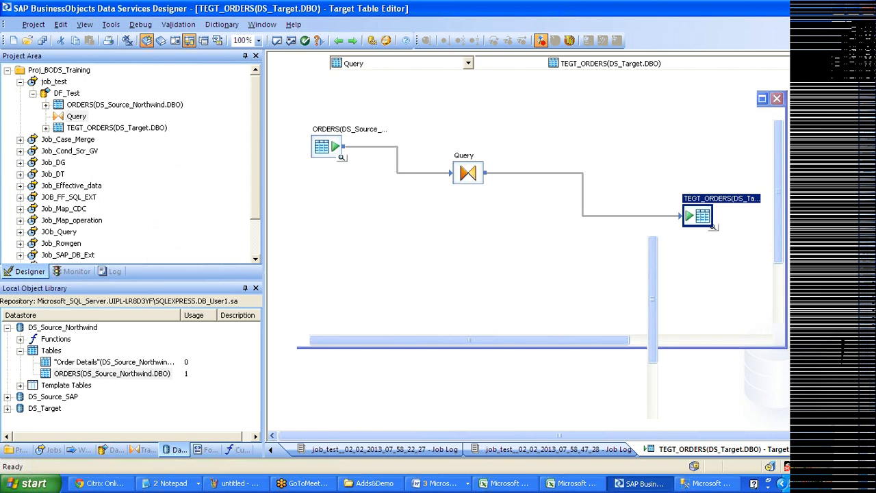
key(alt+Tab)
Paste the copied alter table statement below the count query and change its table name to TEGT_ORDERS.
key(ctrl+v)
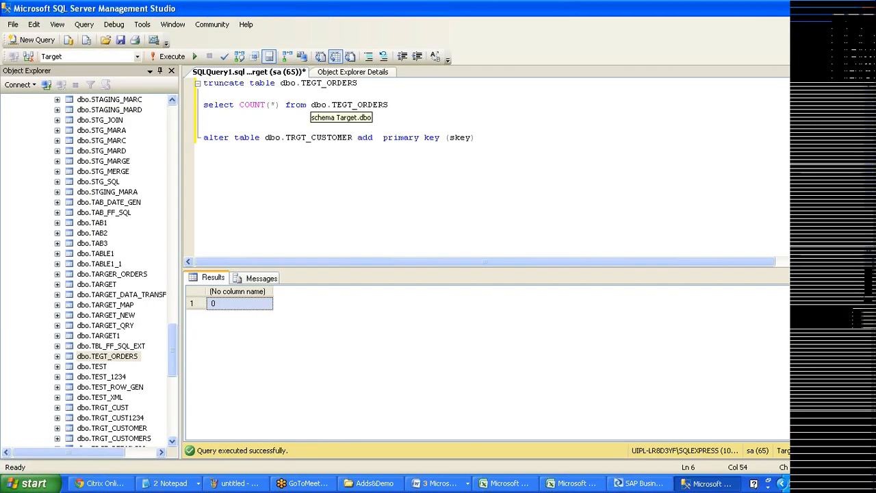
drag(337, 104, 372, 105)
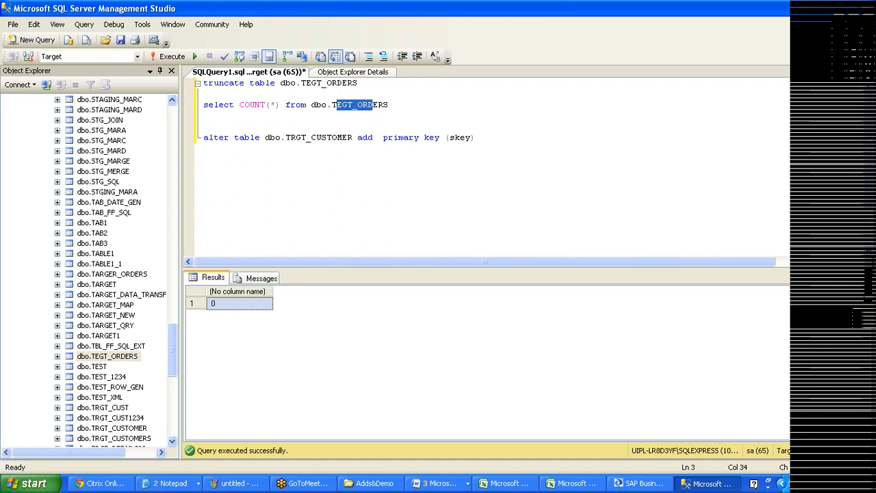
double_click(373, 104)
key(ctrl+c)
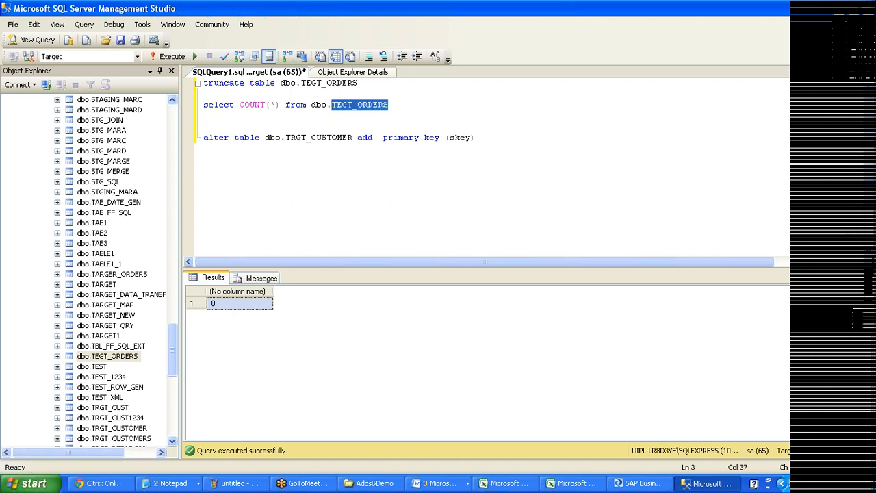
drag(285, 137, 353, 137)
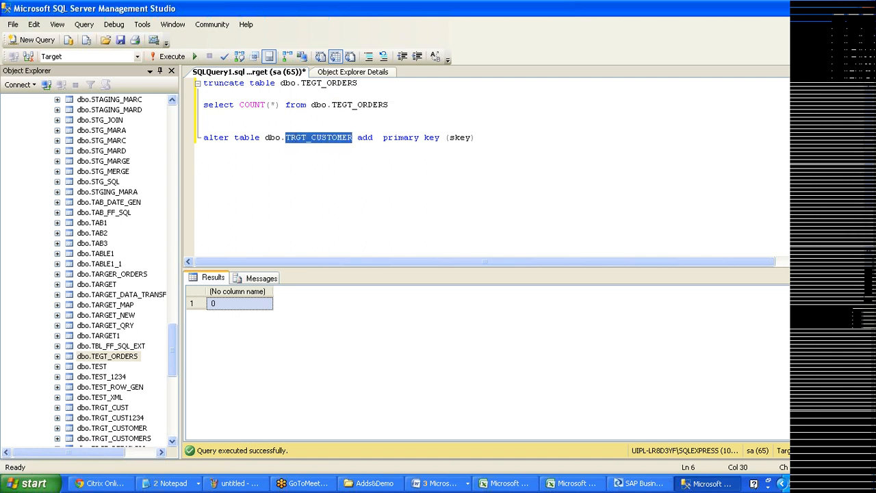
key(ctrl+v)
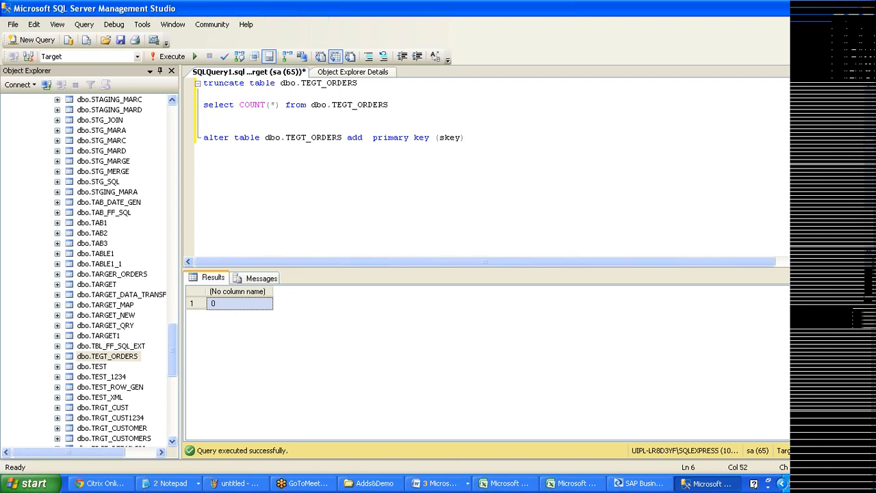
Change the key column to S_key in the alter table statement for dbo.TEGT_ORDERS, try to run only that statement, and read the returned message.
click(439, 137)
text(_)
key(Left)
key(BackSpace)
text(S)
key(End)
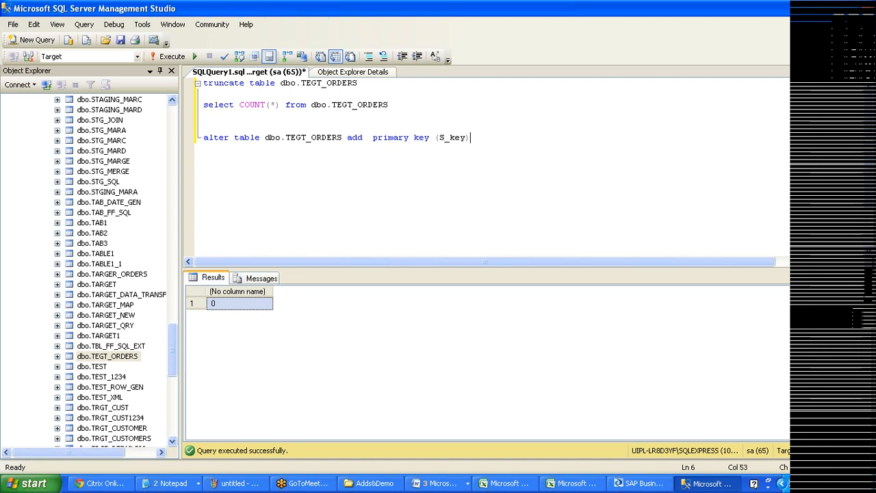
key(shift+Home)
key(F5)
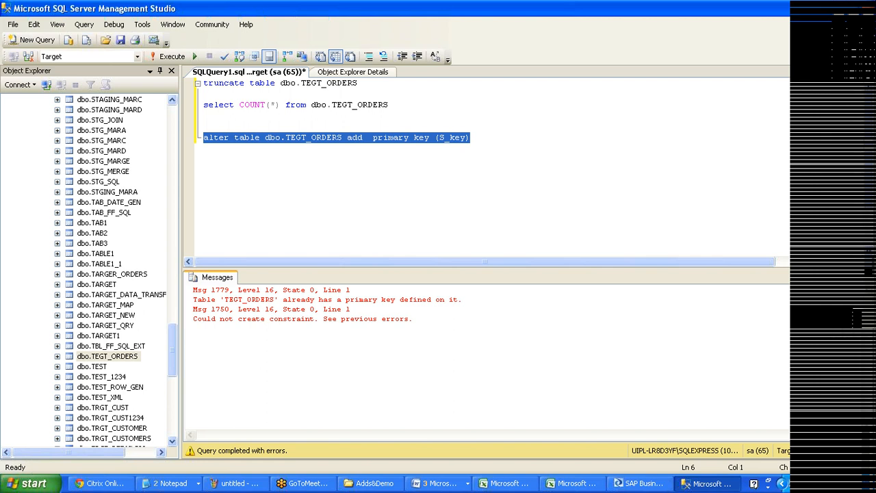
drag(239, 318, 392, 327)
click(394, 327)
drag(300, 299, 458, 300)
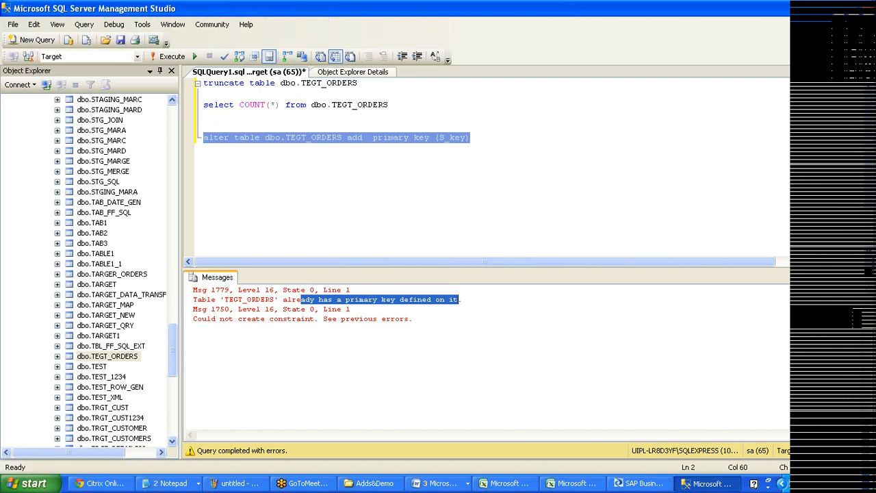
Switch to Data Services Designer, check the ORDERID and S_KEY columns in the TEGT_ORDERS target schema, and return to the DF_Test data flow.
click(633, 483)
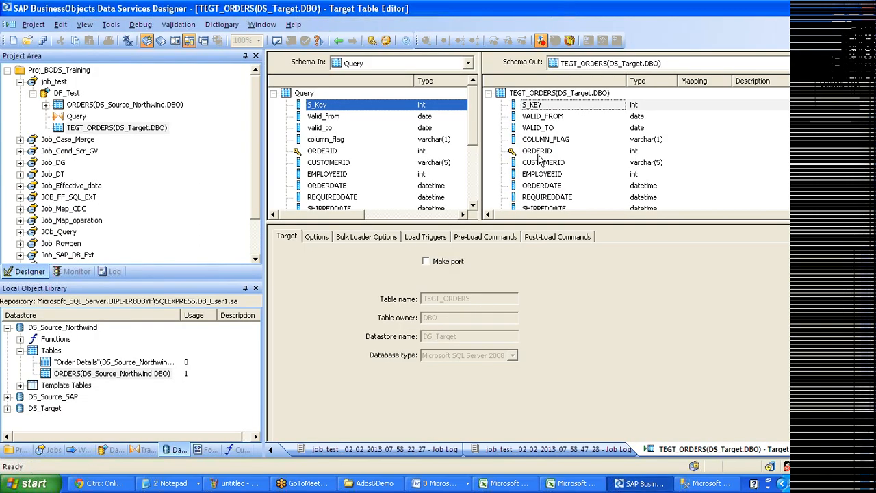
click(537, 154)
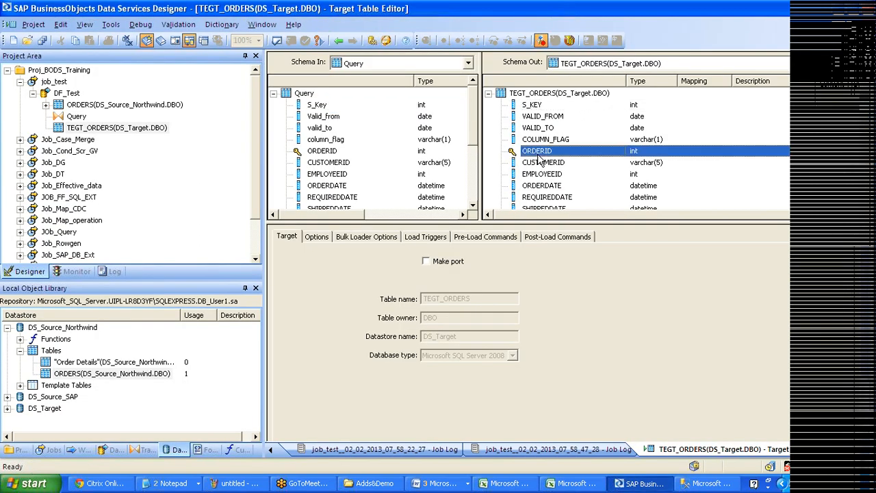
click(532, 106)
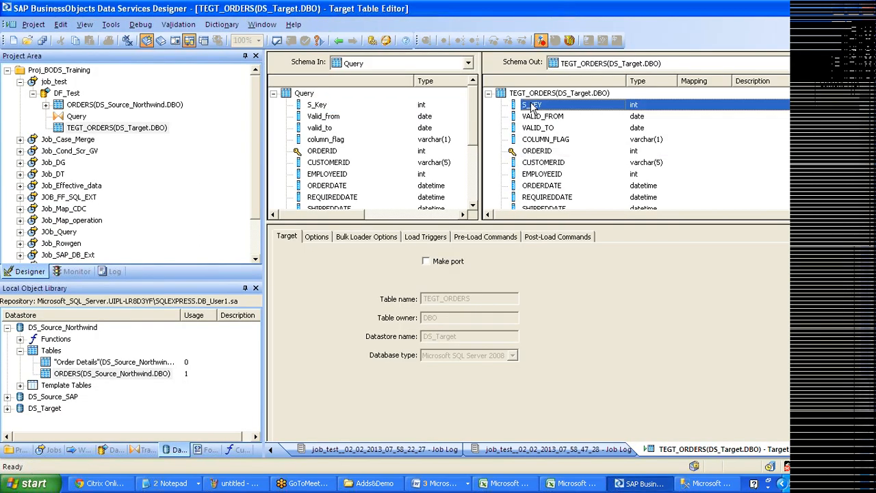
right_click(531, 105)
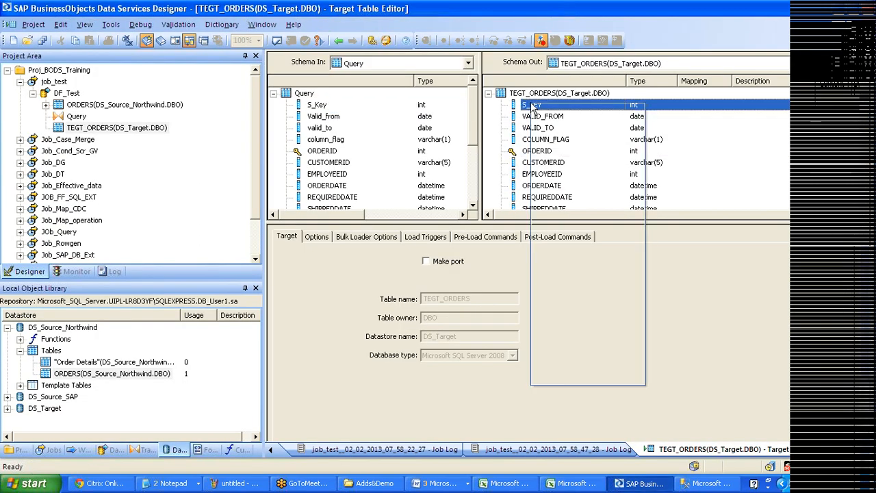
click(333, 49)
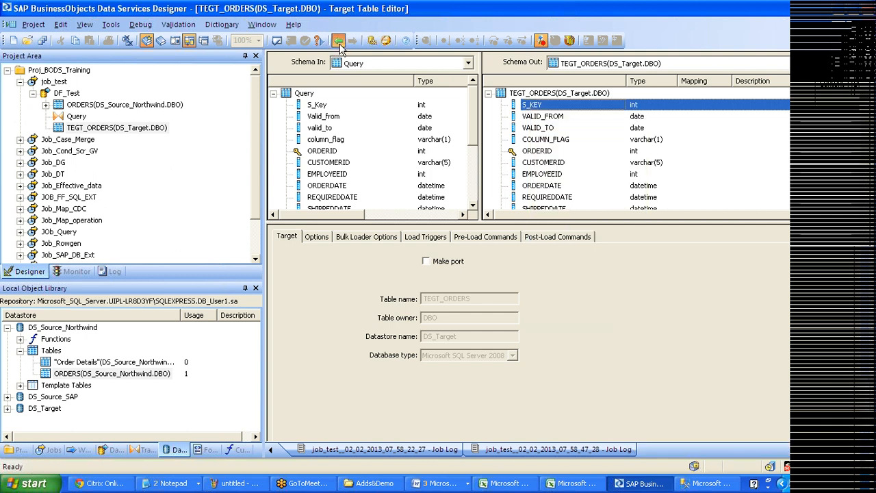
click(339, 41)
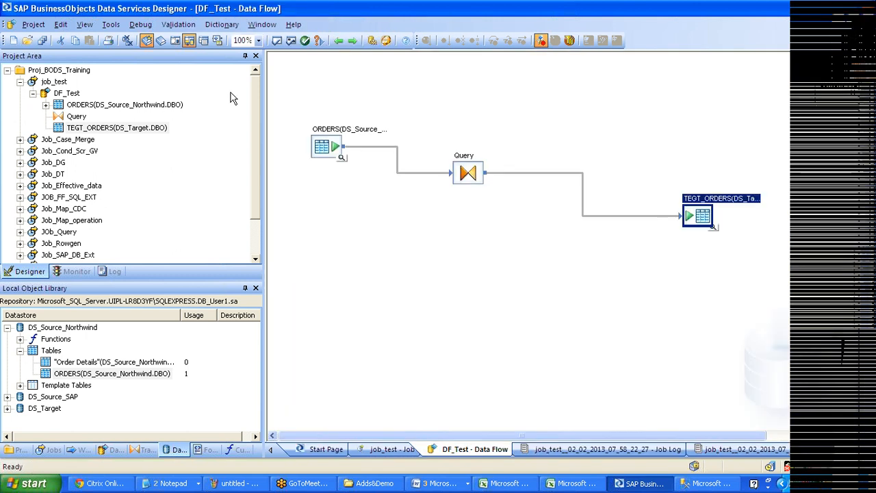
Import the Customers1 table by name into the DS_Source_Northwind datastore with owner DBO.
click(41, 351)
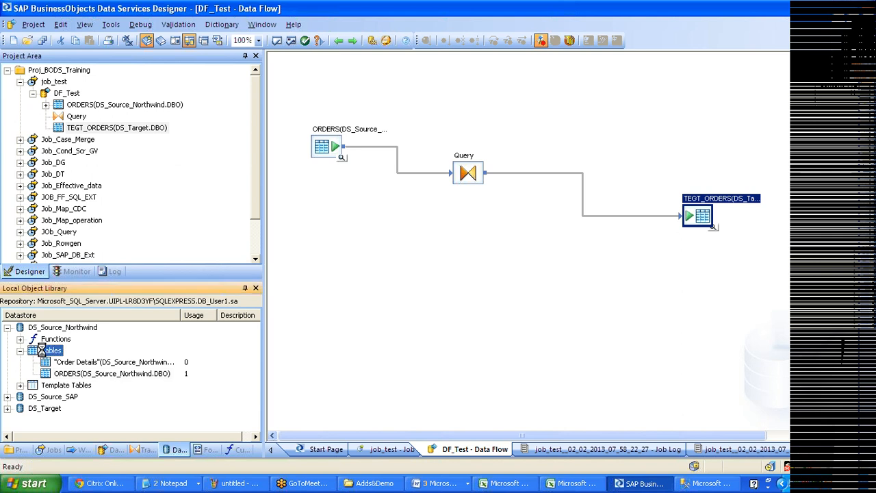
right_click(41, 351)
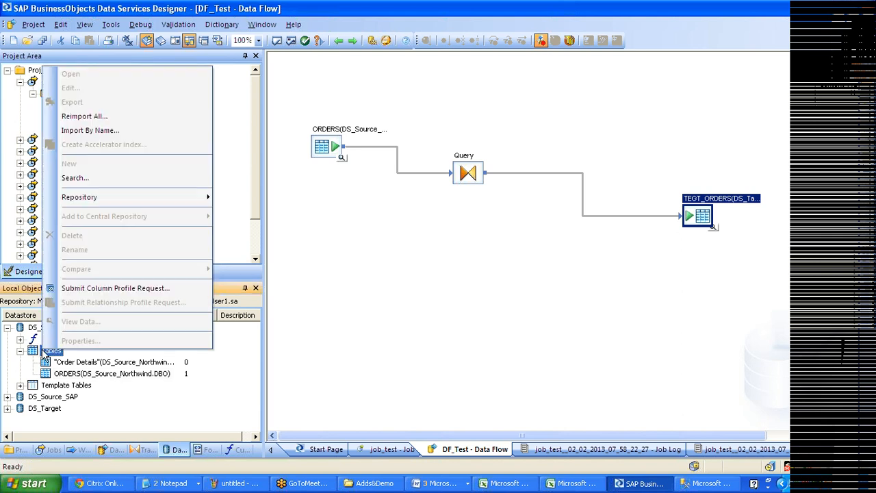
click(113, 130)
text(Customers1)
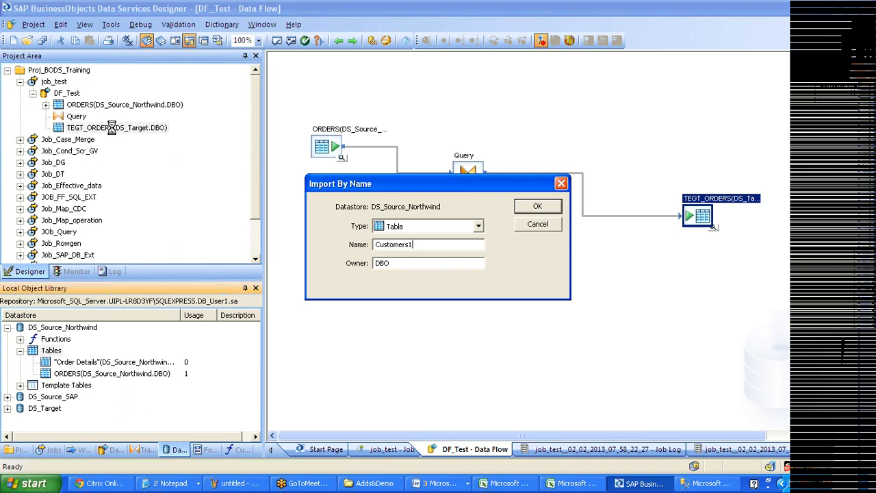
key(Return)
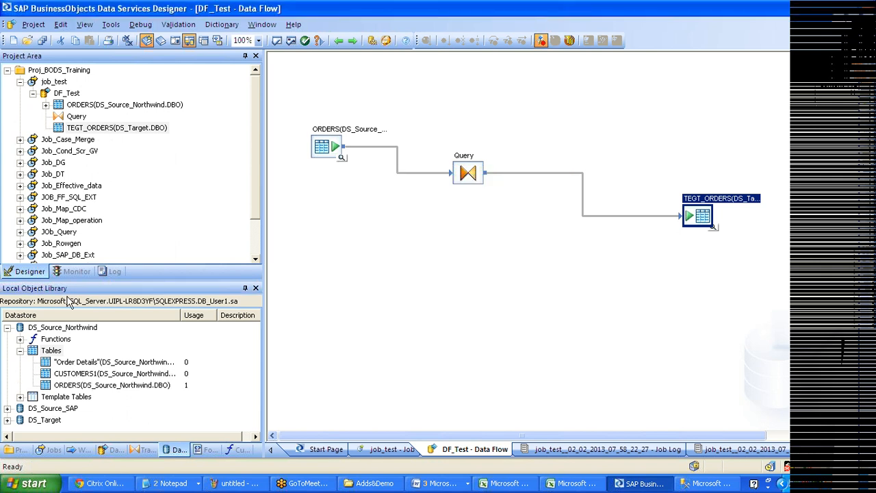
Import the TRGT_CUSTOMER table by name into the DS_Source_Northwind datastore with owner DBO.
click(53, 350)
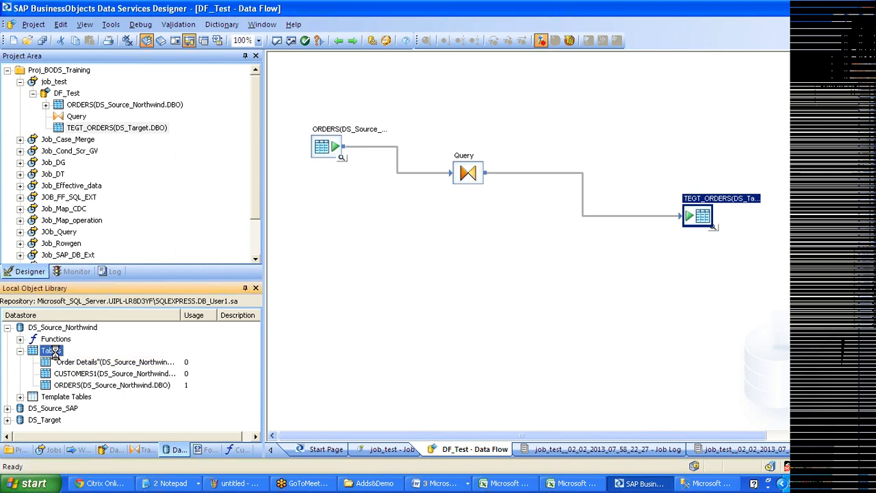
right_click(52, 351)
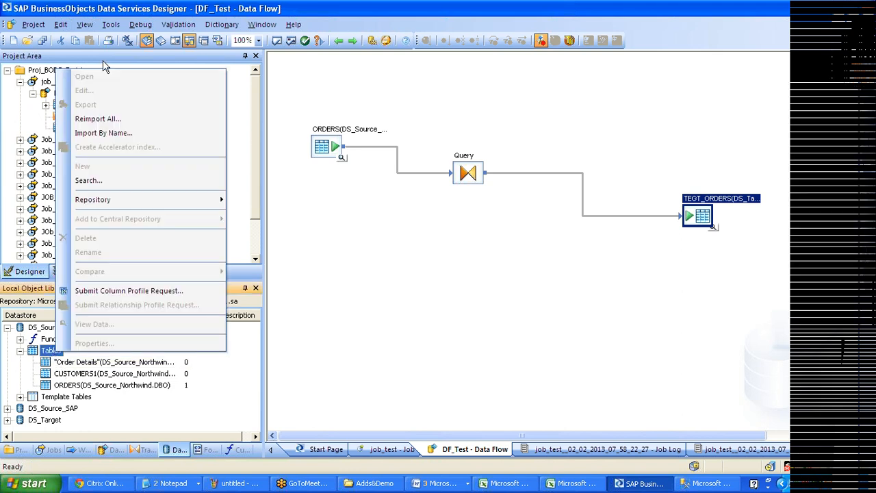
click(108, 133)
text(TRGT_CUS)
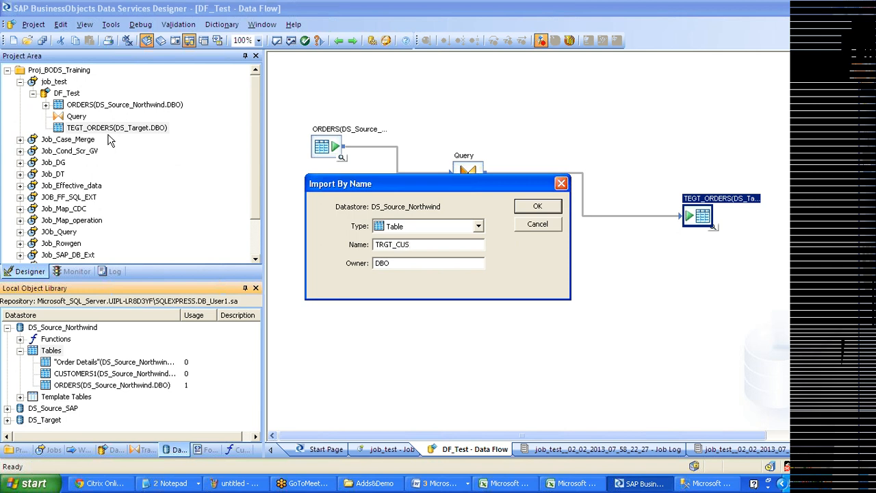
text(TOMER)
key(Return)
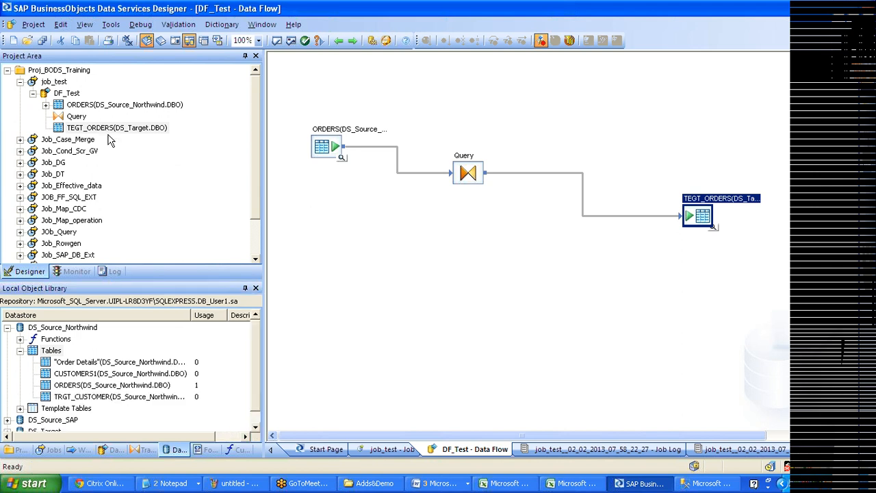
Create a new batch job named Job_HistPreserv in the Proj_BODS_Training project.
click(6, 70)
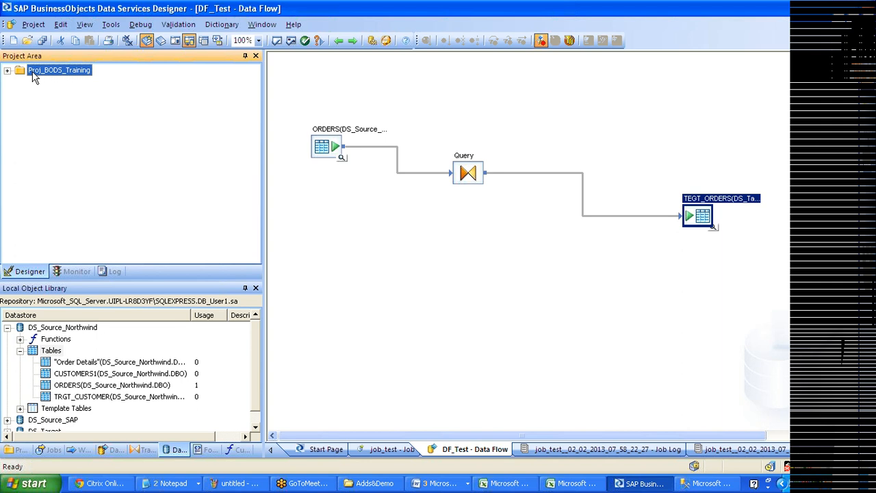
right_click(33, 71)
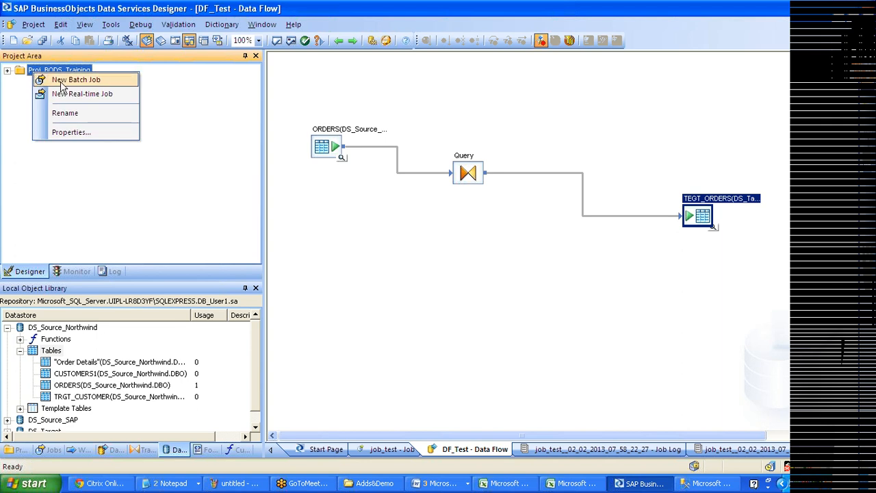
click(60, 84)
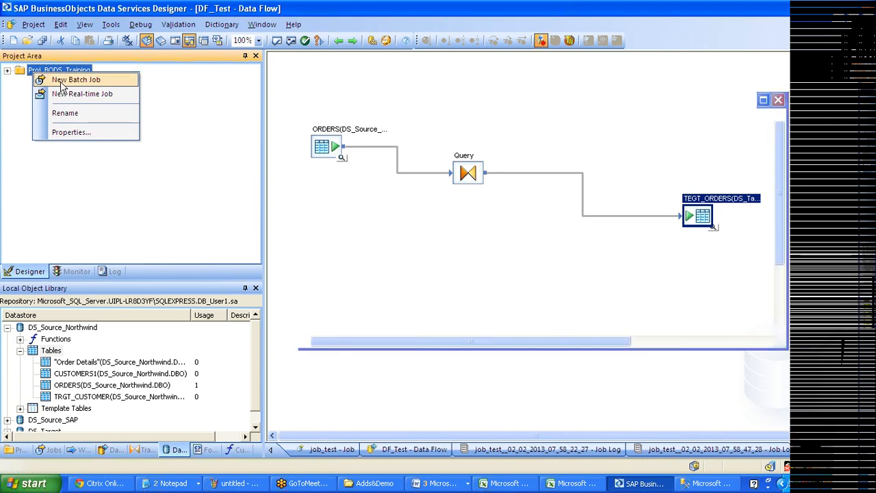
text(Jpob_H)
key(BackSpace)
key(BackSpace)
key(BackSpace)
key(BackSpace)
text(ob_Hios)
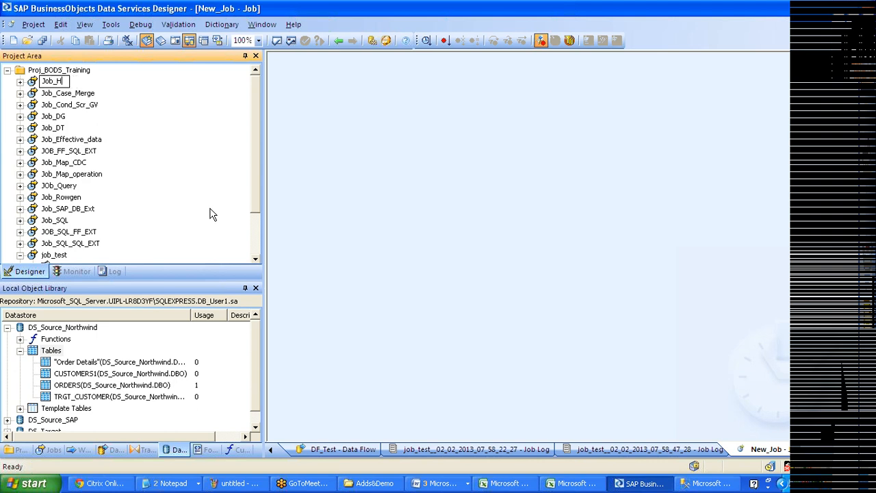
key(BackSpace)
key(BackSpace)
text(stPre)
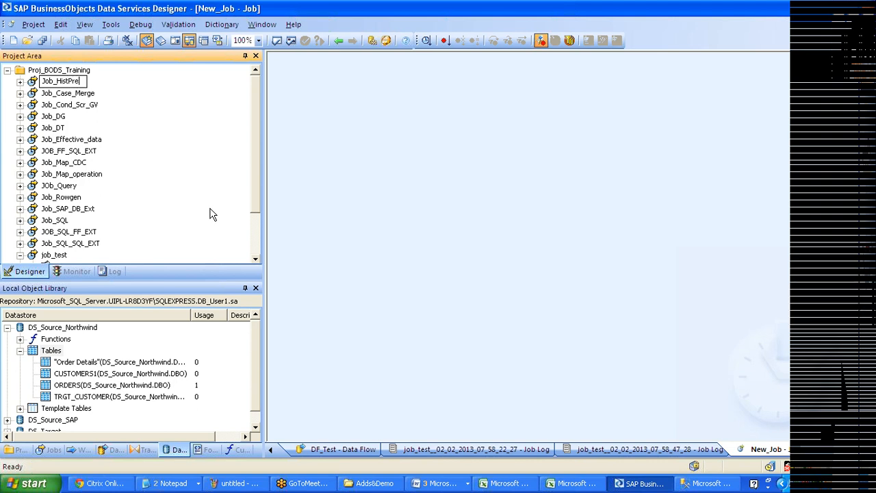
text(serv)
key(Return)
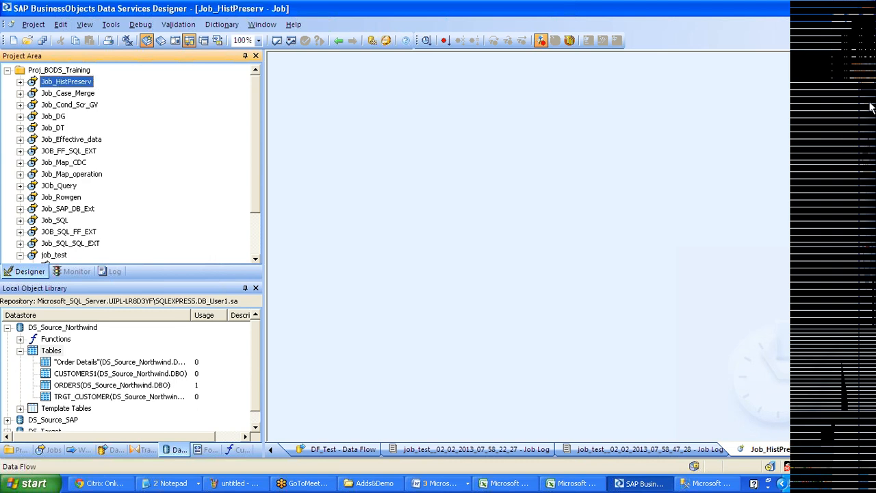
Add a data flow named DF_HP to Job_HistPreserv and open it.
click(387, 149)
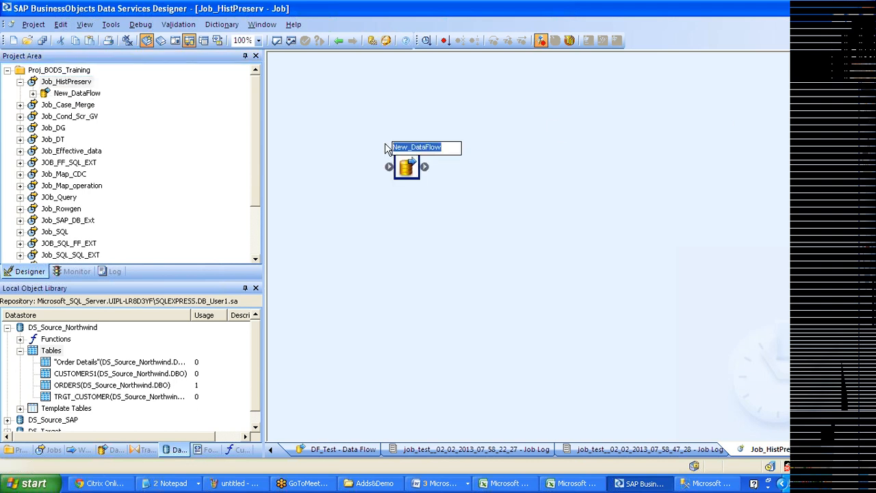
text(DF_)
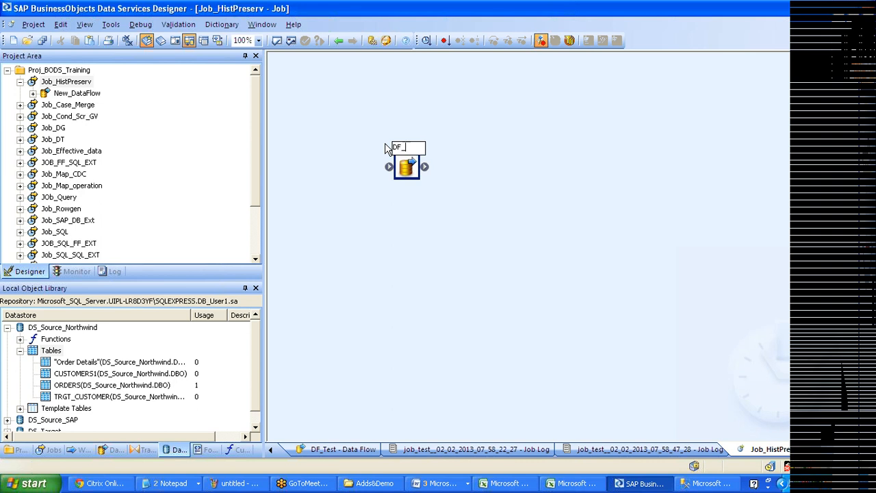
text(HP)
key(Return)
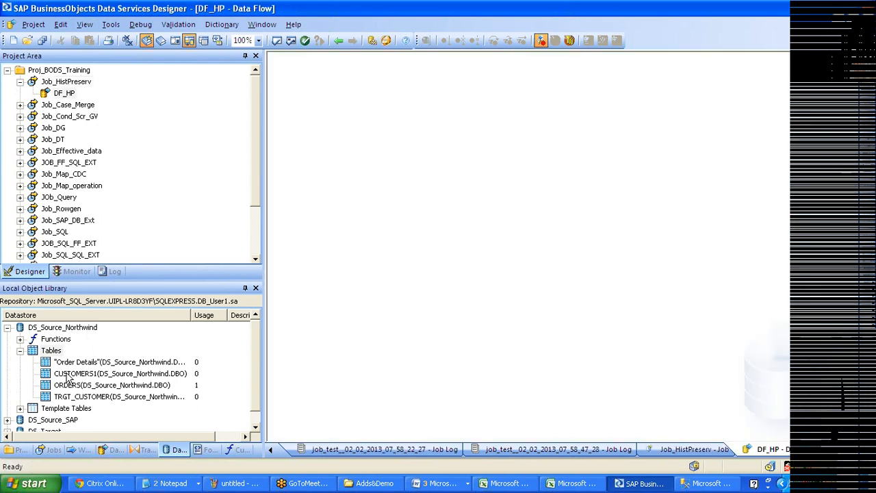
Place the CUSTOMERS1 table as source and the TRGT_CUSTOMER table as target in DF_HP.
drag(120, 373, 321, 110)
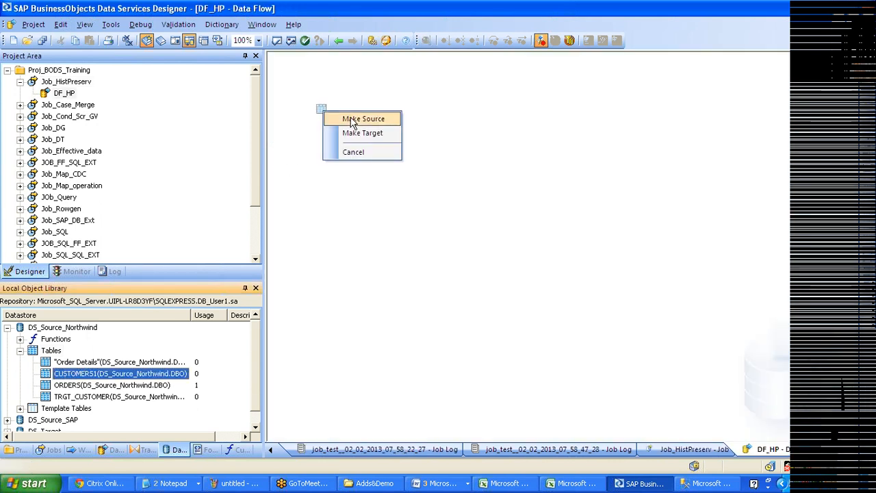
click(342, 118)
drag(120, 396, 584, 206)
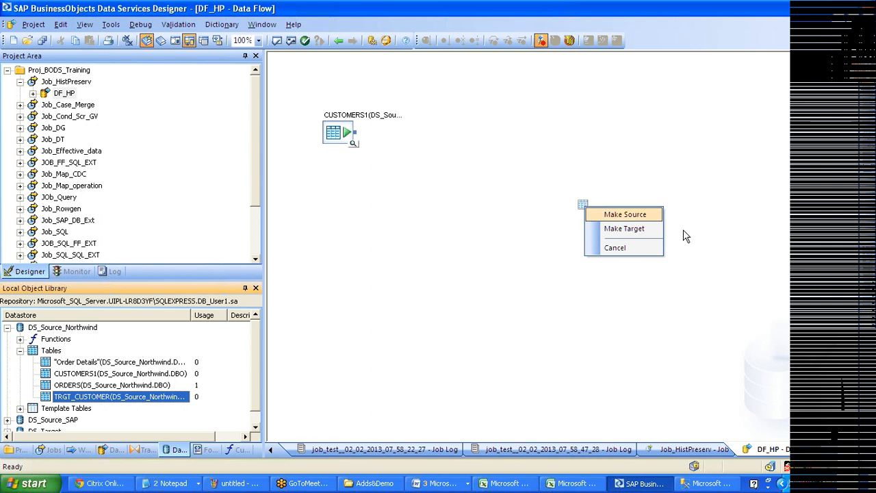
click(655, 231)
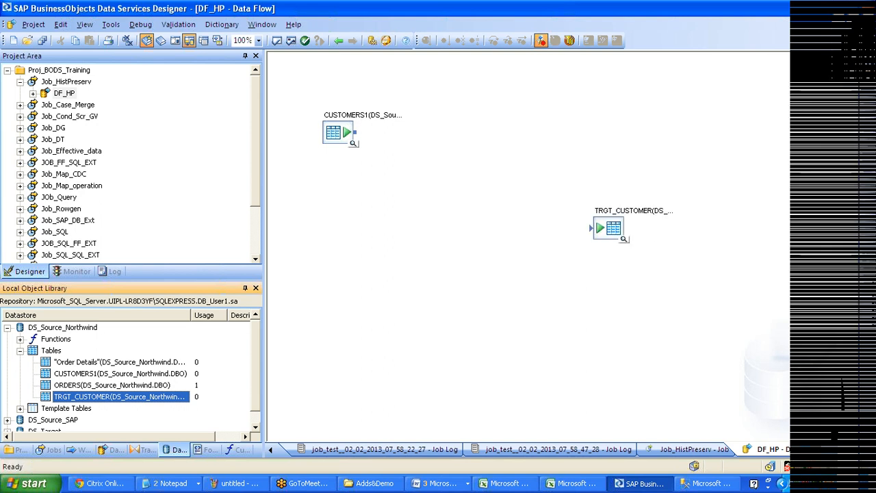
Check the key column of the TRGT_CUSTOMER target, return to DF_HP, and move the target table farther away from the CUSTOMERS1 source.
double_click(608, 228)
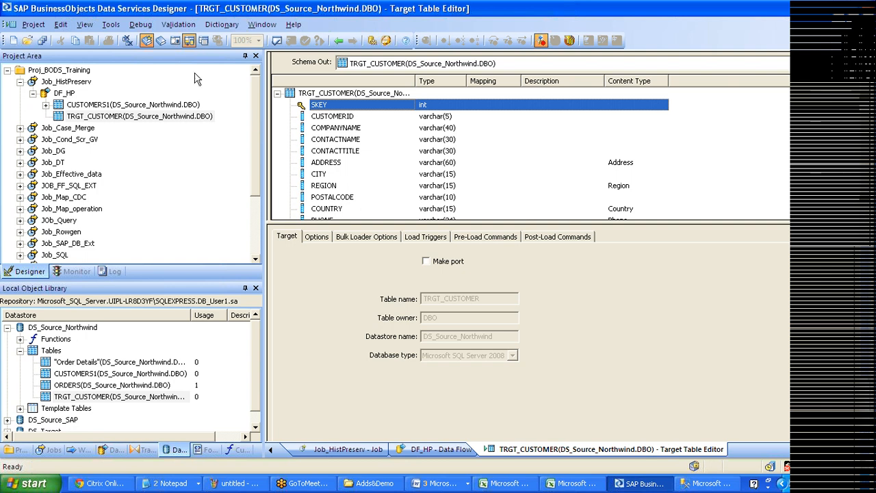
click(339, 41)
drag(608, 239, 727, 362)
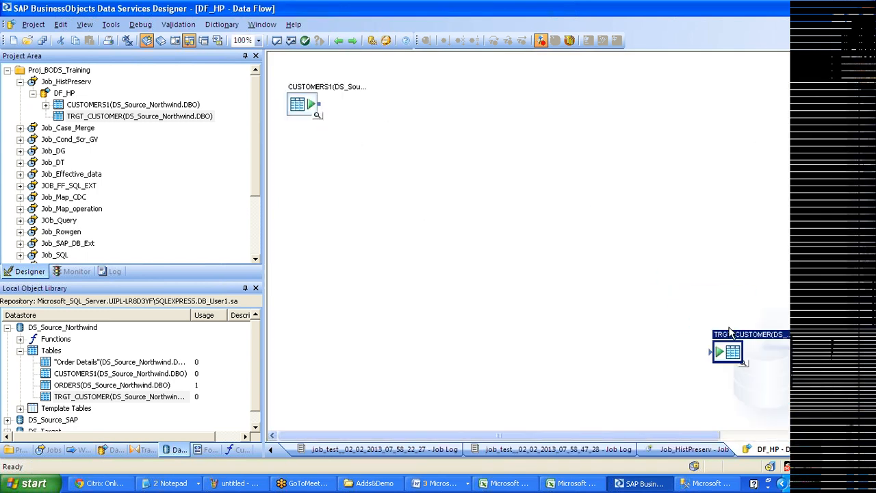
Reopen the TRGT_CUSTOMER target to examine its VALID_FROM, VALID_TO and COLUMN_FLAG columns, and return to DF_HP.
double_click(730, 352)
click(320, 108)
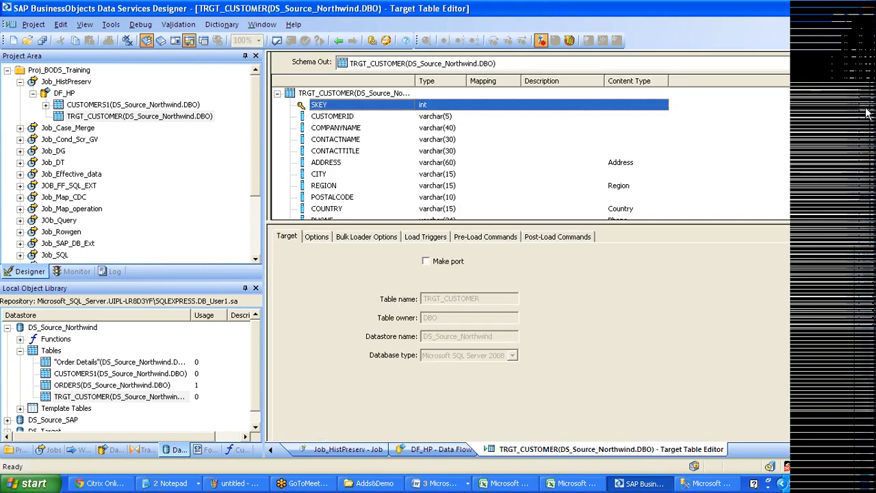
scroll(860, 148, down, 2)
scroll(860, 148, down, 1)
click(327, 188)
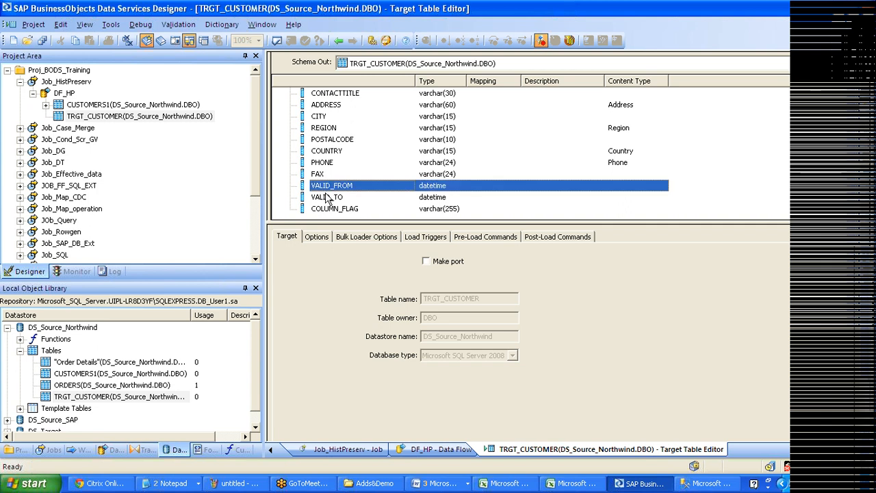
click(326, 198)
click(329, 208)
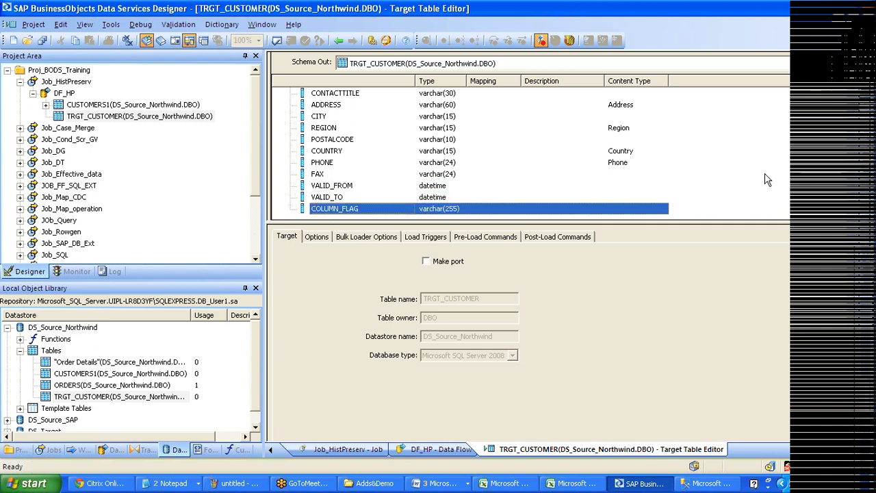
click(339, 41)
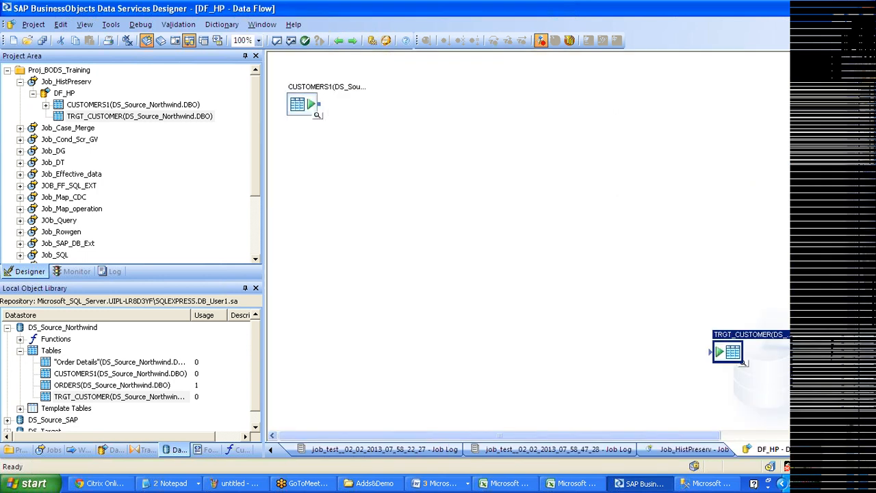
Check the columns of the CUSTOMERS1 source, and add a Query transform to DF_HP with CUSTOMERS1 connected as its input.
double_click(308, 105)
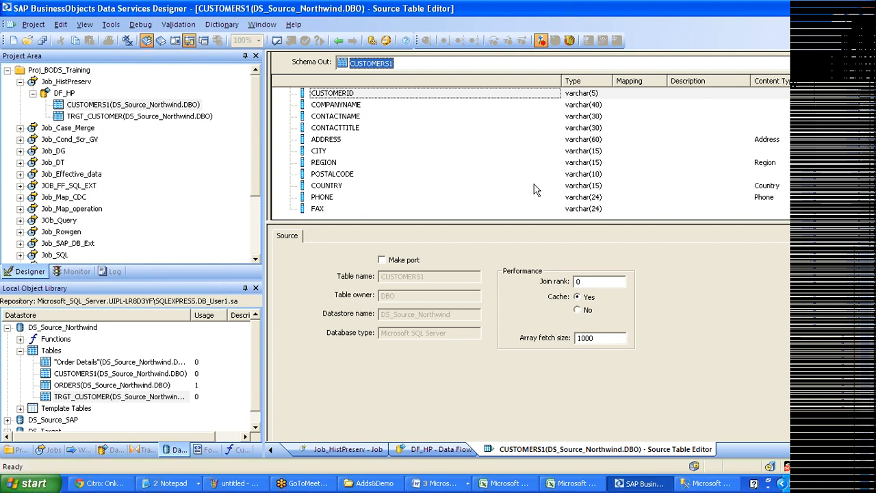
click(337, 41)
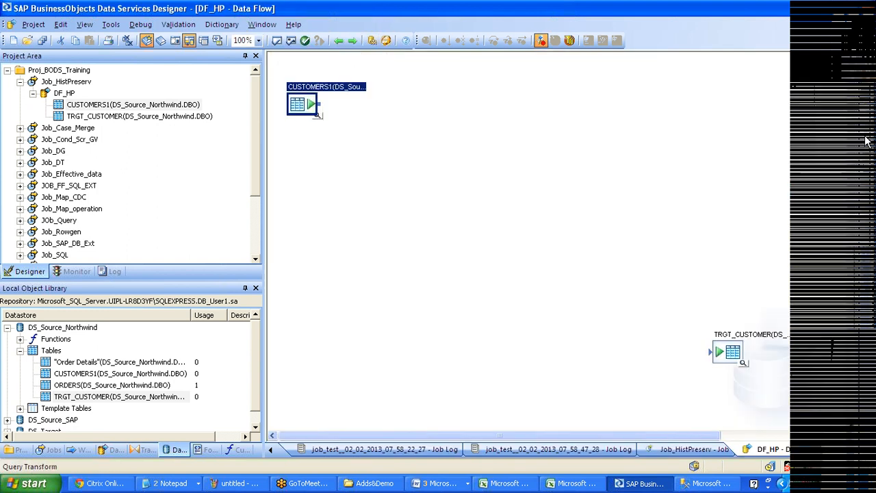
click(381, 127)
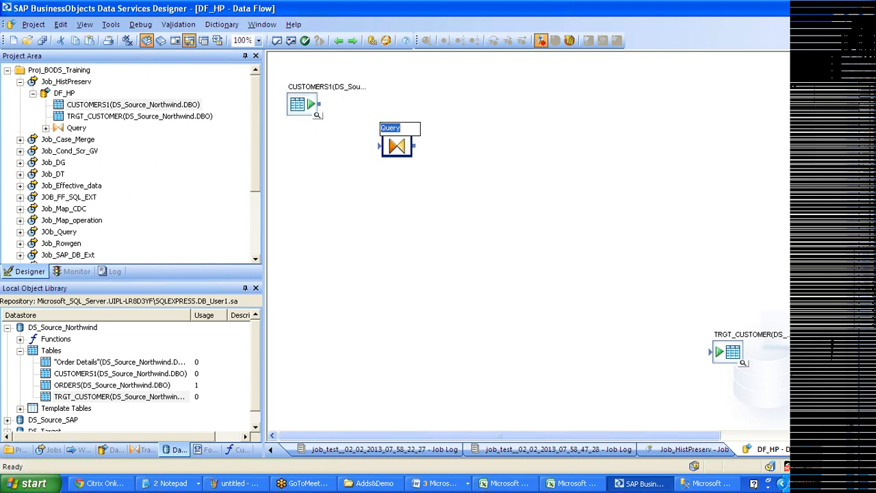
drag(318, 104, 381, 163)
key(alt+Tab)
key(Escape)
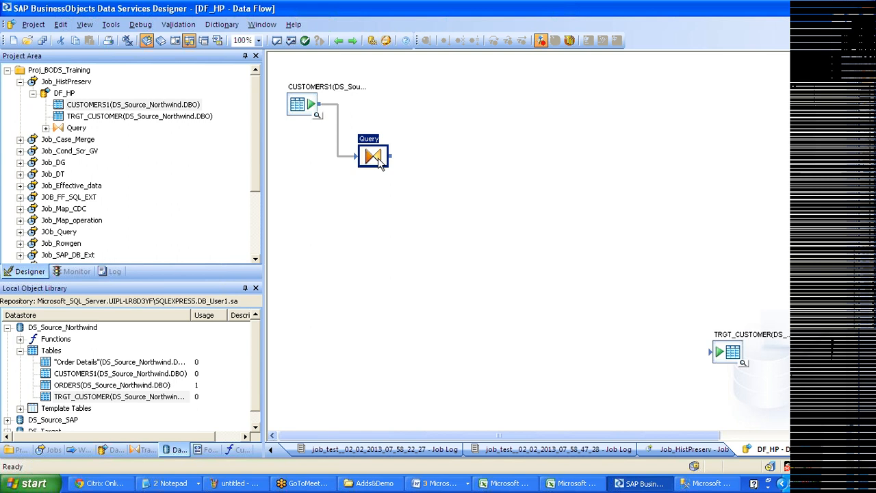
Switch to 17_History Preserving.docx in Word and review the transform setup instructions, including the note on populating Valid_from with sysdate().
key(alt+Tab)
click(438, 483)
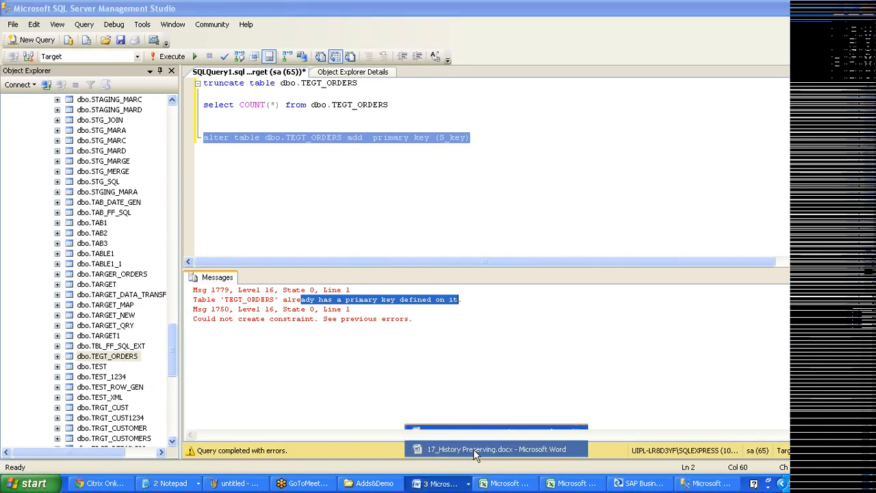
click(476, 452)
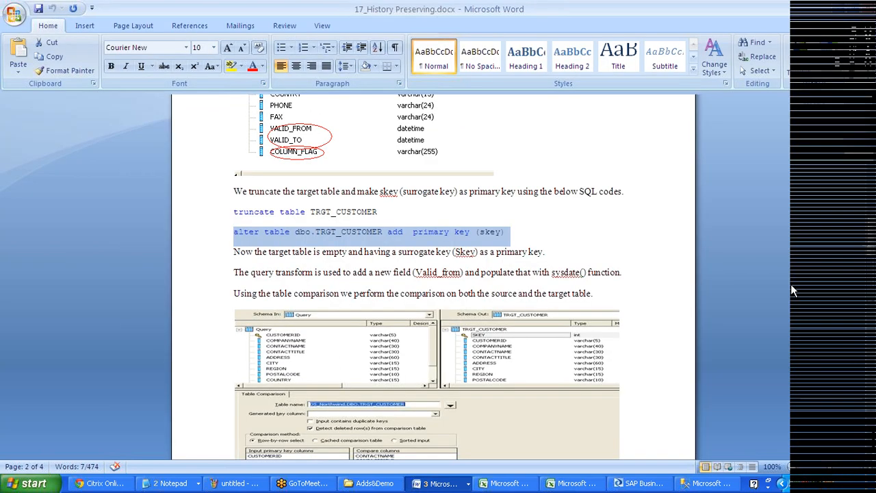
drag(871, 220, 871, 169)
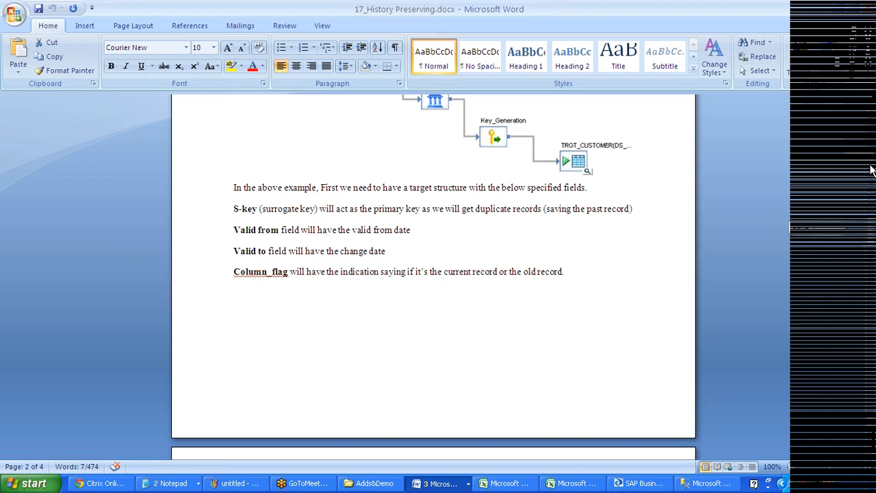
scroll(871, 170, up, 1)
scroll(871, 187, down, 2)
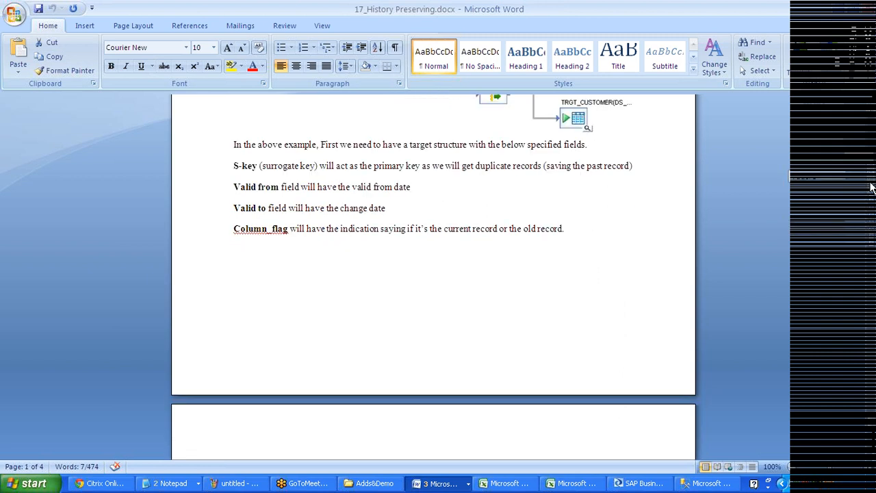
drag(871, 187, 872, 242)
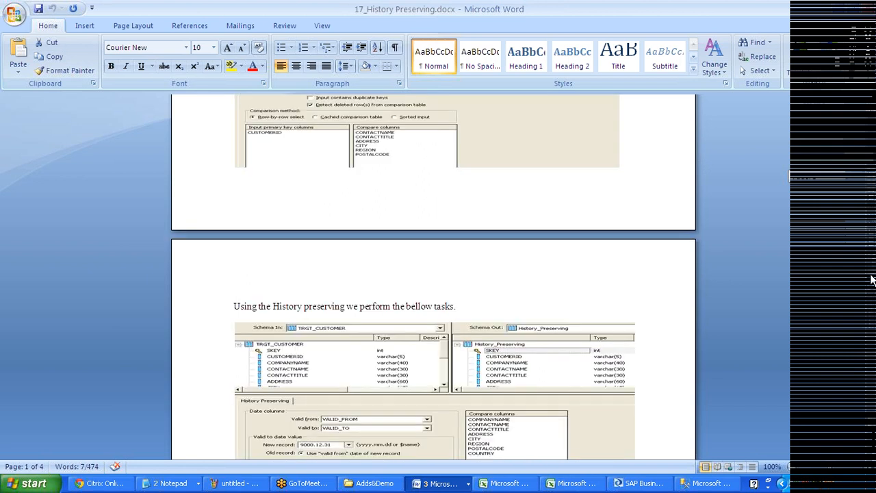
scroll(871, 279, down, 10)
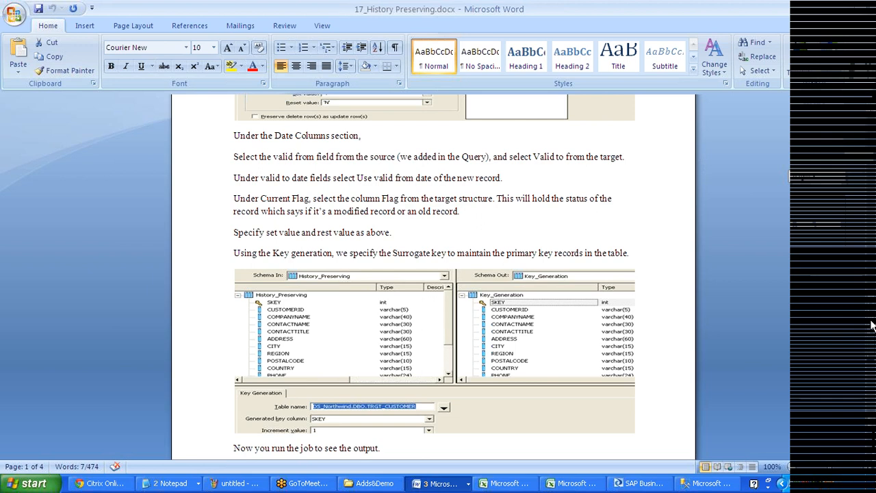
scroll(871, 326, up, 4)
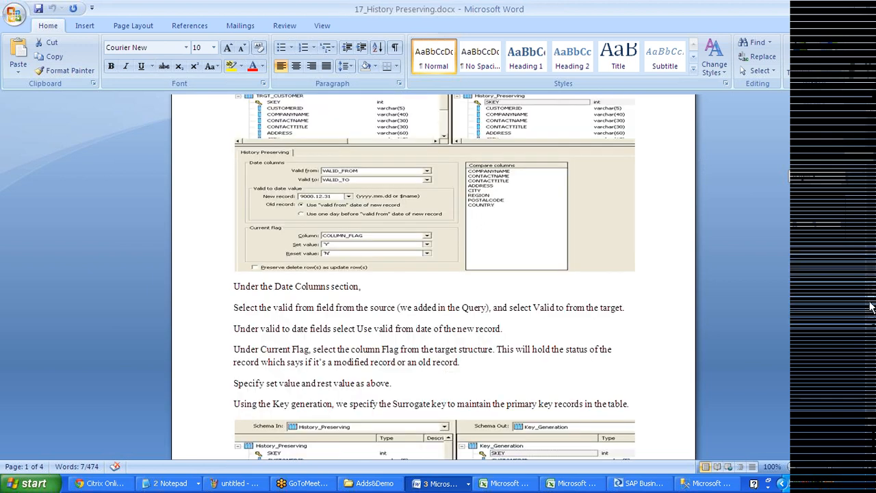
scroll(865, 249, up, 10)
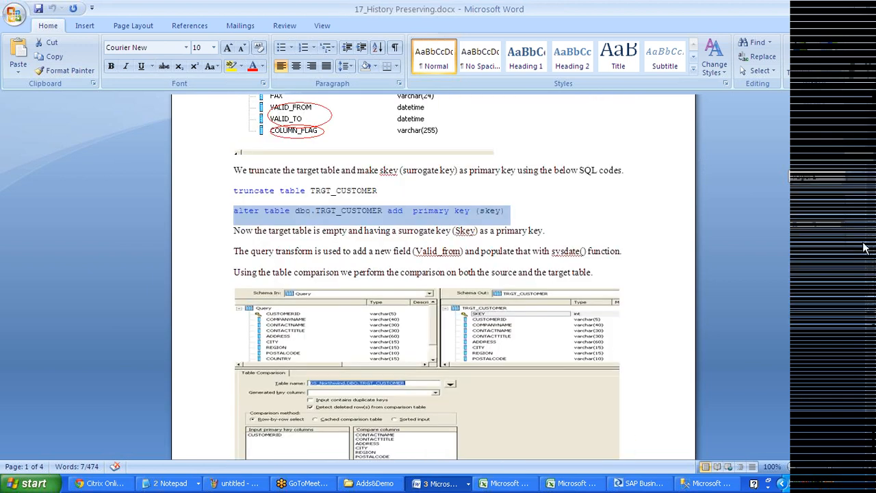
scroll(865, 249, down, 1)
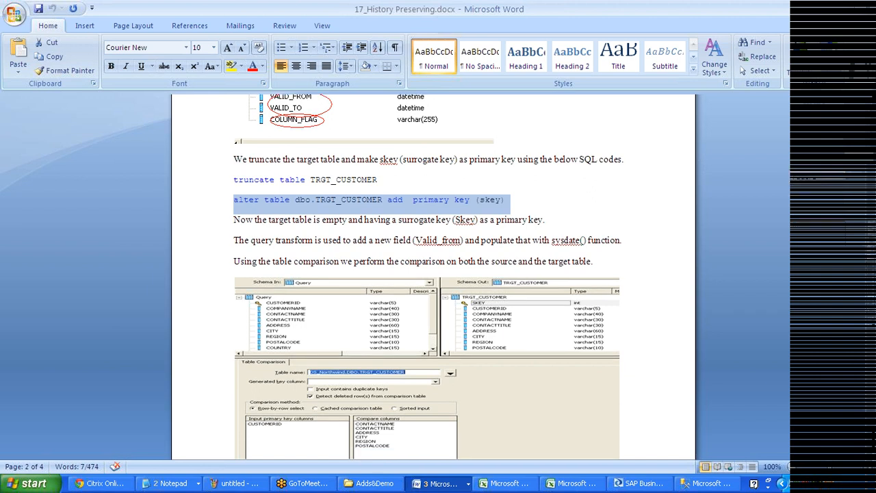
drag(250, 241, 561, 245)
Return to Data Services Designer and map all CUSTOMERS1 columns, from CUSTOMERID to FAX, to the Query transform's output schema.
key(alt+Tab)
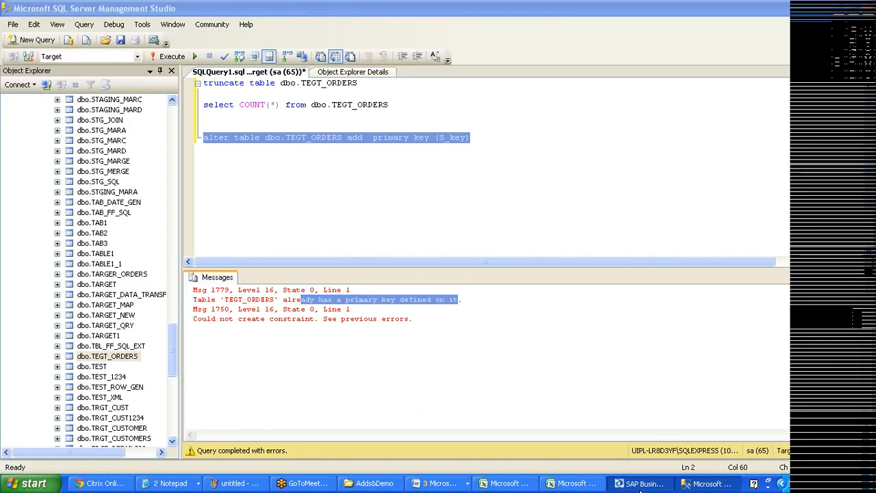
click(639, 484)
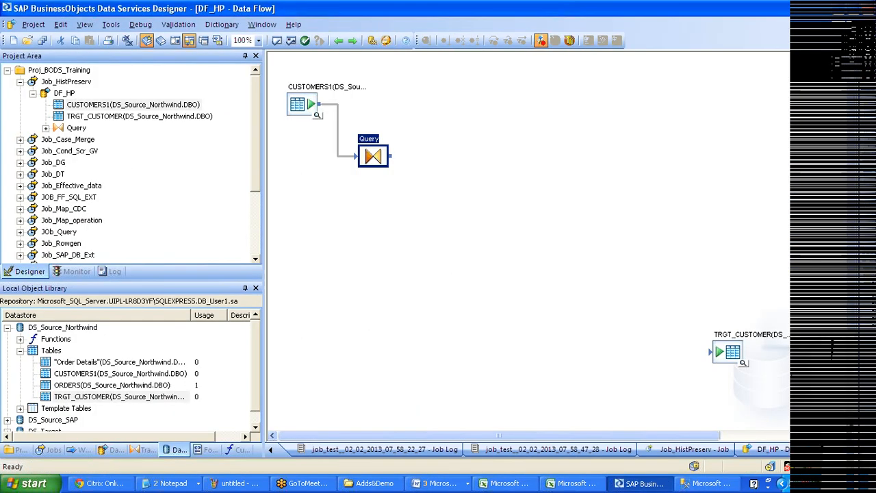
double_click(373, 157)
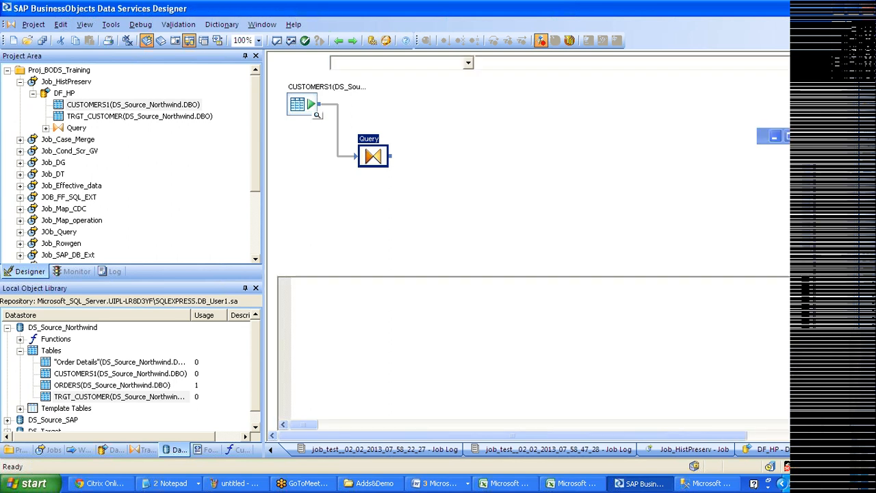
click(332, 105)
shift+click(333, 197)
drag(332, 197, 612, 126)
drag(867, 117, 867, 151)
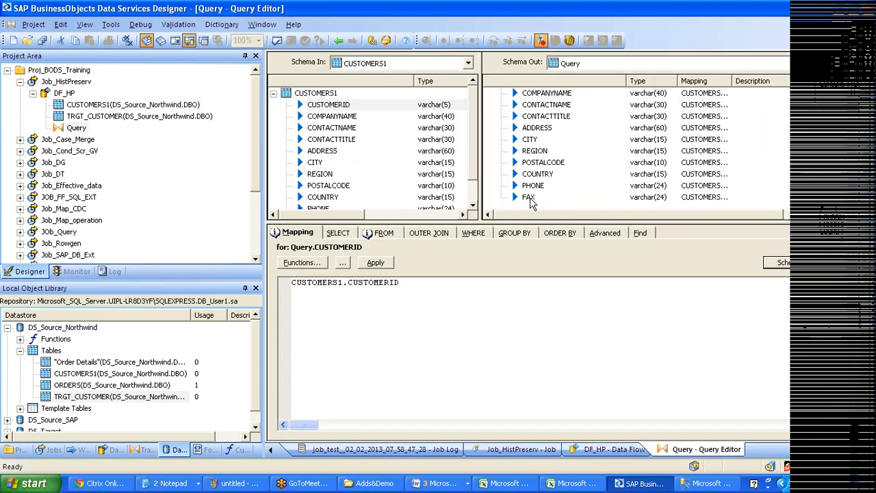
Insert an output column named valid_from with data type date below FAX in the Query output schema.
click(535, 198)
right_click(535, 200)
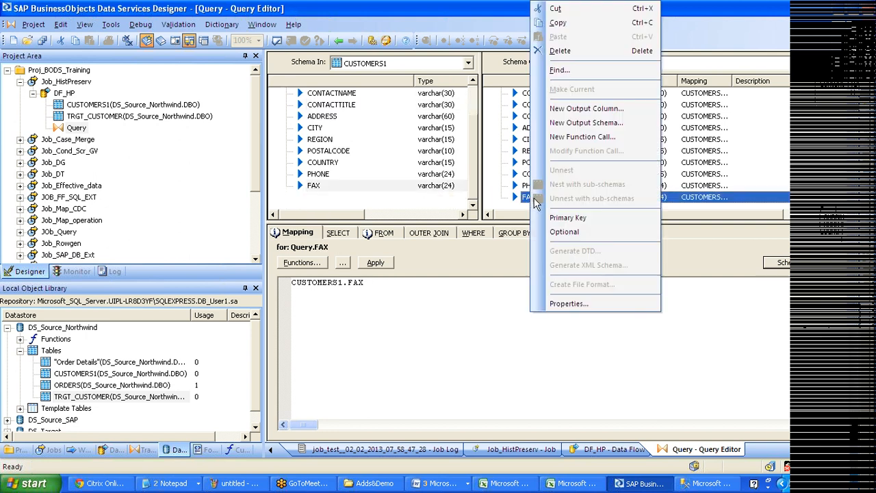
click(586, 108)
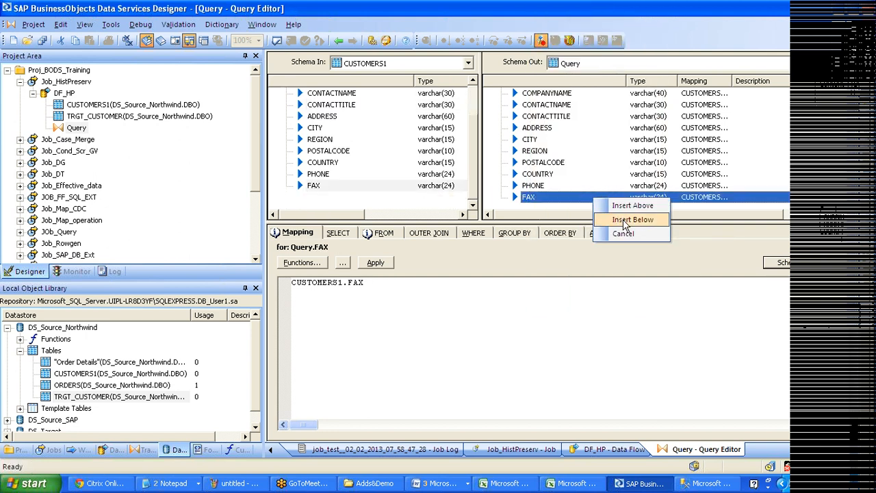
click(631, 219)
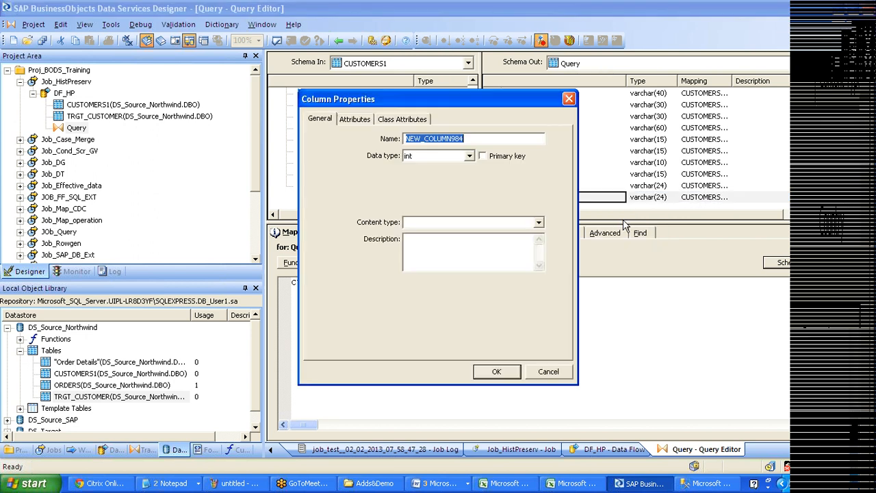
text(valid_from)
key(Tab)
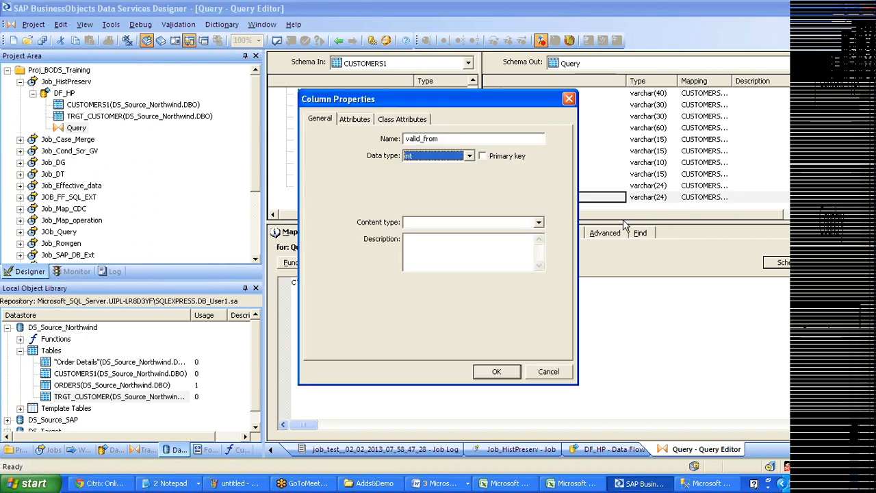
key(d)
key(Tab)
key(Return)
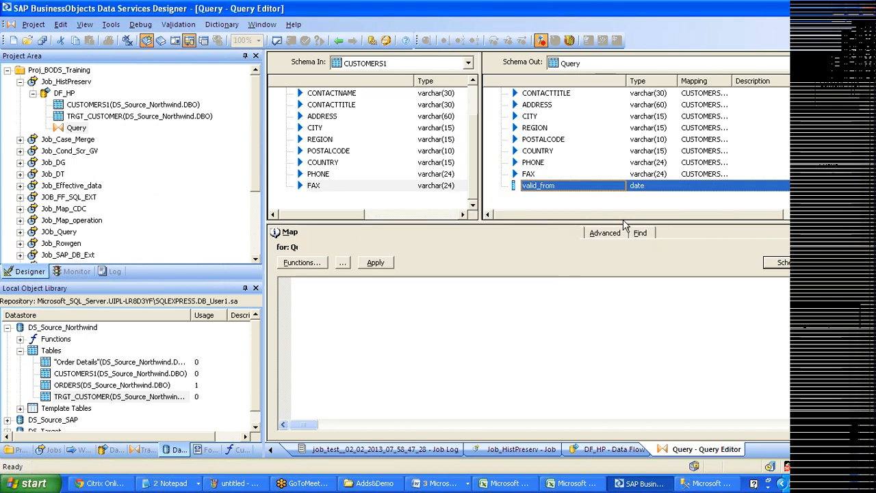
Set the mapping of the valid_from output column to sysdate( ).
text(sys)
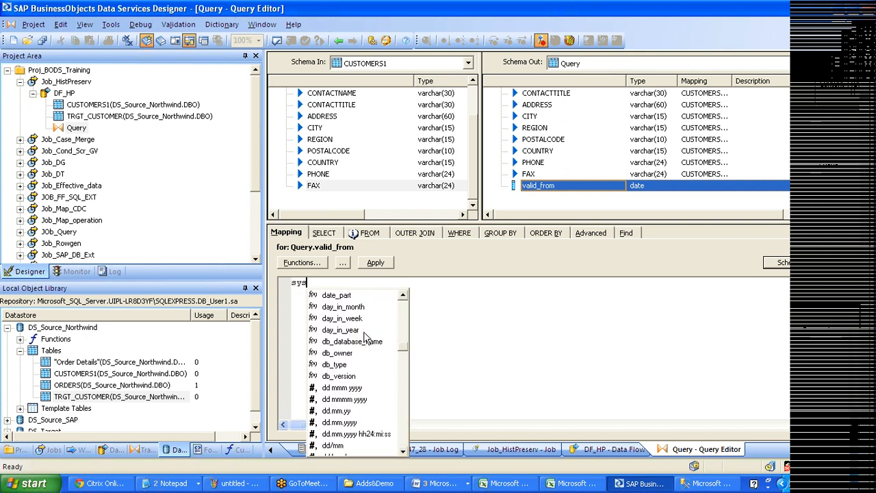
text(_date)
key(BackSpace)
key(BackSpace)
key(BackSpace)
key(BackSpace)
key(BackSpace)
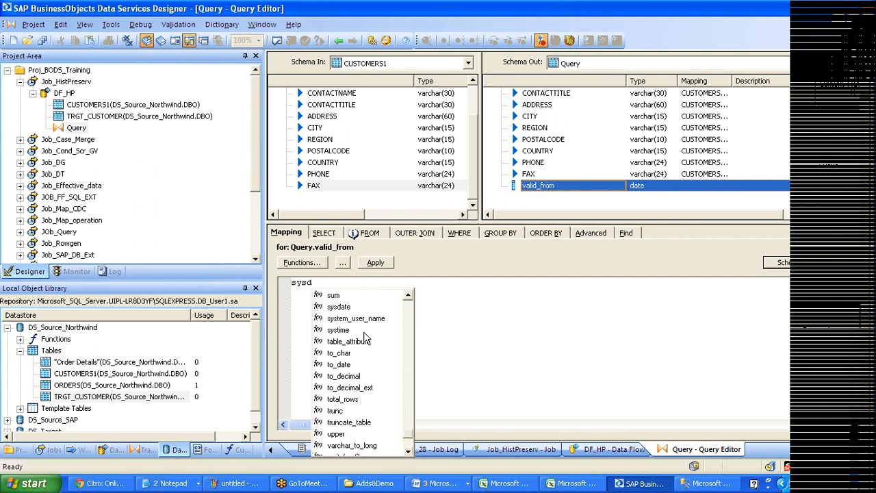
text(date( )
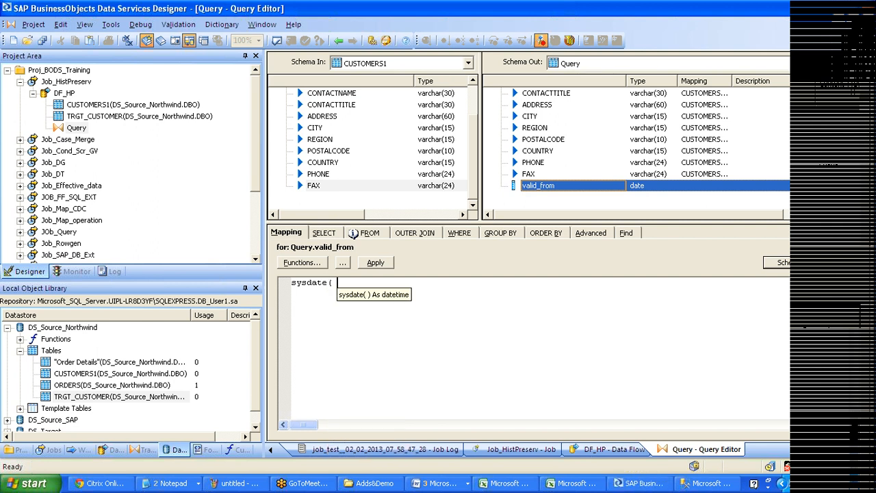
text())
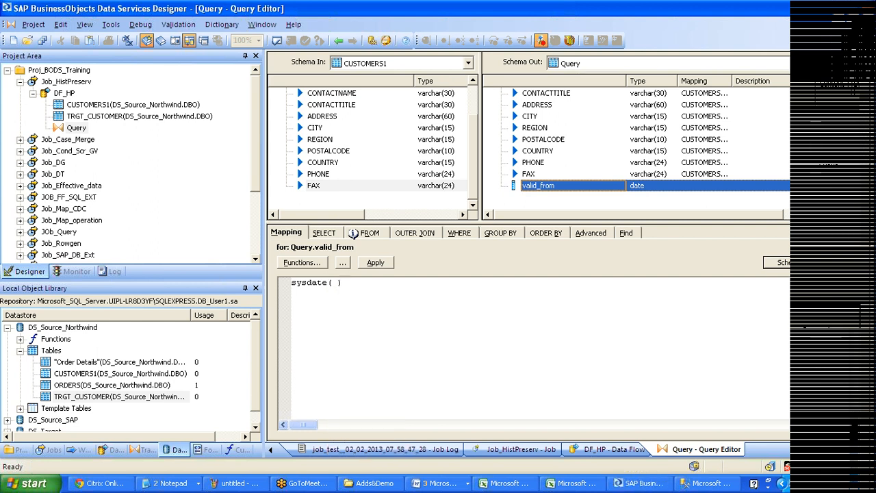
click(534, 174)
click(537, 197)
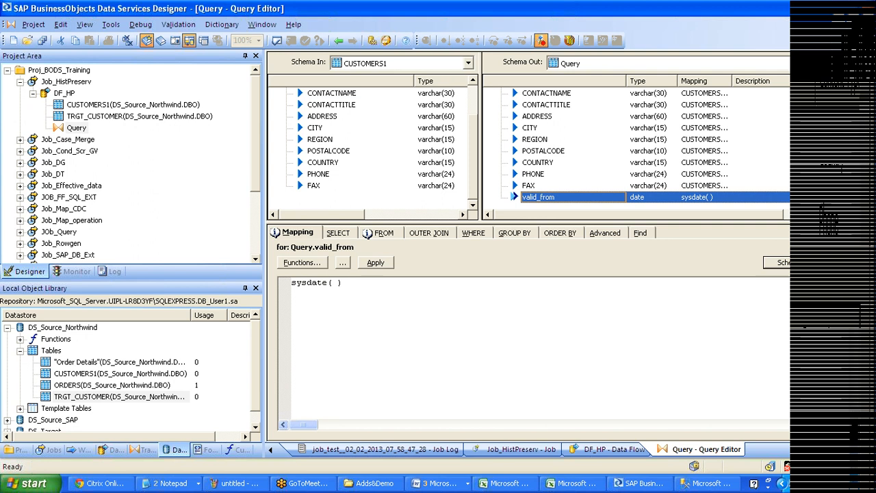
Return to DF_HP and place the History_Preserving and Table_Comparison transforms between the Query and the TRGT_CUSTOMER target.
click(339, 41)
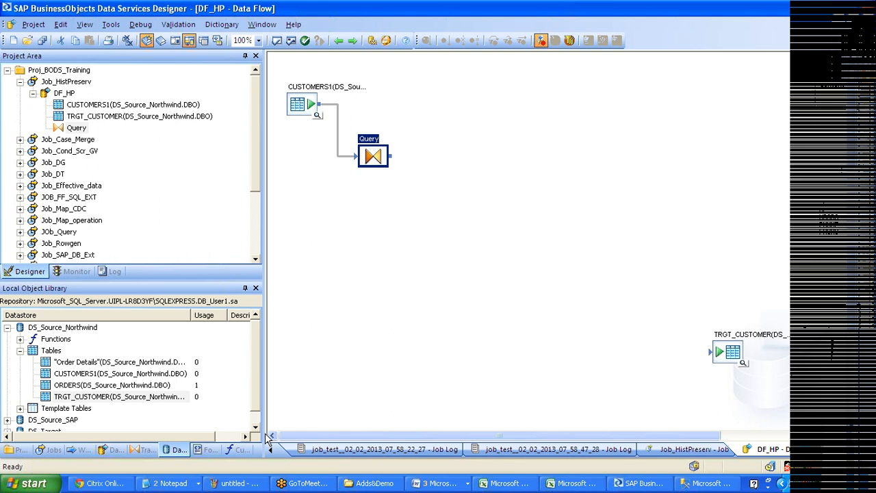
click(147, 449)
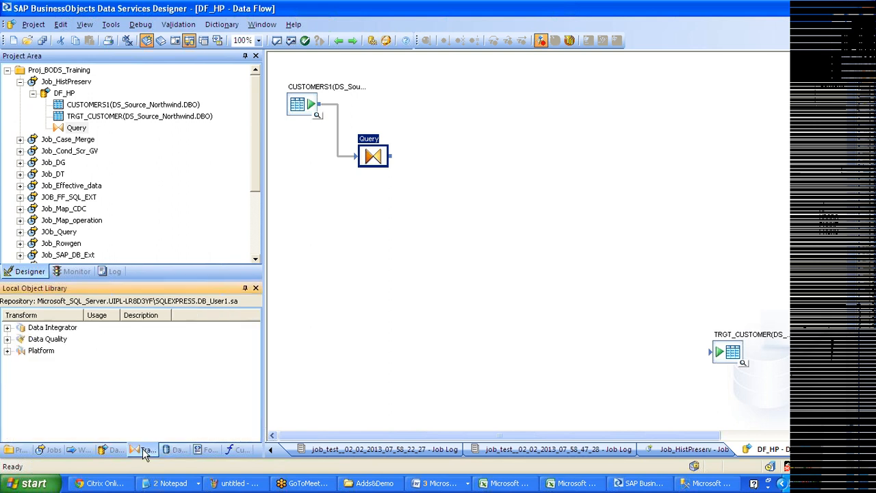
click(8, 328)
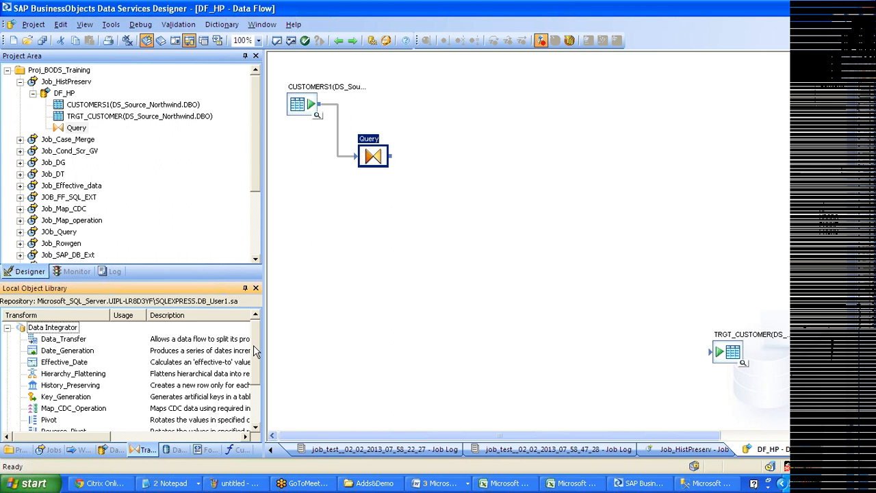
scroll(63, 368, down, 2)
drag(63, 368, 493, 226)
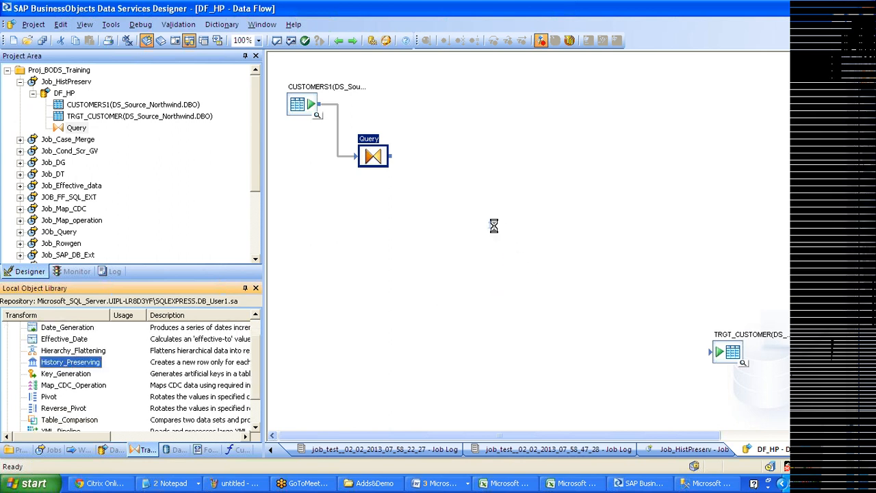
drag(74, 427, 432, 194)
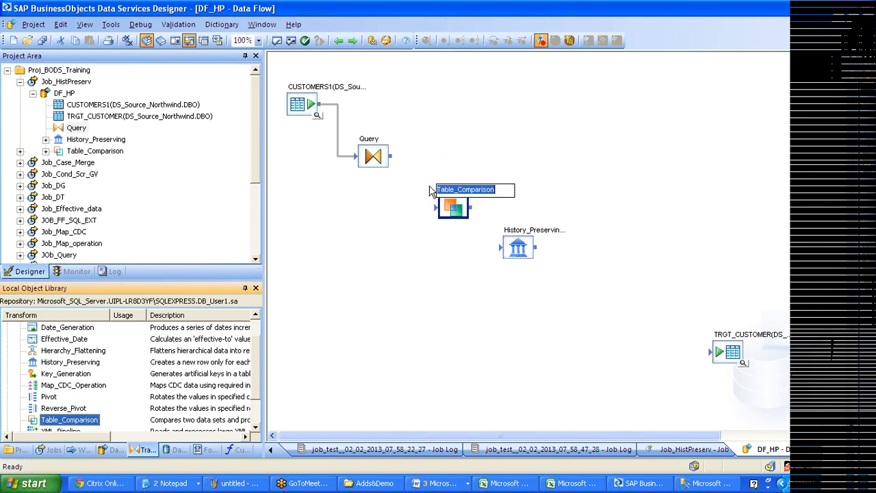
click(517, 248)
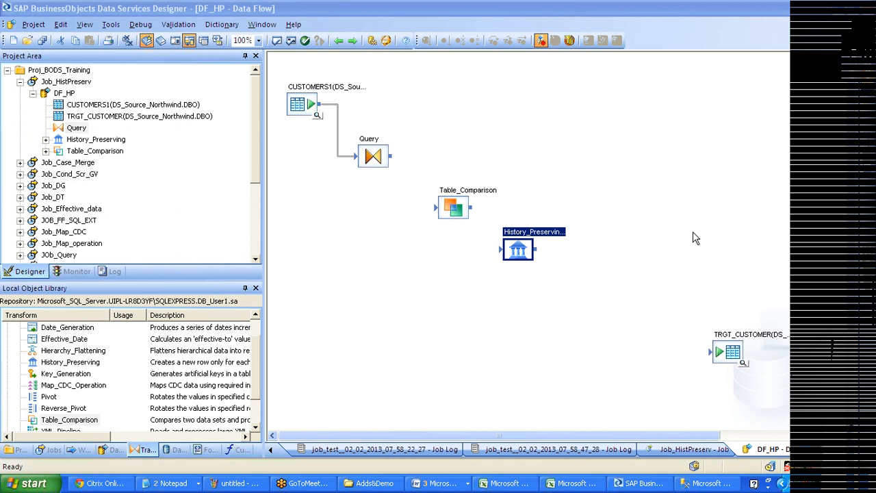
Add a Key_Generation transform between History_Preserving and the TRGT_CUSTOMER target, keeping its default name.
click(66, 374)
drag(66, 374, 580, 290)
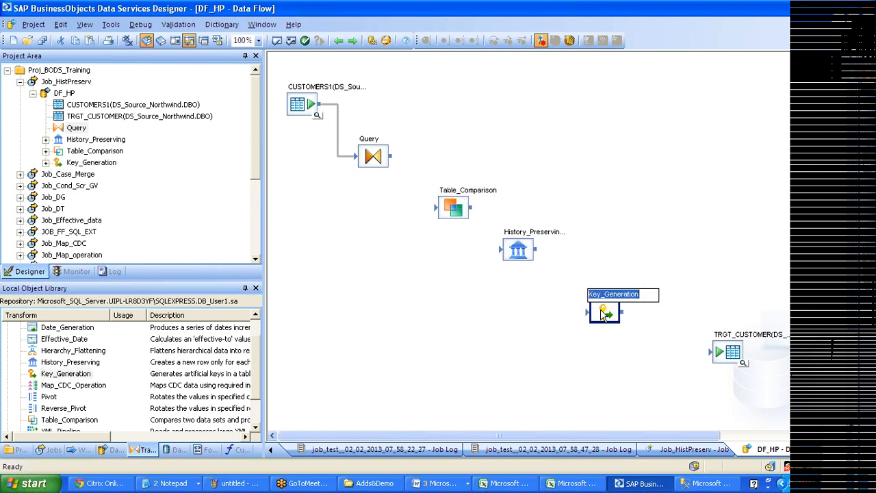
click(461, 212)
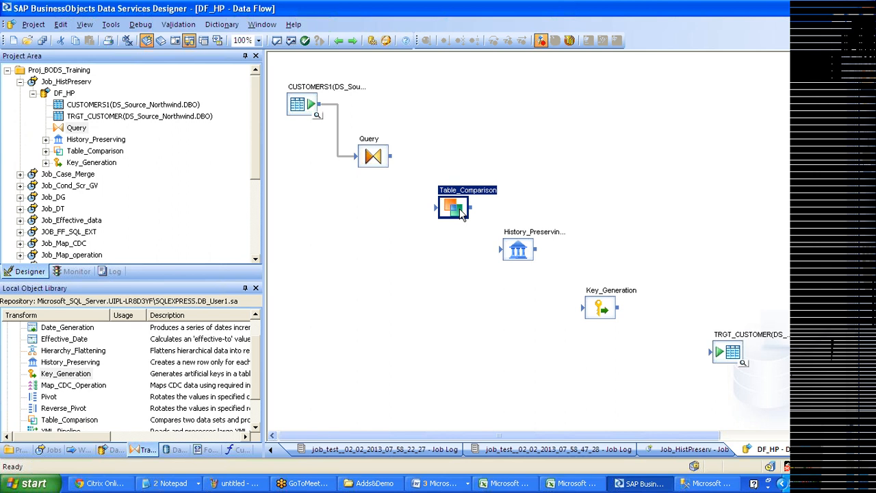
click(508, 255)
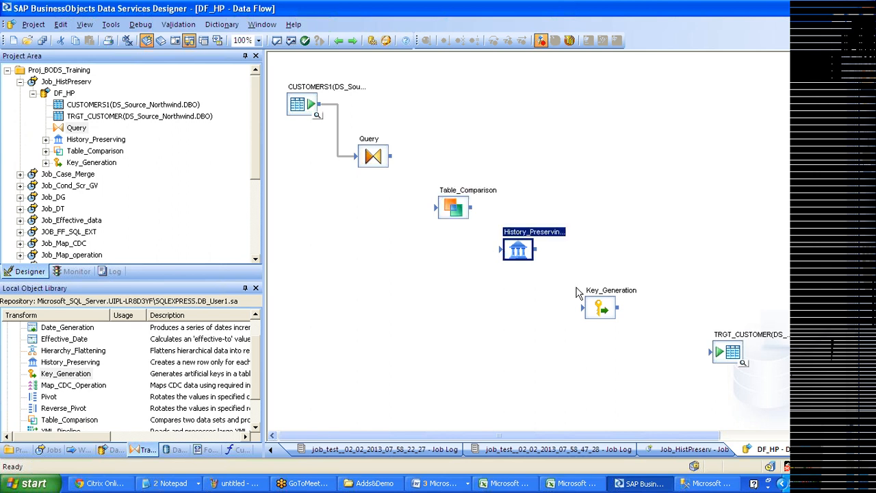
click(590, 311)
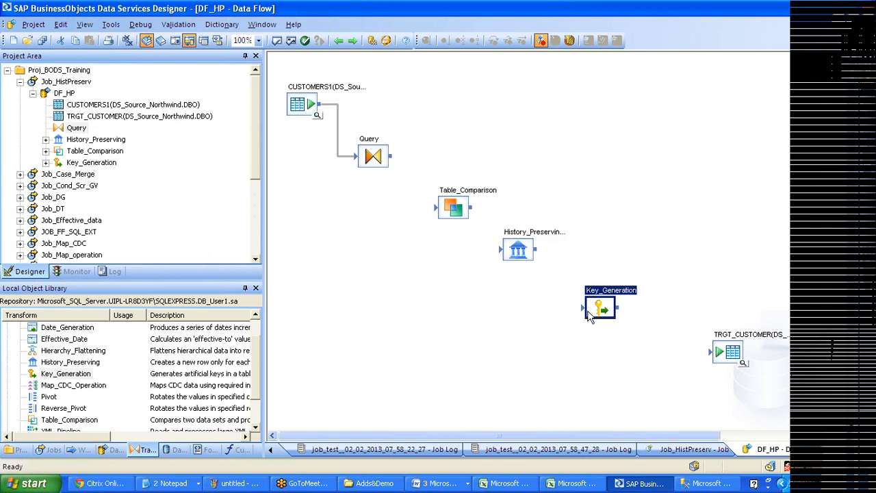
click(448, 215)
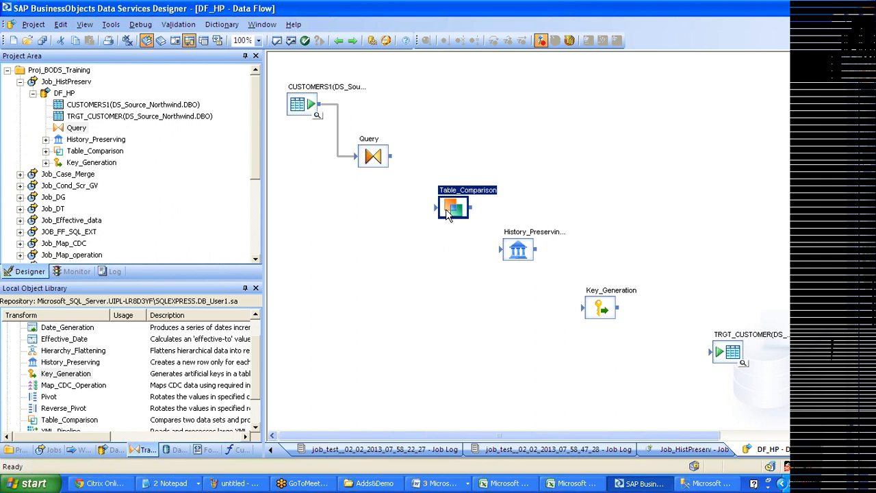
click(299, 108)
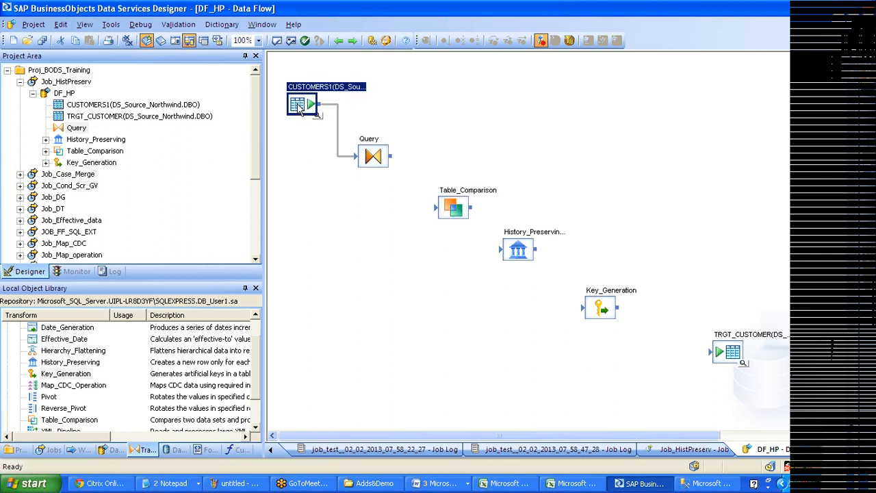
click(728, 356)
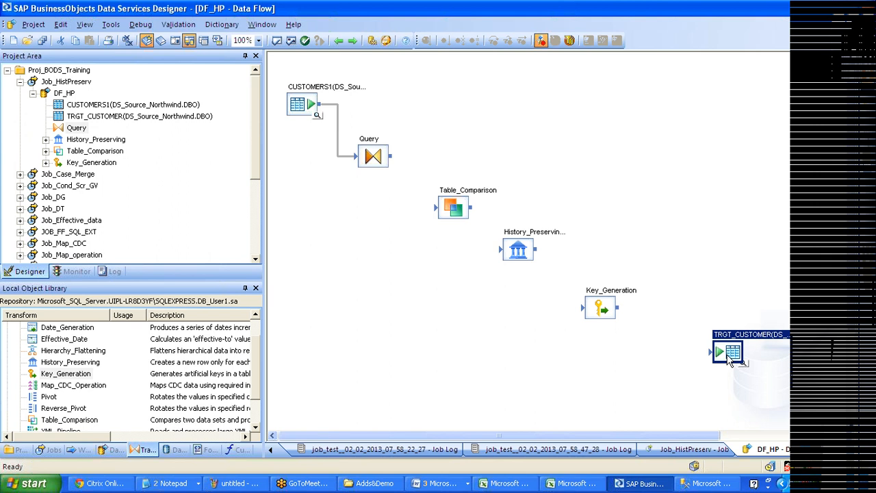
click(301, 113)
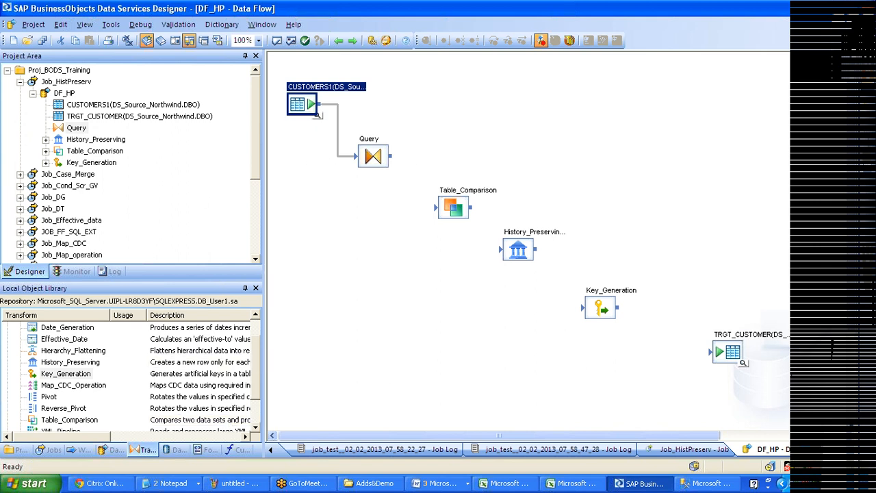
Connect the Query transform to Table_Comparison and shift both transforms slightly closer to the CUSTOMERS1 source.
drag(390, 156, 435, 206)
drag(373, 156, 361, 153)
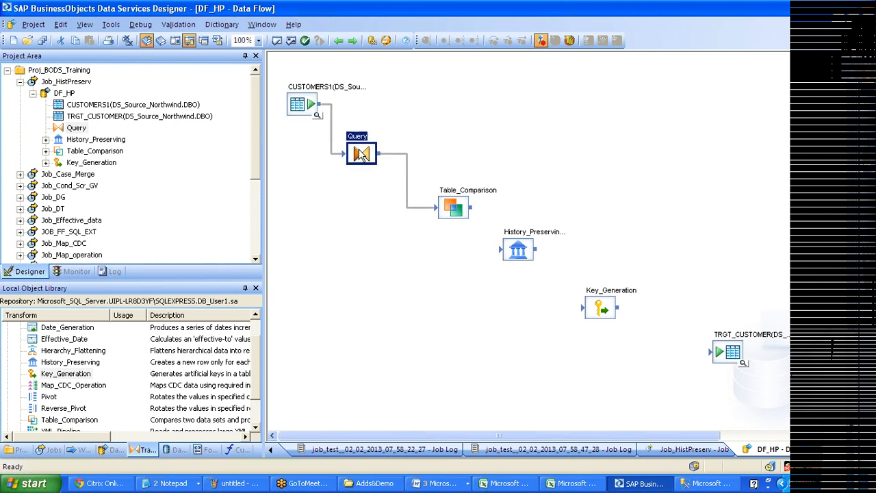
drag(453, 210, 426, 200)
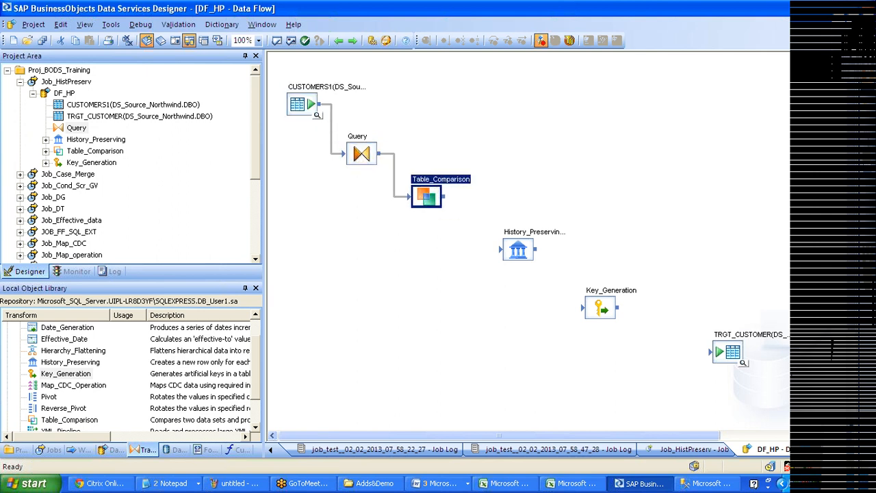
Open the Table_Comparison transform and set its comparison table to TRGT_CUSTOMER from the DS_Source_Northwind datastore.
double_click(426, 197)
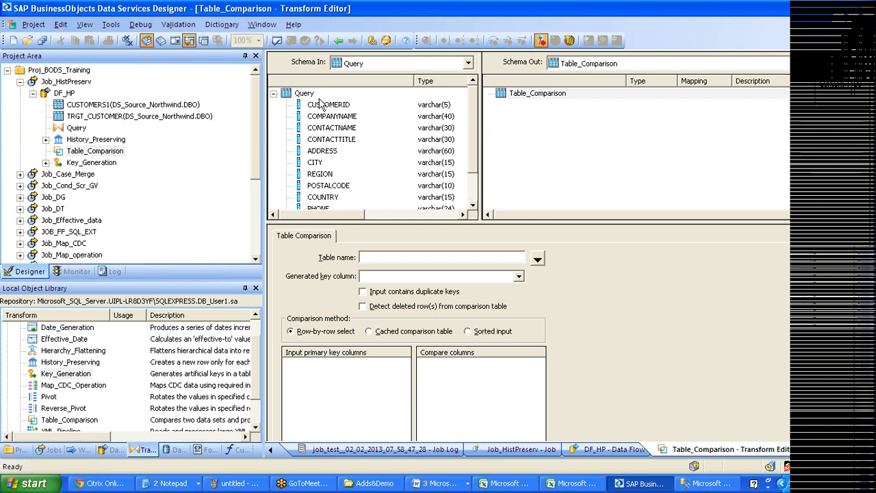
click(321, 109)
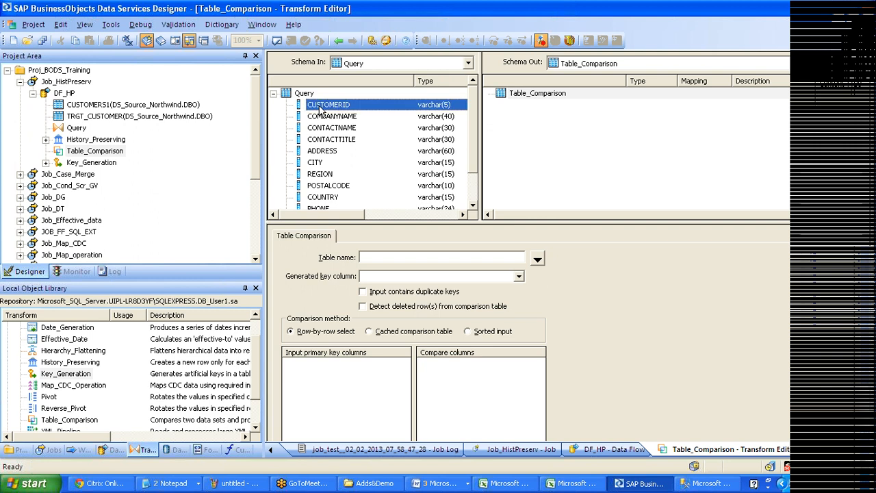
click(541, 261)
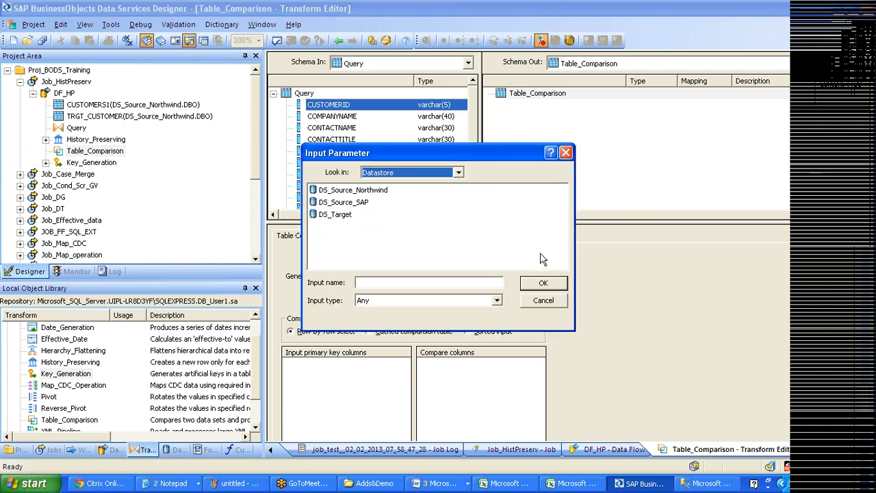
click(545, 300)
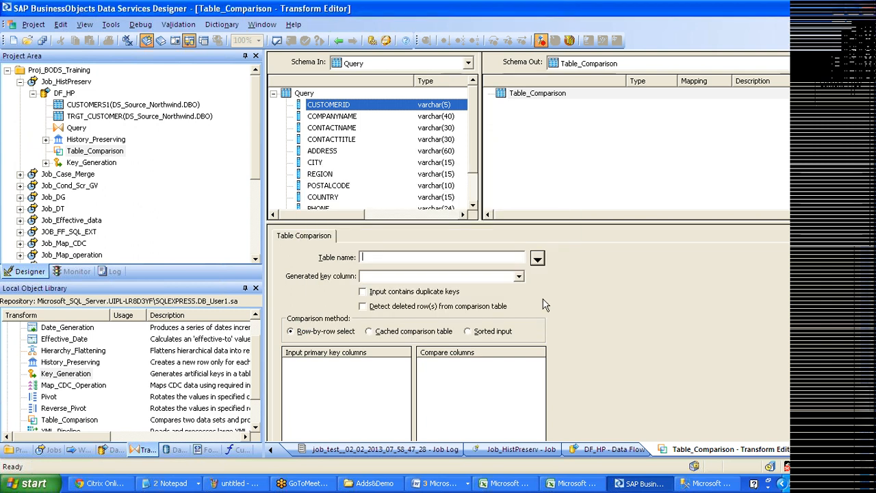
click(539, 261)
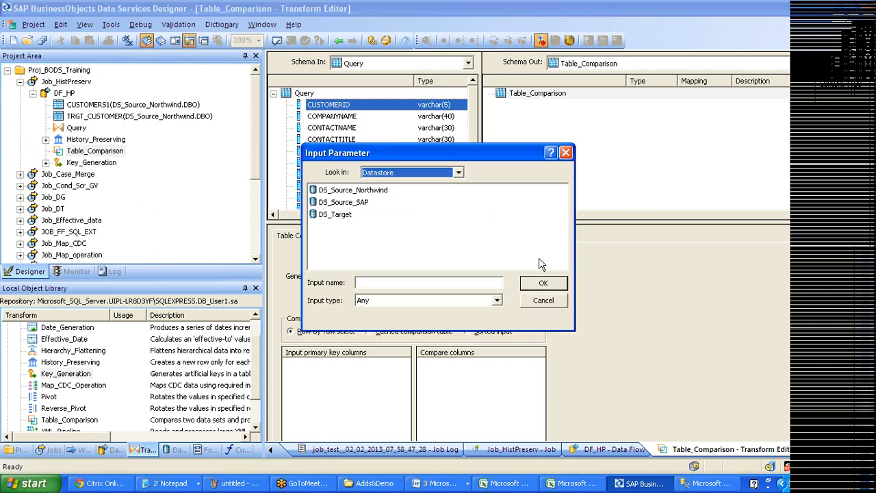
double_click(374, 193)
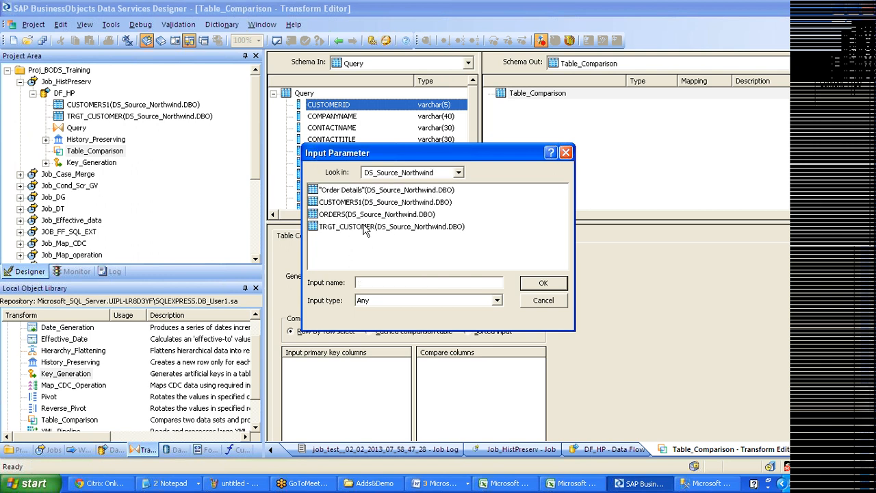
click(364, 226)
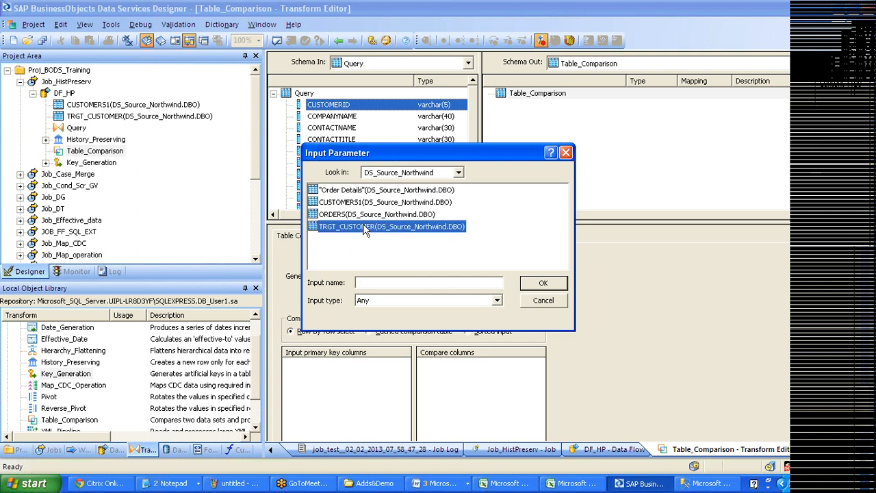
click(545, 286)
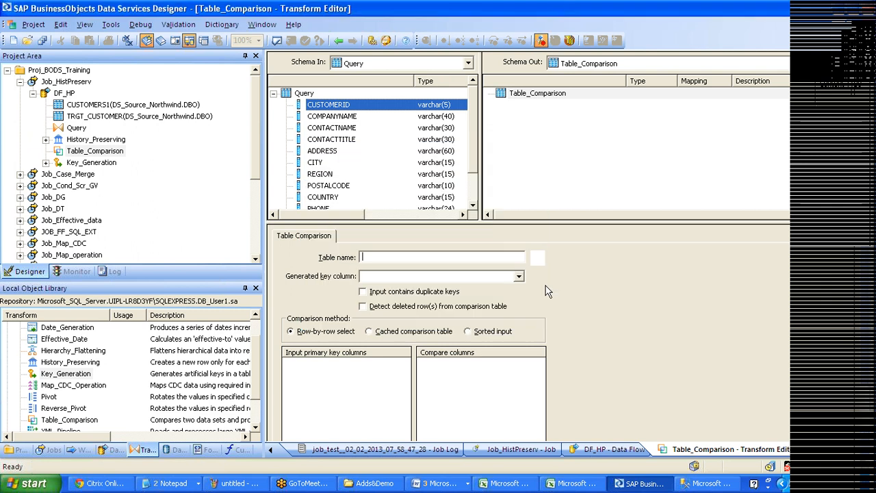
click(337, 41)
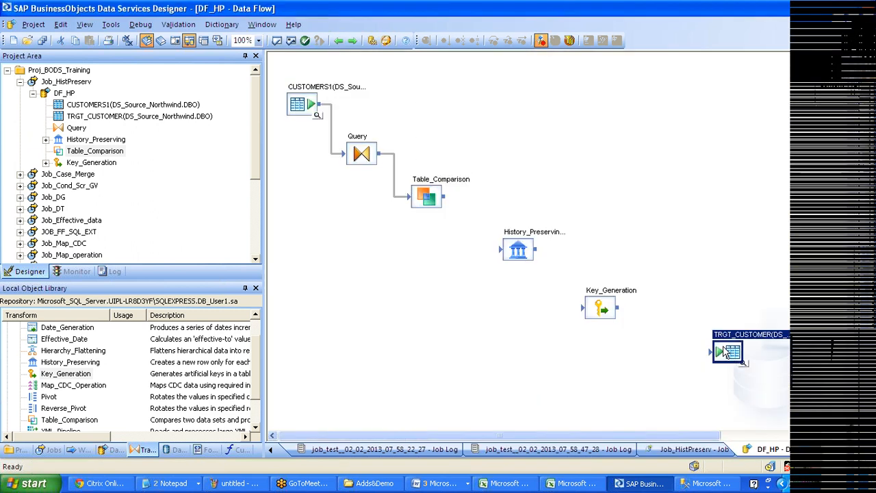
click(297, 104)
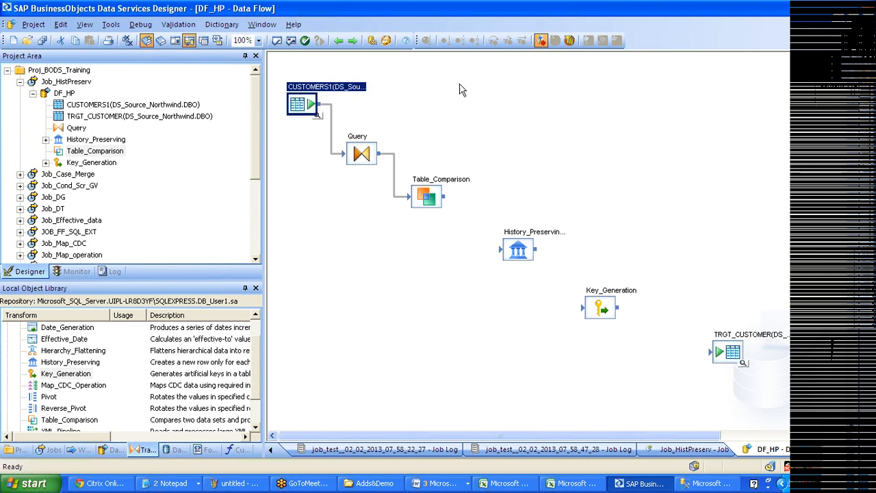
click(435, 186)
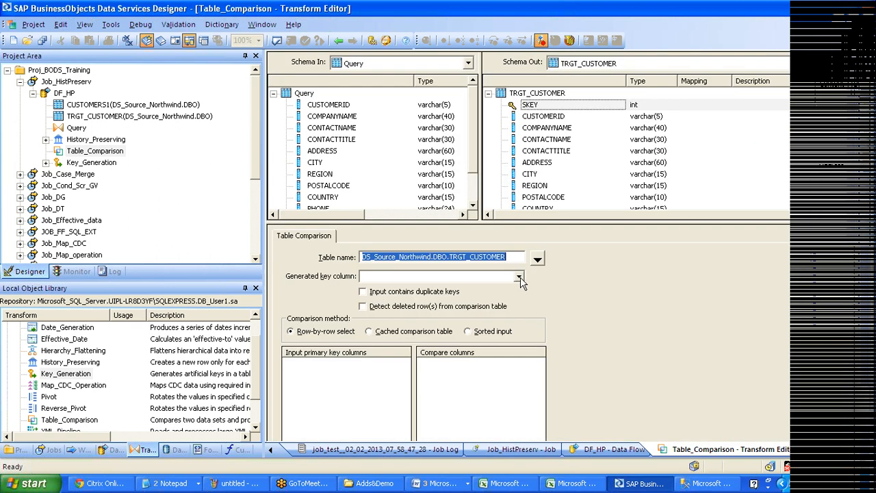
Try SKEY as the generated key column of Table_Comparison and look up the History Preserving Word document.
click(519, 278)
drag(518, 307, 514, 353)
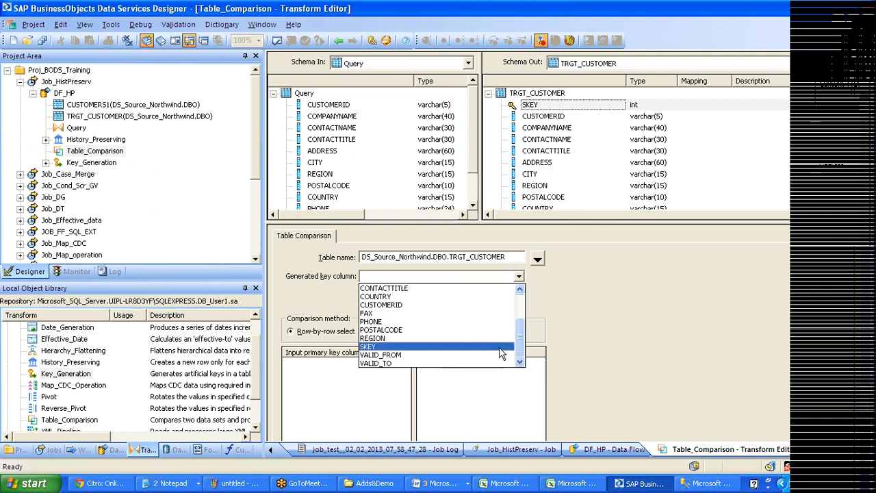
click(499, 349)
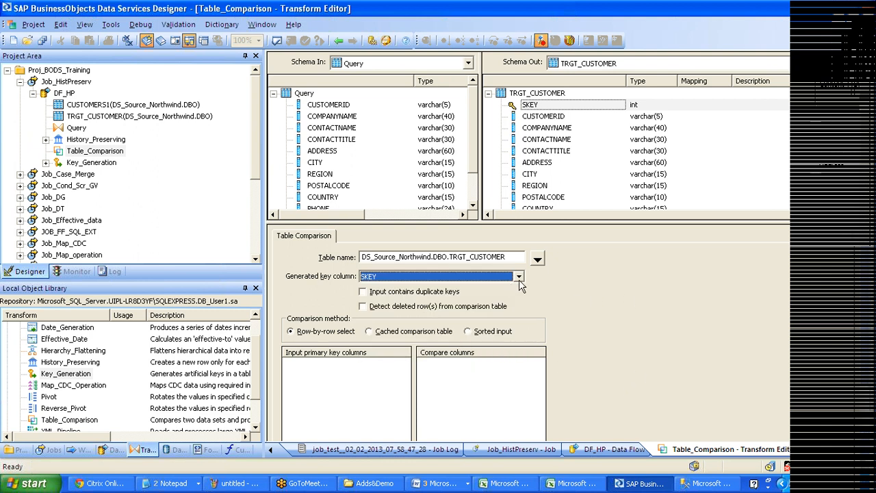
click(450, 486)
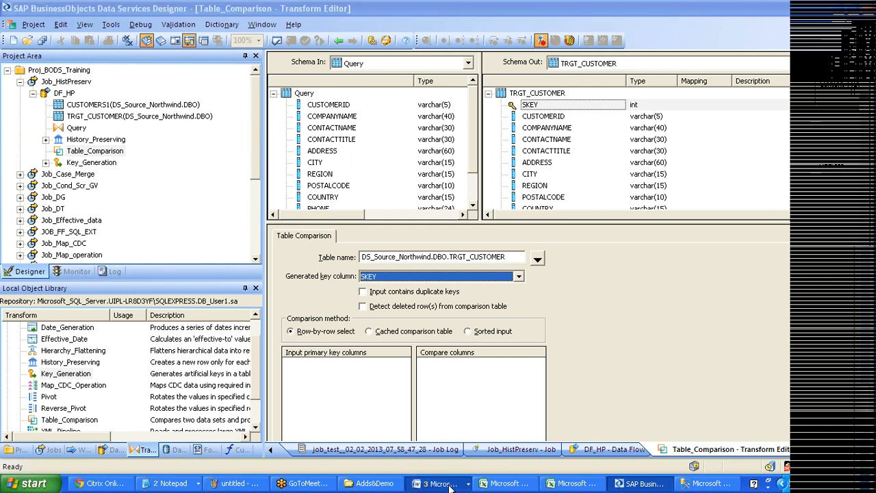
click(472, 449)
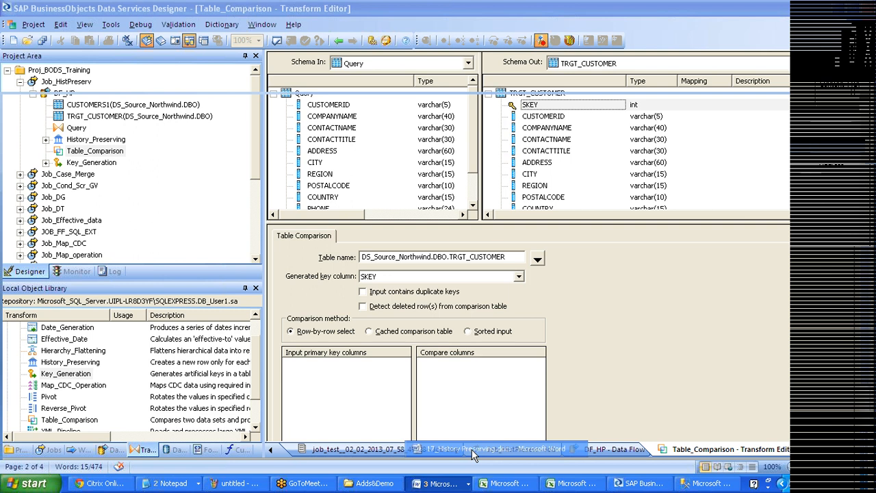
Clear the generated key column of Table_Comparison by choosing the blank entry.
click(519, 276)
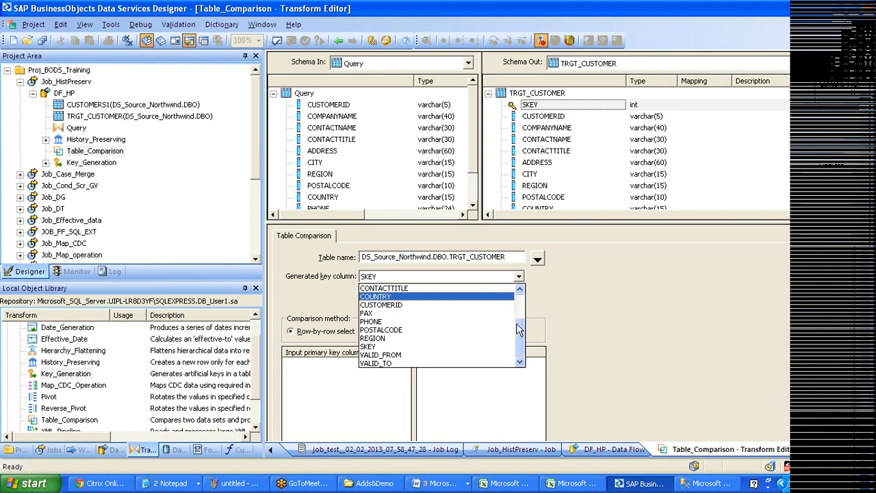
scroll(518, 325, up, 2)
click(498, 294)
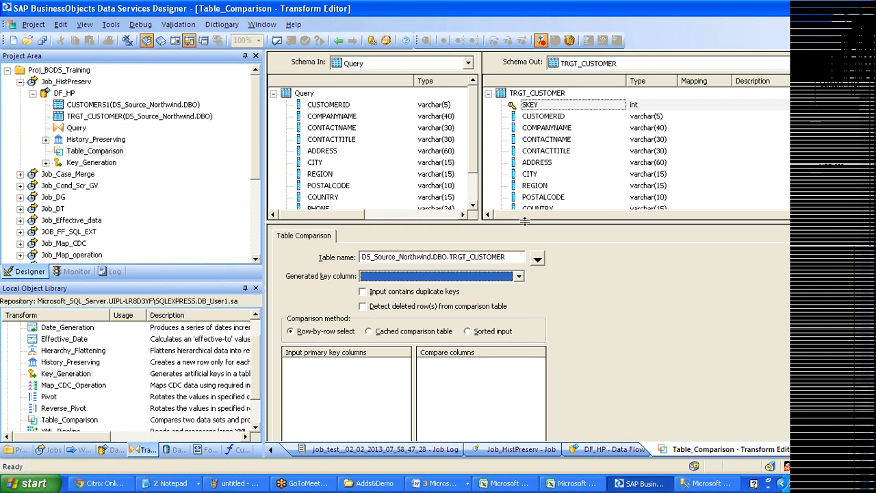
Set the comparison method to Sorted input and add CUSTOMERID from the Query schema as the input primary key column.
drag(524, 220, 518, 183)
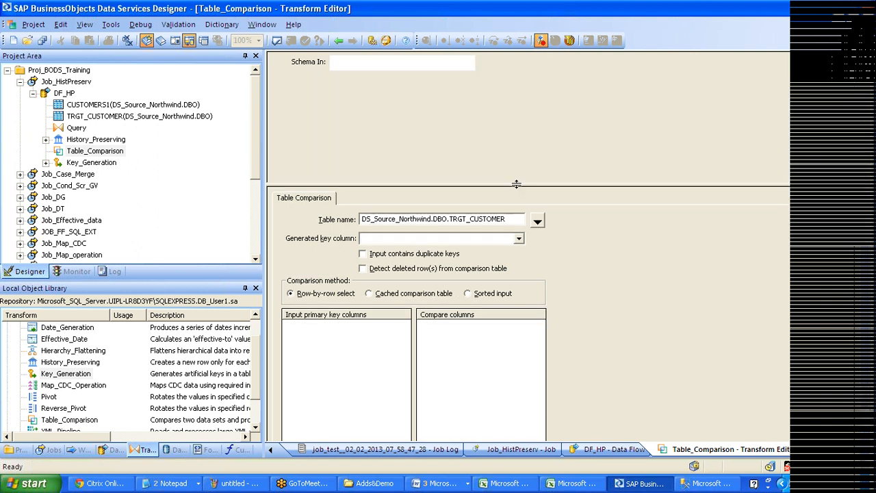
click(363, 253)
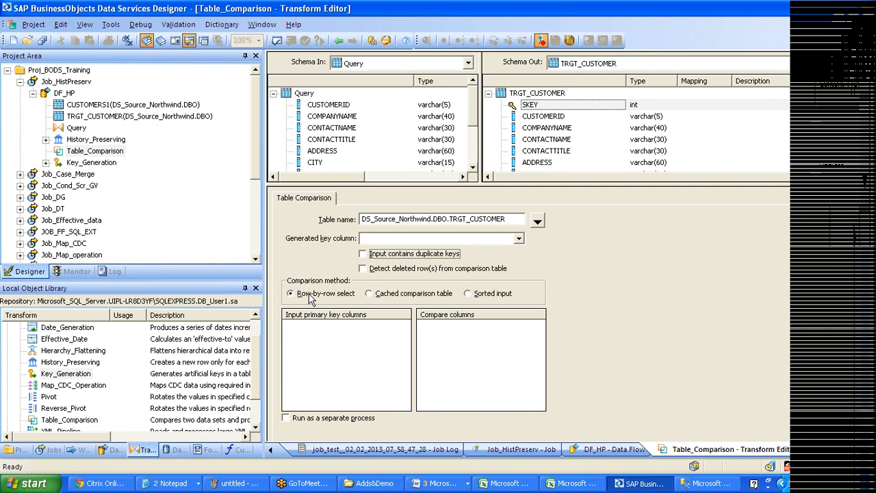
click(367, 294)
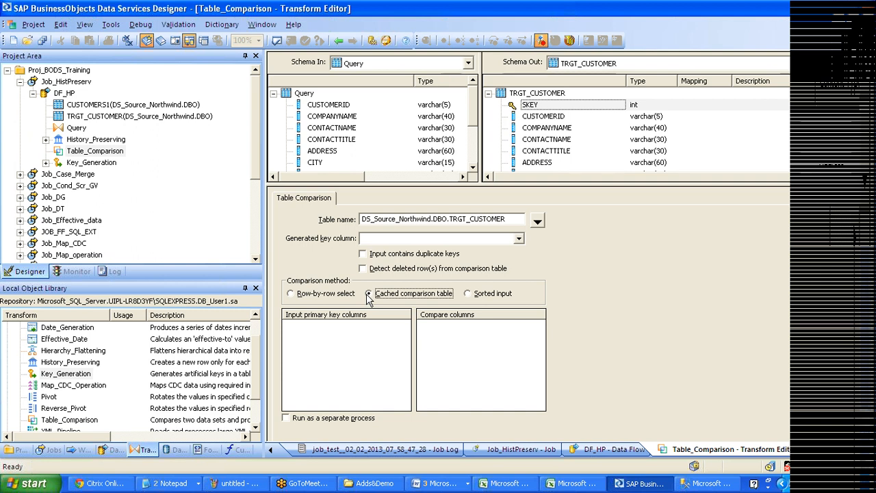
click(482, 298)
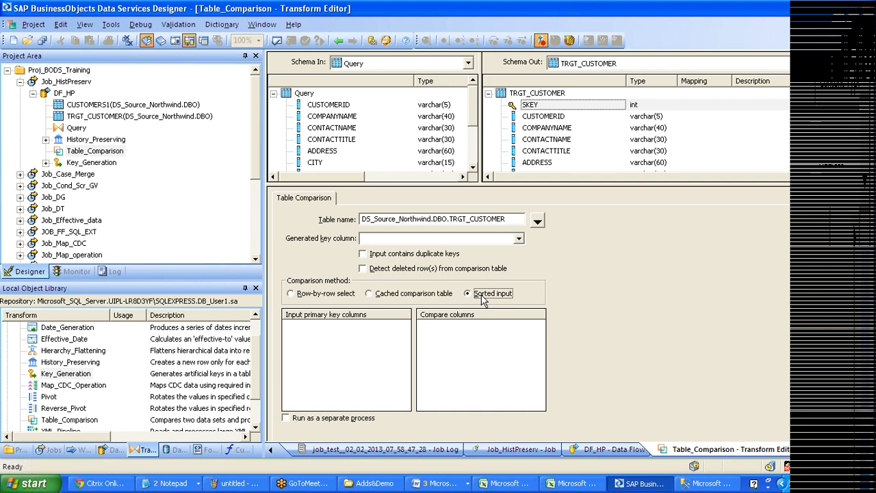
click(336, 105)
drag(337, 104, 328, 345)
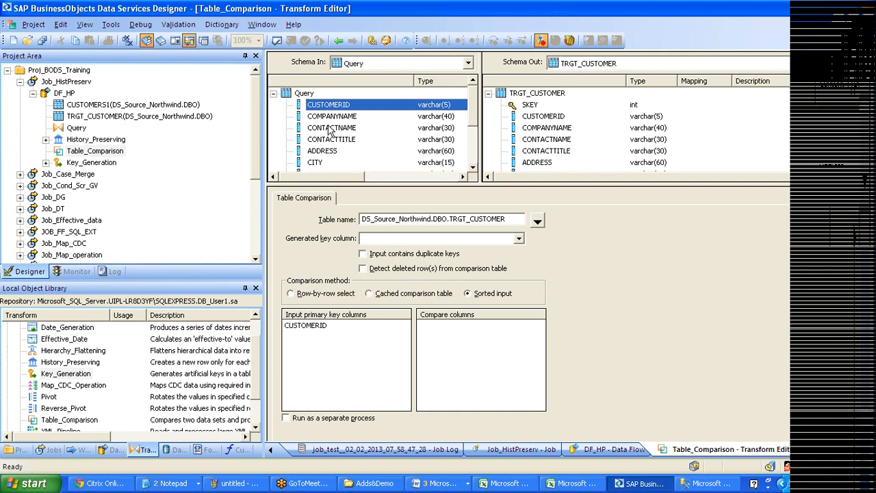
Add the Query columns COMPANYNAME through COUNTRY as compare columns, leaving out PHONE, FAX and valid_from.
click(331, 118)
key(shift+Down)
key(shift+Down)
key(shift+Down)
key(shift+Down)
key(shift+Down)
key(shift+Down)
key(shift+Down)
key(shift+Down)
key(shift+Down)
key(shift+Down)
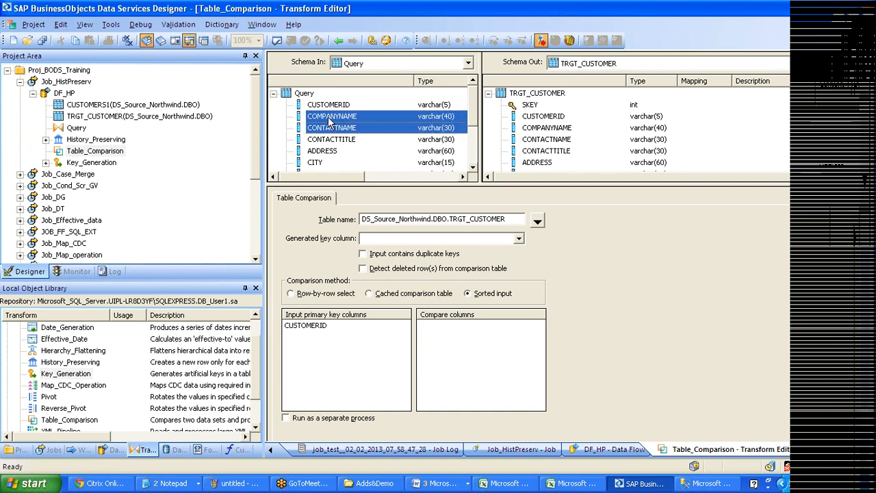
key(shift+Up)
key(shift+Up)
key(shift+Up)
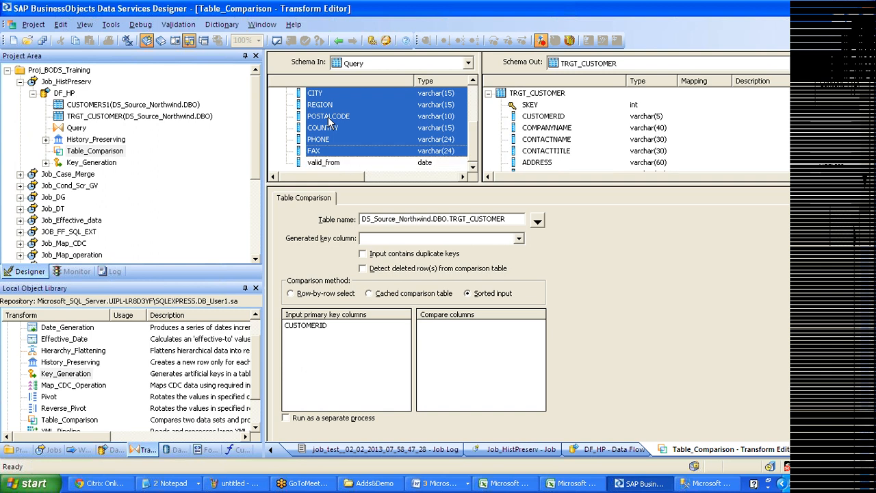
drag(328, 120, 488, 374)
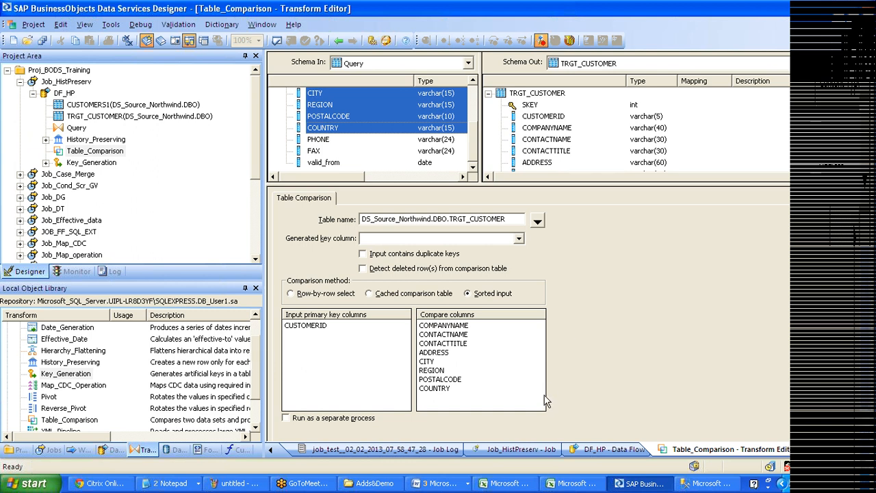
click(309, 327)
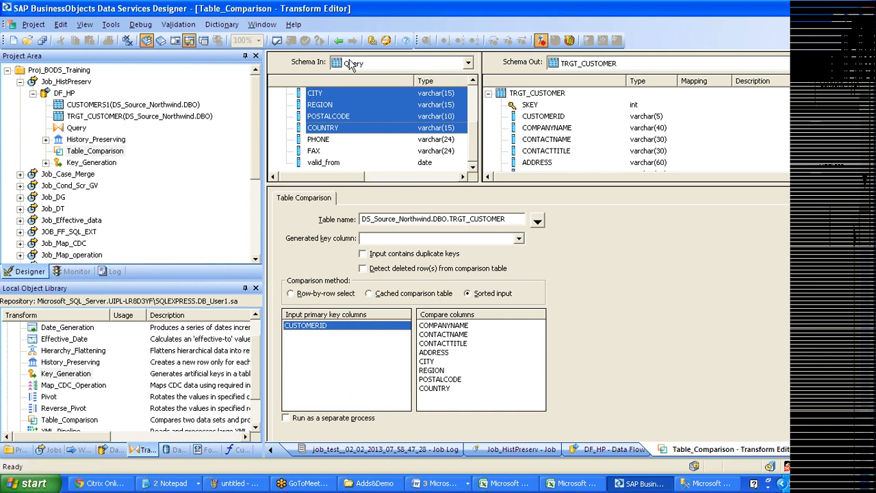
drag(439, 183, 441, 243)
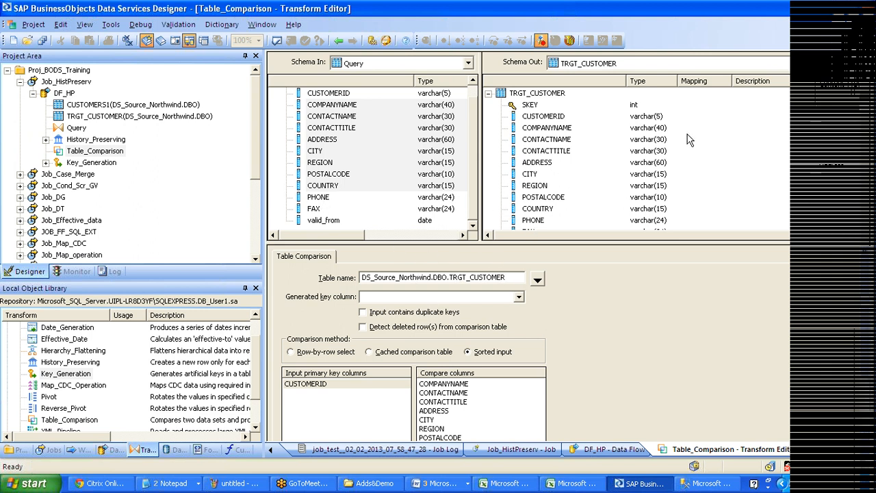
Return to the DF_HP data flow, connect Table_Comparison to History_Preserving, and open the History_Preserving transform for editing.
drag(535, 244, 529, 191)
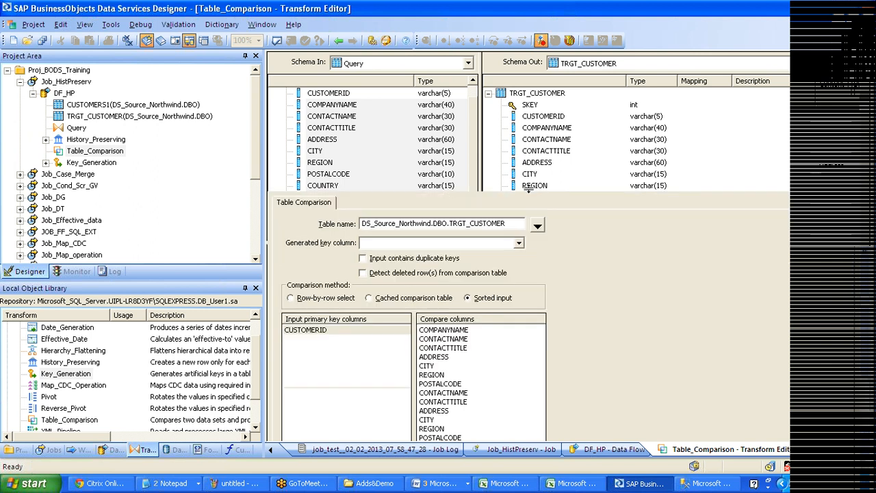
click(336, 41)
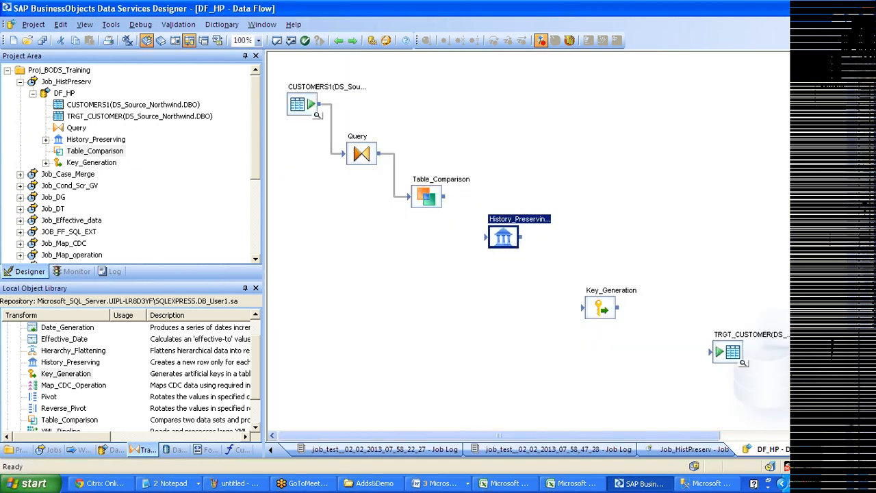
drag(443, 197, 489, 250)
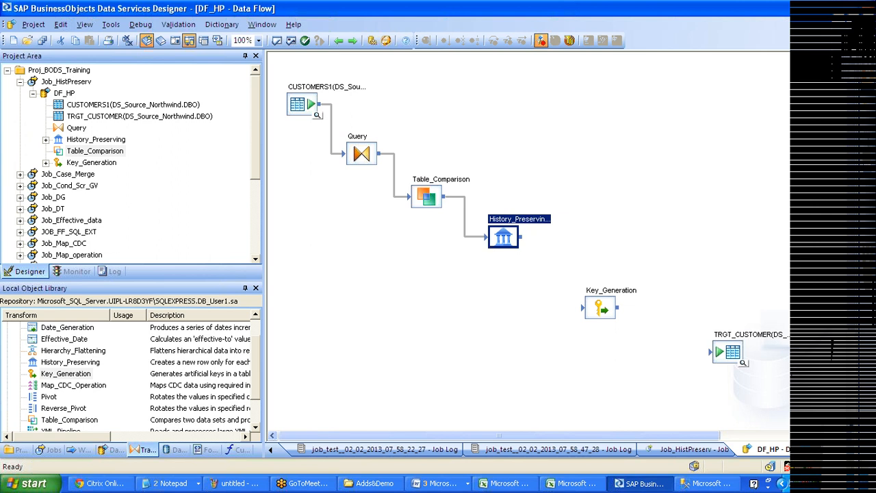
click(420, 199)
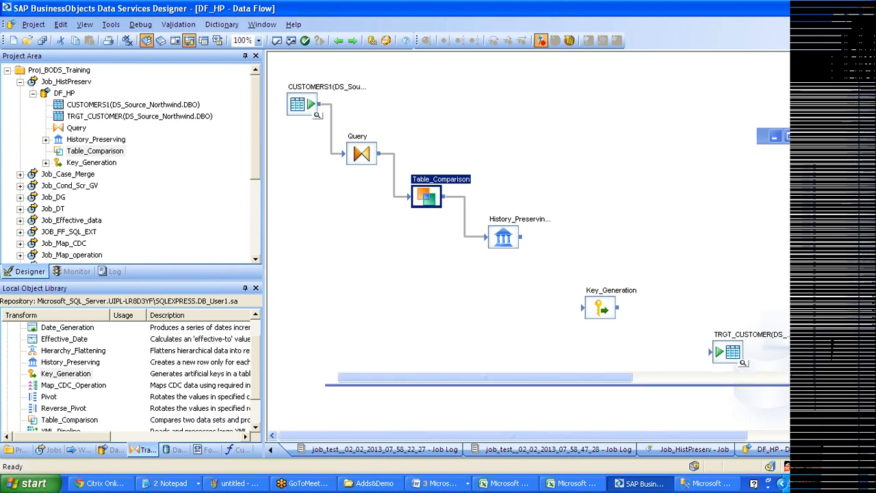
click(512, 219)
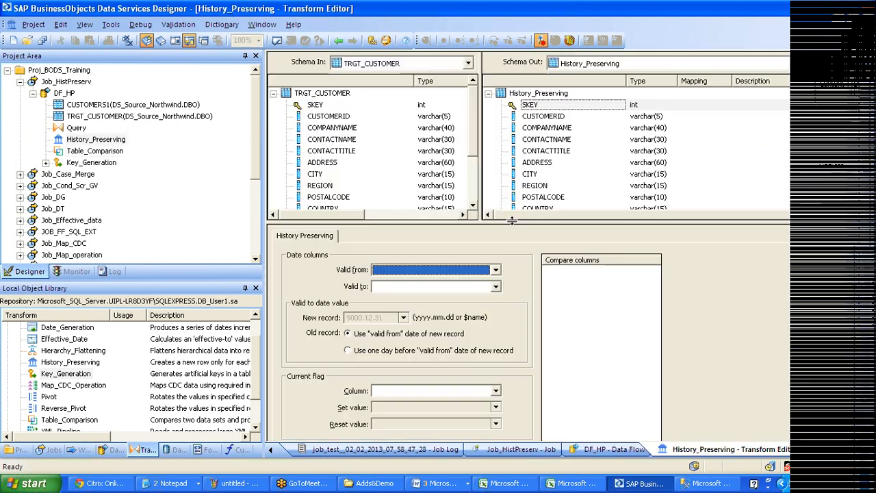
Add the TRGT_CUSTOMER input columns CUSTOMERID through COUNTRY as compare columns of History_Preserving.
drag(512, 220, 510, 194)
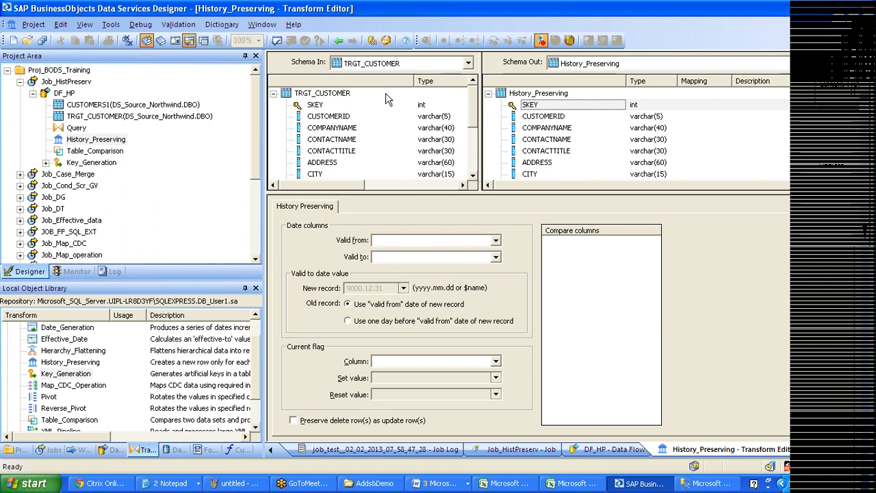
click(317, 105)
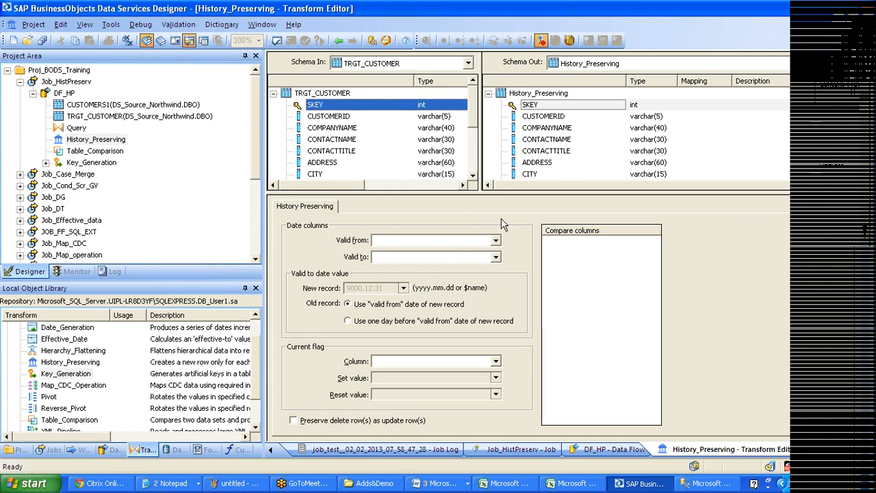
drag(531, 192, 530, 156)
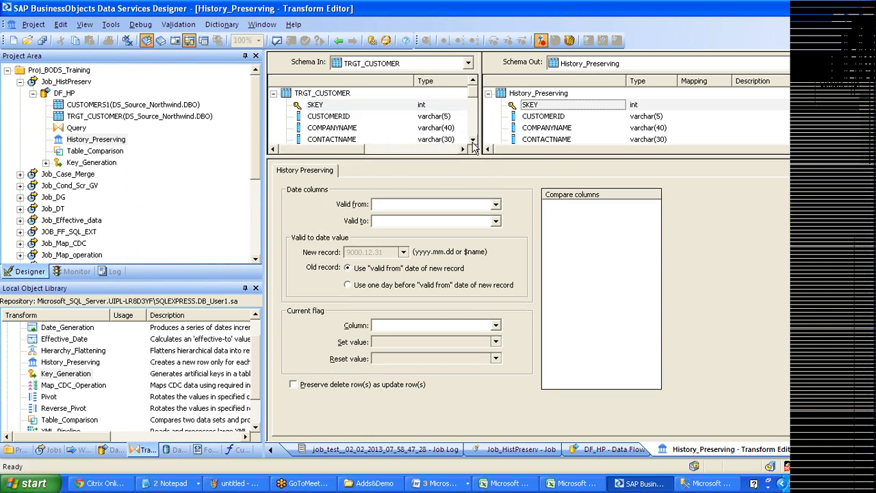
click(472, 142)
click(352, 103)
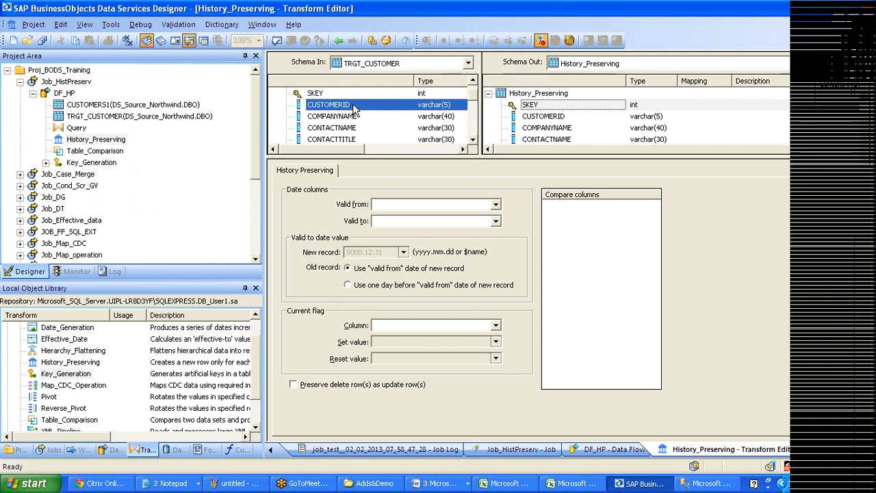
key(shift+Down)
key(shift+Down)
key(shift+Down)
key(shift+Down)
key(shift+Down)
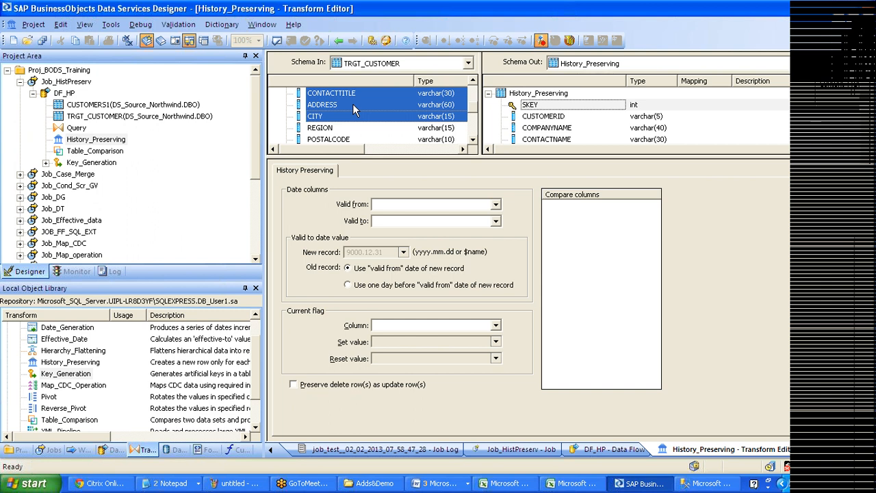
key(shift+Down)
key(shift+Down)
key(shift+Down)
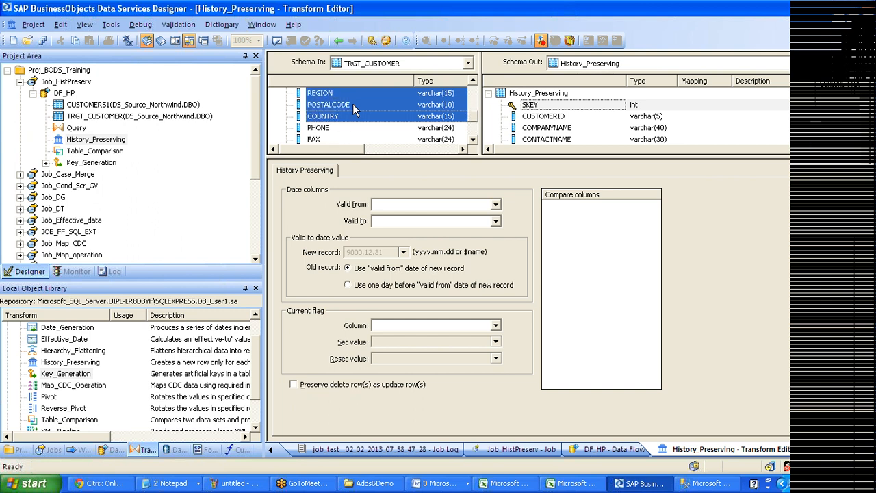
drag(354, 104, 595, 282)
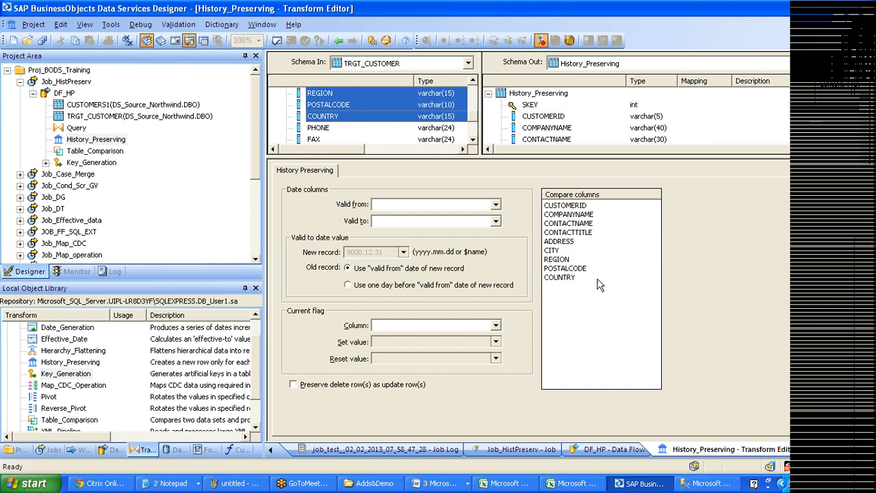
Set the History_Preserving date columns to VALID_FROM for Valid from and VALID_TO for Valid to.
click(453, 205)
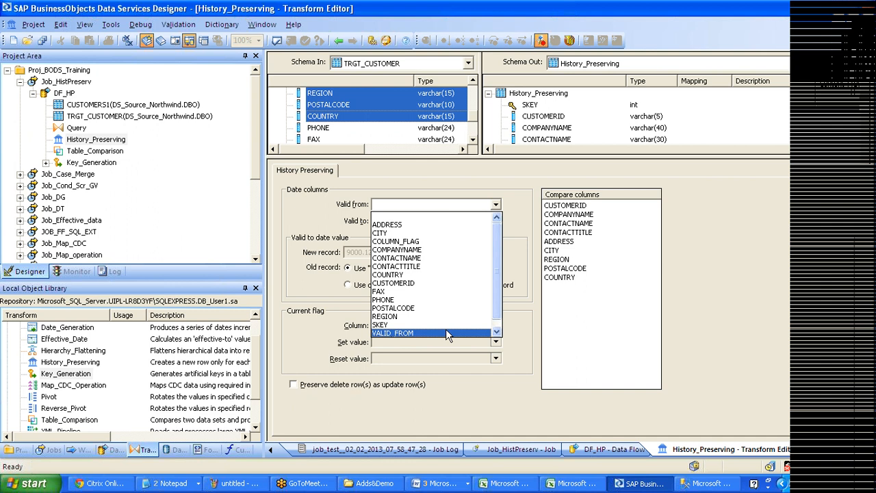
click(446, 331)
click(463, 222)
click(464, 226)
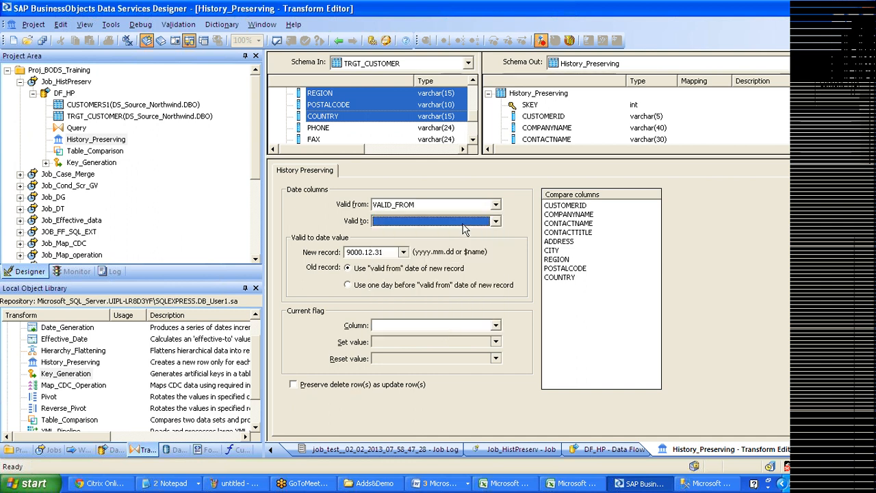
click(464, 226)
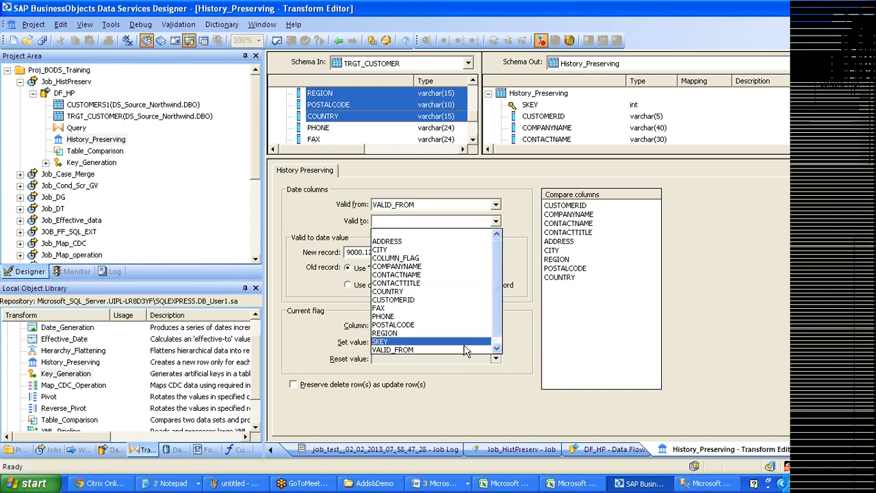
click(496, 352)
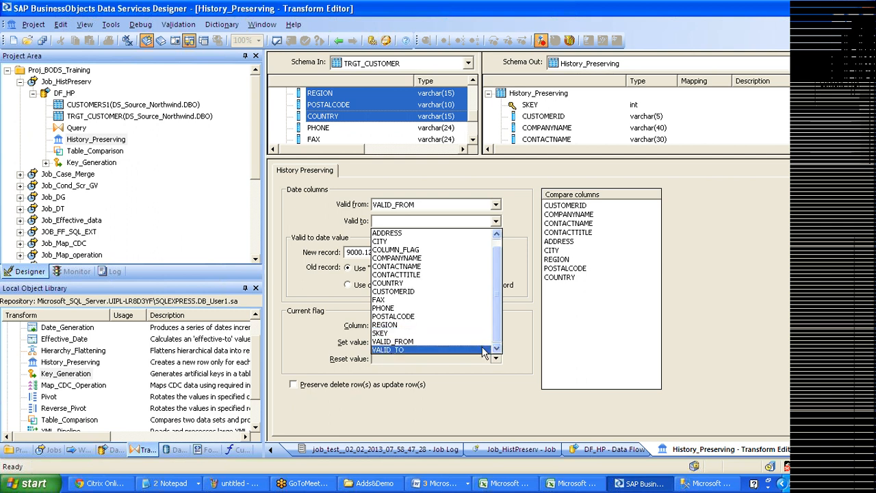
click(484, 351)
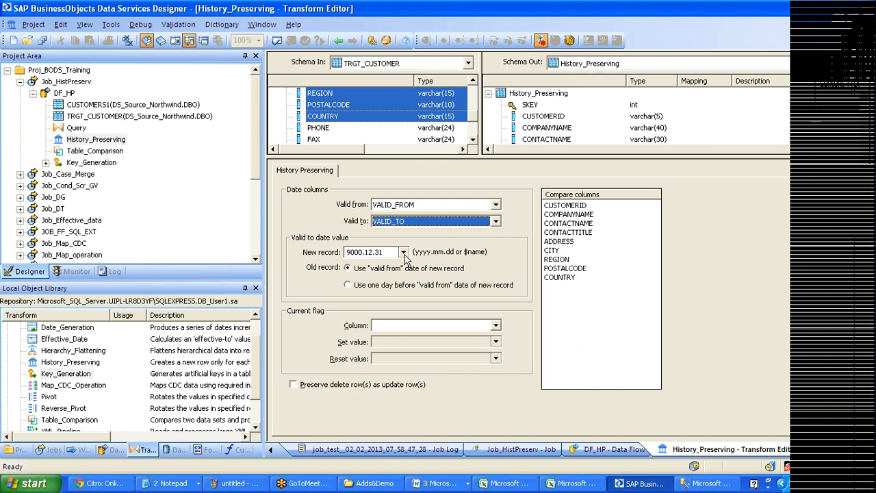
Set the valid-to date value of new records to 2013.03.01 using the date picker.
key(Tab)
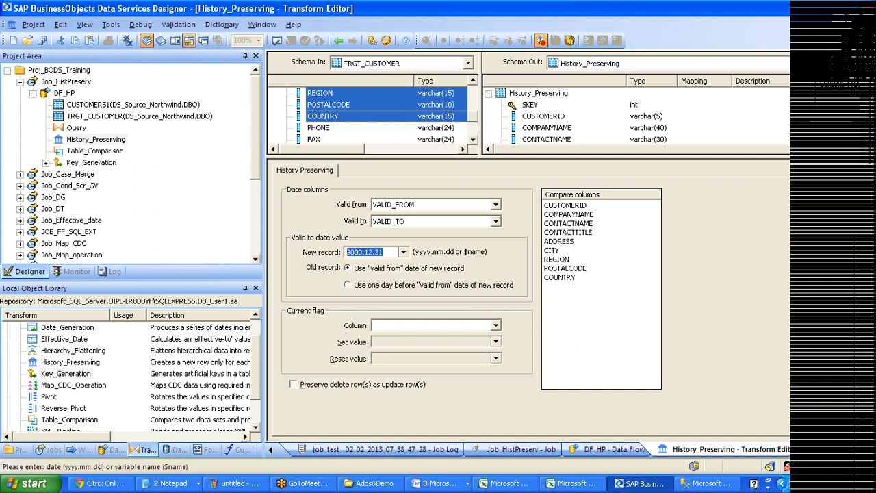
click(403, 253)
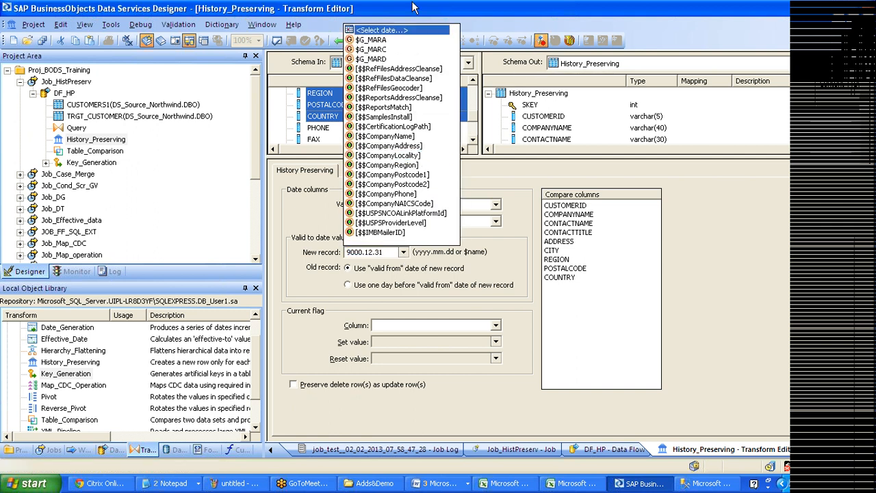
click(406, 31)
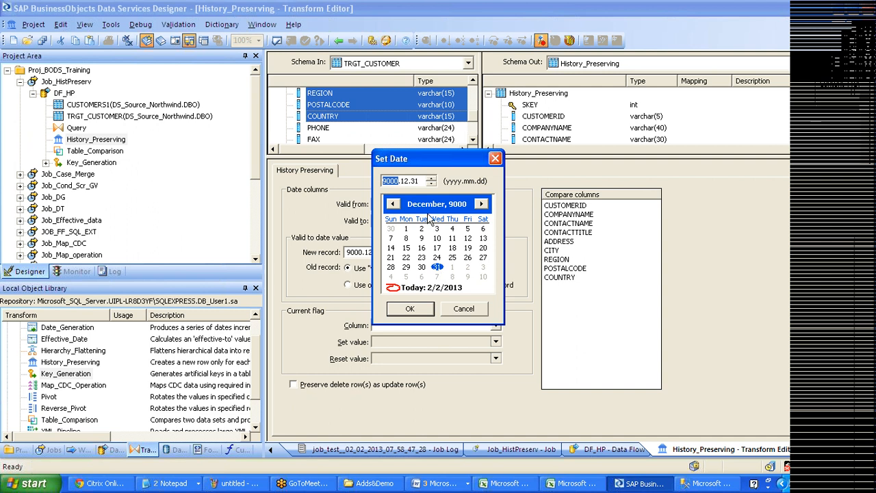
text(2012)
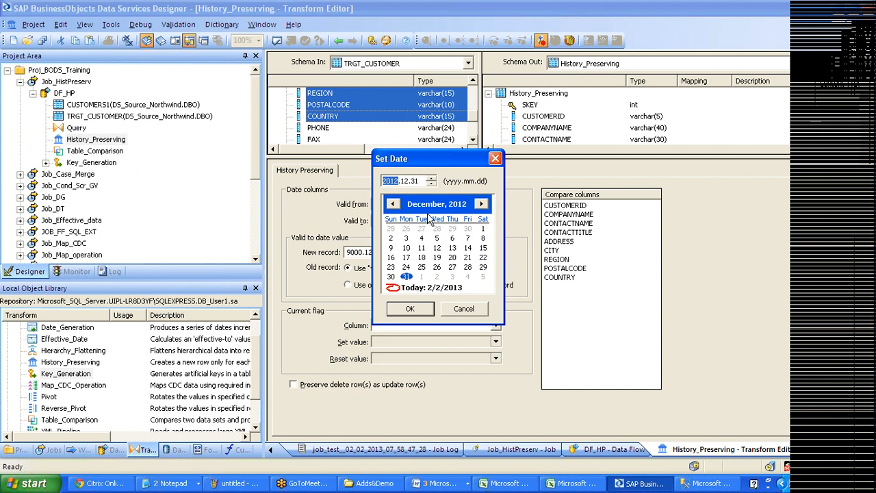
text(2013)
key(Tab)
key(Tab)
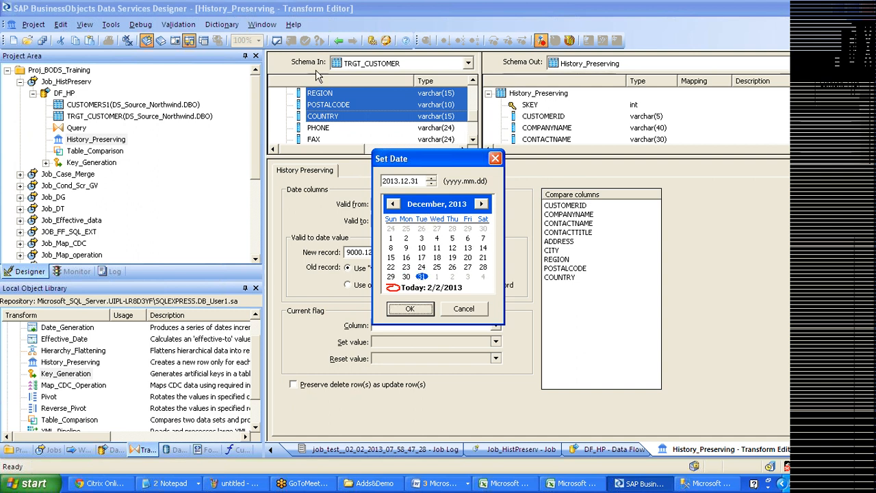
click(404, 181)
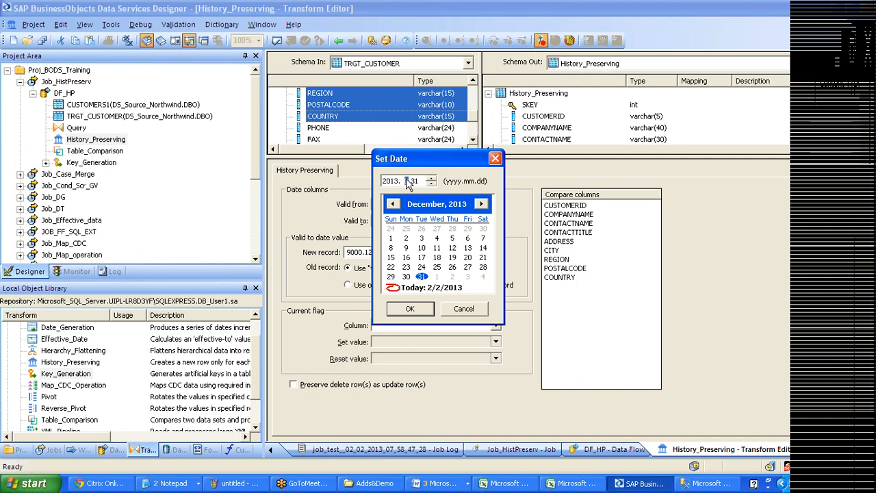
text(03)
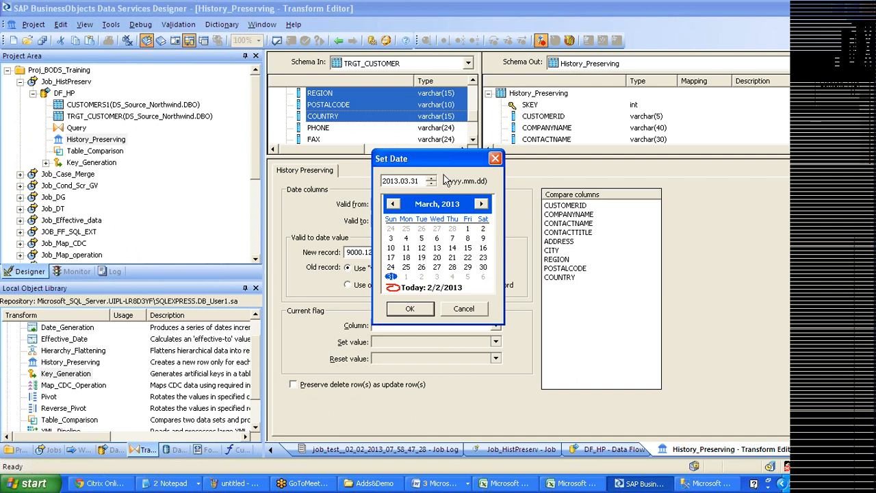
click(414, 182)
text(01)
key(Return)
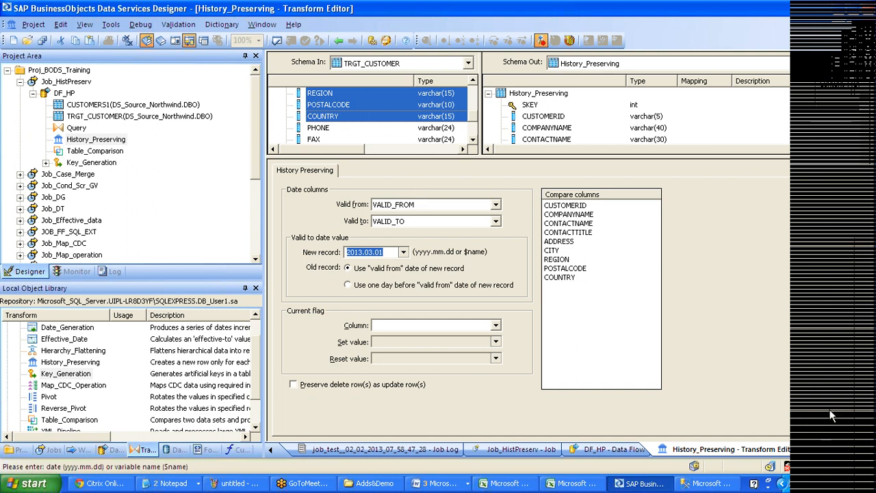
click(866, 396)
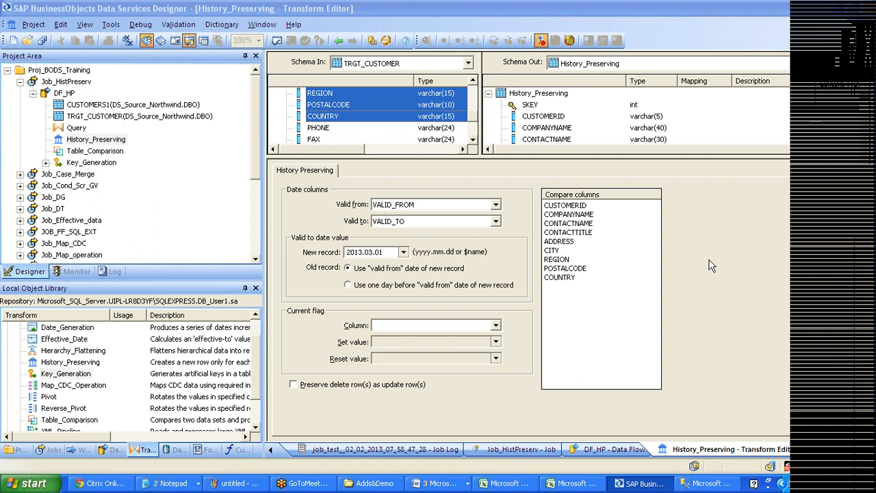
Remove CUSTOMERID from the compare columns and make old records use one day before the "valid from" date of the new record.
right_click(580, 205)
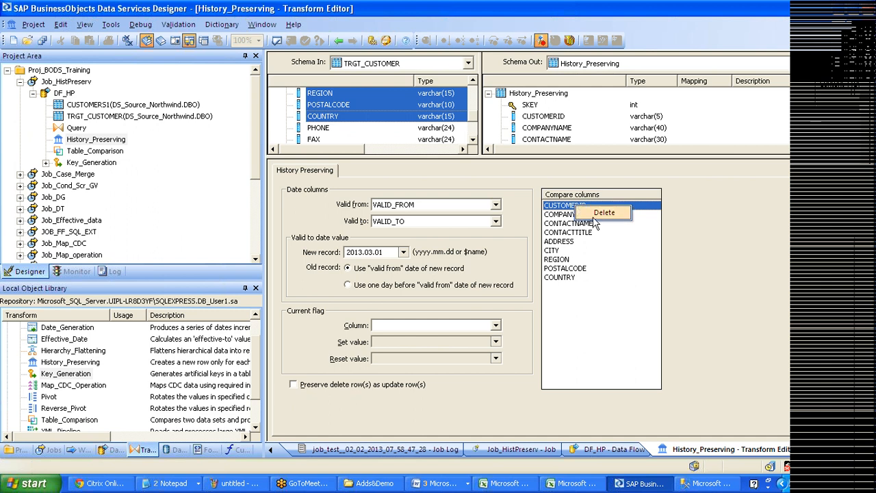
click(594, 212)
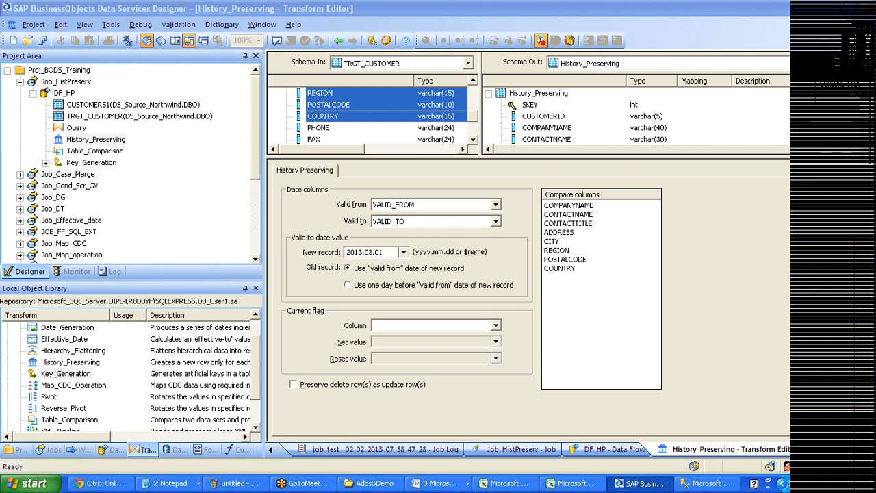
click(325, 256)
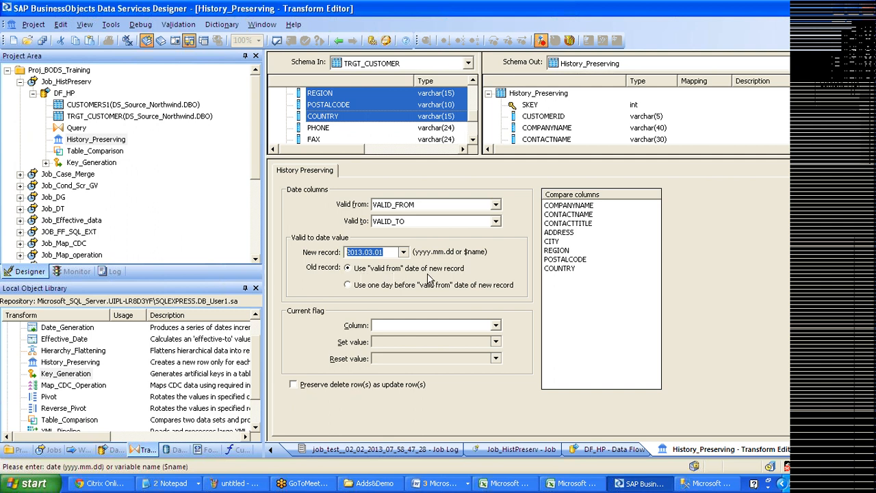
click(363, 286)
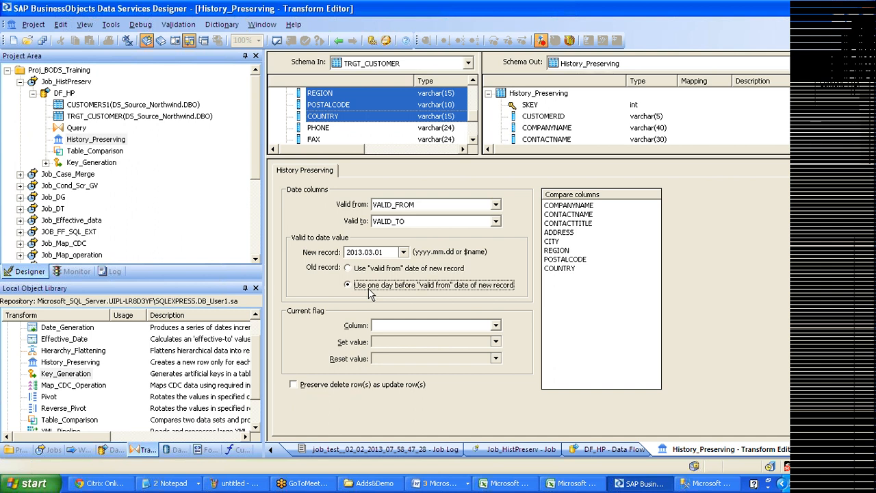
Configure the current flag of History_Preserving with column COLUMN_FLAG, set value 'Y' and reset value 'N'.
click(496, 327)
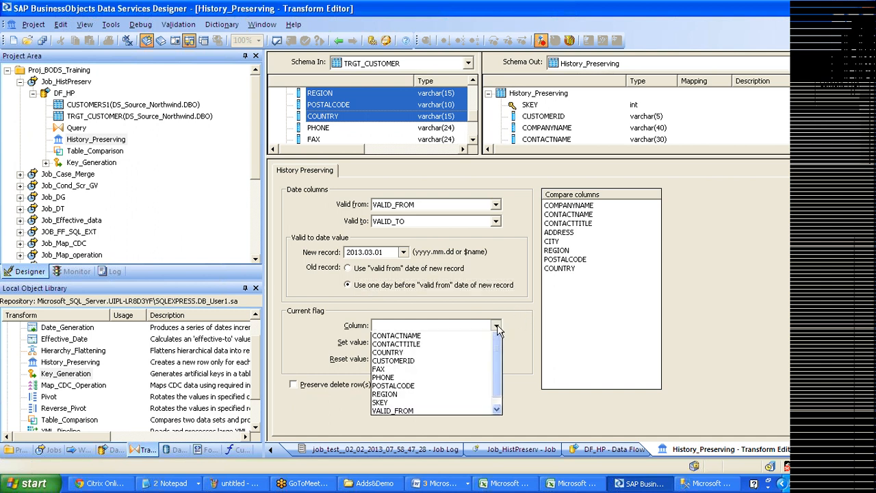
drag(497, 389, 498, 448)
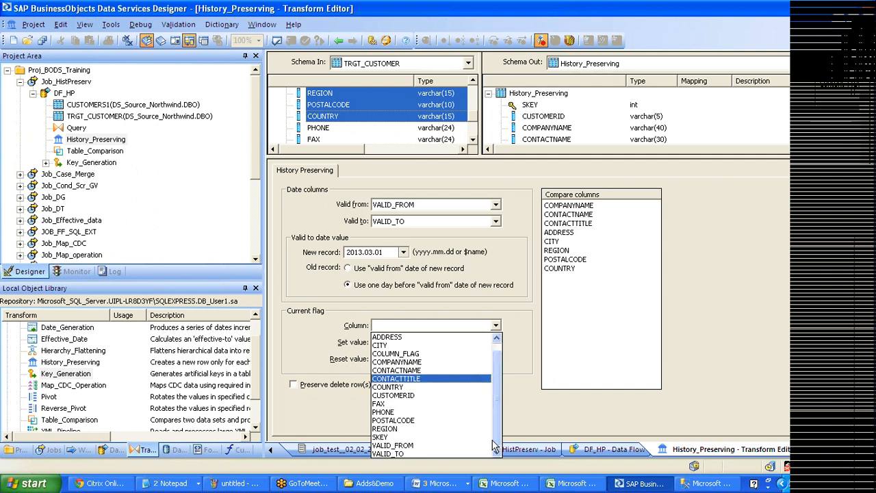
click(447, 353)
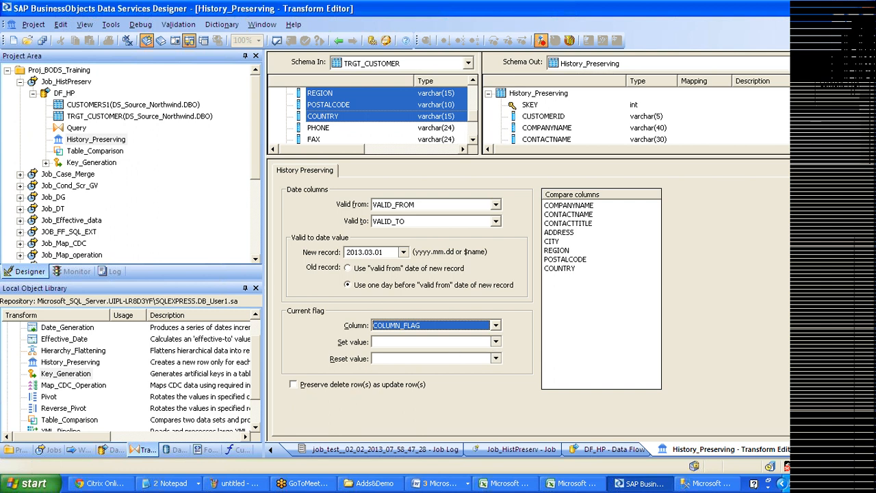
click(493, 343)
click(495, 342)
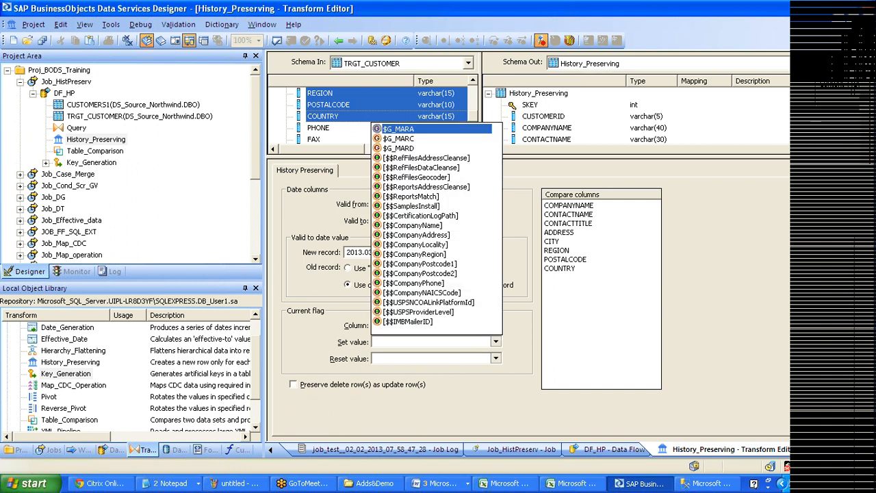
text(')
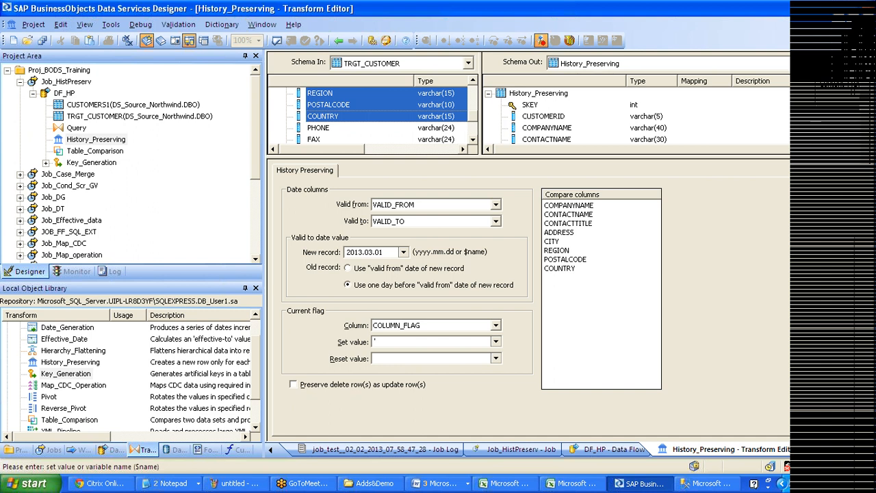
text(Y')
key(Tab)
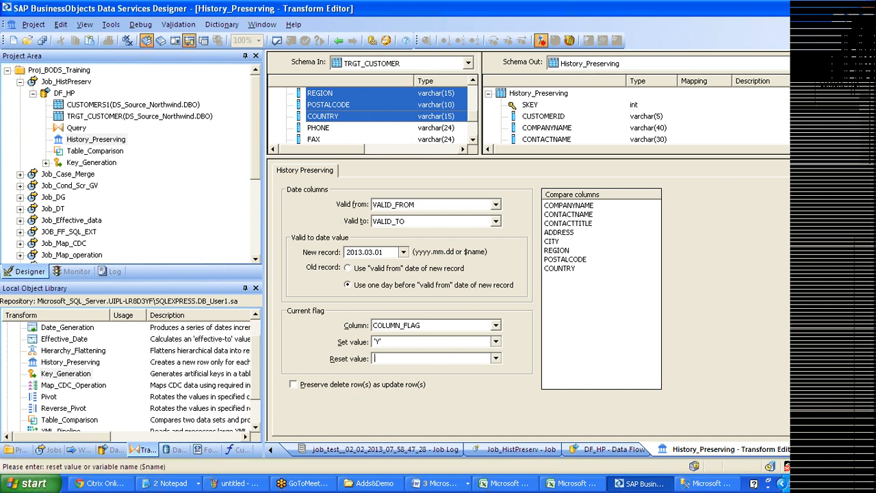
text('N')
drag(500, 158, 499, 190)
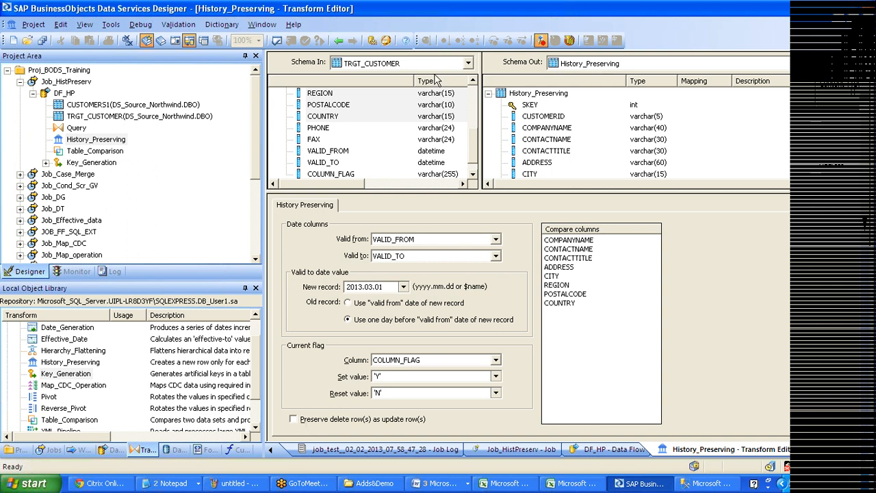
Return to the DF_HP data flow and connect History_Preserving to Key_Generation.
click(342, 41)
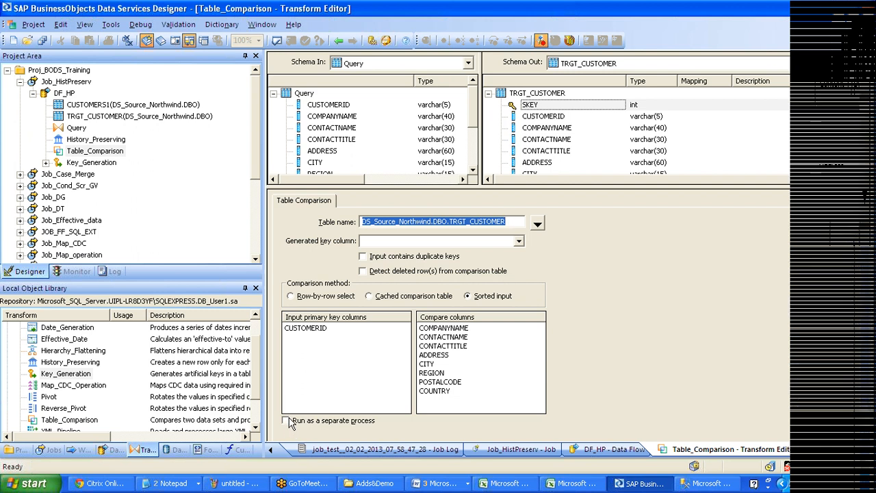
click(338, 41)
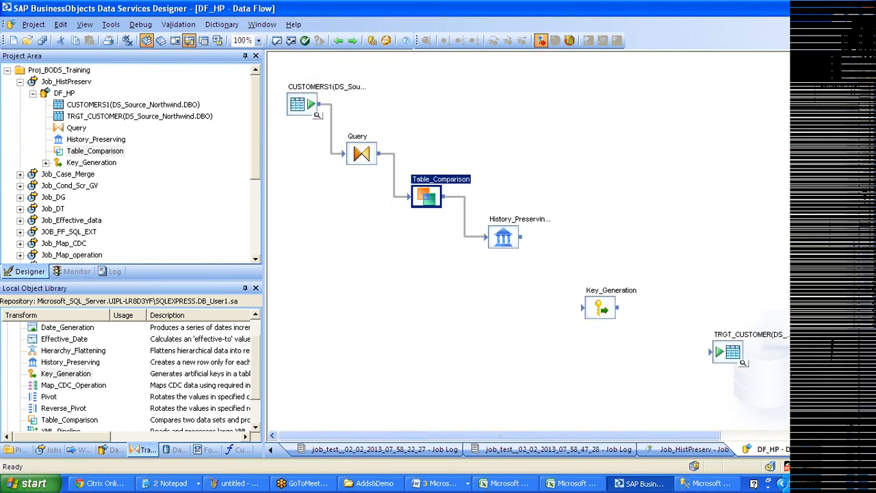
drag(520, 237, 583, 308)
click(505, 239)
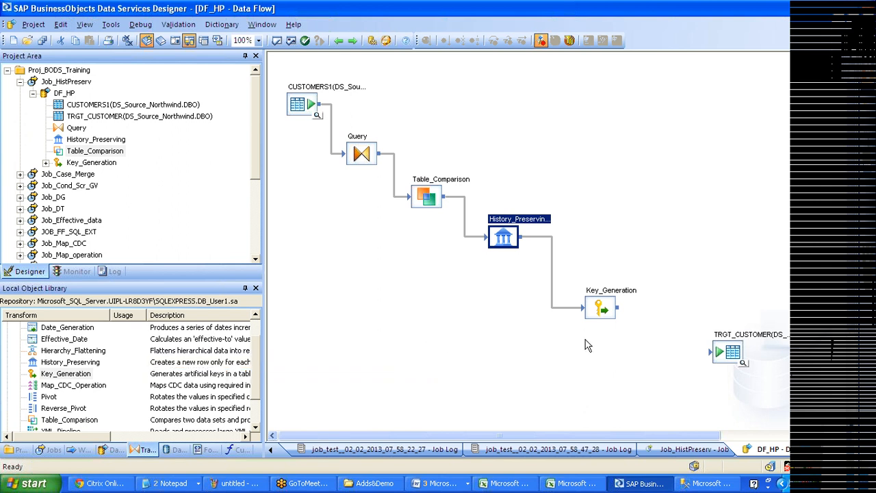
Configure Key_Generation with table TRGT_CUSTOMER from DS_Source_Northwind and generated key column SKEY, and connect it to the TRGT_CUSTOMER target.
double_click(602, 303)
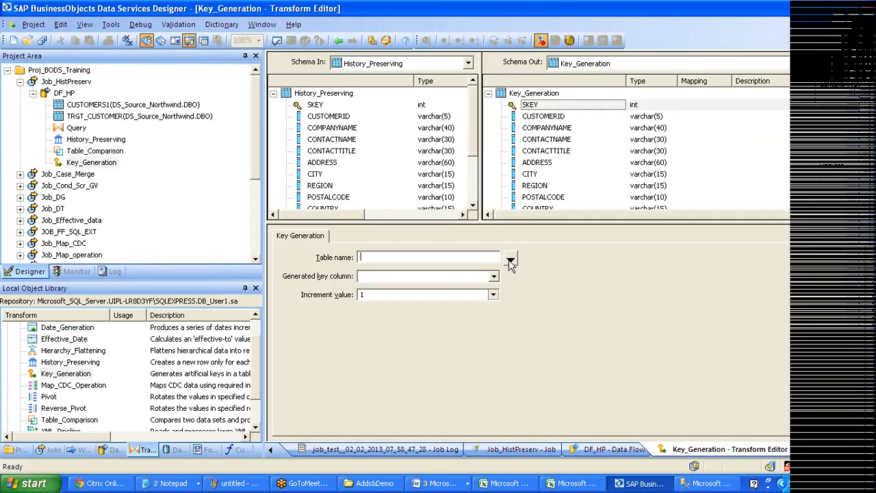
click(508, 260)
click(555, 286)
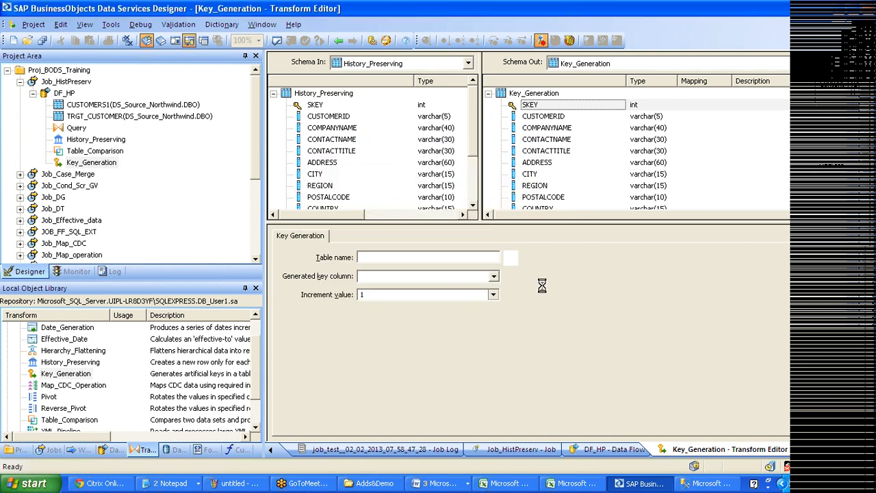
click(430, 277)
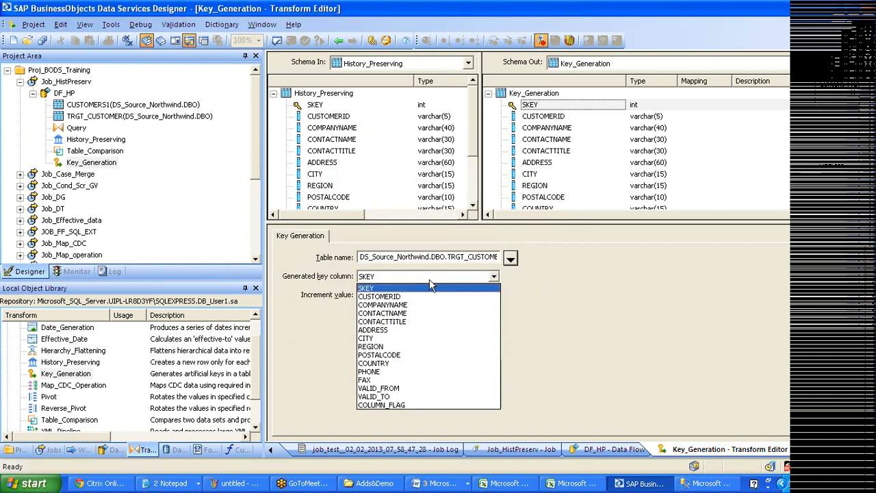
click(429, 286)
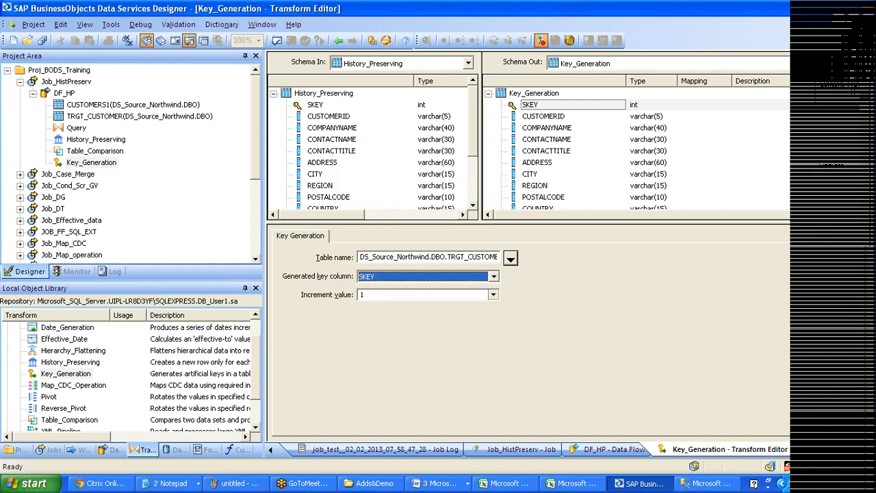
key(Tab)
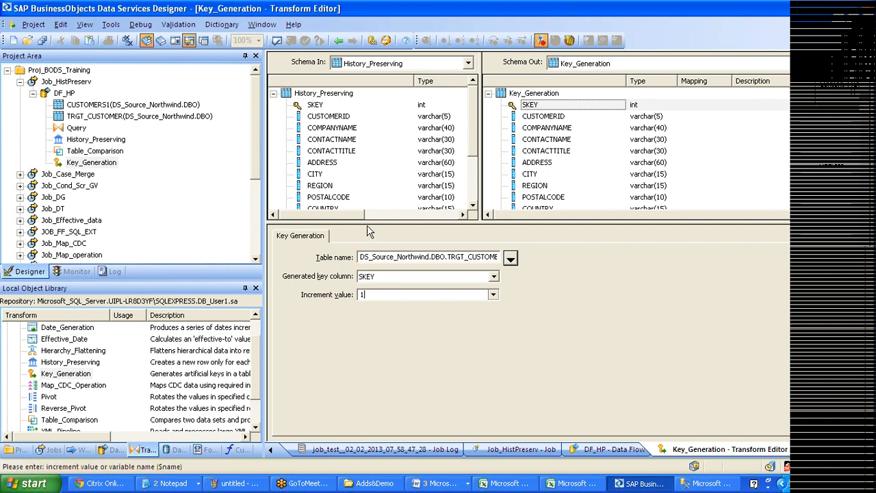
click(339, 41)
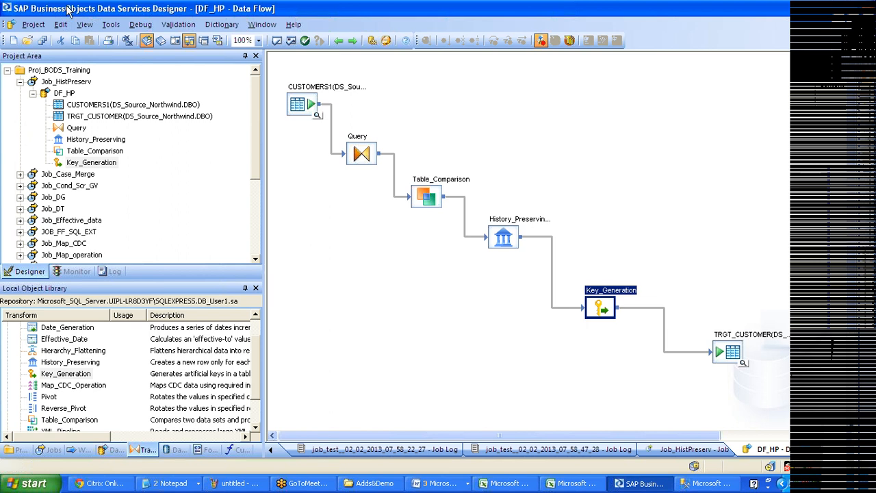
Save all changes and validate the DF_HP data flow.
click(43, 42)
click(354, 309)
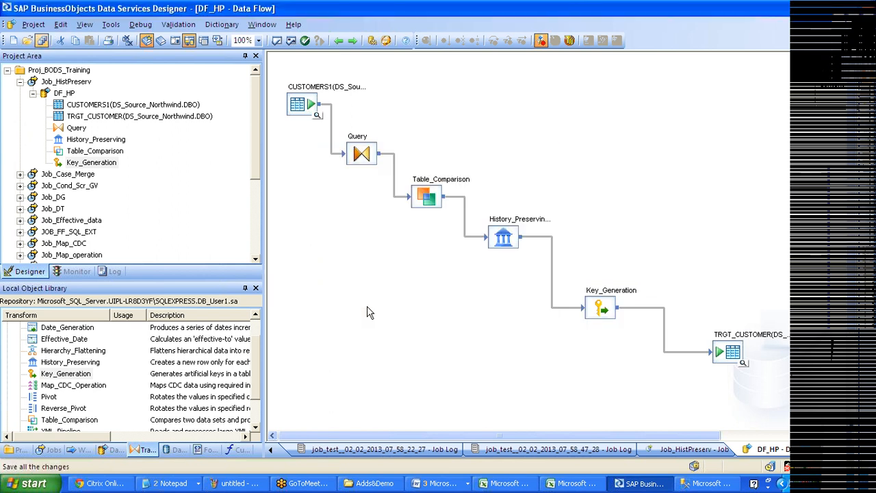
click(290, 41)
click(659, 194)
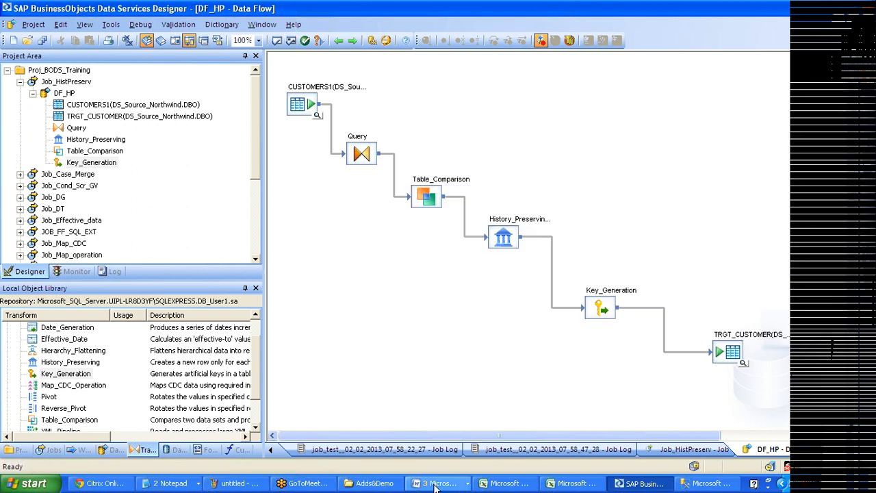
Switch to SQL Server Management Studio and replace dbo.TEGT_ORDERS with dbo.TRGT_CUSTOMER in the truncate statement.
click(673, 486)
click(708, 483)
click(357, 137)
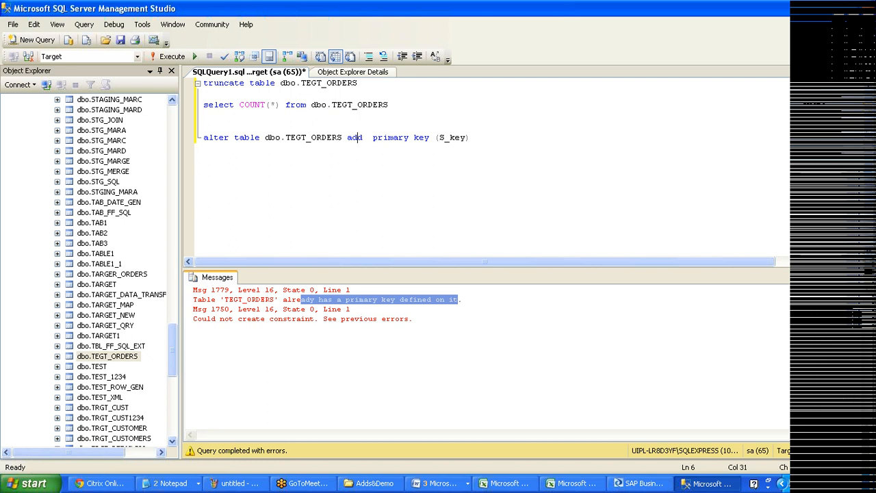
drag(300, 83, 357, 82)
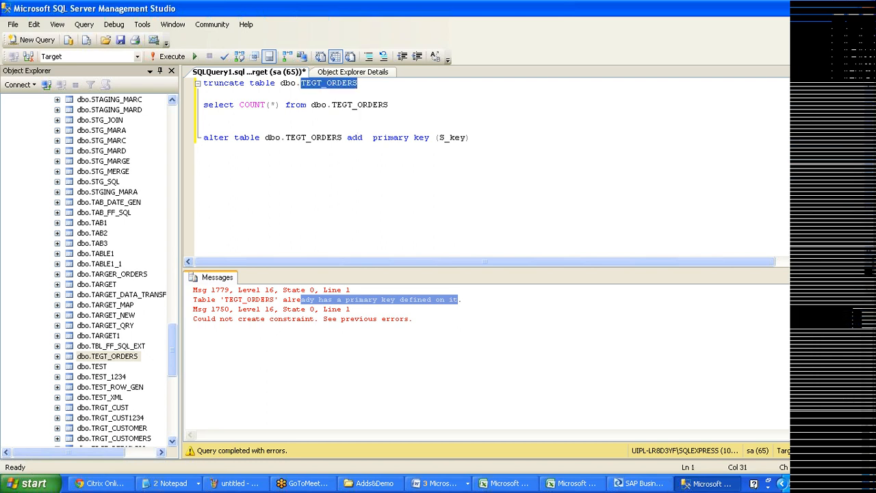
key(Delete)
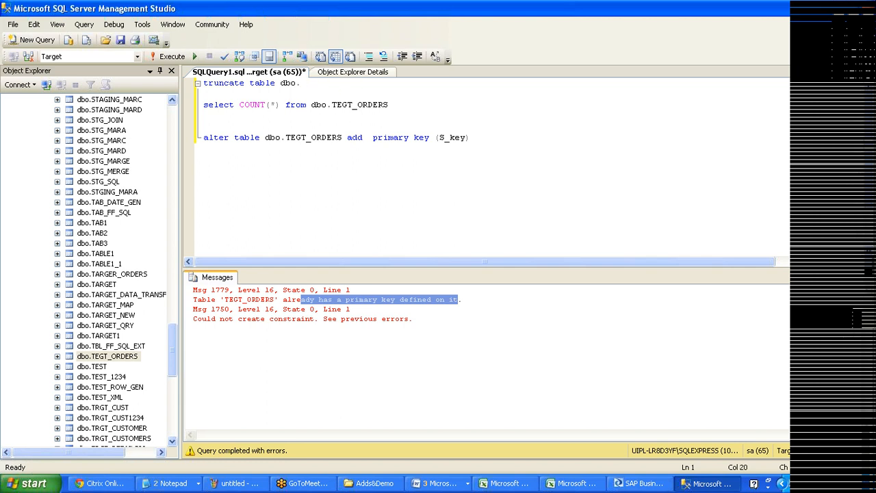
key(BackSpace)
key(BackSpace)
click(133, 429)
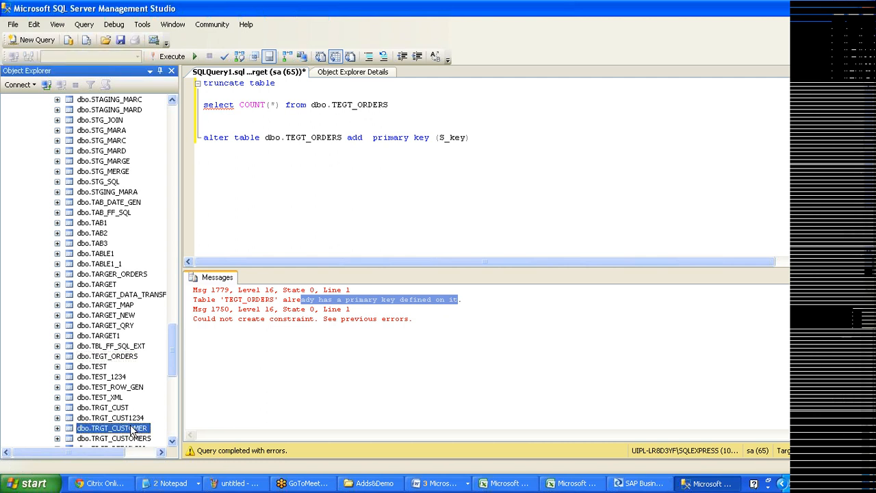
click(641, 487)
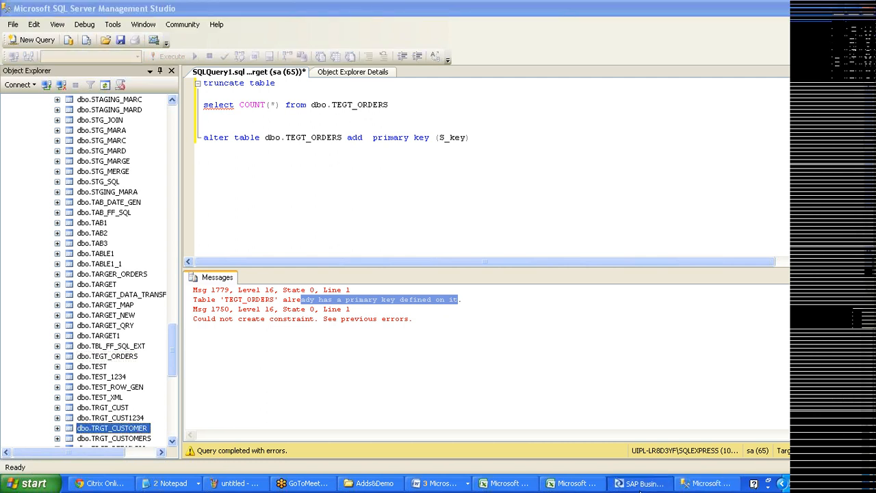
click(705, 483)
click(383, 85)
drag(384, 89, 385, 91)
Run only the truncate statement for dbo.TRGT_CUSTOMER.
key(End)
key(shift+Home)
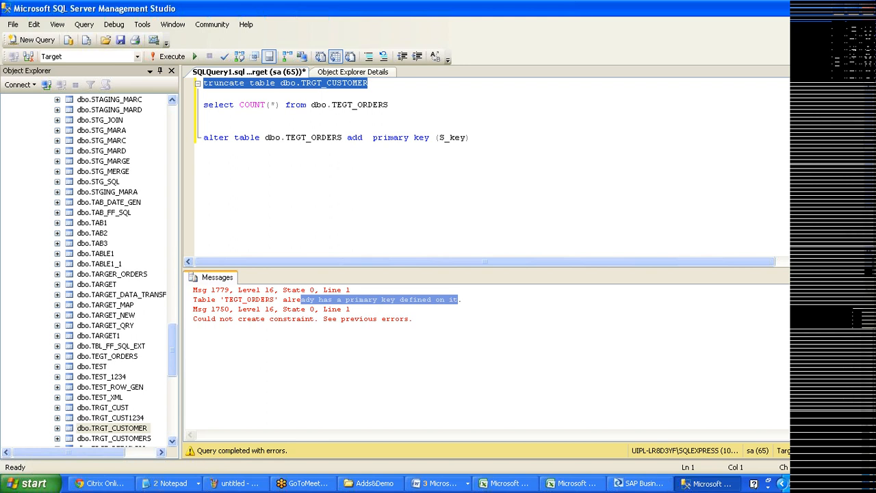
key(F5)
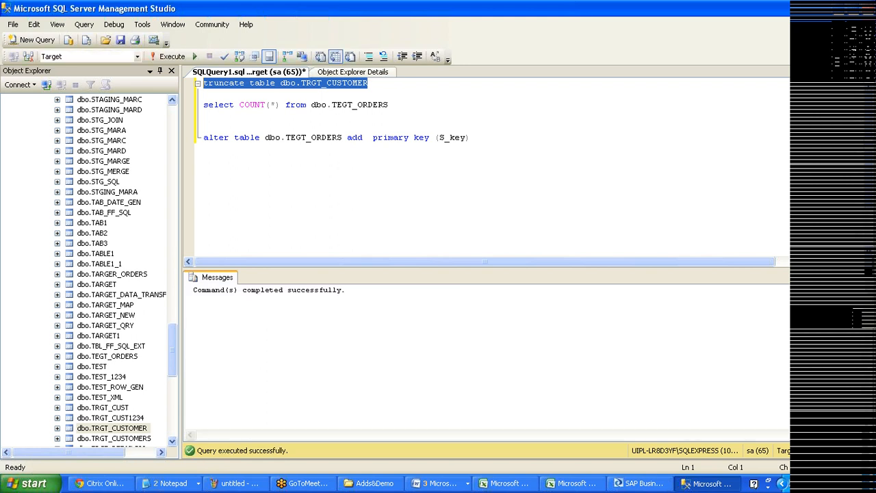
Replace the table in the SELECT COUNT(*) query with dbo.TRGT_CUSTOMER.
click(204, 82)
drag(311, 104, 389, 104)
key(BackSpace)
drag(137, 427, 333, 109)
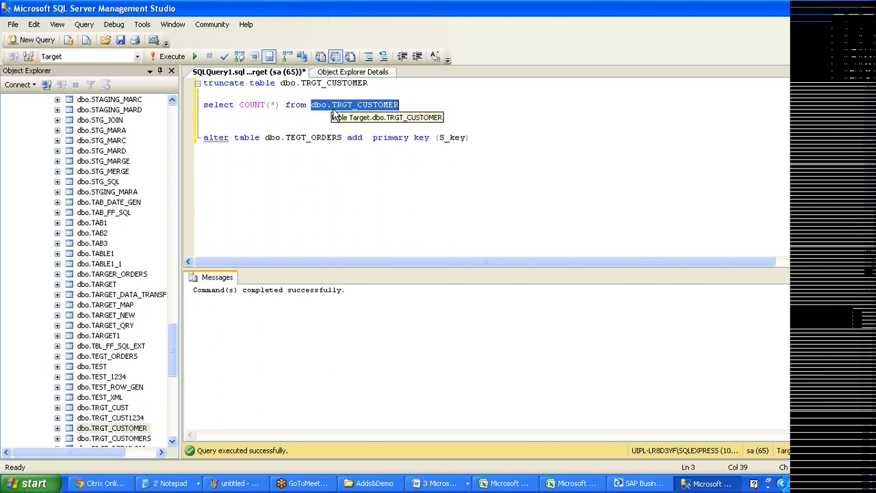
Run the SELECT COUNT(*) query alone to check the number of rows in dbo.TRGT_CUSTOMER.
click(204, 105)
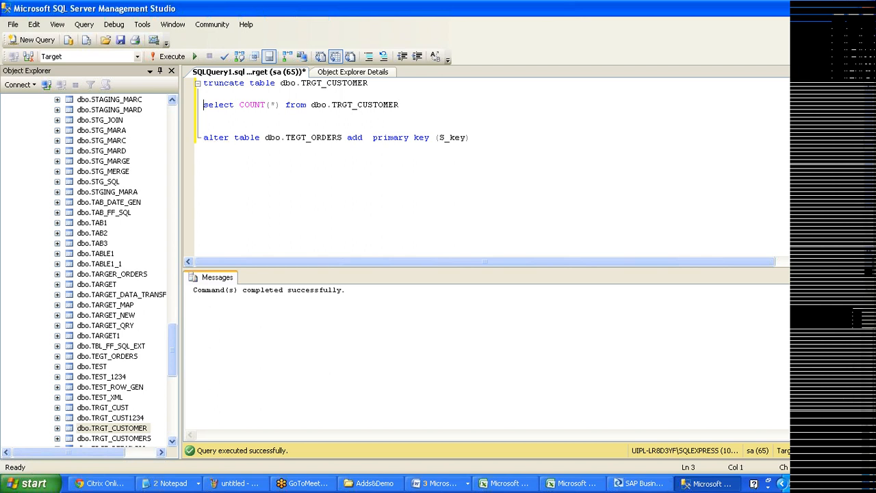
key(F5)
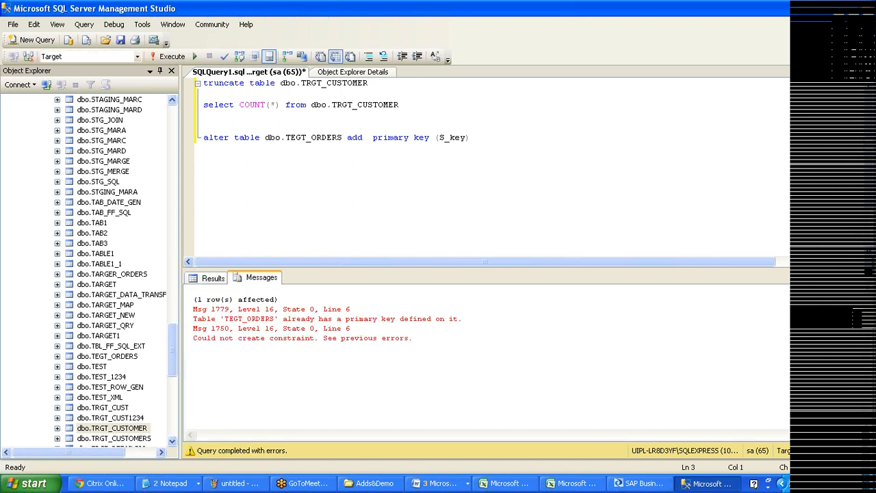
click(400, 104)
key(shift+Home)
key(F5)
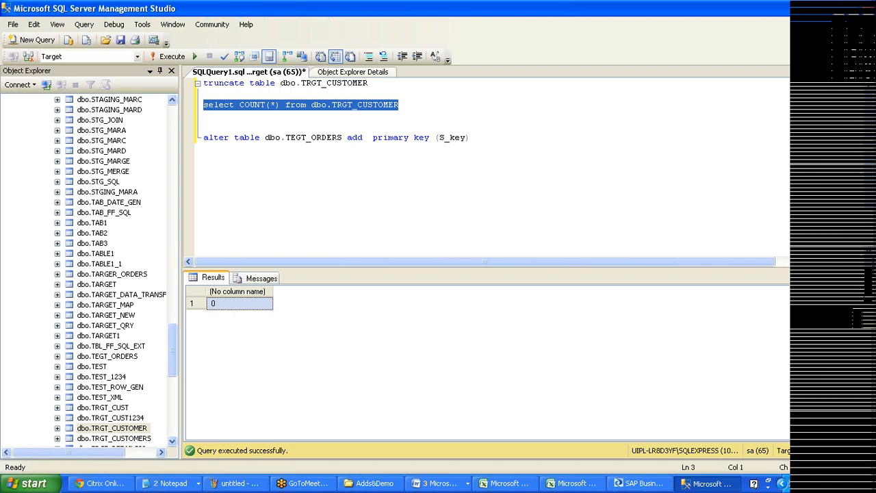
Add an empty line below the alter table statement in the query.
click(401, 104)
click(399, 136)
key(Return)
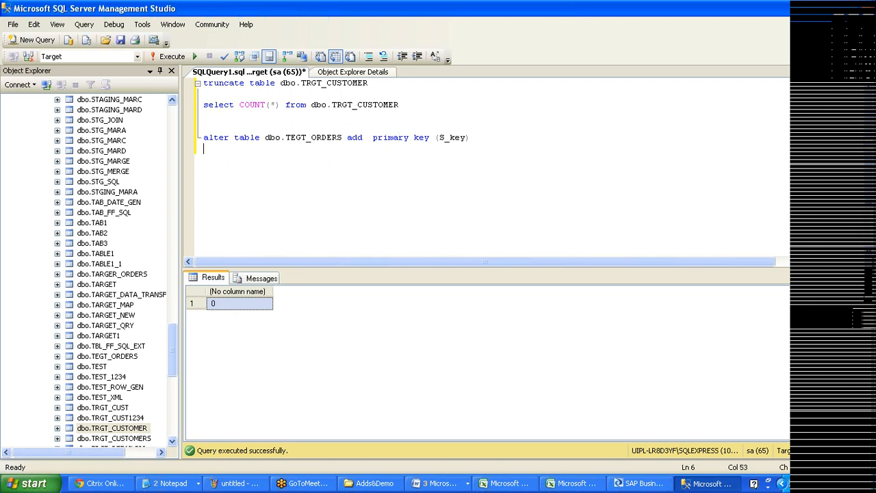
Switch to the Word document 17_History Preserving.docx and copy the UPDATE statement that sets CITY='BLR' in dbo.CUSTOMERS1.
key(alt+Tab)
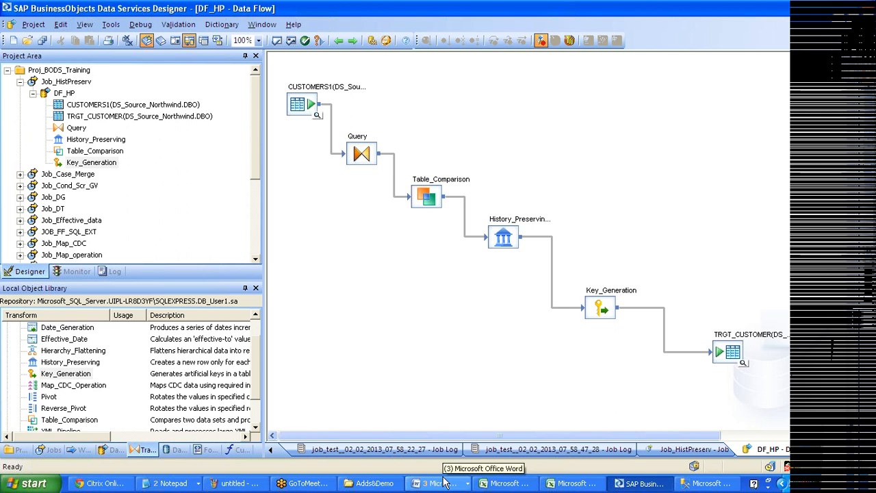
click(444, 482)
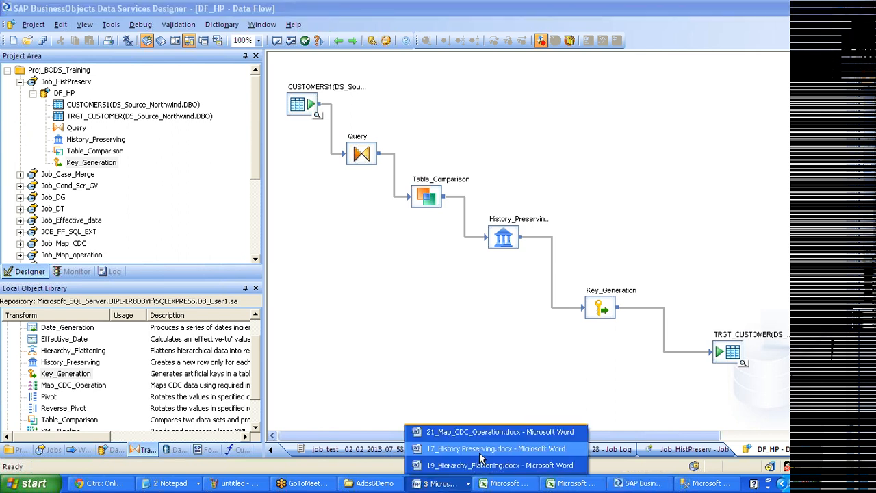
click(480, 457)
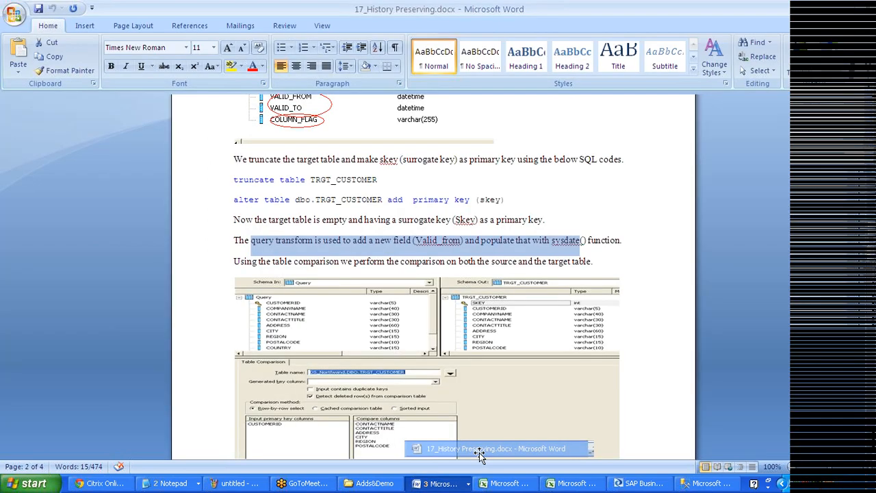
drag(871, 260, 873, 409)
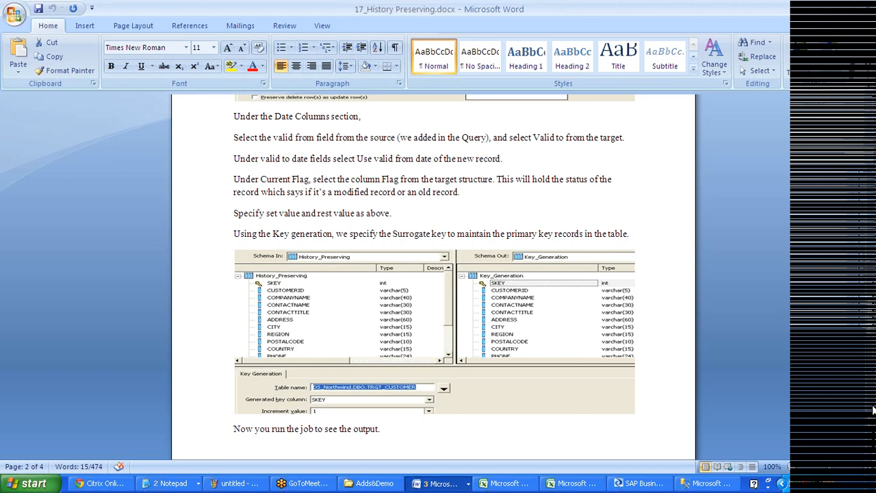
click(873, 410)
drag(234, 424, 552, 429)
key(ctrl+c)
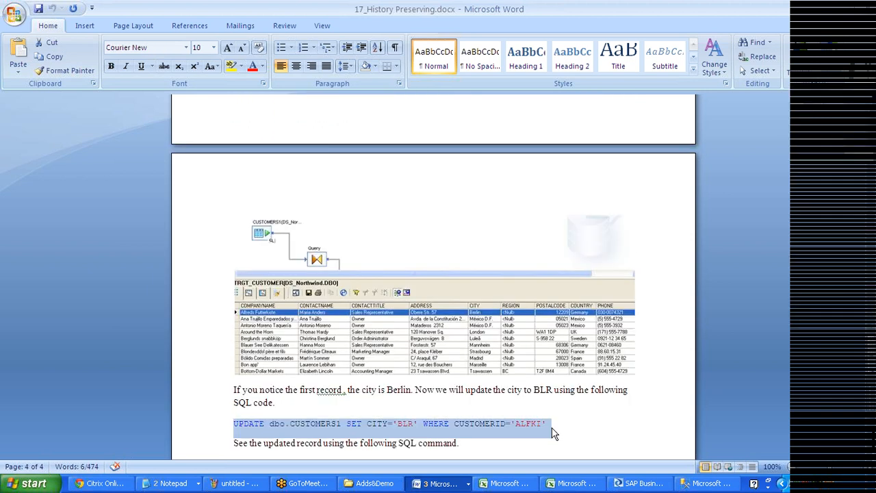
Switch to SQL Server Management Studio and collapse the Target database in the object tree.
click(629, 483)
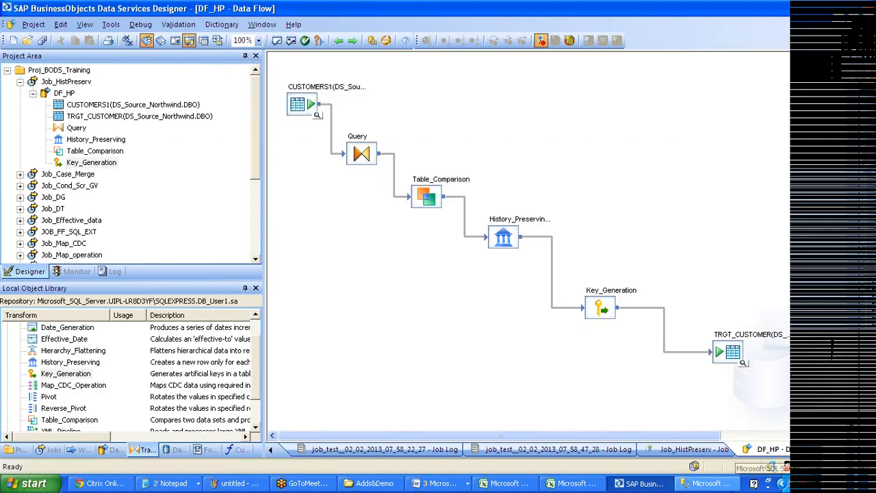
click(707, 483)
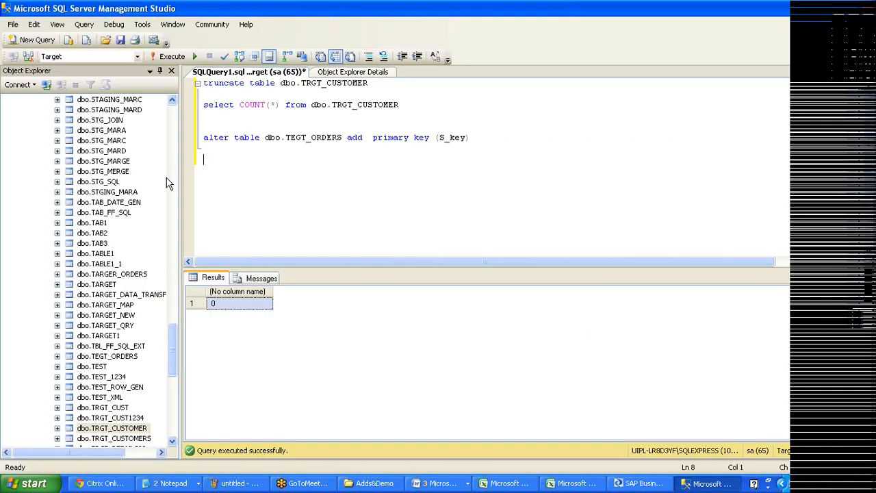
drag(170, 347, 163, 185)
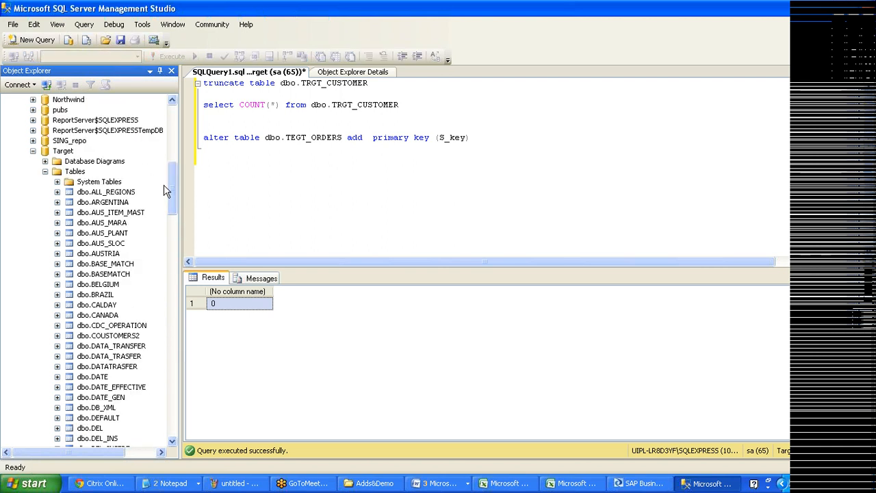
click(33, 151)
drag(171, 235, 174, 163)
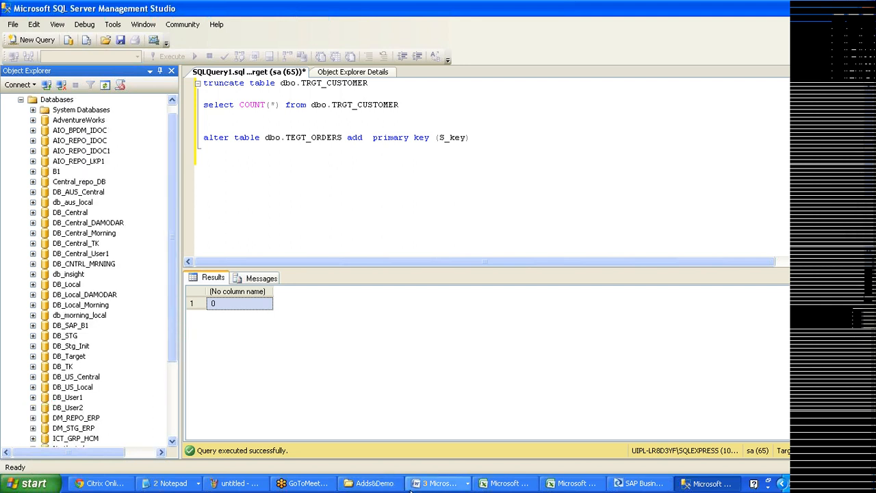
Switch to Data Services Designer and check which datastore the CUSTOMERS1 source in DF_HP comes from.
click(641, 484)
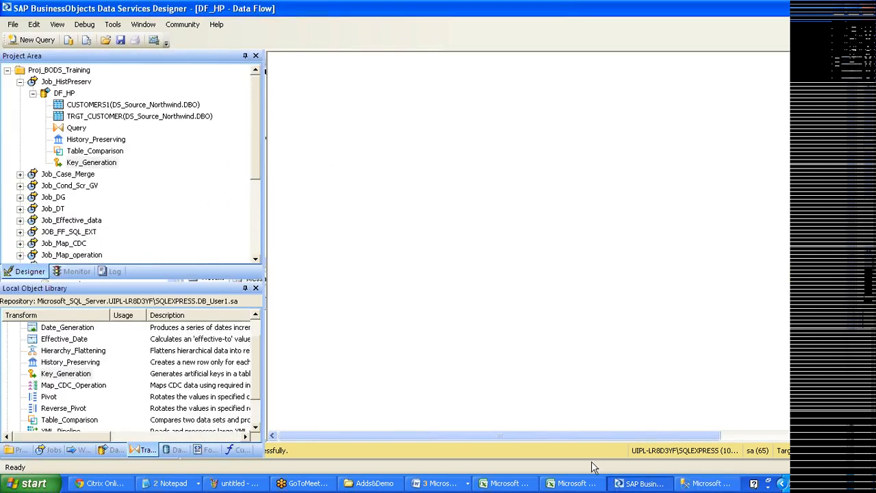
click(304, 109)
click(567, 158)
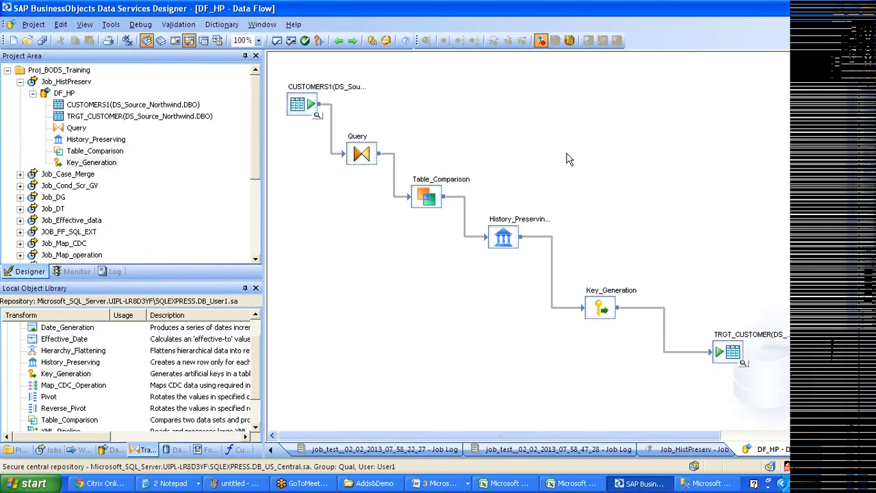
Switch to SQL Server Management Studio and paste the copied UPDATE statement into a new query on the Northwind database.
click(711, 483)
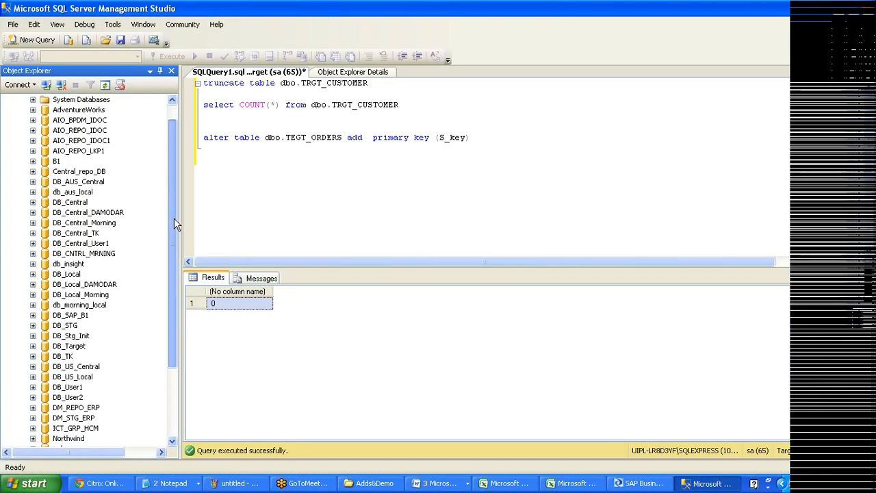
scroll(174, 218, down, 3)
click(33, 346)
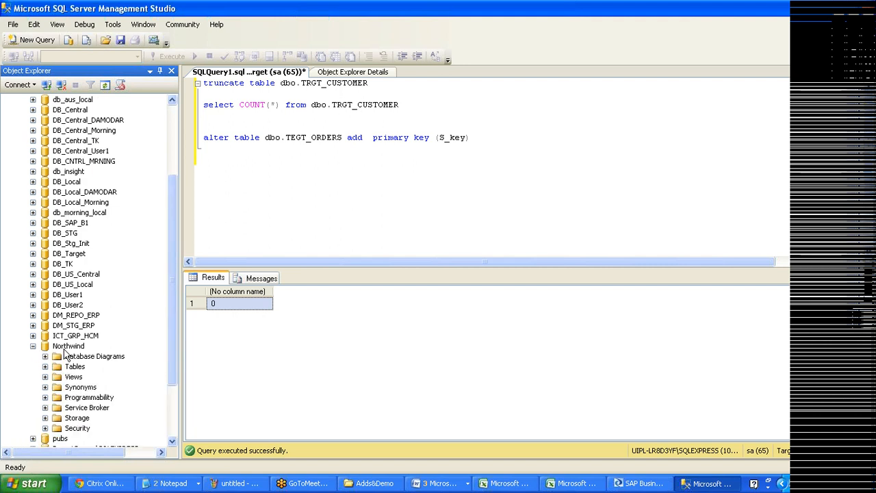
click(66, 346)
right_click(65, 346)
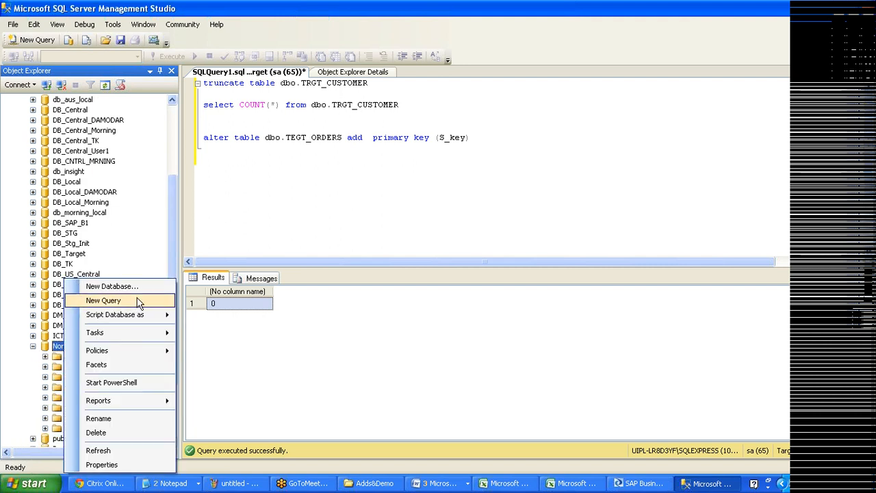
click(138, 302)
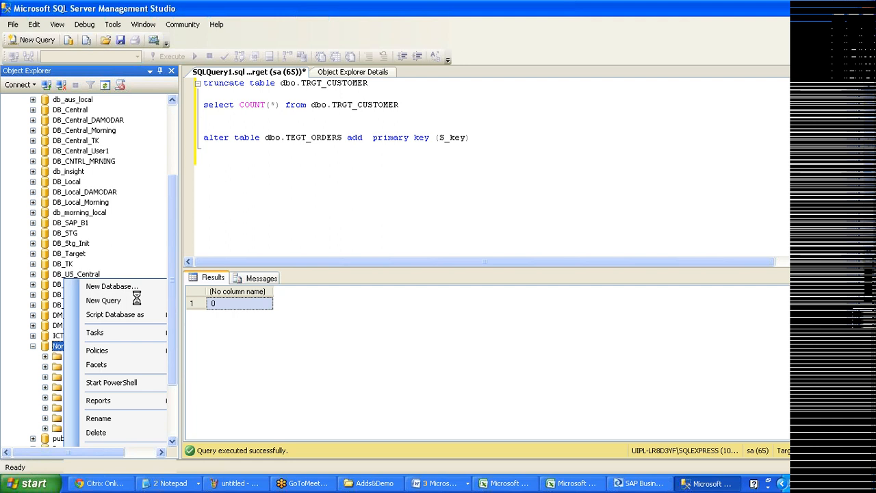
key(ctrl+v)
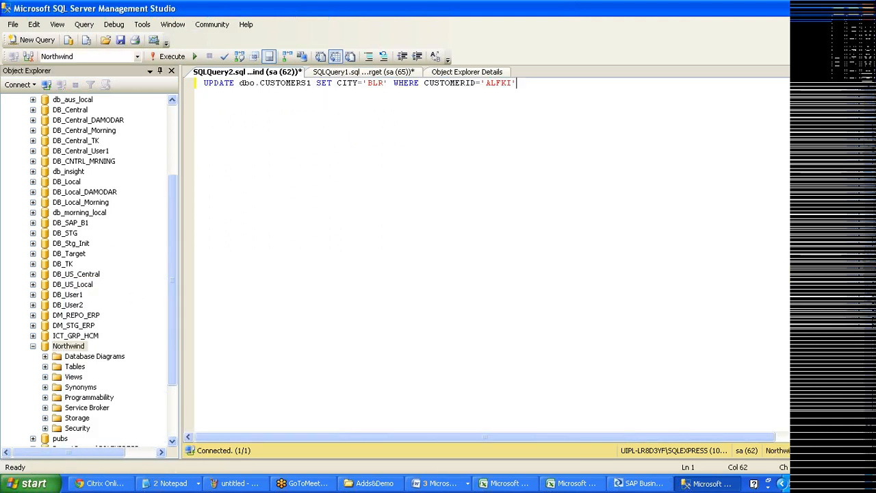
Locate dbo.CUSTOMERS1 among the Northwind tables and review the SET and WHERE clauses of the UPDATE statement.
click(45, 369)
click(106, 232)
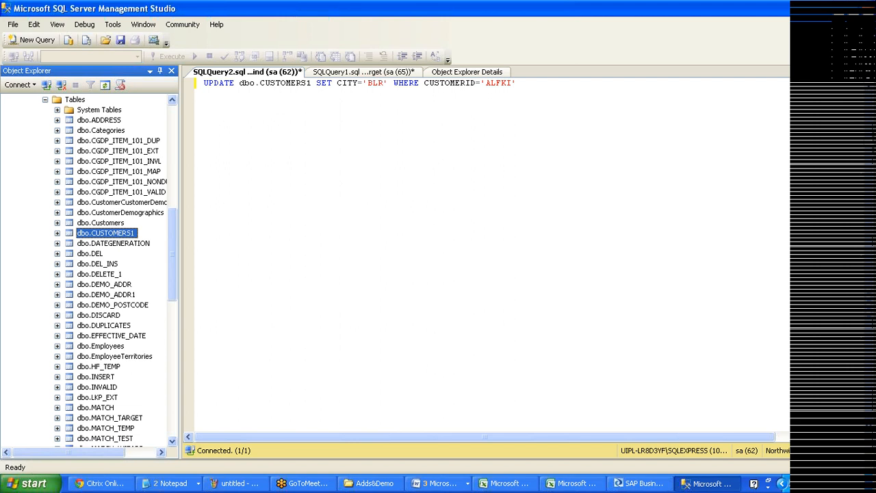
drag(322, 83, 384, 83)
drag(490, 83, 517, 82)
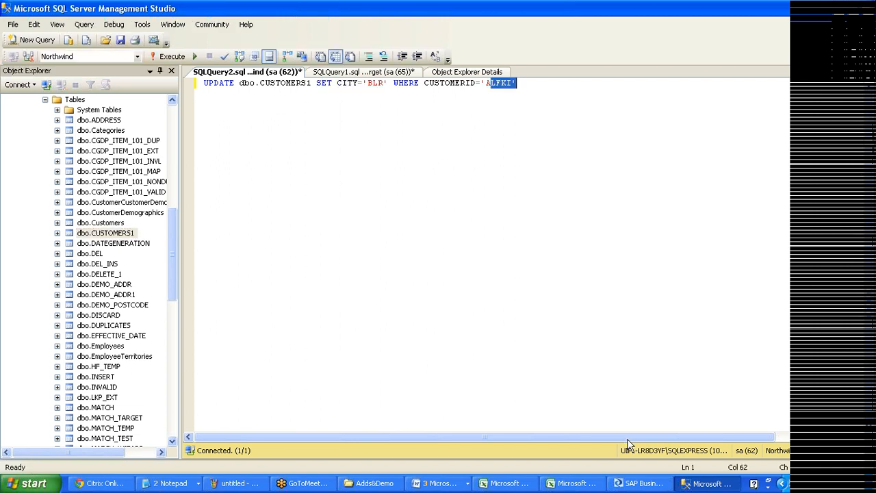
Check the first customer's city in the CUSTOMERS1 source data in Data Services Designer and set CITY='chennai' in the SQL Server Management Studio UPDATE statement.
click(640, 484)
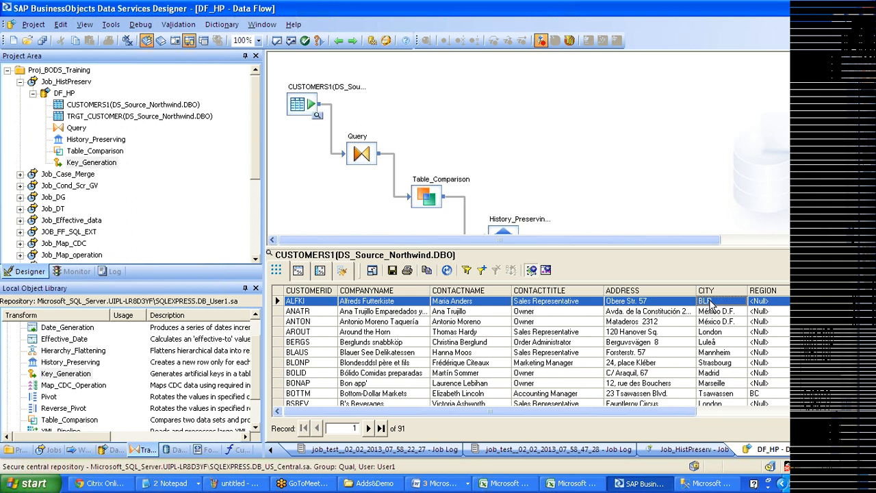
key(alt+Tab)
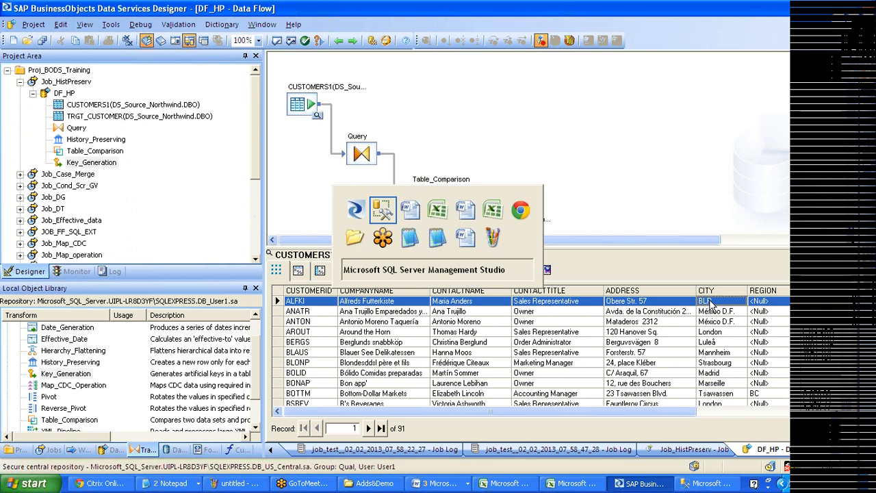
text(chennai' WHERE CUSTOMERID='ALFKI')
key(End)
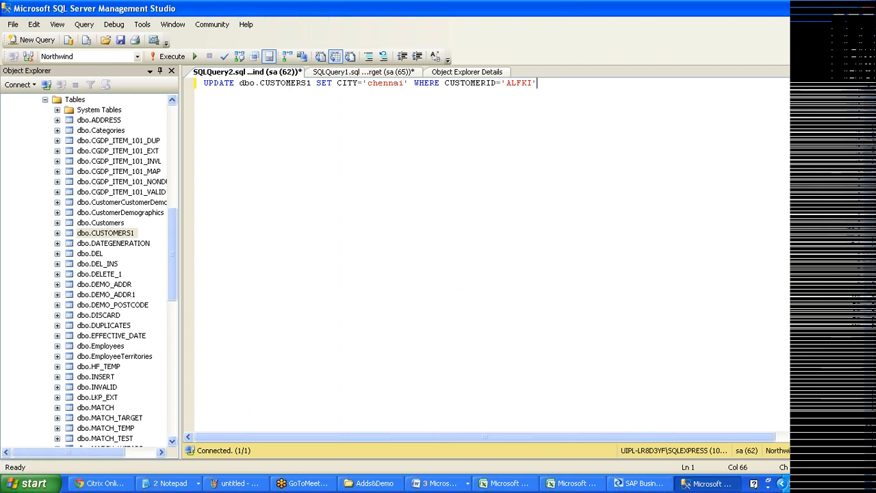
Recheck the source data in Data Services Designer and add SELECT * FROM dbo.CUSTOMERS1 below the UPDATE statement in SQL Server Management Studio.
key(alt+Tab)
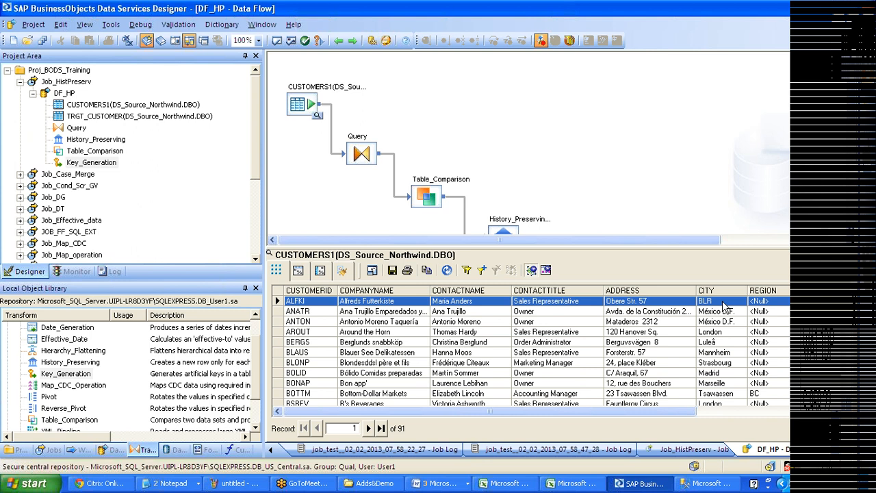
key(alt+Tab)
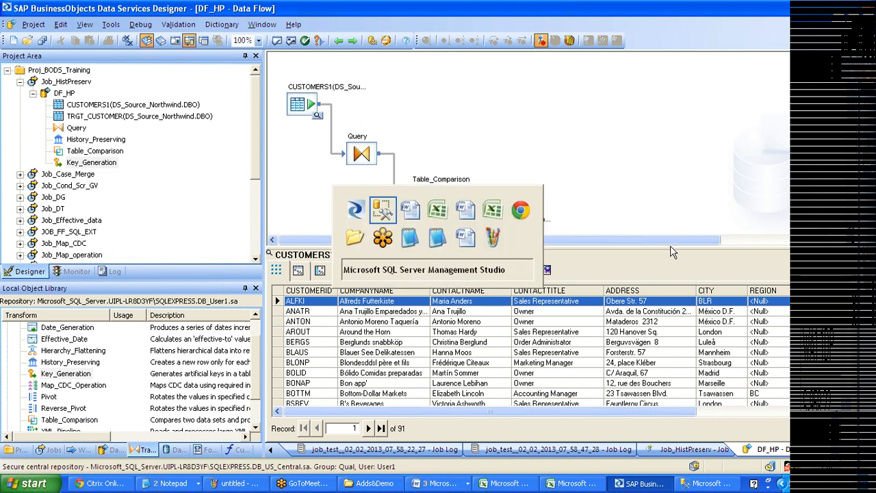
text(SELECT)
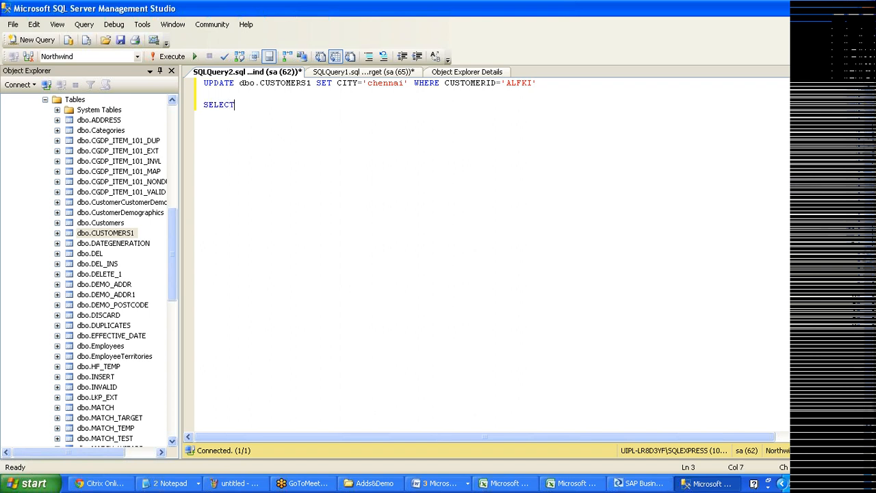
text( * FROM)
drag(134, 233, 203, 104)
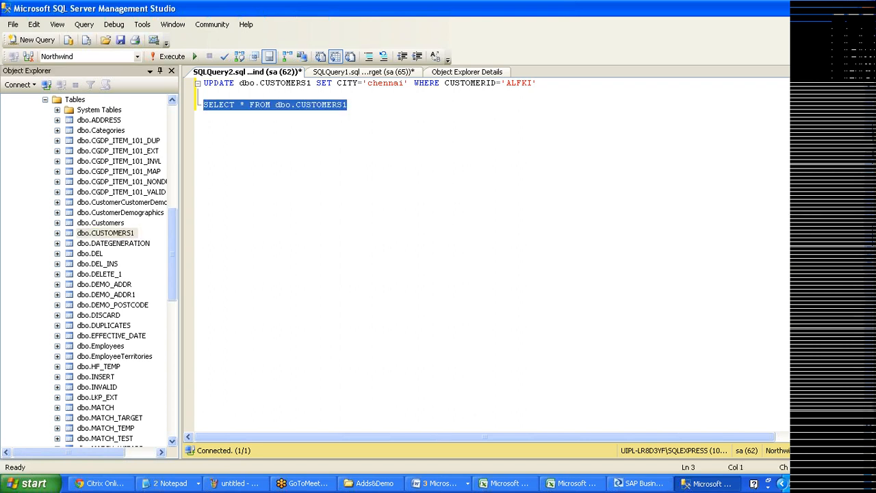
Run only the SELECT on dbo.CUSTOMERS1 and examine the City value in the first row before the update.
key(F5)
key(F5)
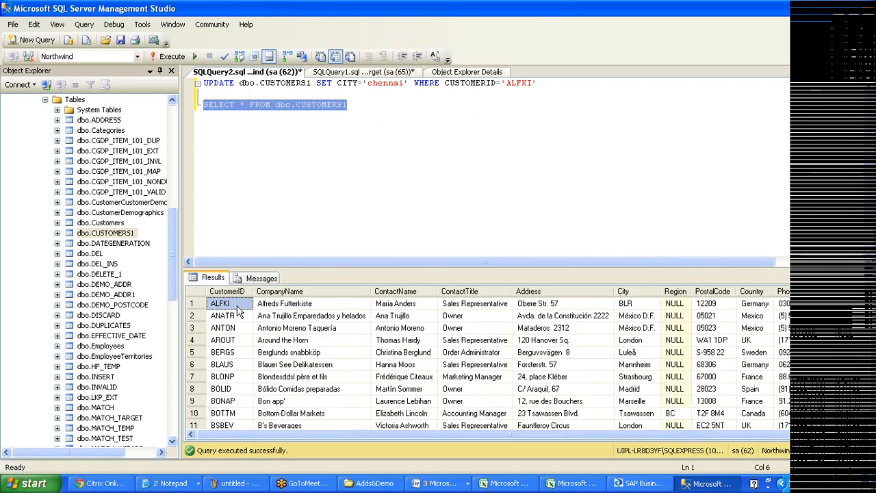
click(637, 304)
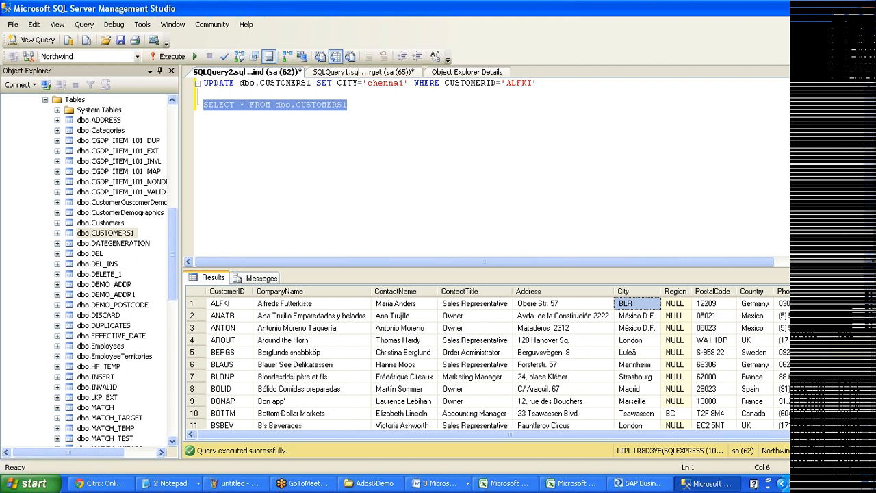
Run only the UPDATE statement that sets CITY='chennai' in dbo.CUSTOMERS1.
click(207, 83)
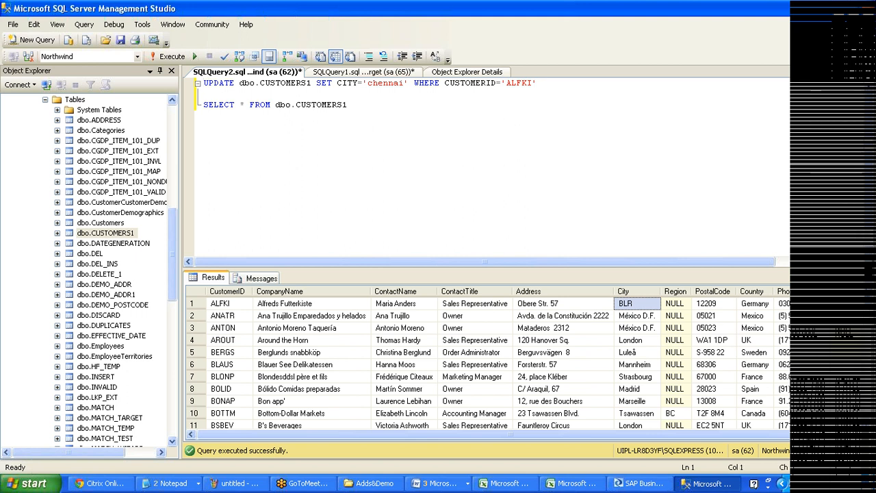
key(shift+End)
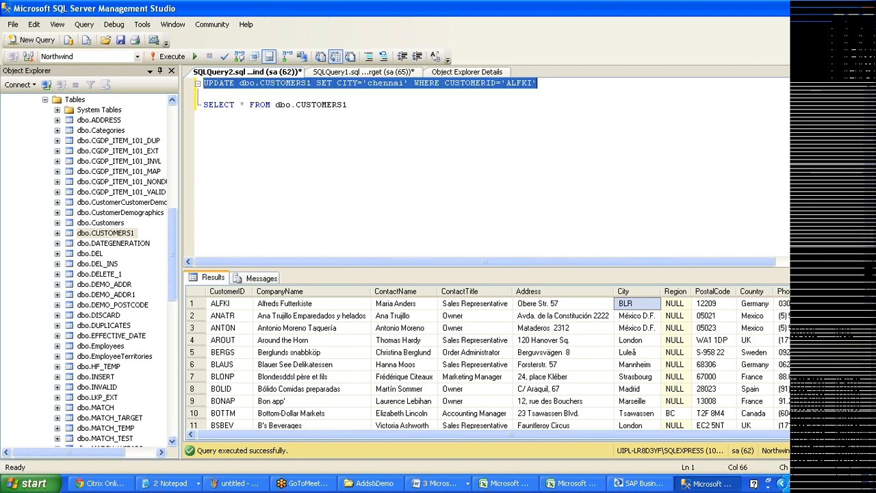
key(F5)
Rerun the SELECT on dbo.CUSTOMERS1 alone and check the updated City value in the first row.
key(Down)
key(Down)
key(shift+Home)
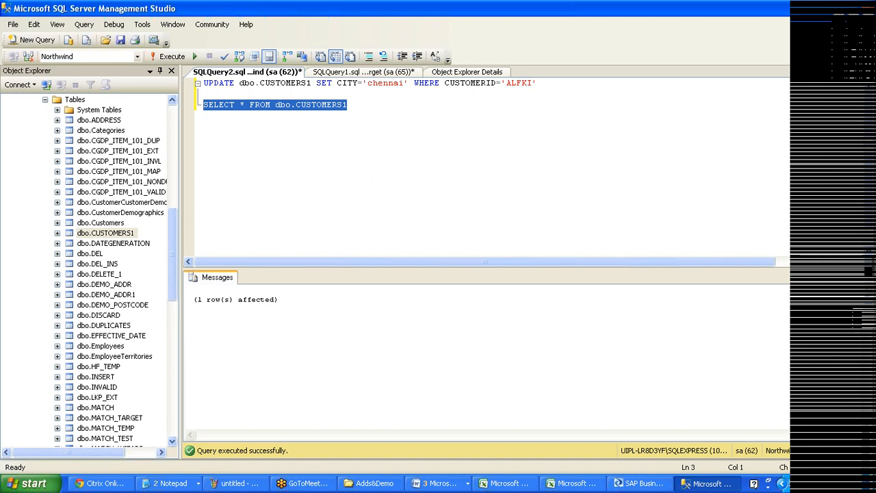
key(F5)
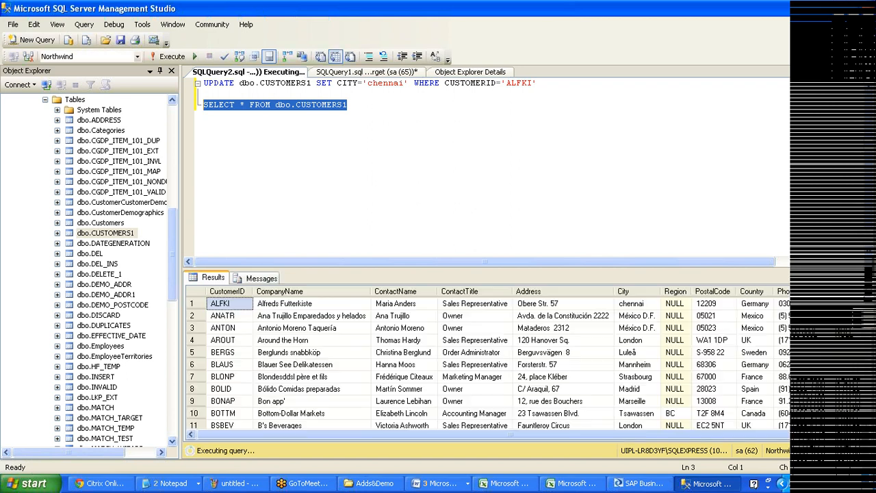
click(646, 305)
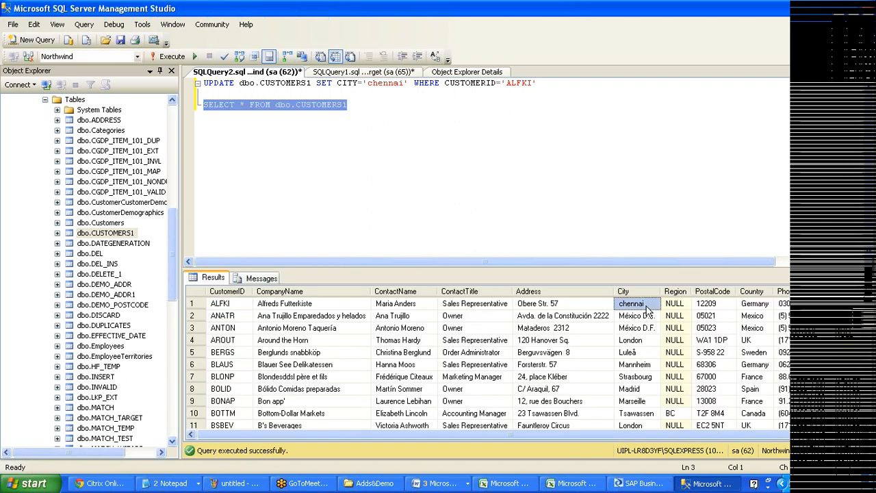
Switch to Data Services Designer, remove the CUSTOMERID filter from the TRGT_CUSTOMER data view and close the view.
key(alt+Tab)
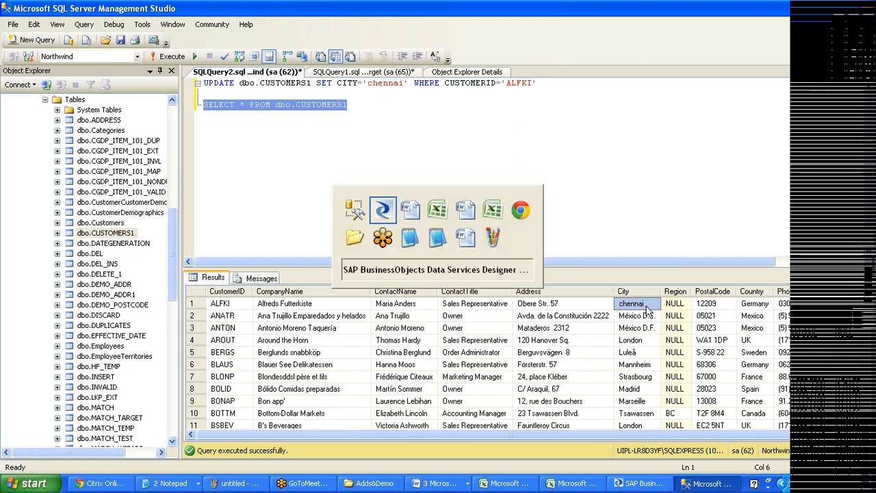
key(alt+Tab)
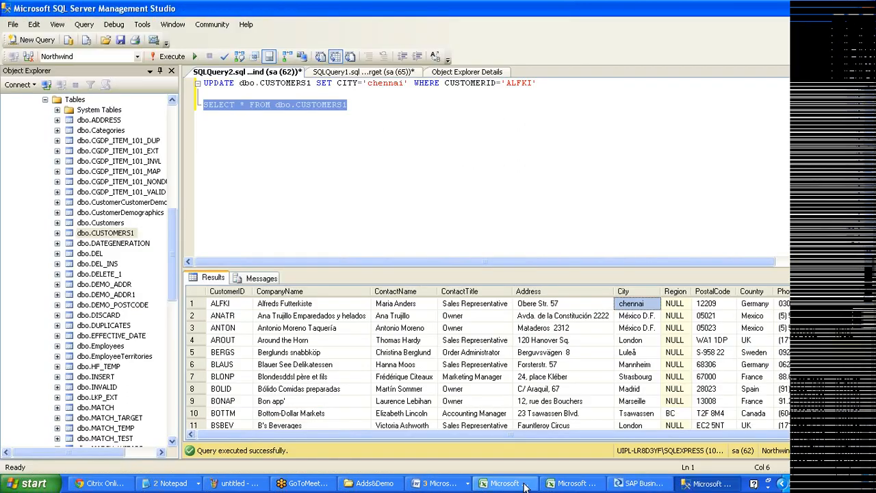
click(644, 483)
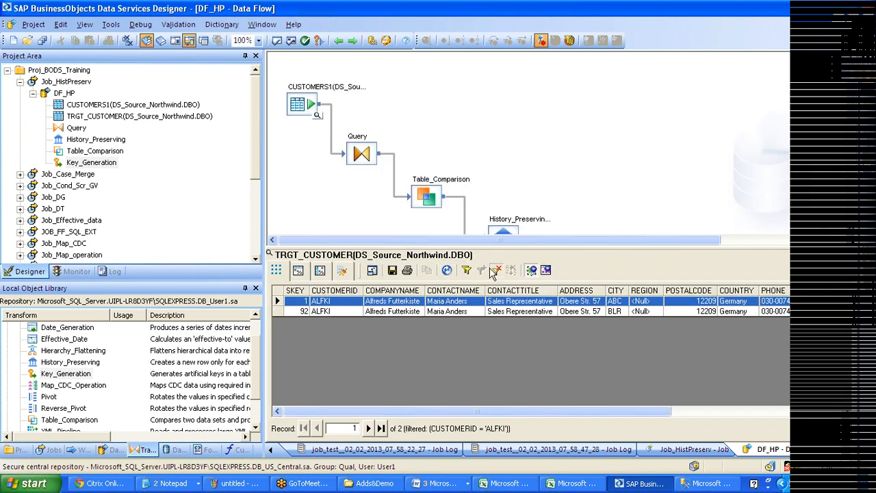
click(845, 251)
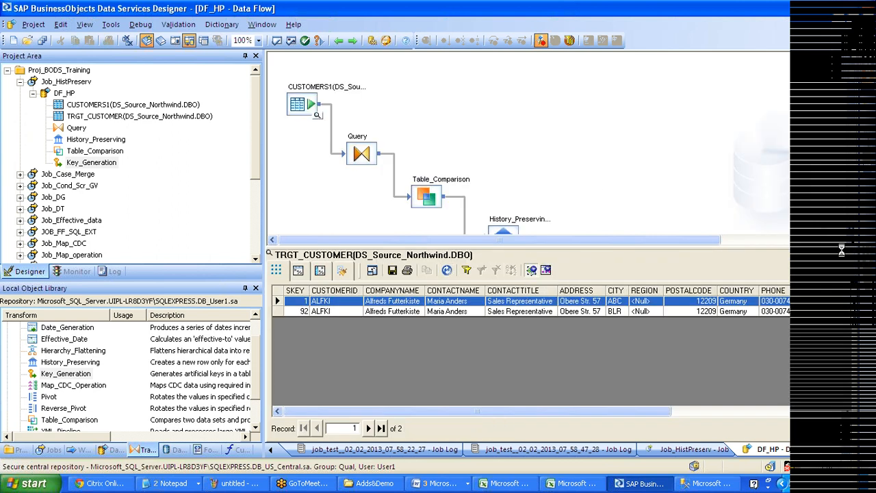
Execute Job_HistPreserv with its default execution properties.
click(71, 82)
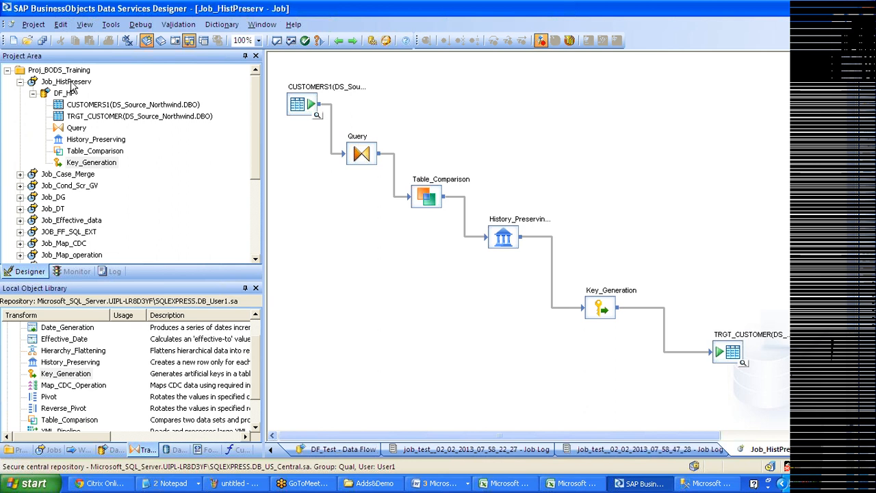
right_click(72, 83)
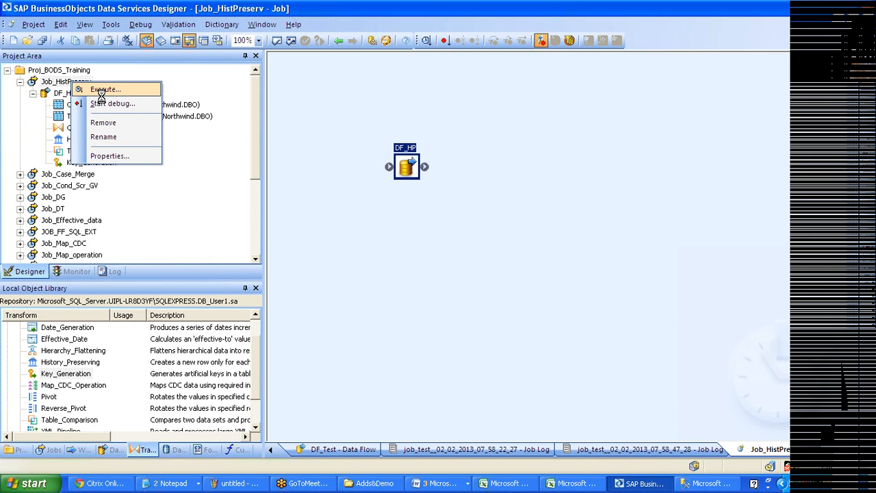
click(102, 89)
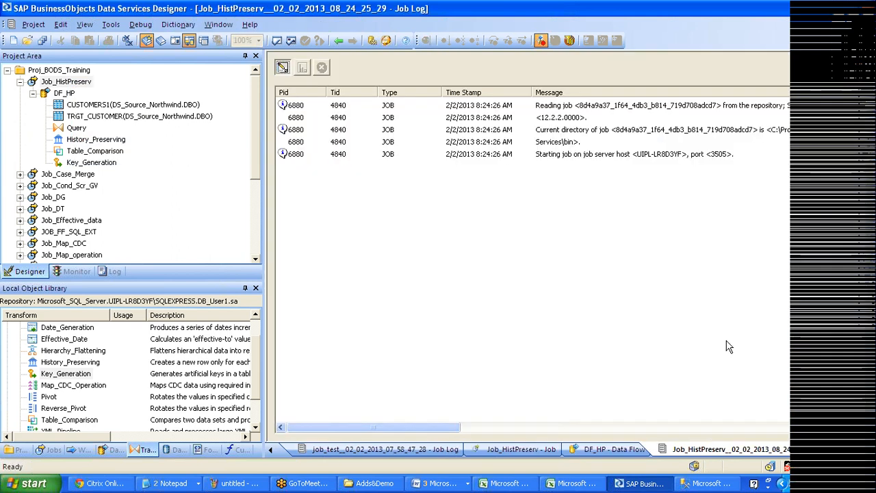
Open the DF_HP data flow and check the record count in the TRGT_CUSTOMER profile.
click(64, 93)
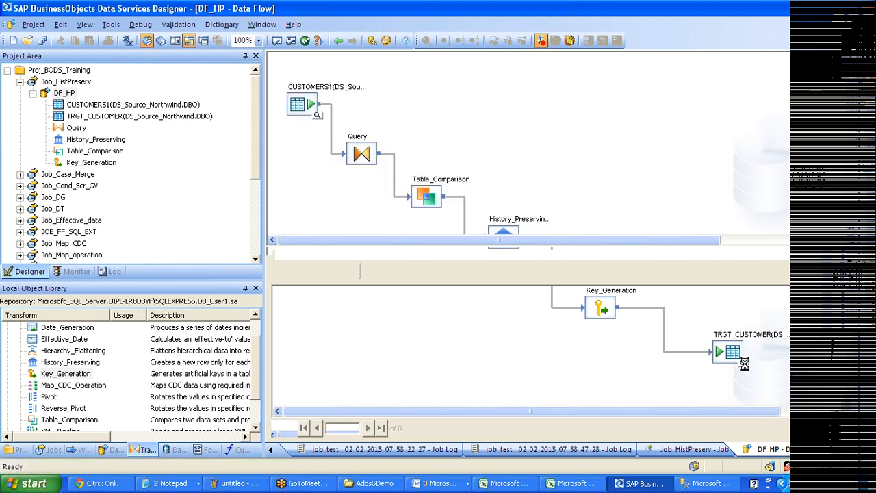
click(298, 271)
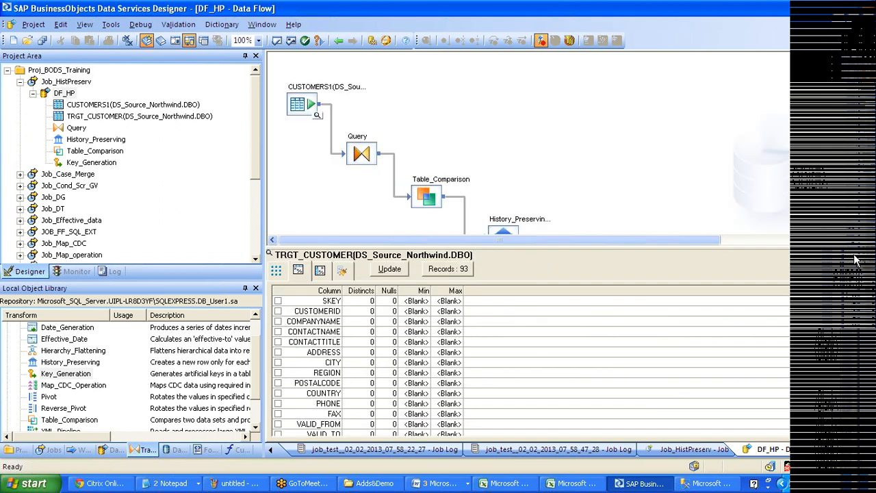
key(alt+Tab)
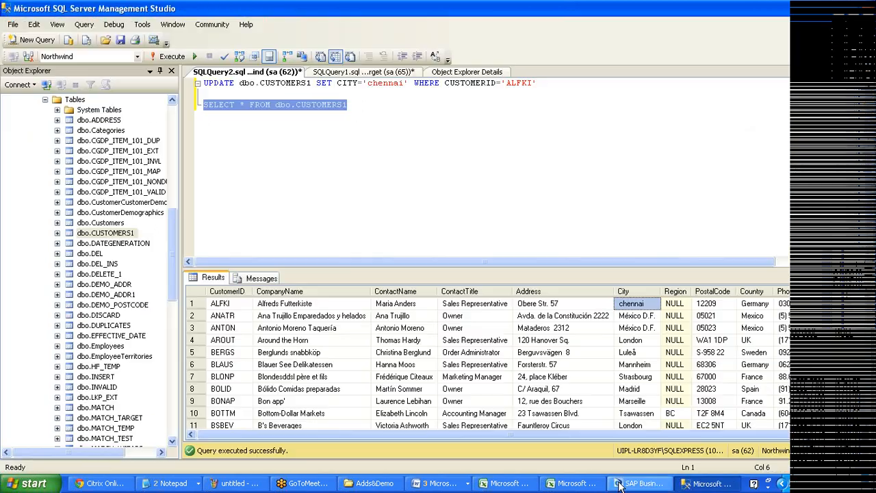
click(619, 484)
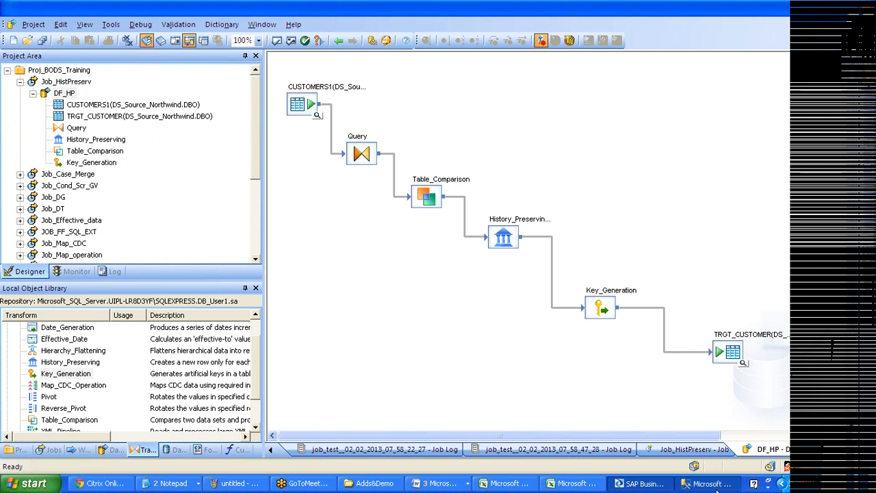
Switch to SQL Server Management Studio, truncate dbo.TRGT_CUSTOMER in the Target database and run the COUNT(*) query on it.
click(715, 486)
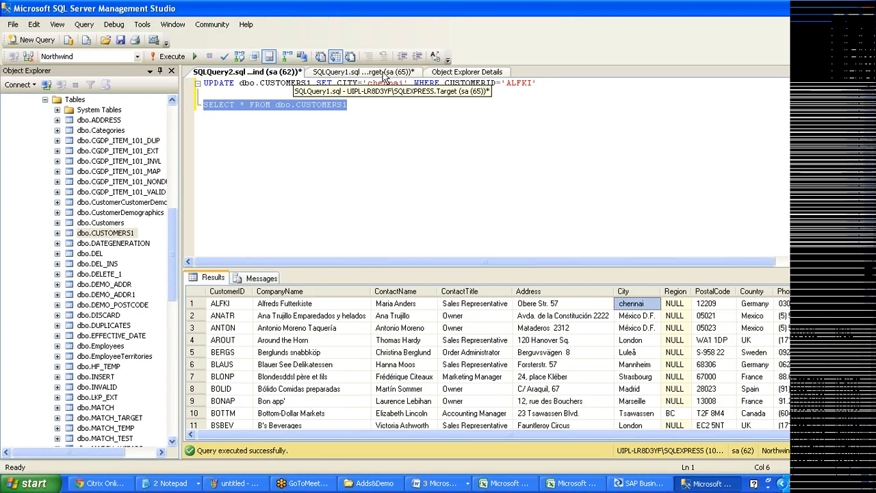
click(384, 74)
key(shift+Home)
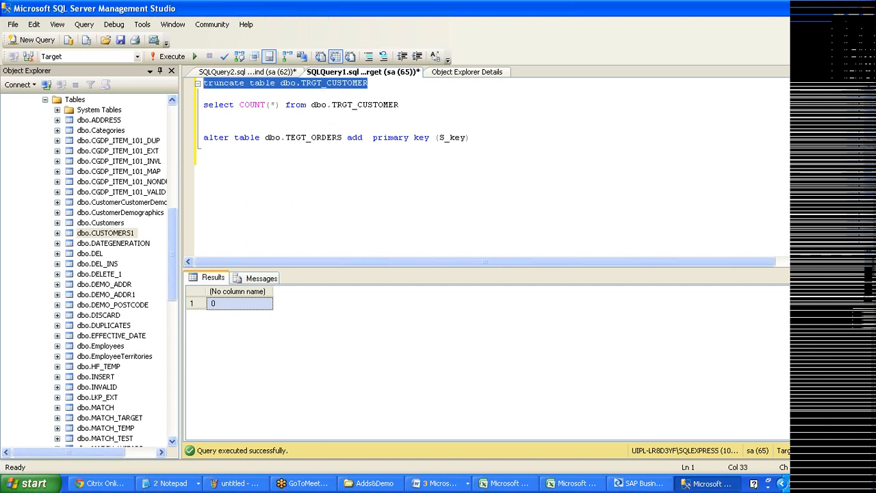
key(F5)
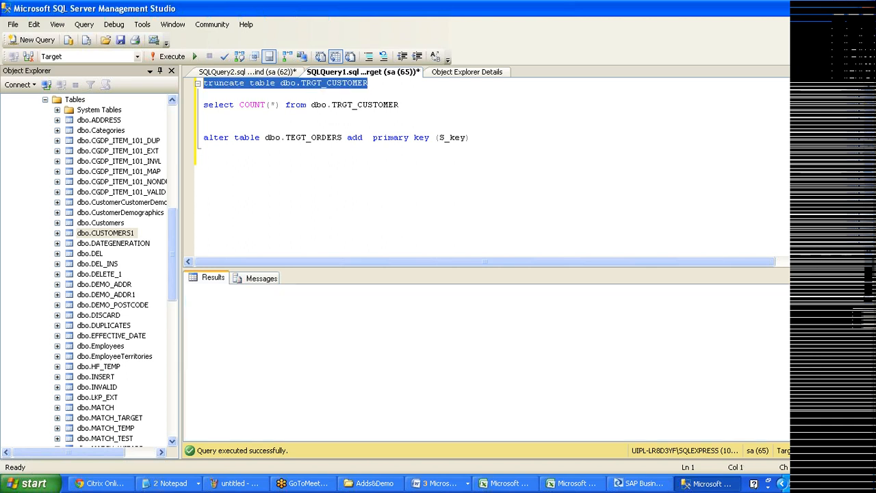
click(399, 105)
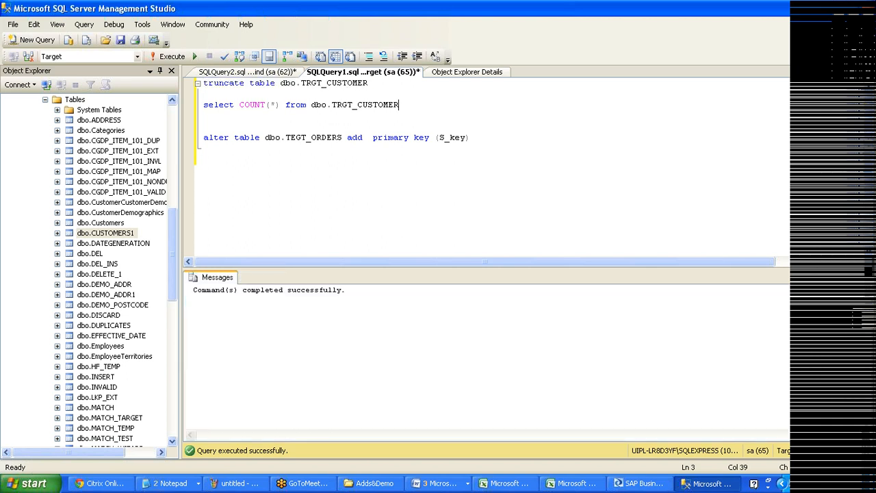
key(shift+Home)
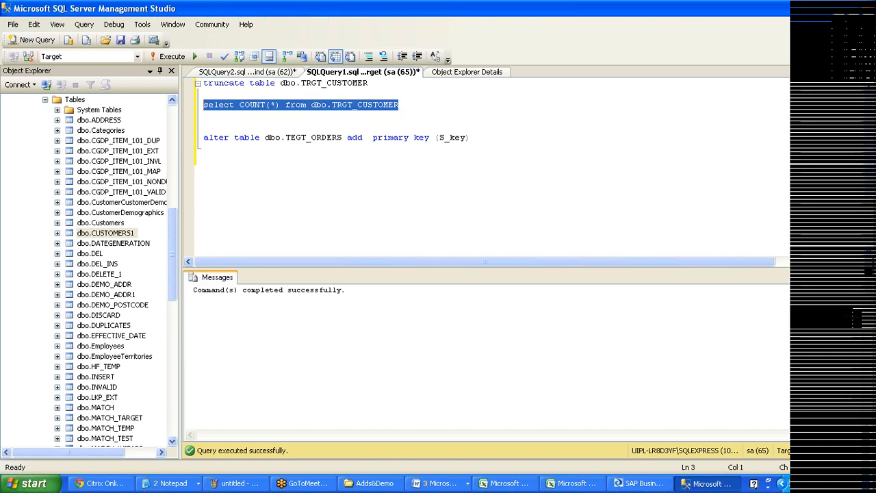
key(F5)
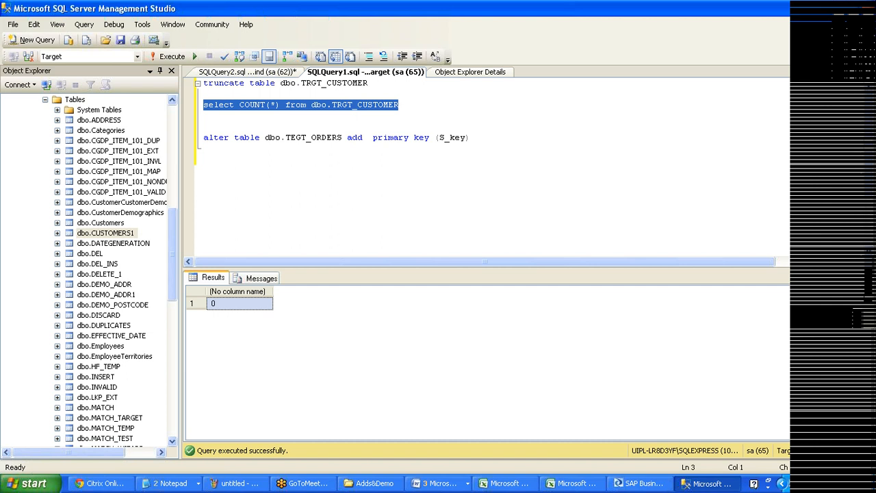
Switch to Data Services Designer, open the TRGT_CUSTOMER data in DF_HP and refresh it.
key(alt+Tab)
click(743, 364)
click(444, 270)
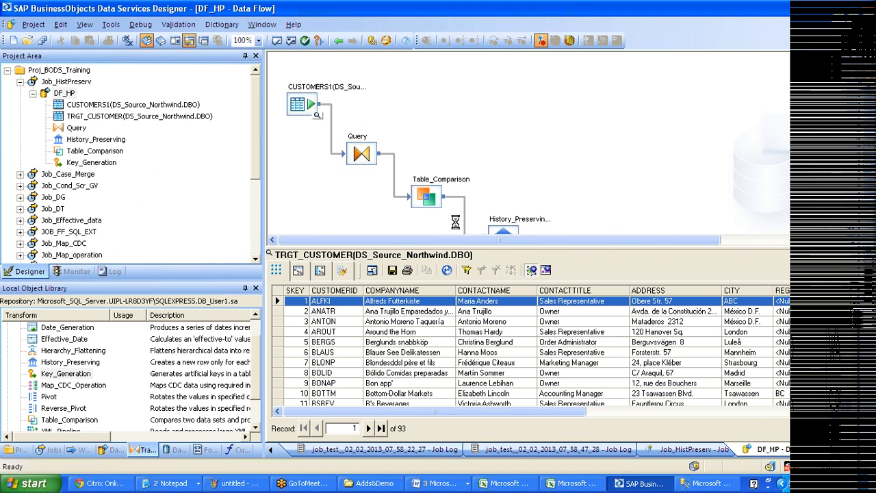
Copy the truncate and COUNT(*) statements for dbo.TRGT_CUSTOMER from the Target query into the Northwind query in SQL Server Management Studio.
key(alt+Tab)
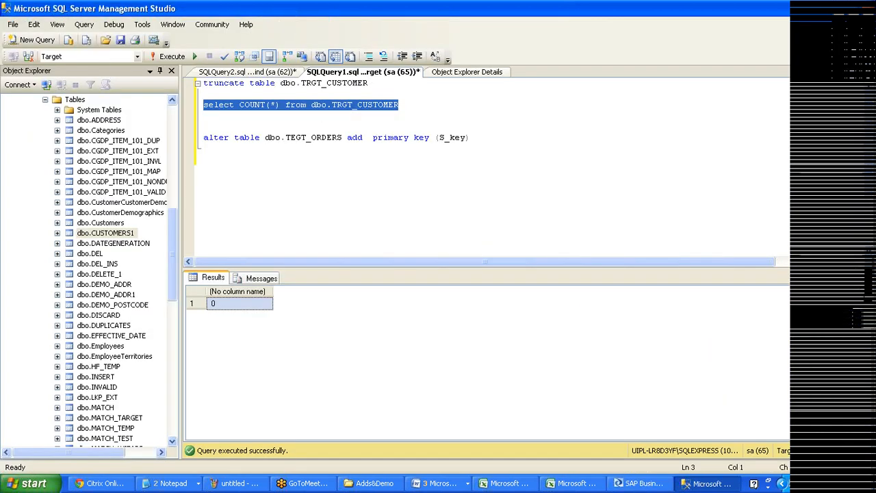
drag(204, 83, 204, 94)
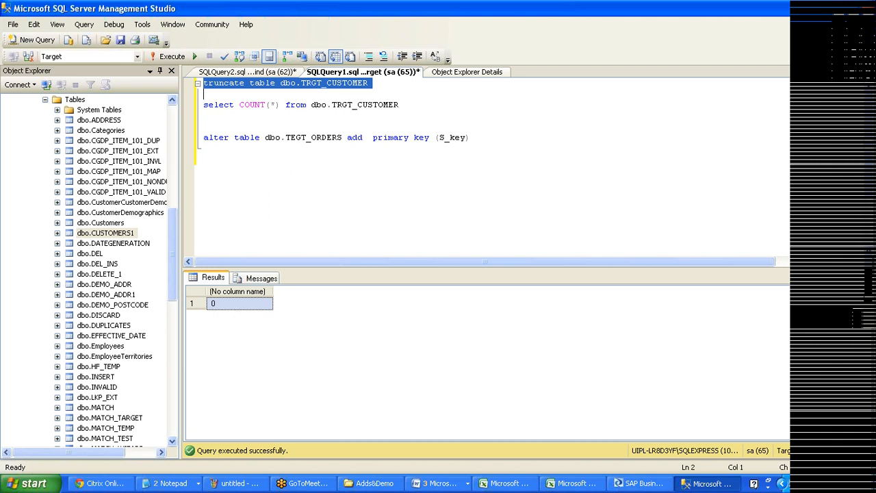
key(shift+End)
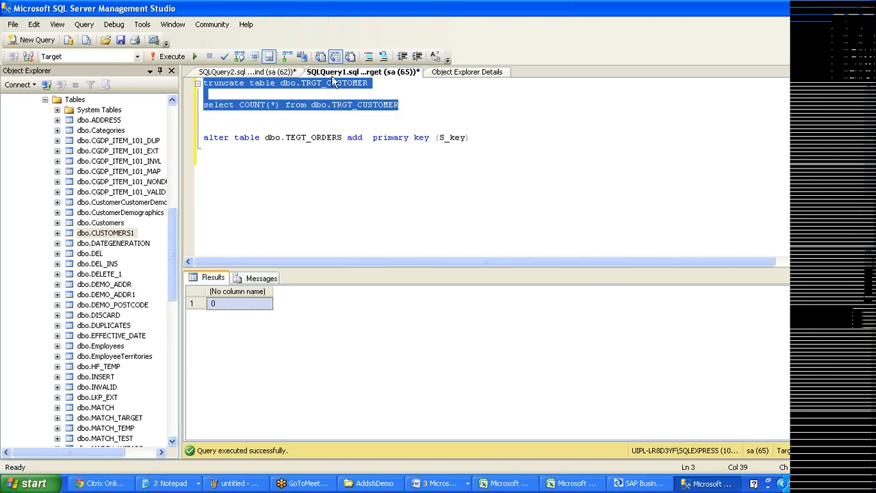
click(252, 75)
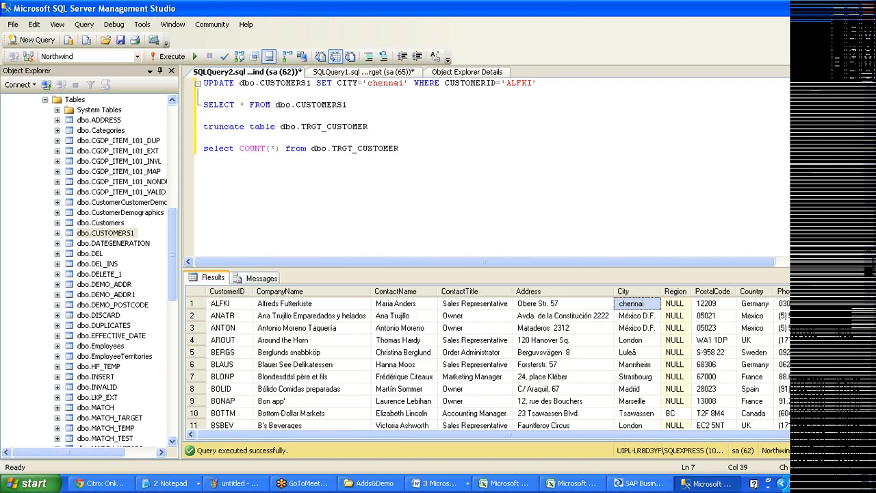
Truncate dbo.TRGT_CUSTOMER in the Northwind database, and run the COUNT(*) statement on its own to verify it.
click(368, 127)
key(shift+Home)
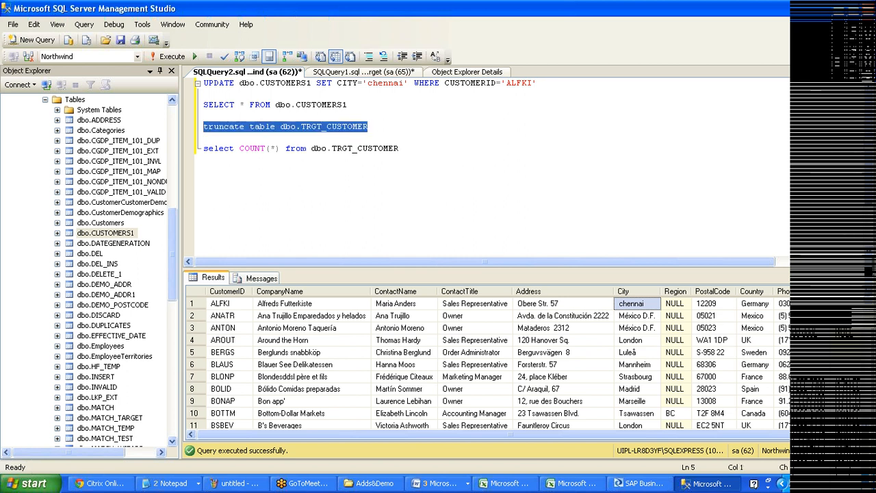
key(F5)
click(399, 148)
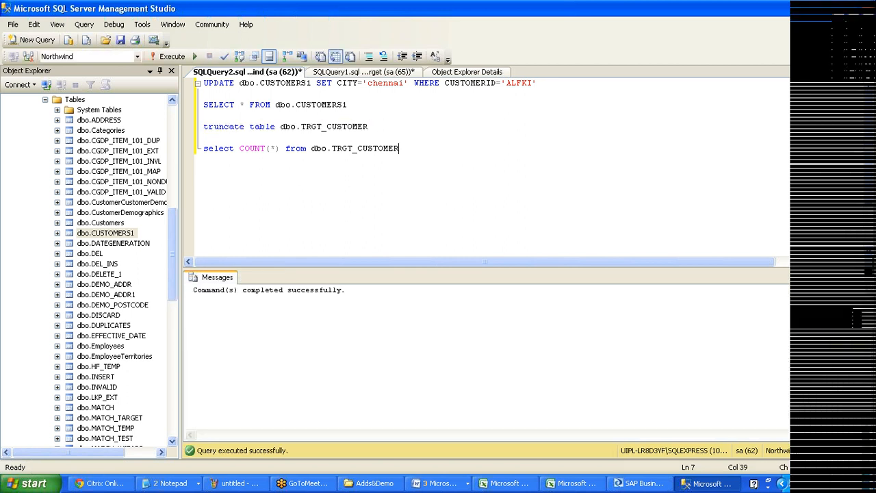
key(shift+Home)
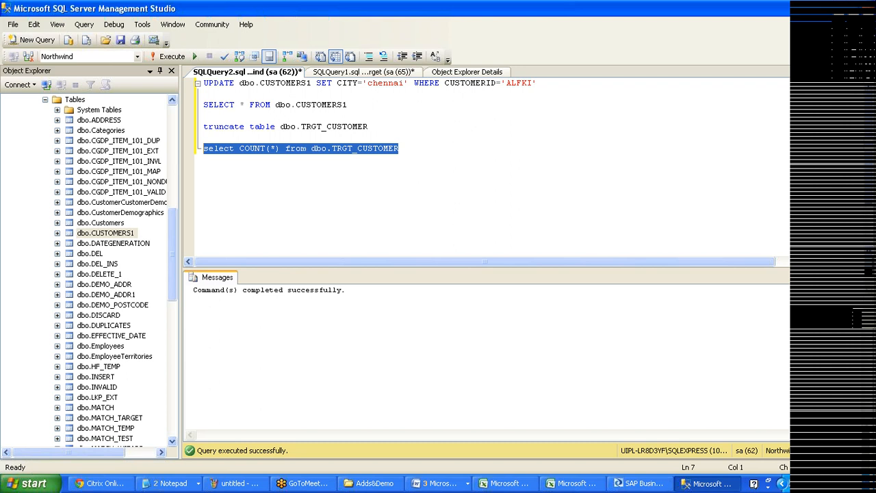
key(F5)
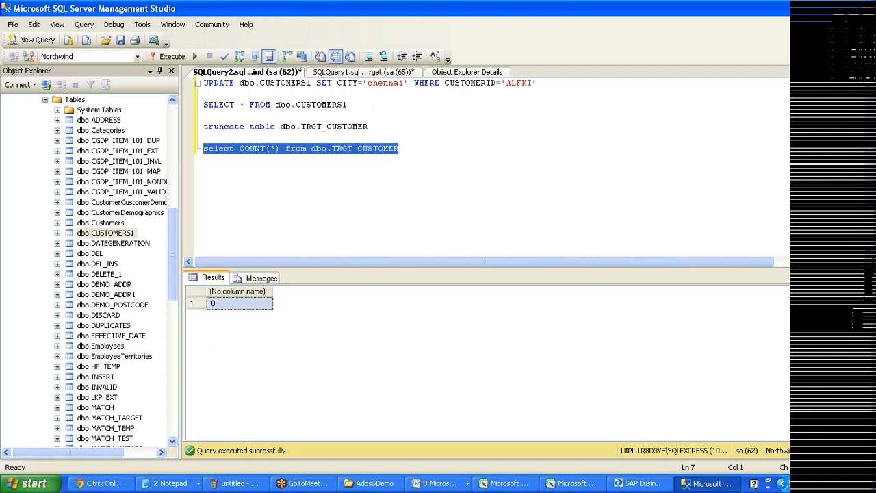
Switch to Data Services Designer, check the TRGT_CUSTOMER data and its Source_Northwind datastore name, and close the view.
key(alt+Tab)
click(743, 363)
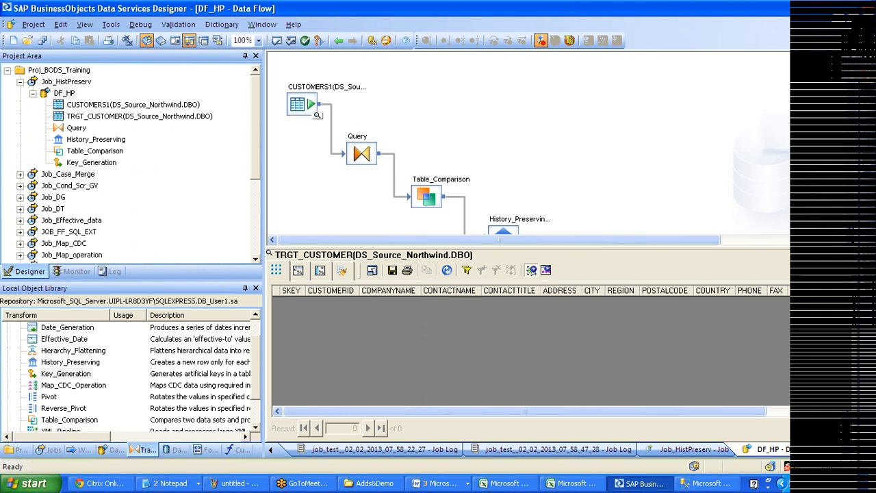
drag(372, 255, 448, 255)
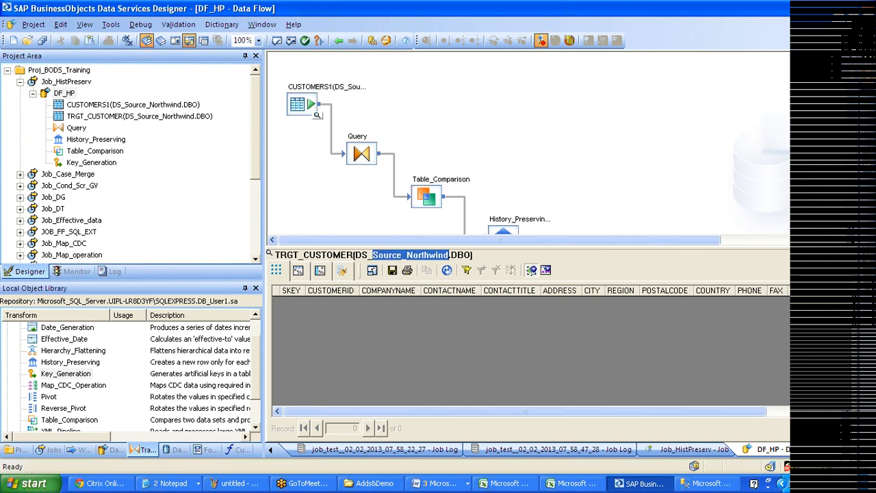
click(853, 254)
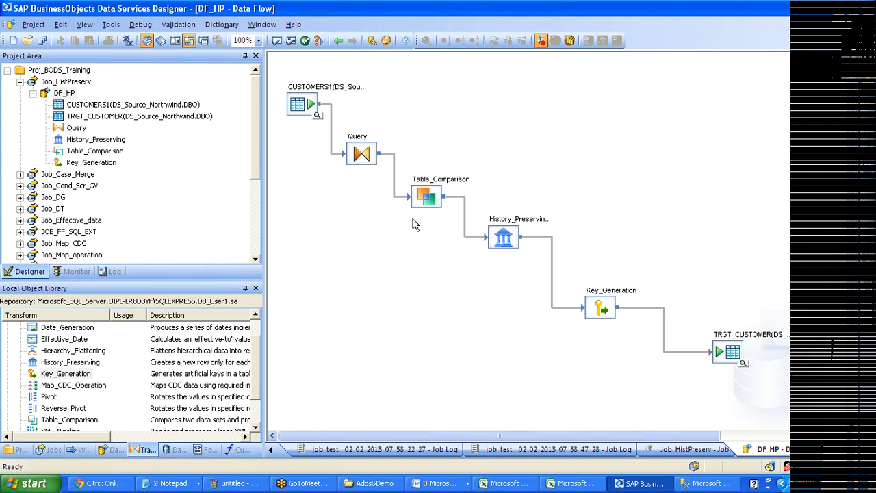
Execute Job_HistPreserv again with its default execution properties.
click(67, 85)
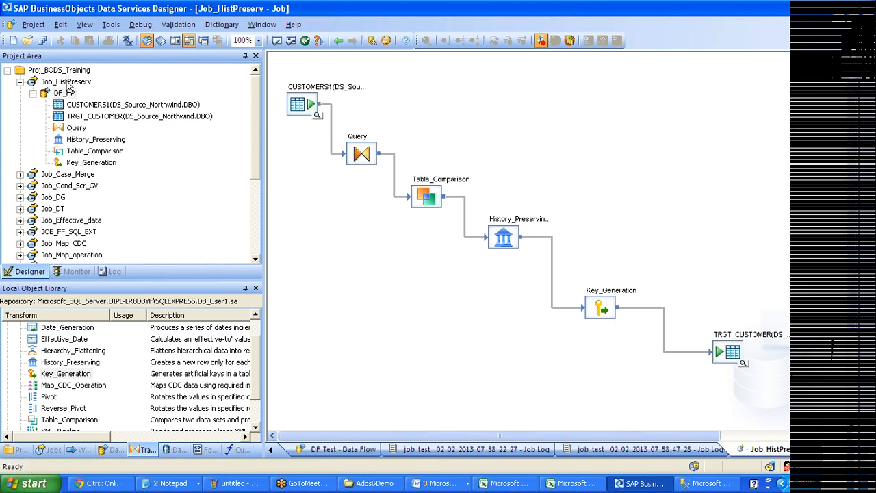
right_click(68, 83)
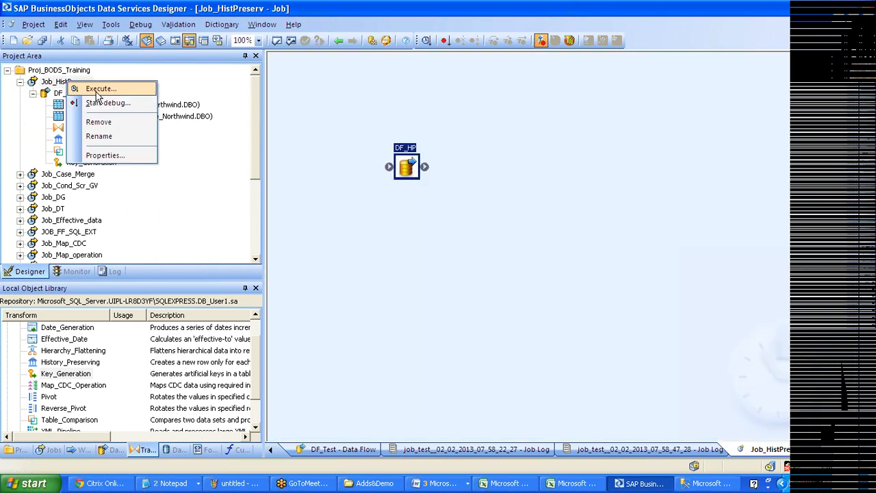
click(98, 90)
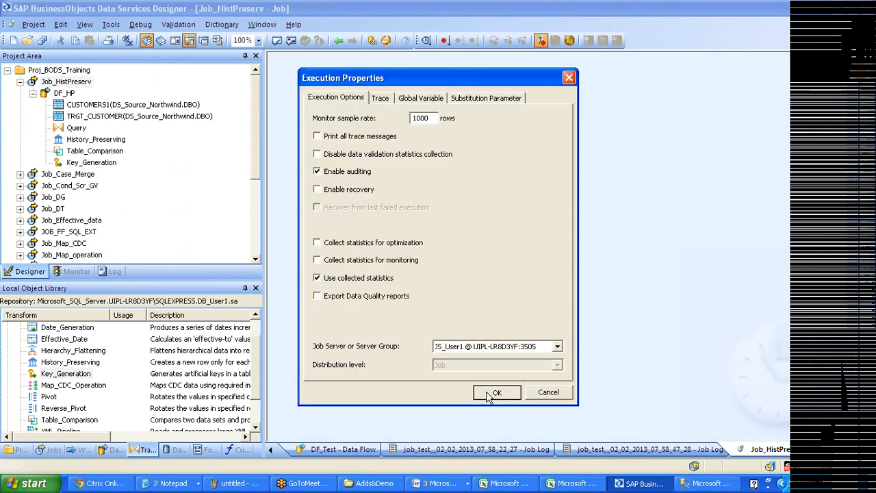
click(495, 393)
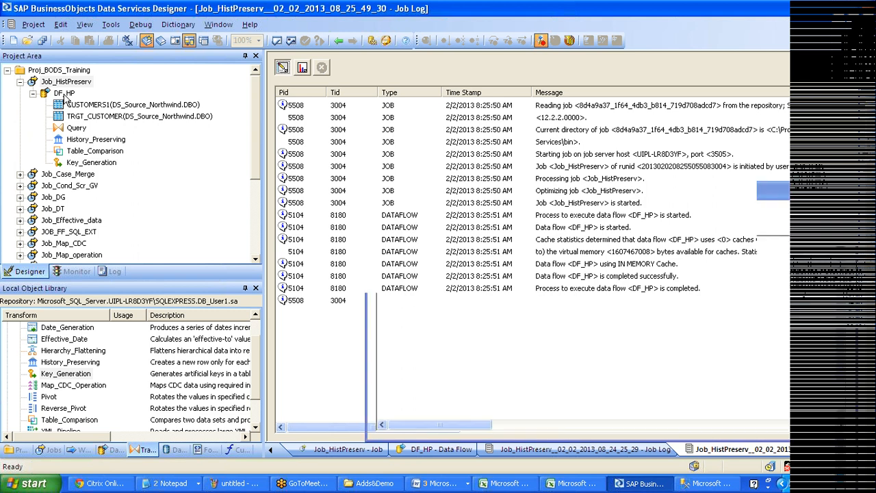
Reopen the DF_HP data flow and compare the records of the source CUSTOMERS1 with those loaded into TRGT_CUSTOMER.
double_click(64, 94)
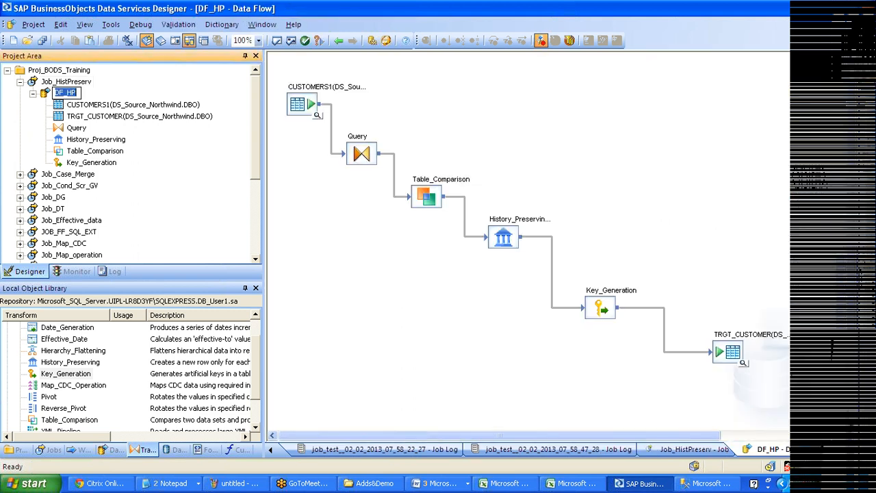
click(316, 115)
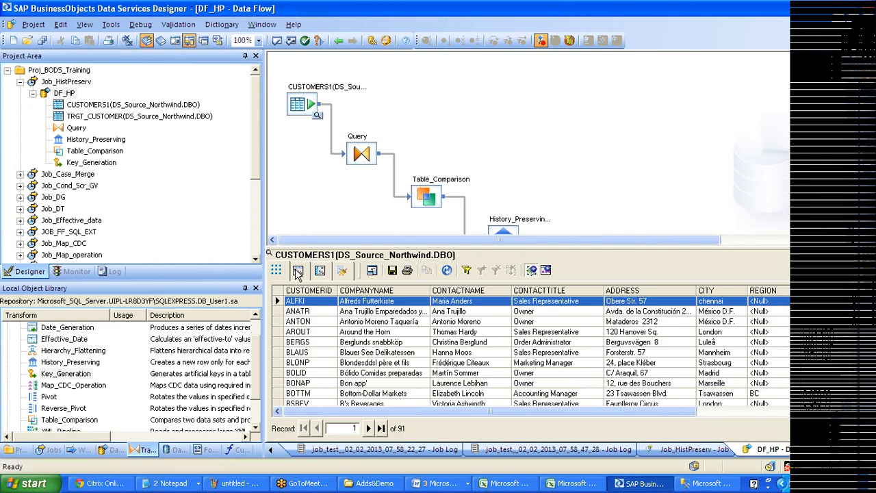
click(297, 272)
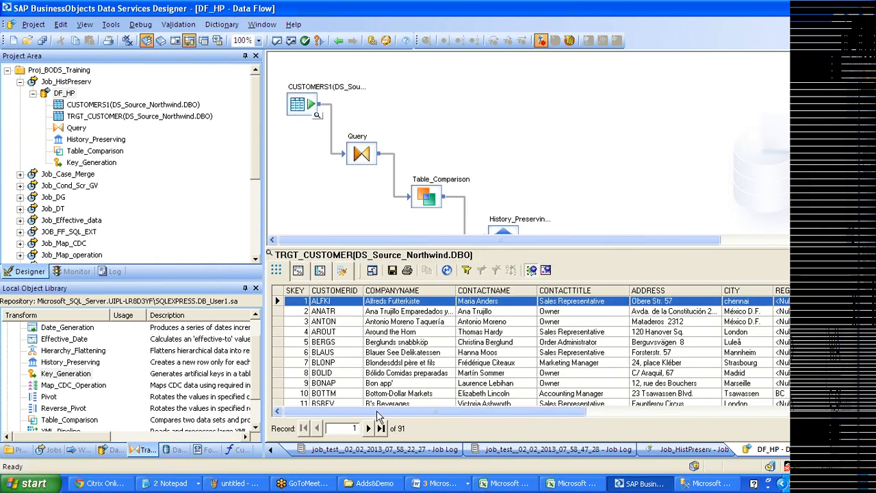
click(297, 276)
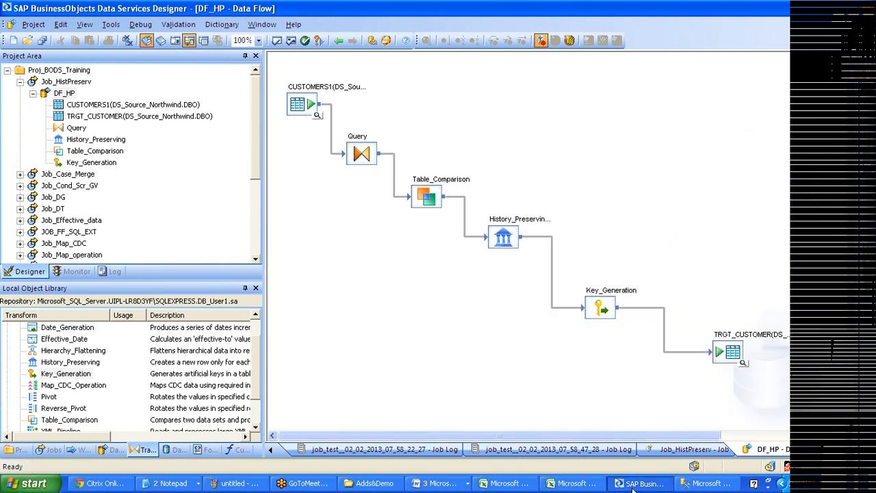
click(743, 362)
click(727, 305)
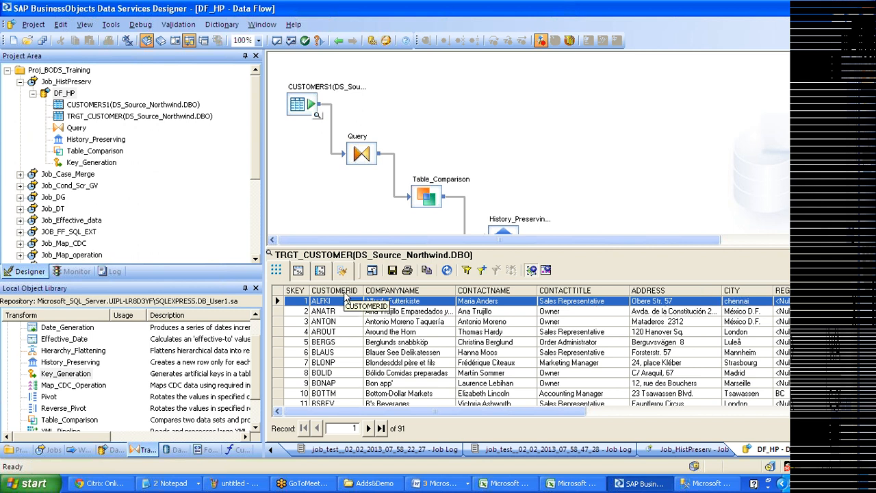
Switch to SQL Server Management Studio, set the city in the CUSTOMERS1 UPDATE statement for ALFKI to 'delhi', and run only that statement.
key(alt+Tab)
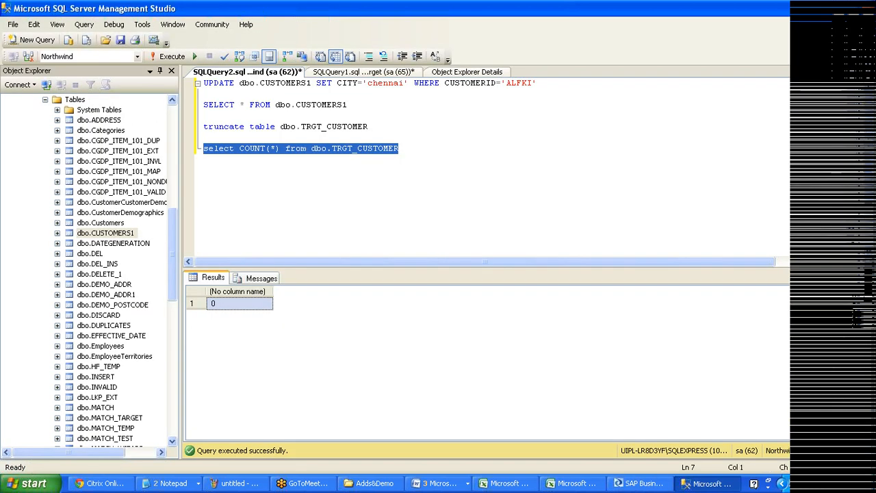
click(383, 82)
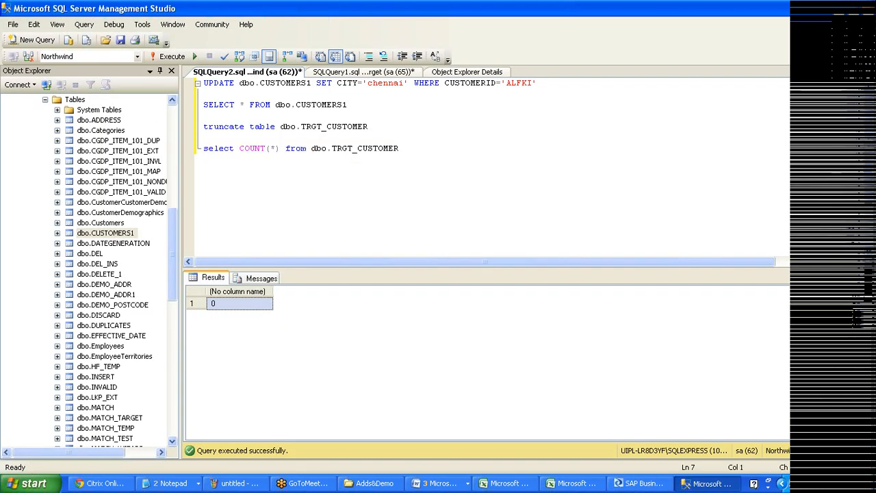
double_click(383, 83)
key(BackSpace)
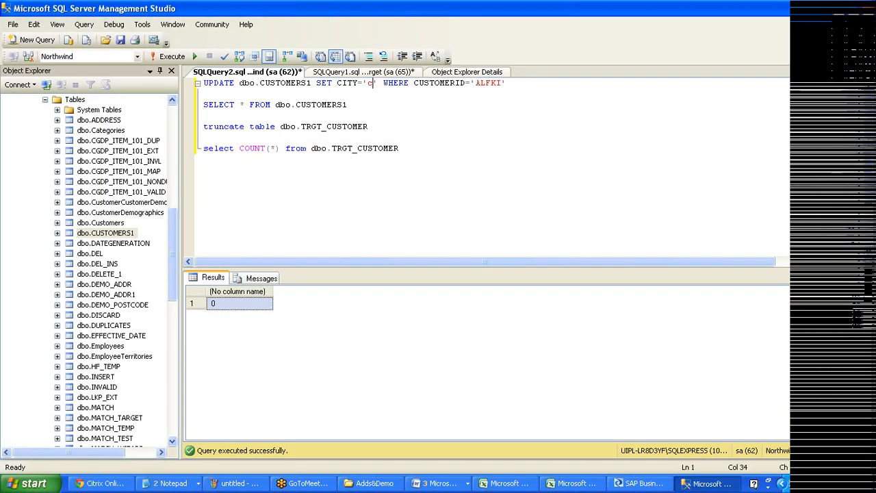
text(delh)
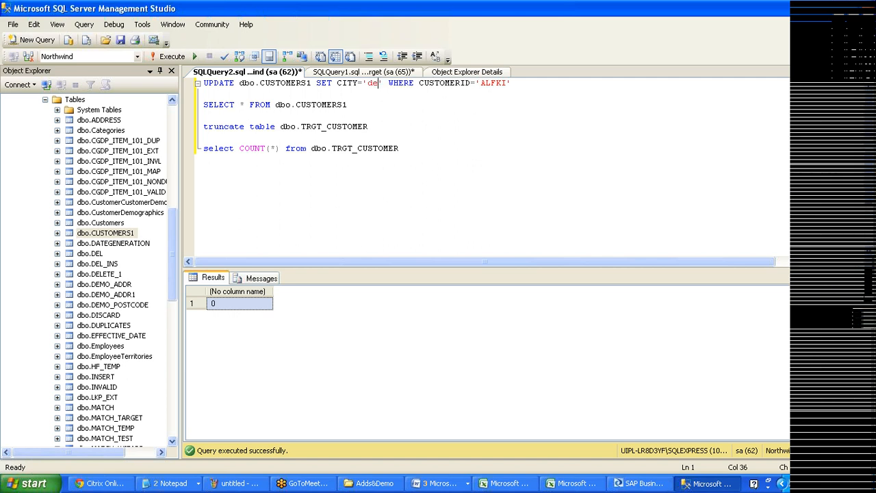
text(i)
key(Down)
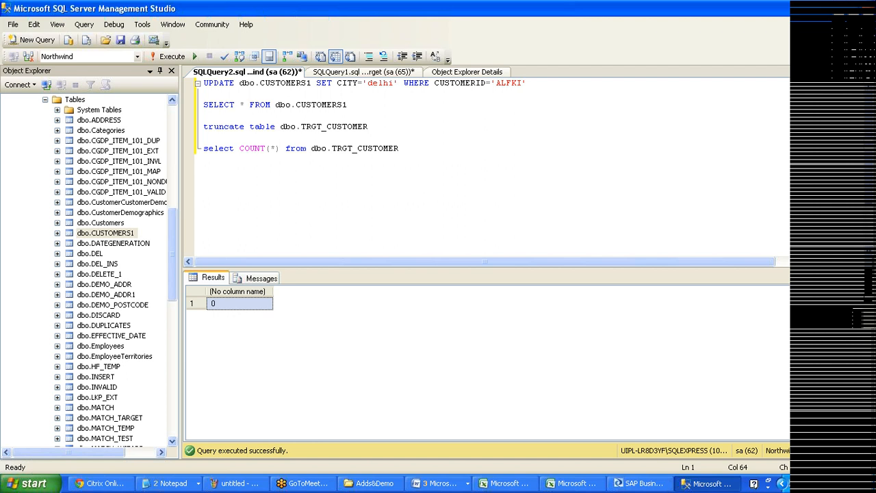
key(shift+Up)
key(F5)
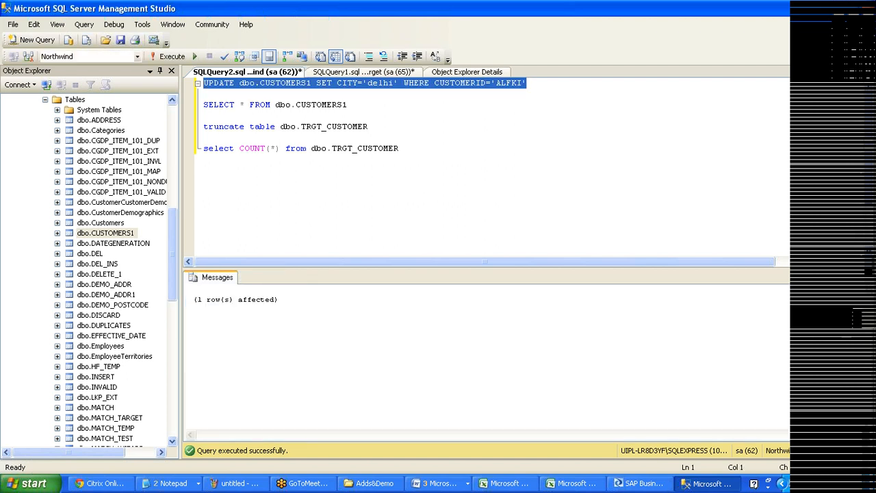
Run the SELECT * FROM dbo.CUSTOMERS1 statement on its own and check the city of customer ALFKI.
click(347, 105)
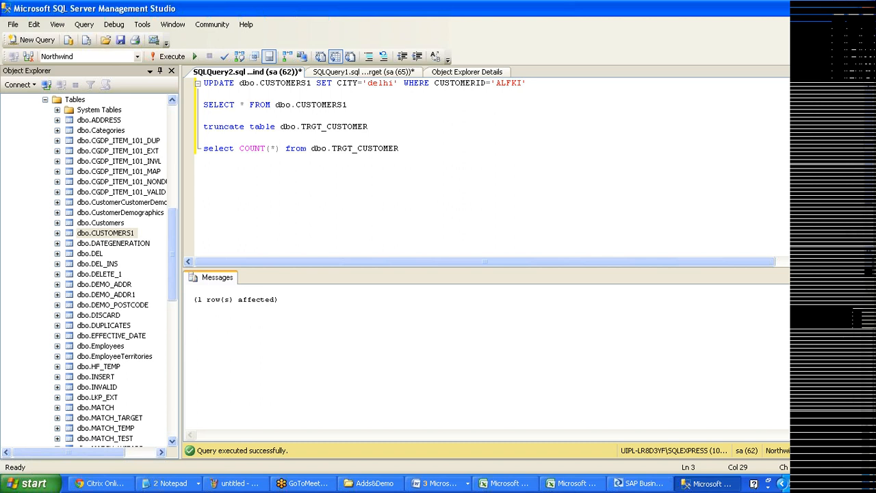
key(shift+Home)
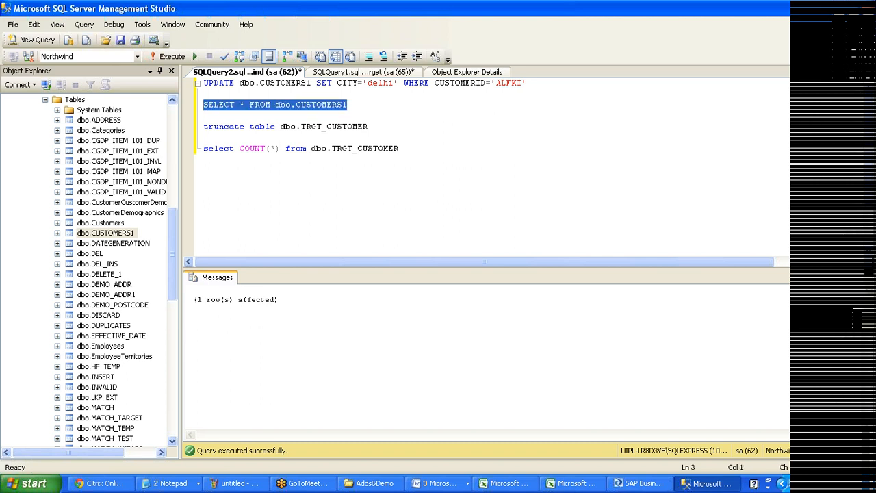
key(F5)
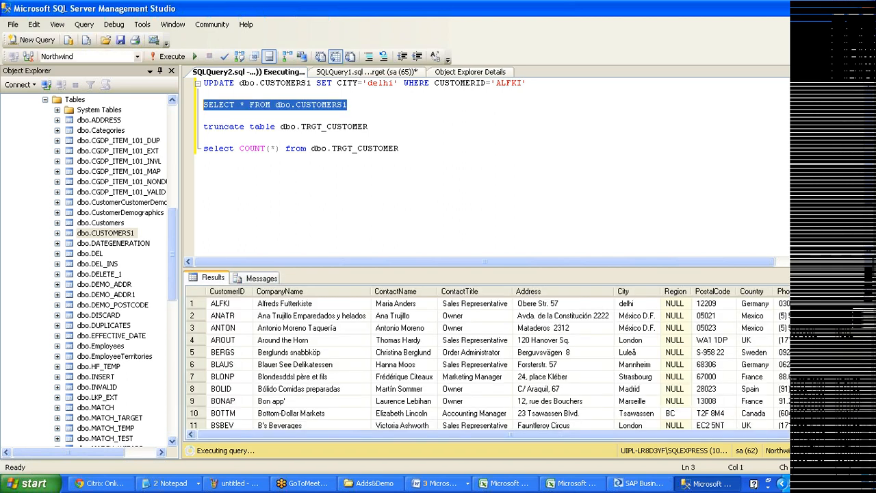
click(642, 305)
Switch to Data Services Designer, reload the TRGT_CUSTOMER data to check the ALFKI city before the job run, and close the view.
key(alt+Tab)
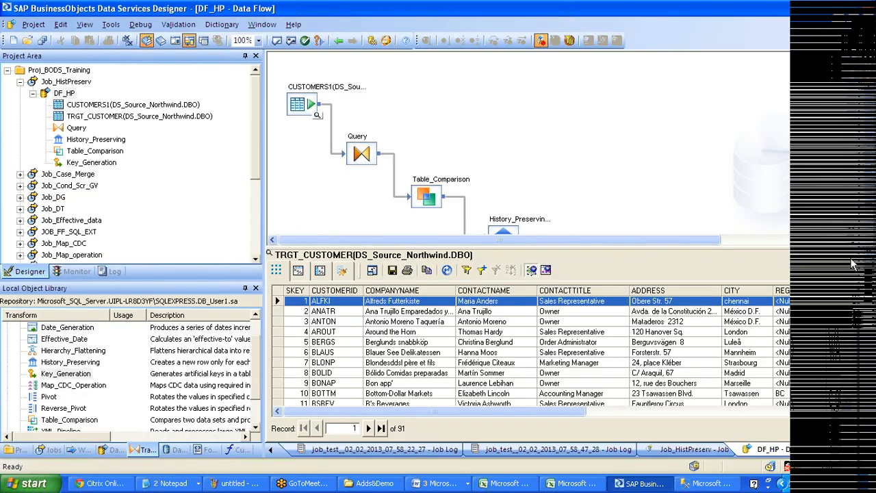
click(851, 255)
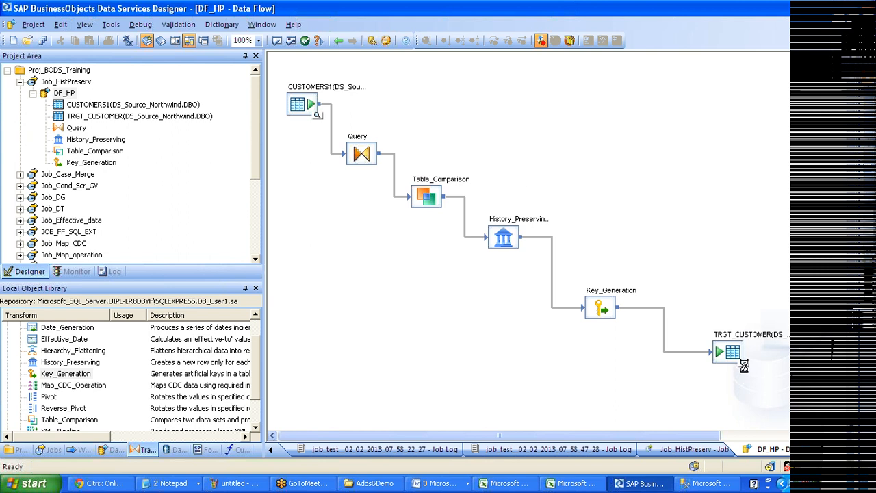
click(743, 363)
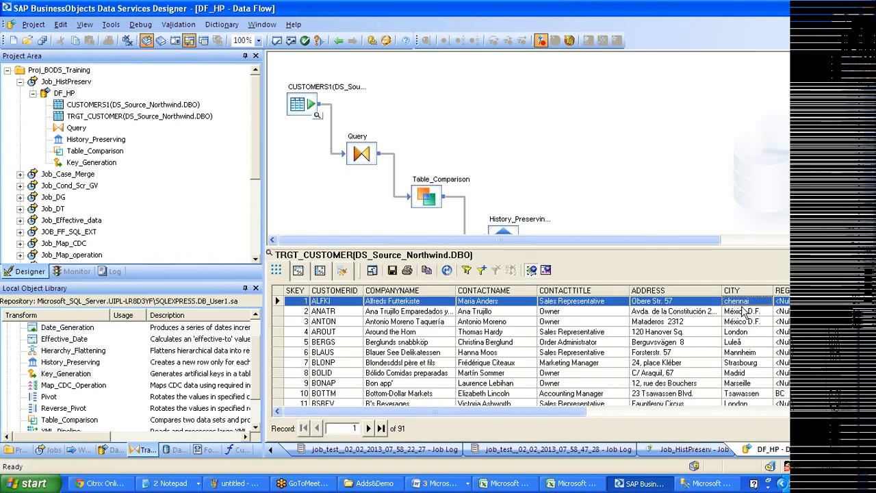
click(852, 254)
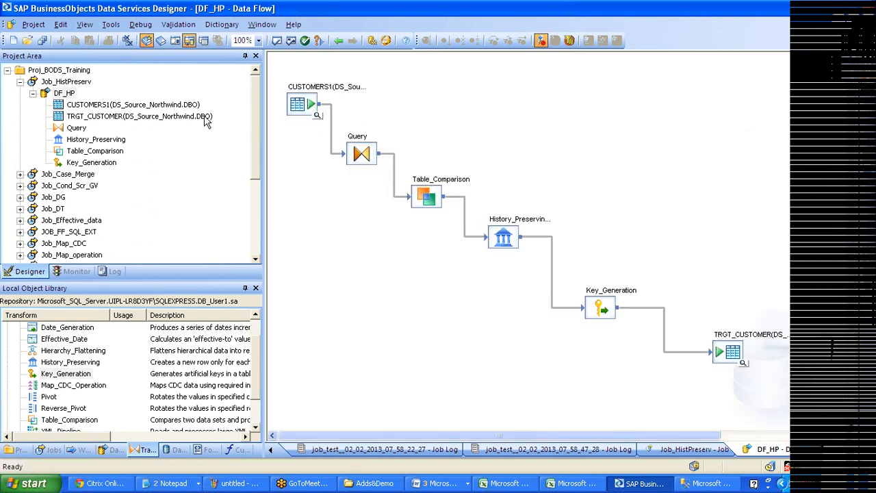
Execute Job_HistPreserv to process the CUSTOMERS1 city change, and check the end of its job log.
click(59, 84)
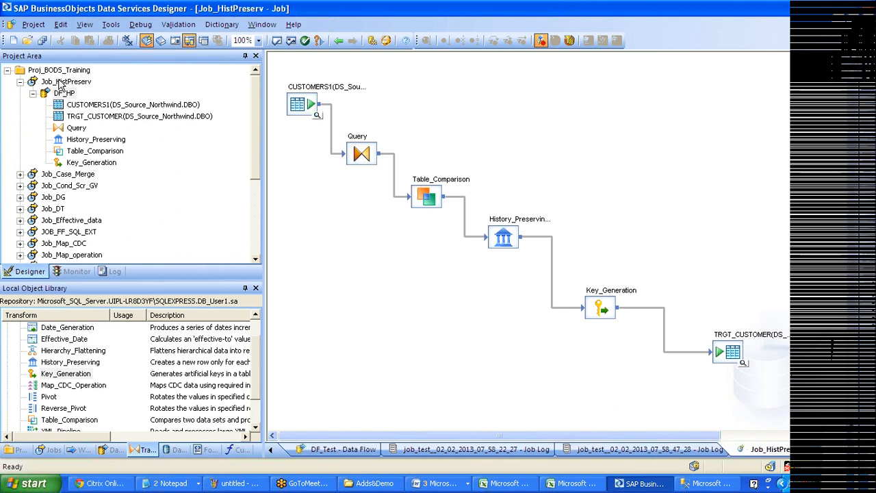
right_click(59, 83)
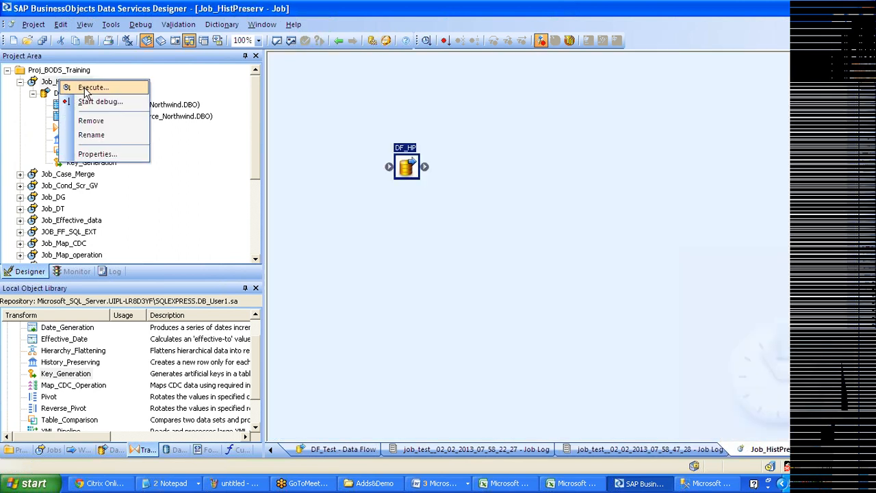
click(89, 88)
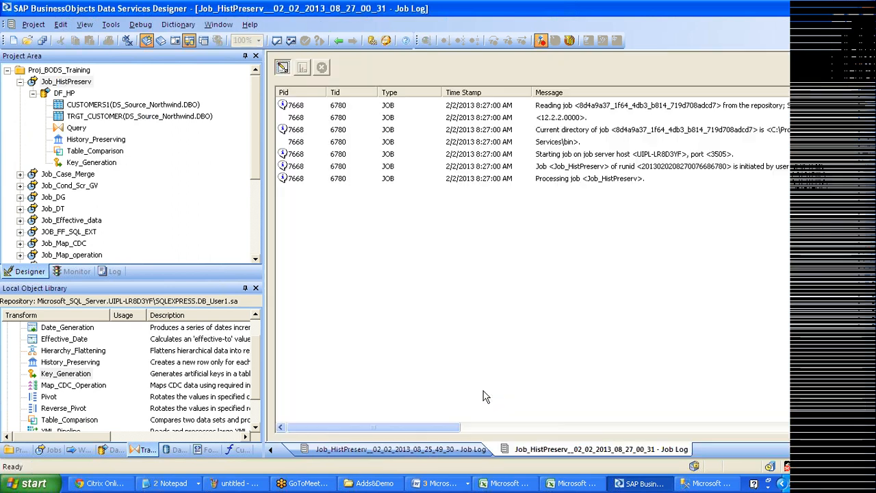
click(609, 301)
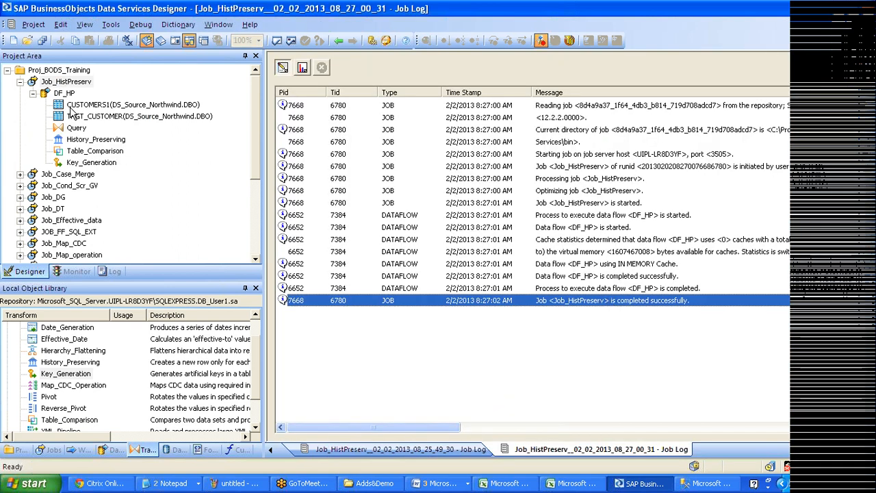
Reopen DF_HP, examine the TRGT_CUSTOMER validity dates, flags and last record against the CUSTOMERS1 source data, and close the source view.
click(47, 96)
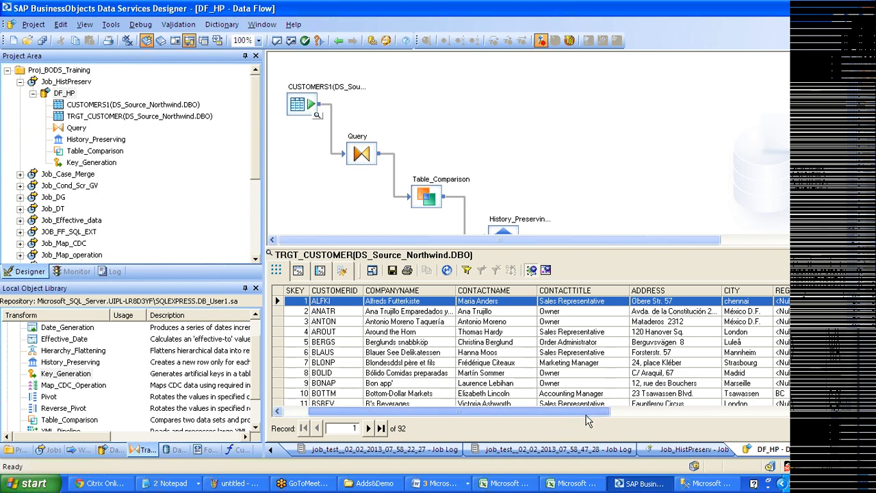
click(830, 414)
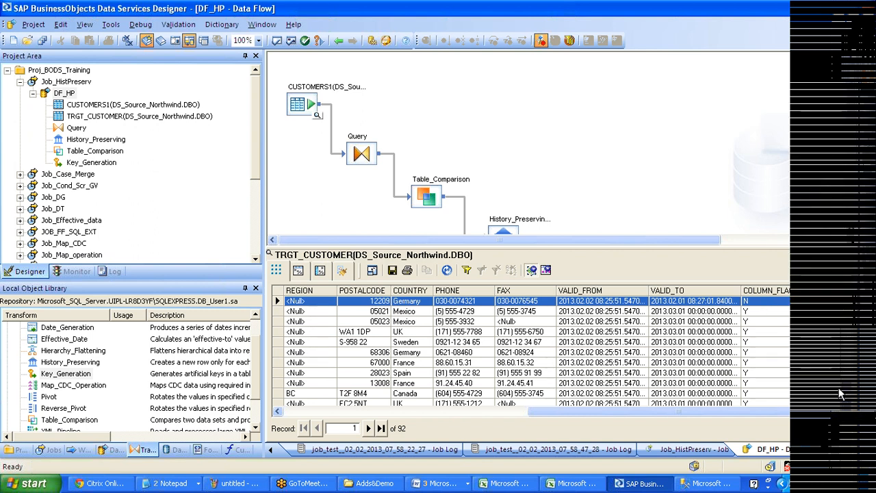
drag(838, 393, 836, 404)
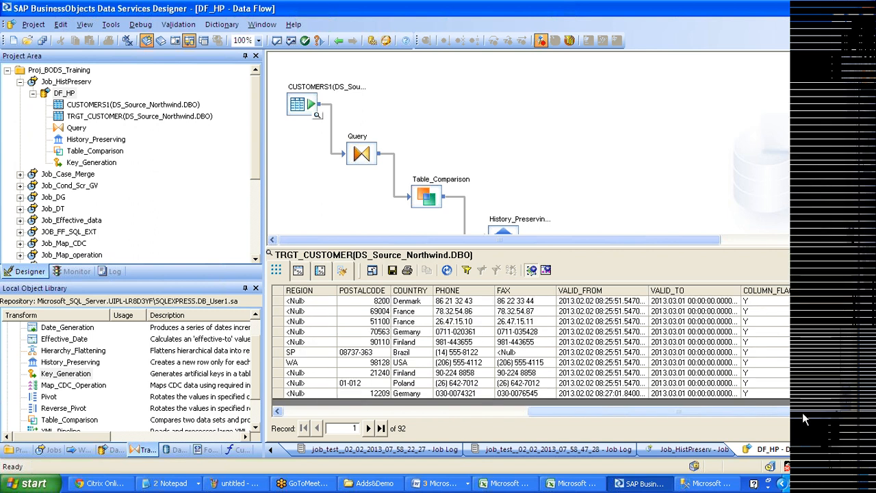
click(514, 412)
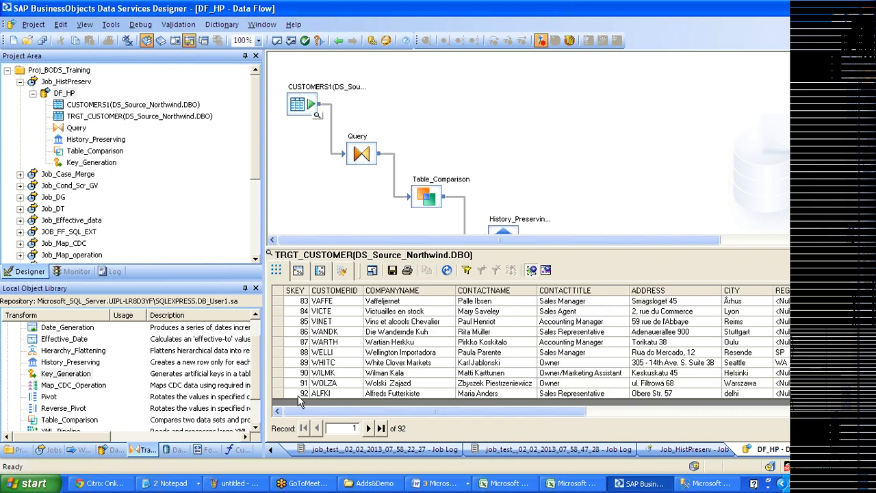
click(298, 395)
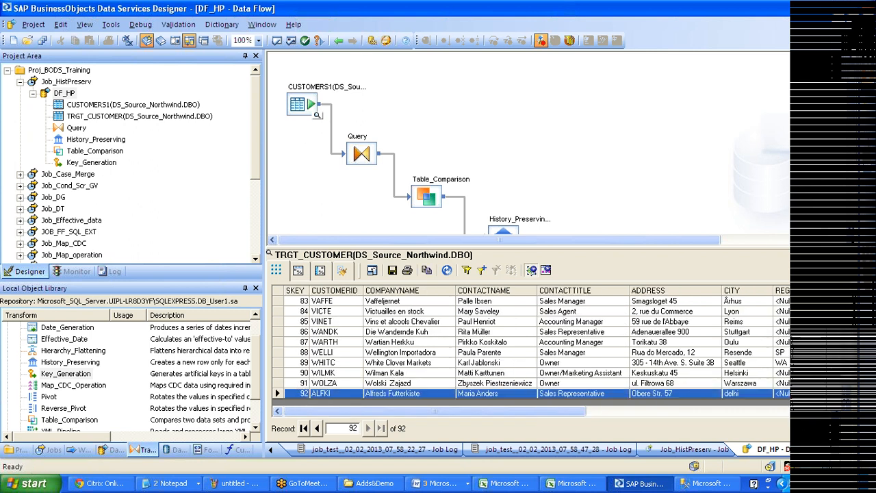
click(316, 114)
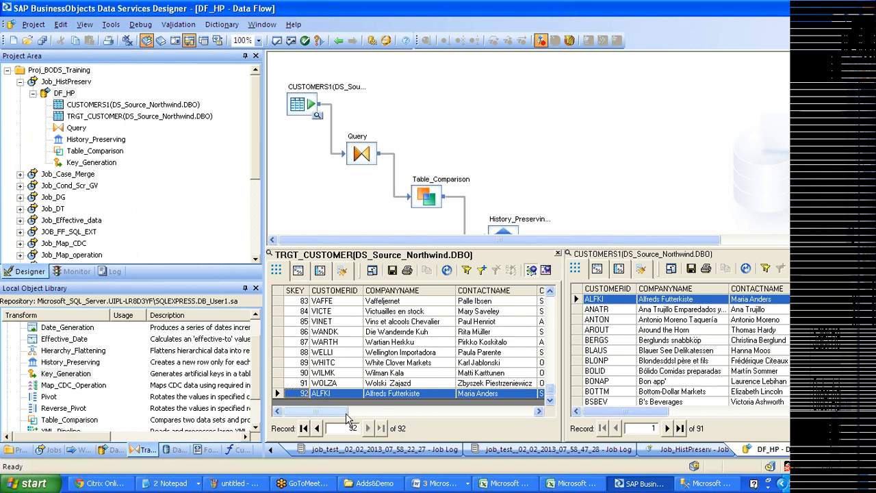
click(854, 252)
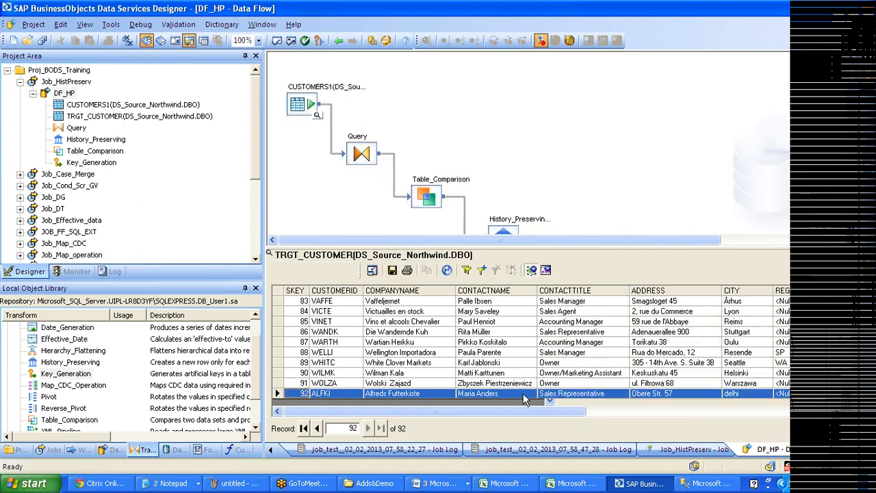
Filter the TRGT_CUSTOMER data to CUSTOMERID = ALFKI, compare the city, VALID_FROM, VALID_TO and flag of its rows, and close the view.
right_click(329, 399)
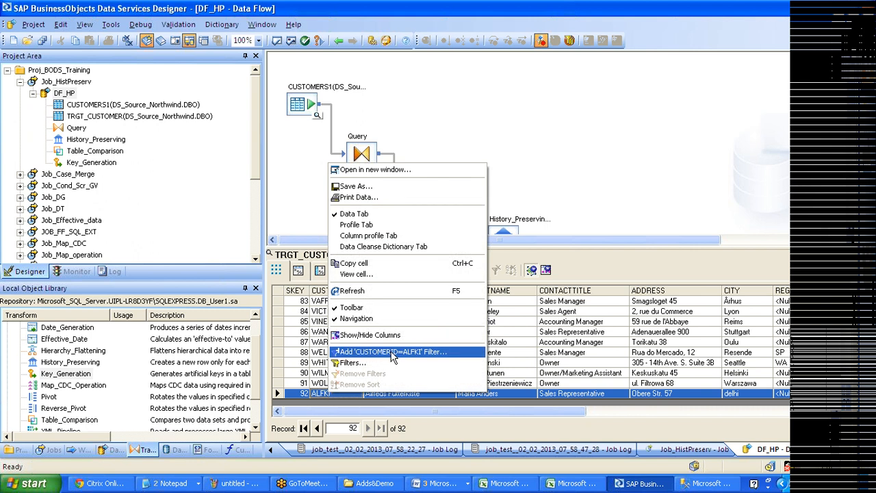
click(393, 352)
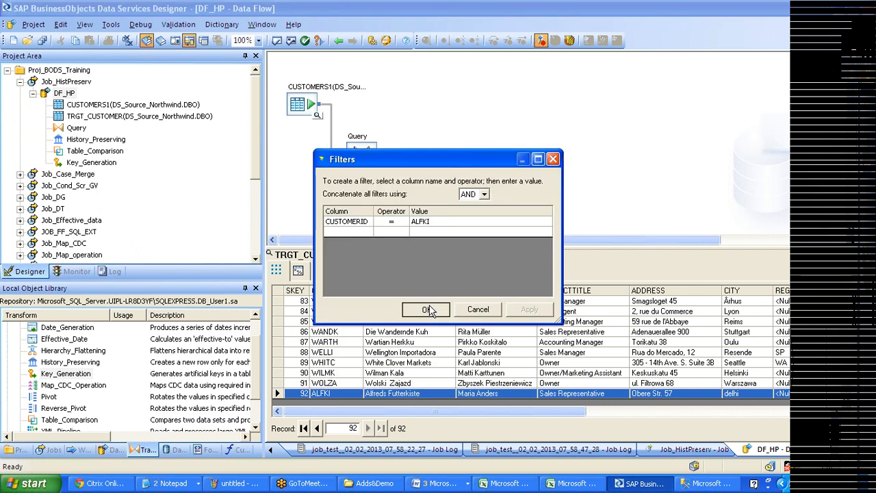
click(427, 310)
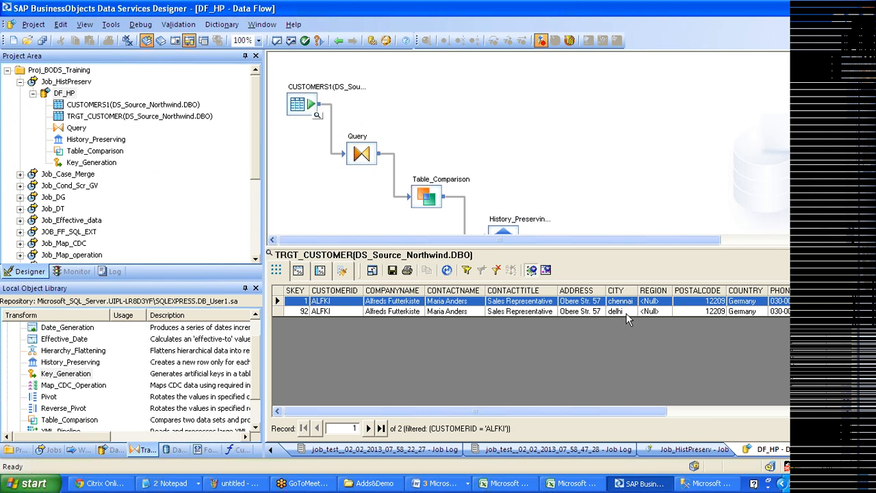
click(626, 313)
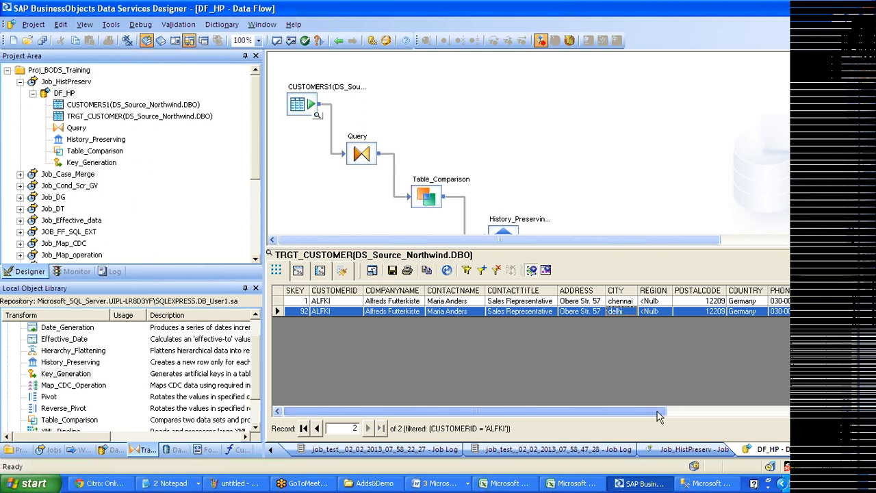
click(684, 411)
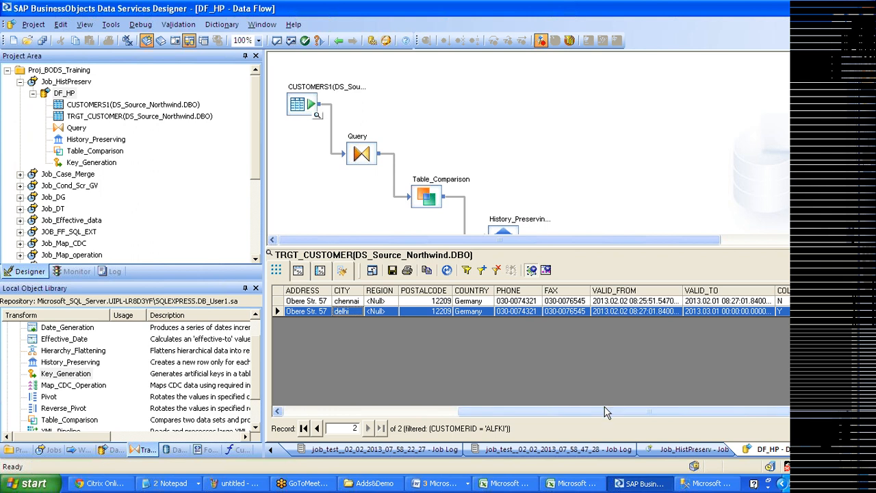
drag(579, 406, 419, 402)
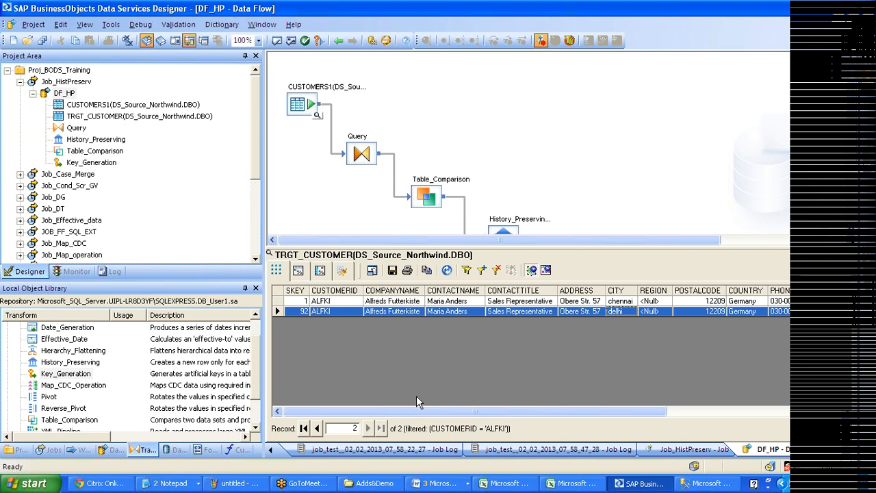
click(613, 301)
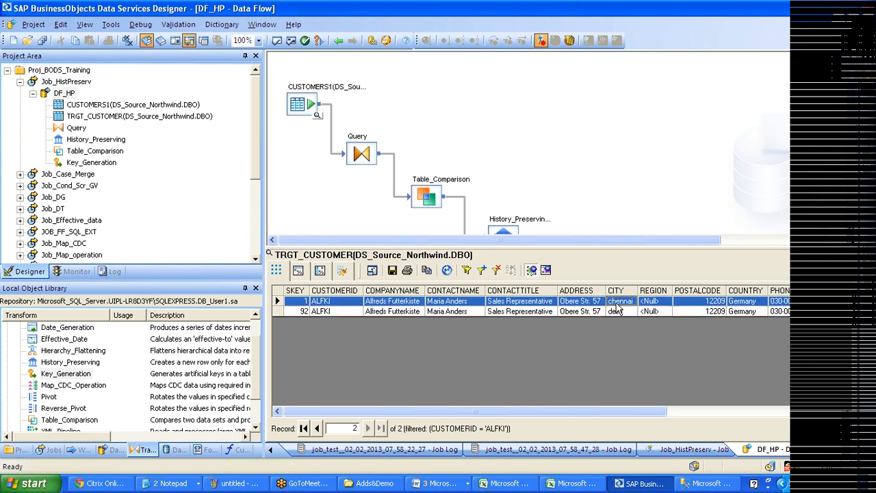
click(626, 311)
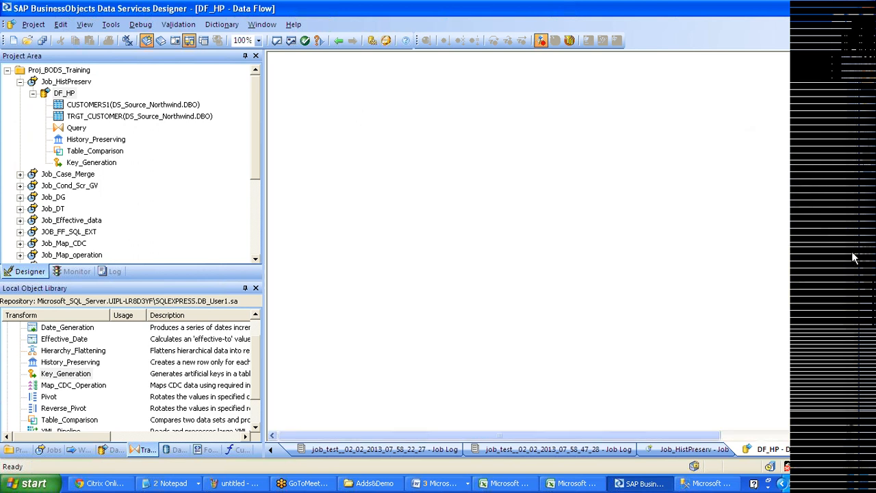
Move the Key_Generation transform and the TRGT_CUSTOMER target closer to the other objects in the DF_HP data flow.
click(695, 365)
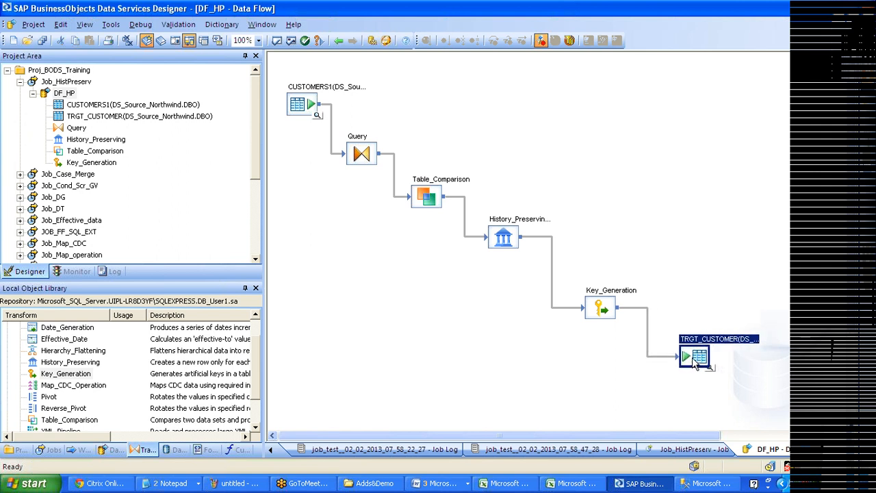
drag(692, 357, 683, 359)
drag(593, 305, 566, 292)
drag(683, 364, 670, 367)
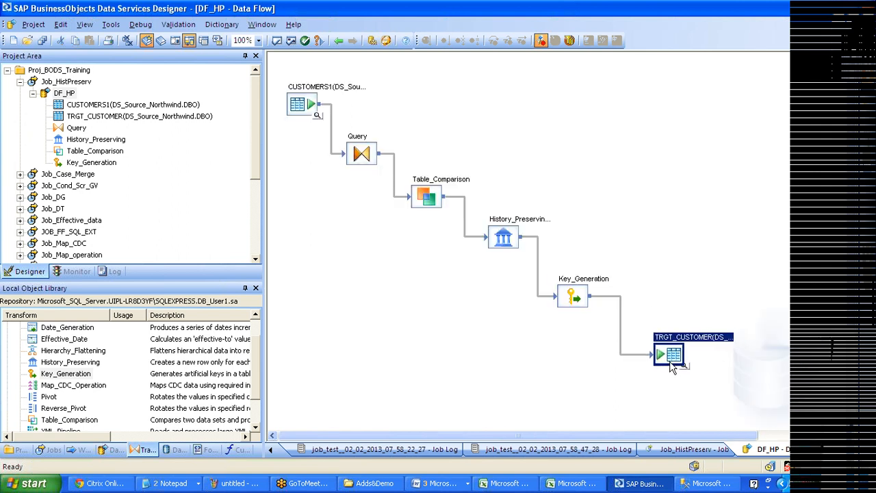
Switch to the 17_History Preserving.docx document in Word and review the TRGT_CUSTOMER output schema with its SKEY and VALID_FROM columns.
click(421, 488)
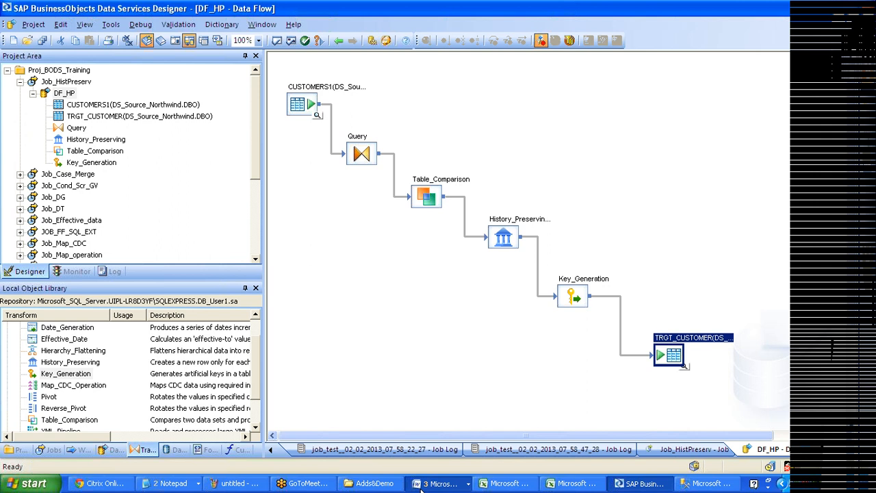
click(445, 457)
click(872, 137)
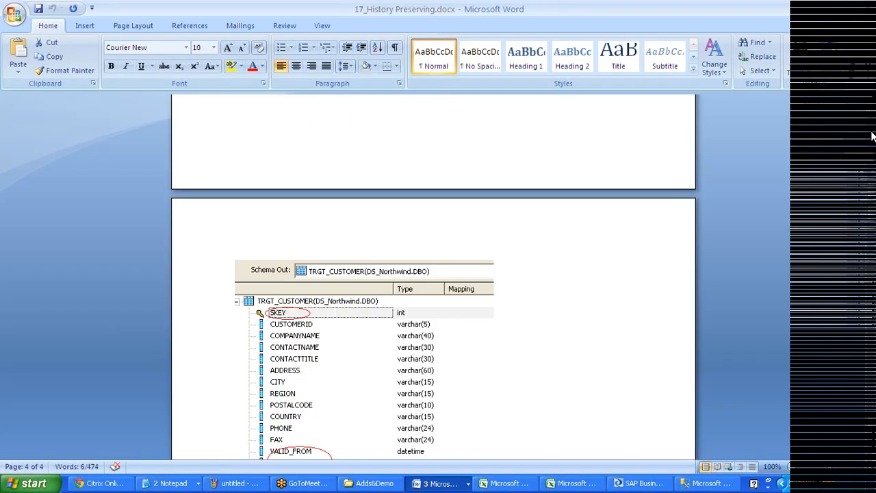
click(872, 137)
drag(872, 136, 869, 316)
Return to DF_HP in Data Services Designer, review the Table_Comparison and Query transforms, and collapse Job_HistPreserv in the project tree.
click(640, 483)
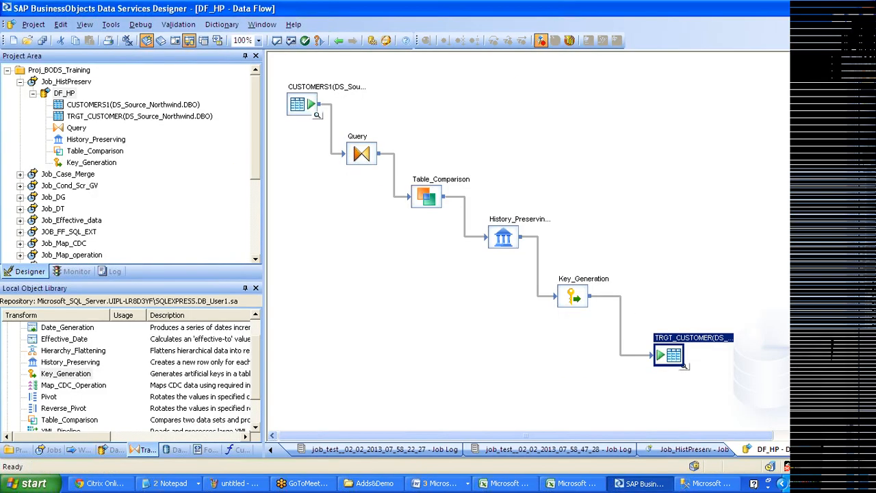
click(426, 204)
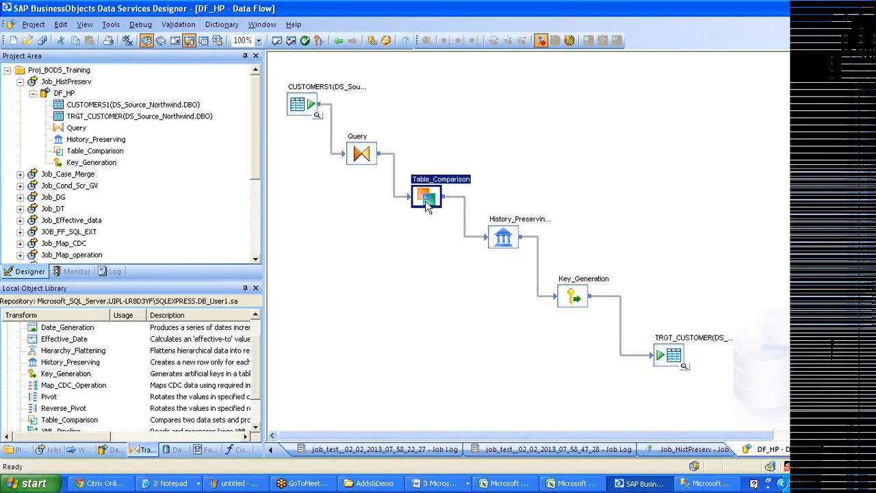
click(368, 159)
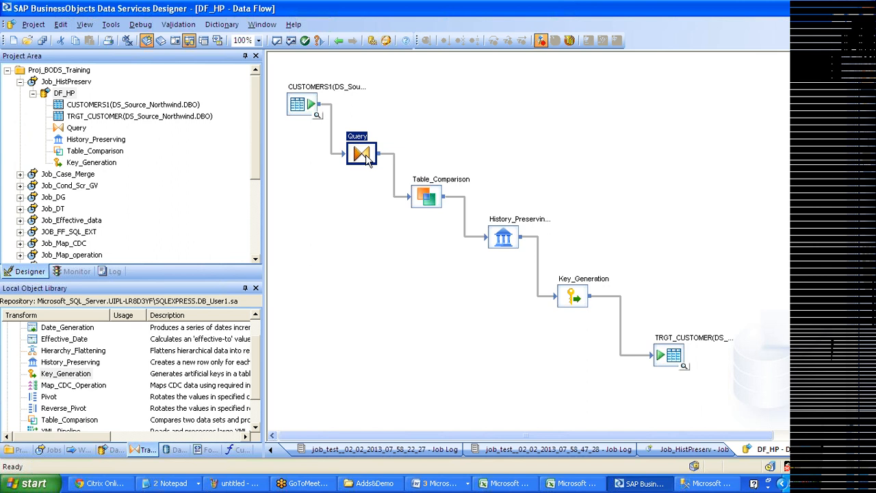
click(21, 85)
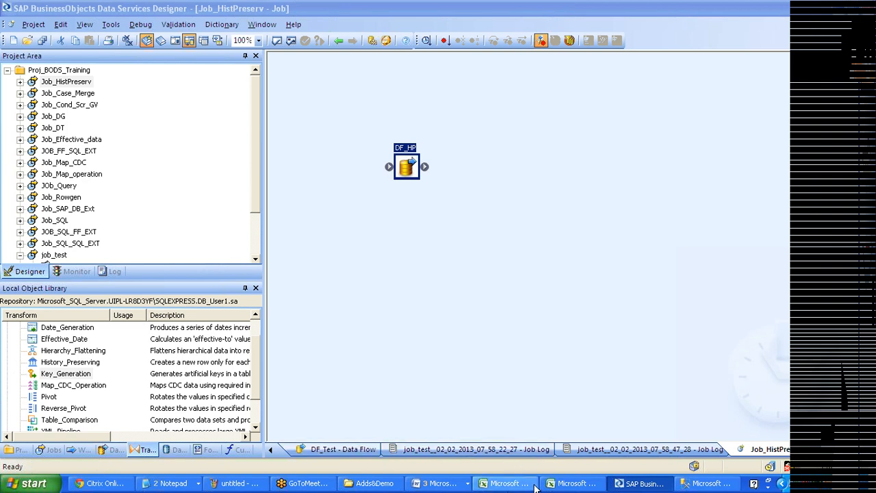
Switch to the SAP-BODS training schedule workbook in Excel, highlight the Day 5 topics in F3:F13, and view the agendas up to Day 10.
click(561, 487)
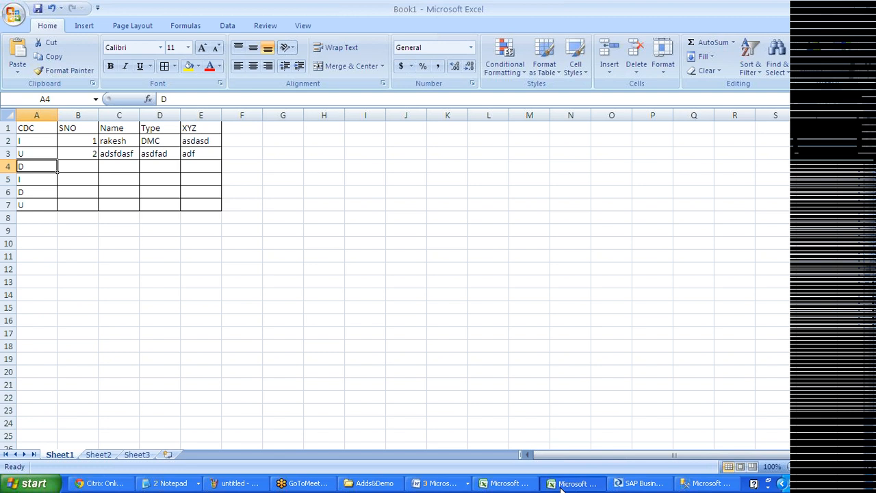
click(506, 483)
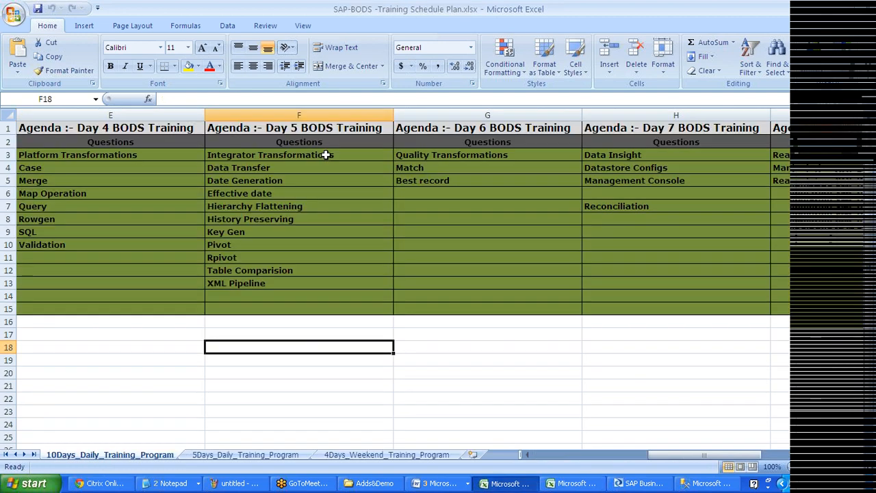
click(326, 156)
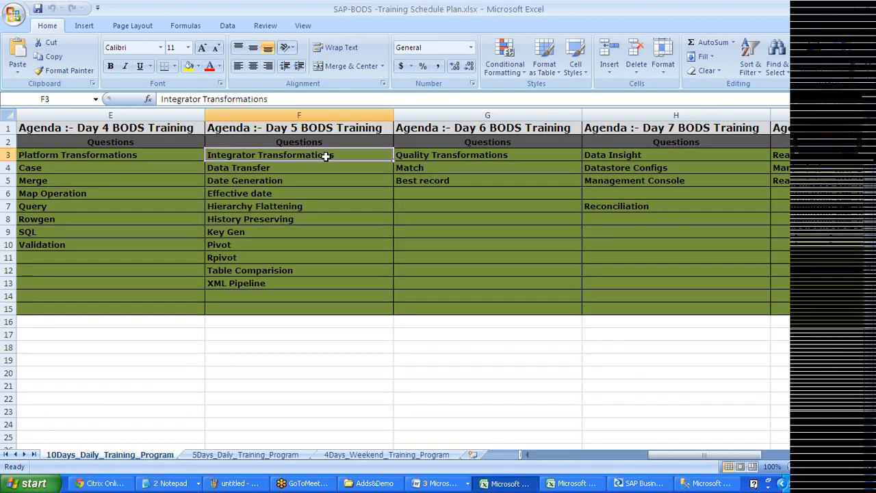
drag(326, 156, 308, 281)
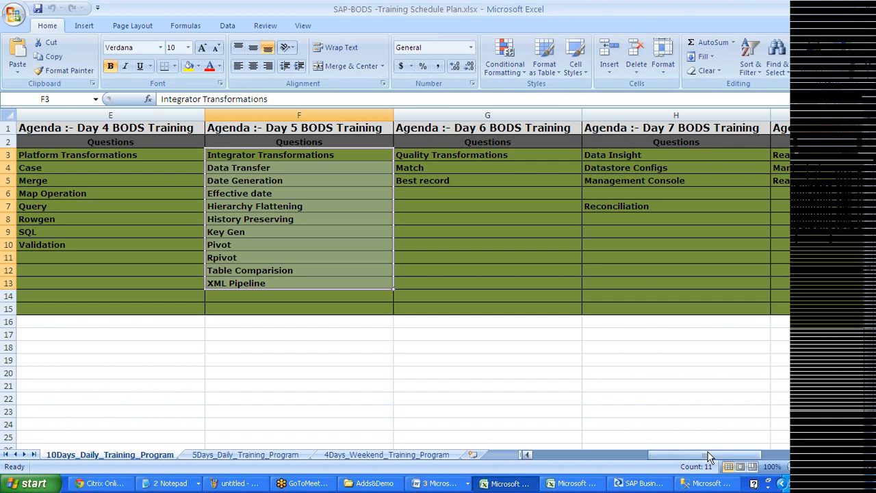
drag(708, 456, 829, 466)
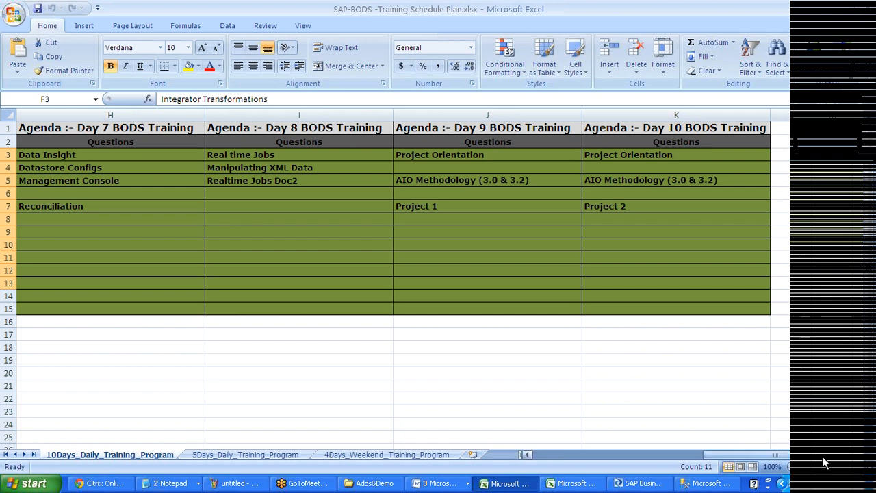
Go back to the start of the training schedule and highlight the Day 1 agenda topics in B3:B15.
drag(770, 455, 658, 457)
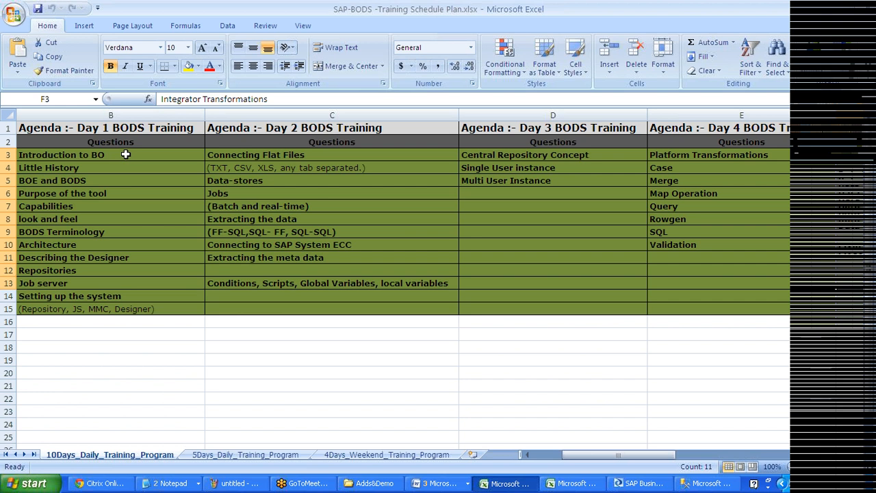
click(126, 154)
drag(126, 155, 110, 309)
drag(568, 455, 547, 461)
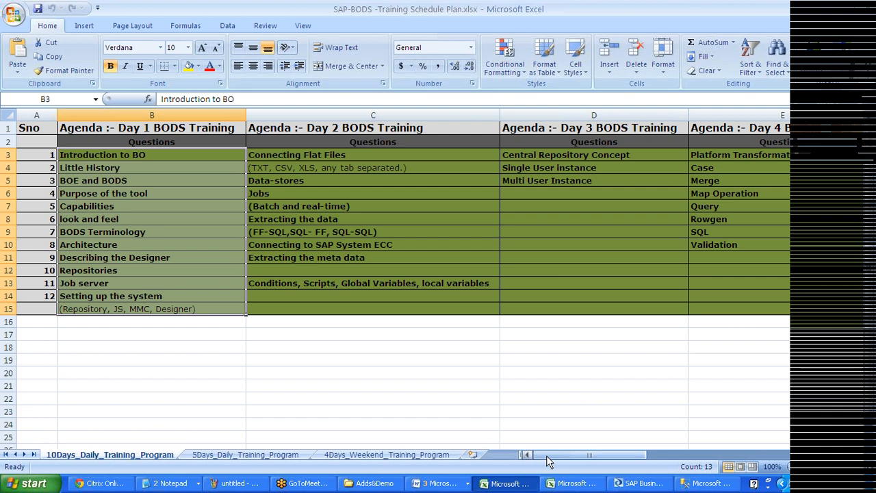
Review the schedule from the Day 2 agenda onward and select the Data Insight topic under Day 7.
click(441, 272)
drag(643, 457, 660, 462)
click(487, 155)
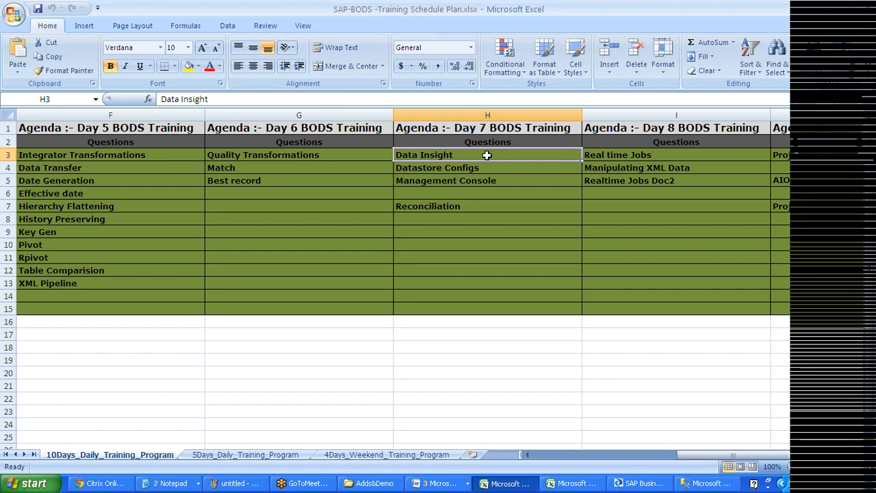